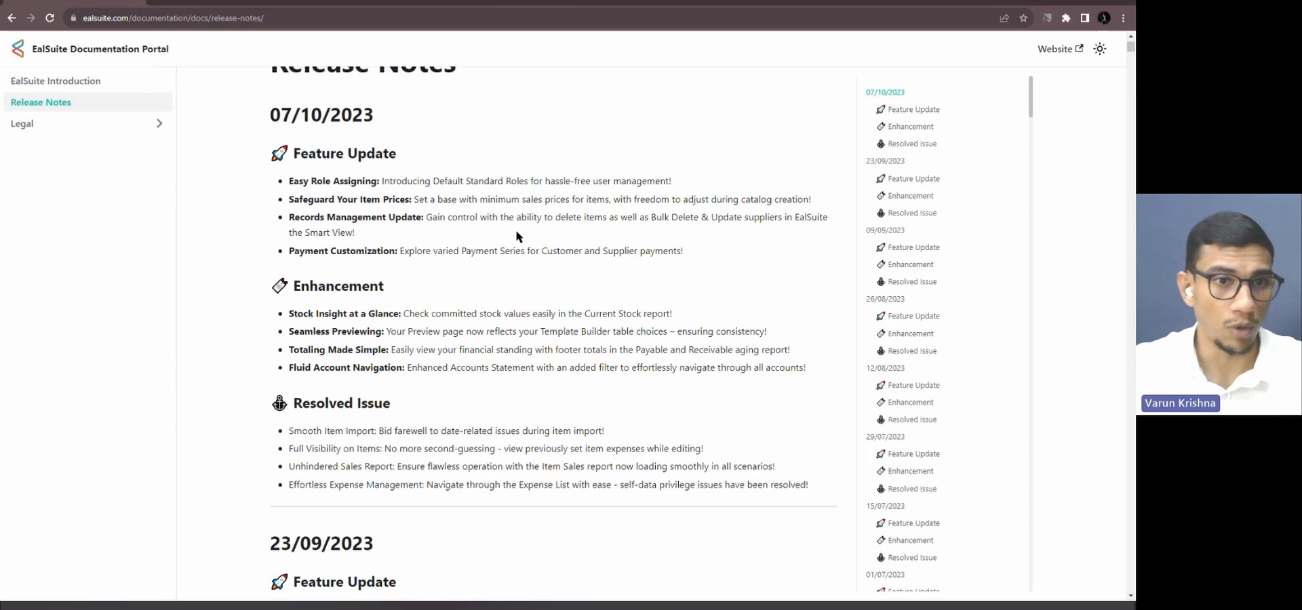
# - Review the feature updates and enhancements listed in the release notes for 07/10/2023
pyautogui.moveTo(480, 199); pyautogui.dragTo(610, 201)
pyautogui.click(607, 230)
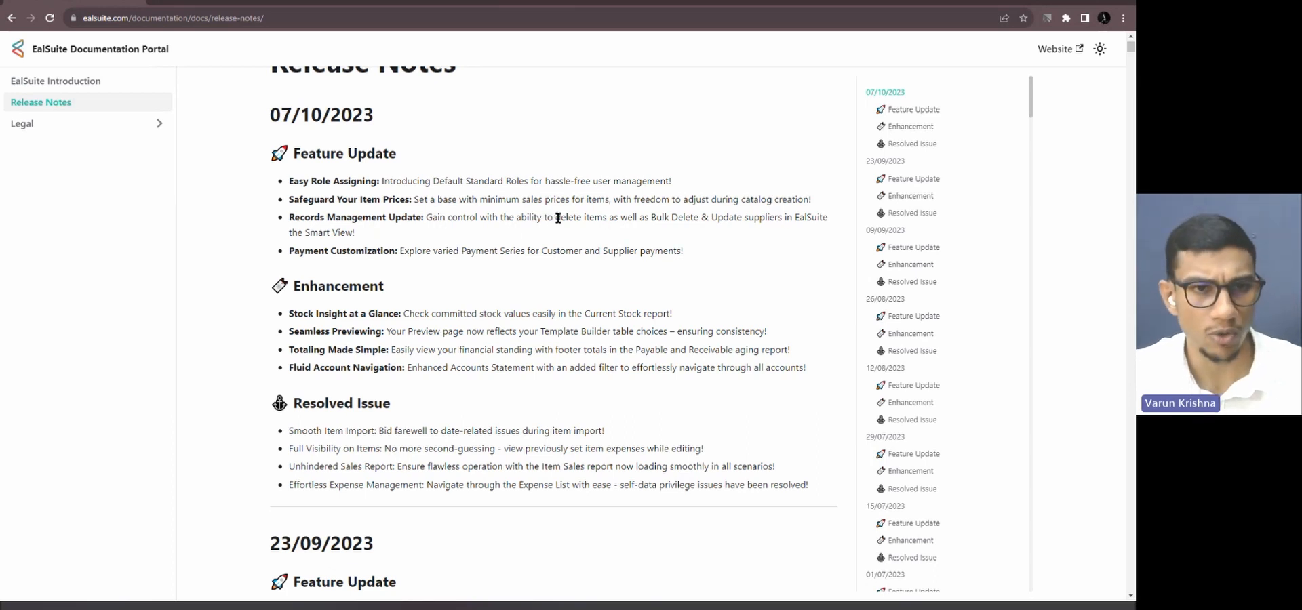
pyautogui.moveTo(649, 217); pyautogui.dragTo(742, 217)
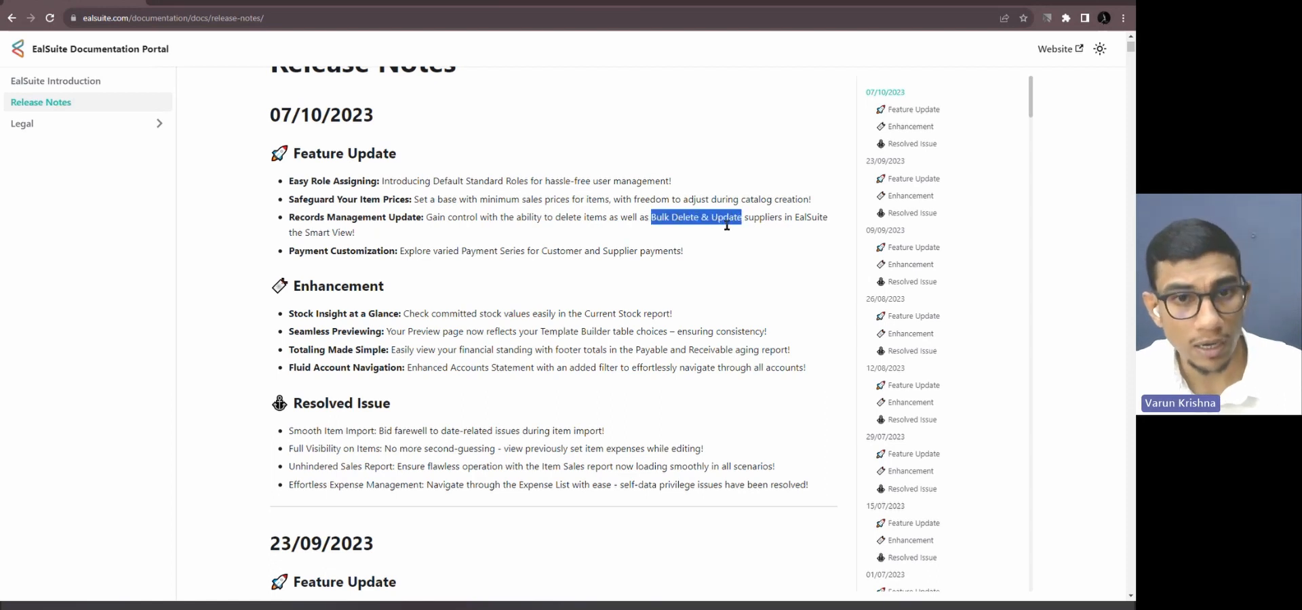
pyautogui.click(750, 220)
pyautogui.doubleClick(746, 221)
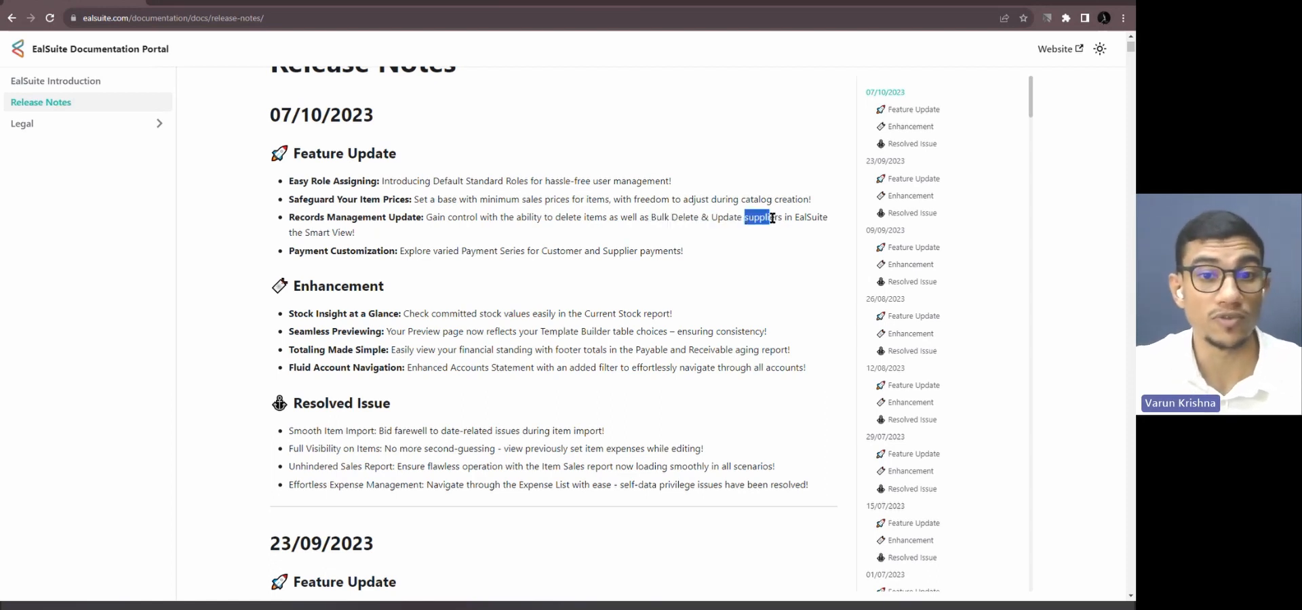
pyautogui.click(639, 234)
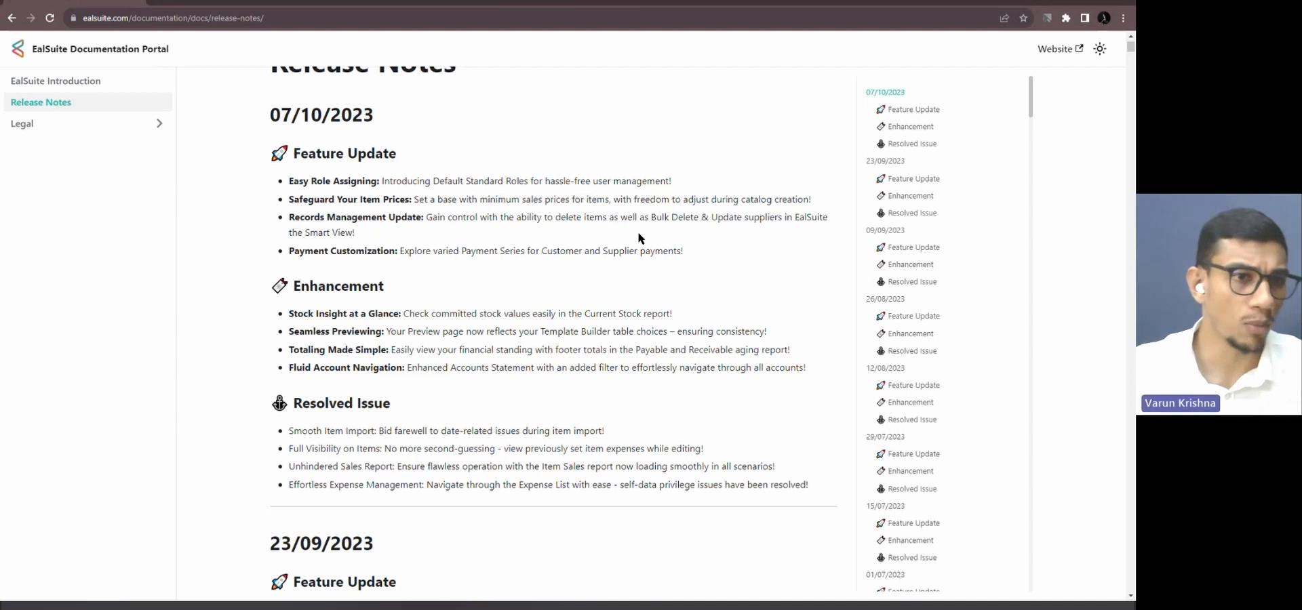
pyautogui.scroll(-2, 594, 259)
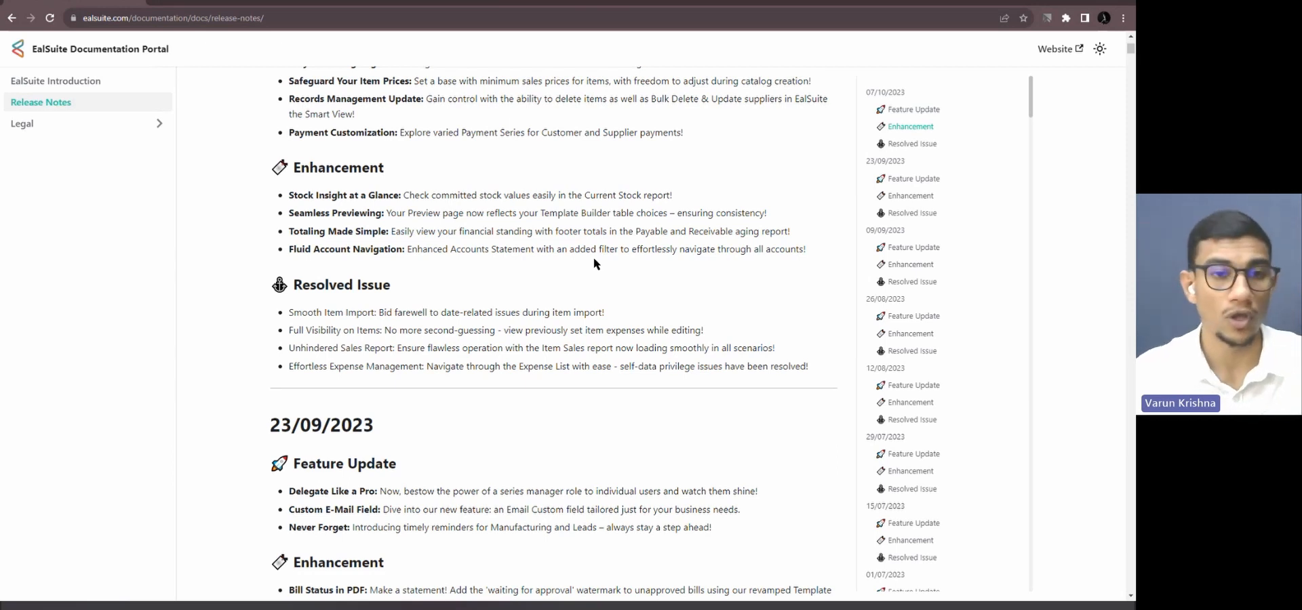
pyautogui.moveTo(636, 231); pyautogui.dragTo(668, 231)
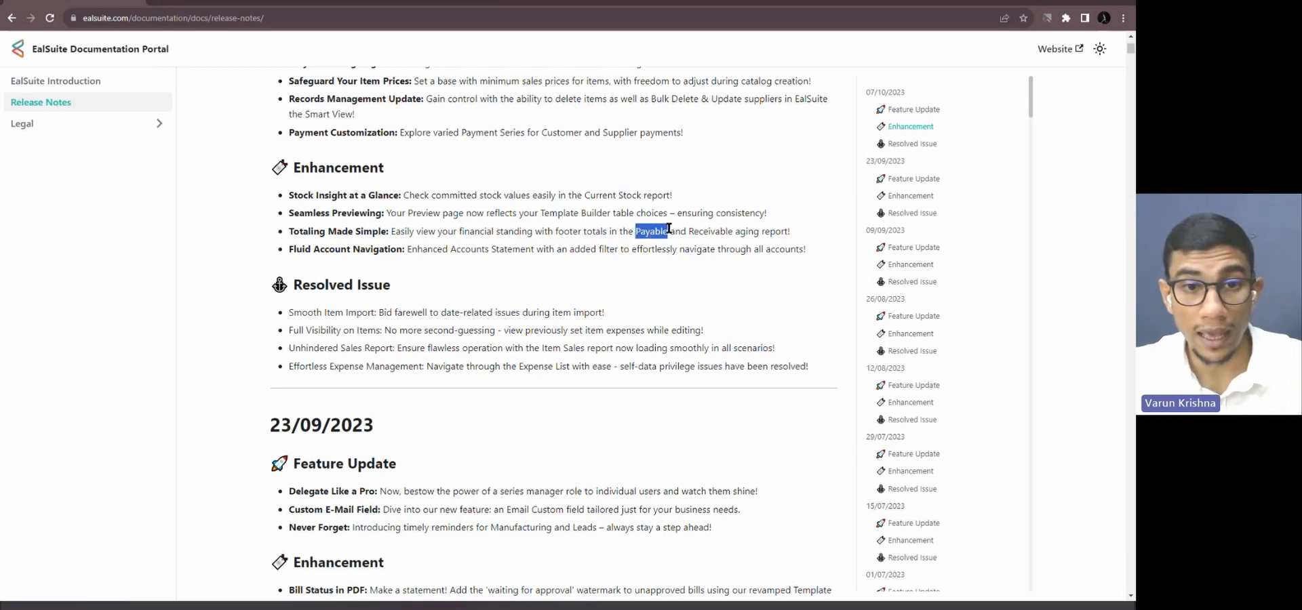
pyautogui.click(724, 233)
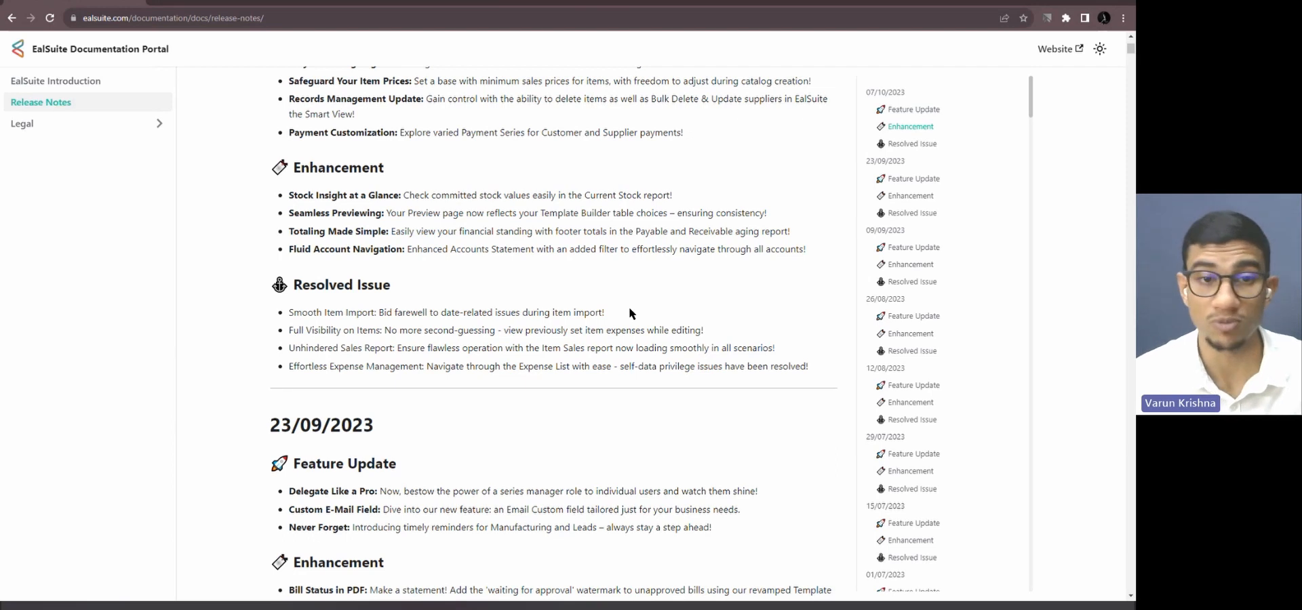
pyautogui.scroll(2, 629, 312)
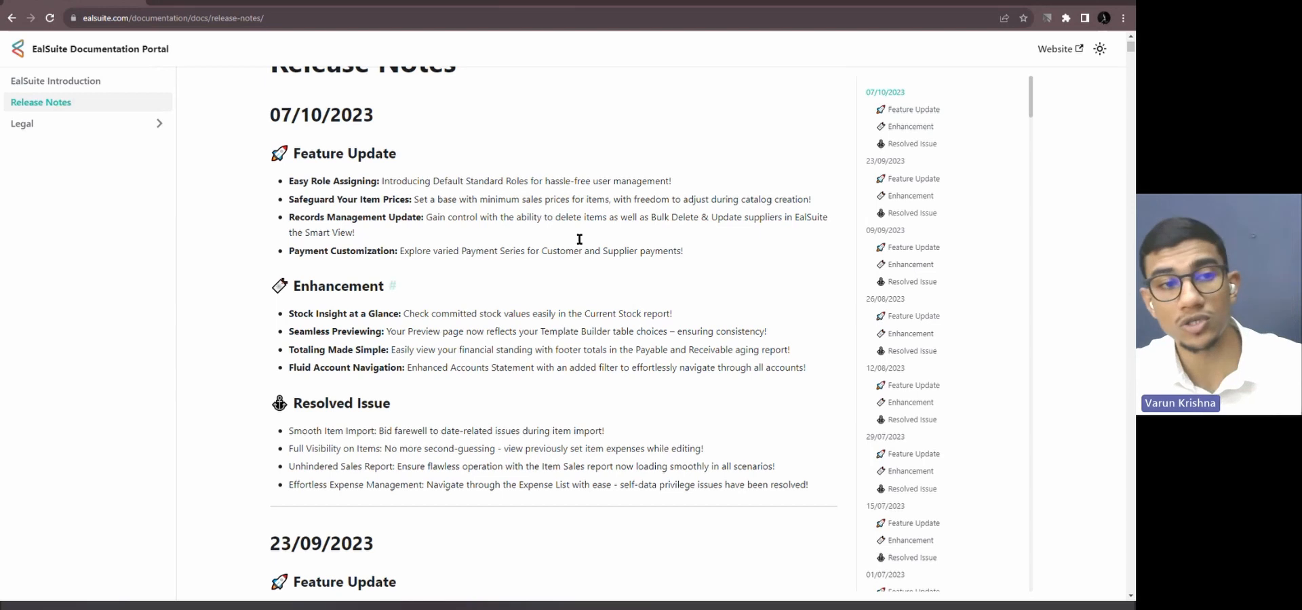
pyautogui.moveTo(268, 115); pyautogui.dragTo(384, 116)
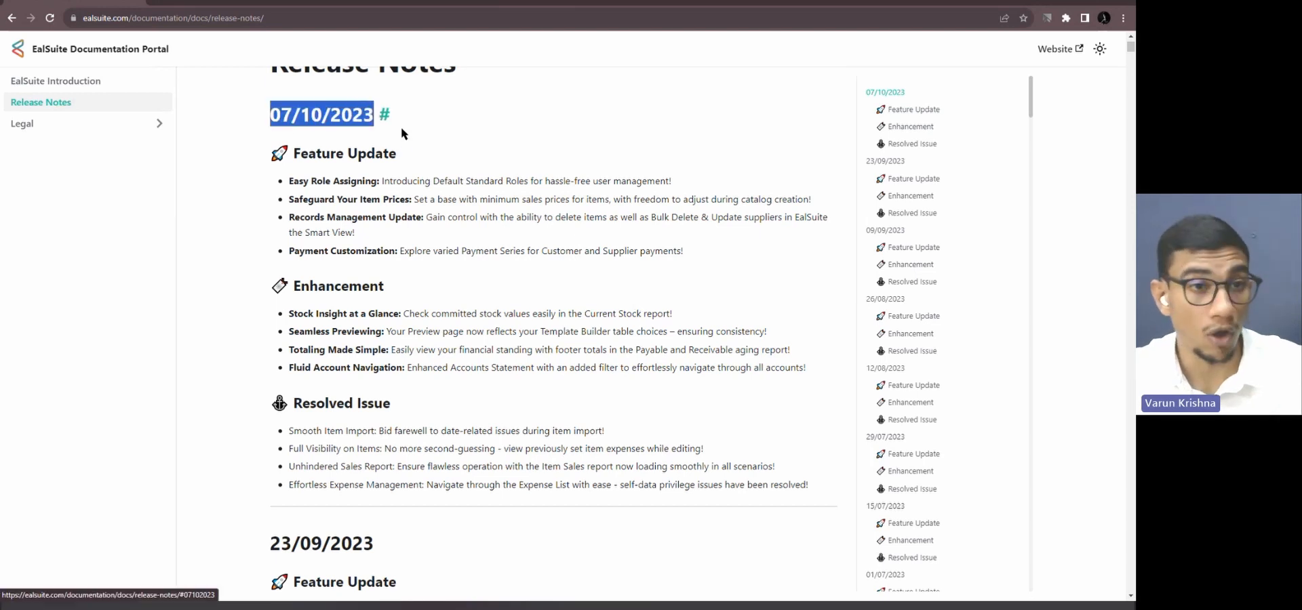
pyautogui.click(400, 125)
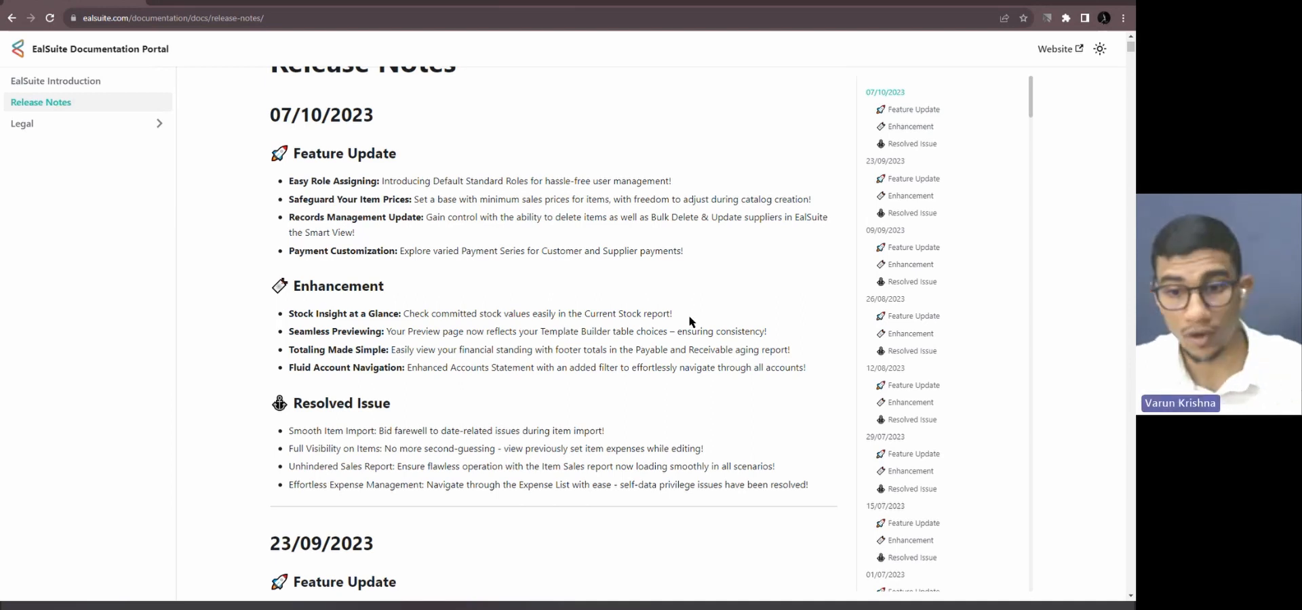
# - Switch to the EalSuite Evolution presentation and advance past its title slide
pyautogui.click(1123, 2)
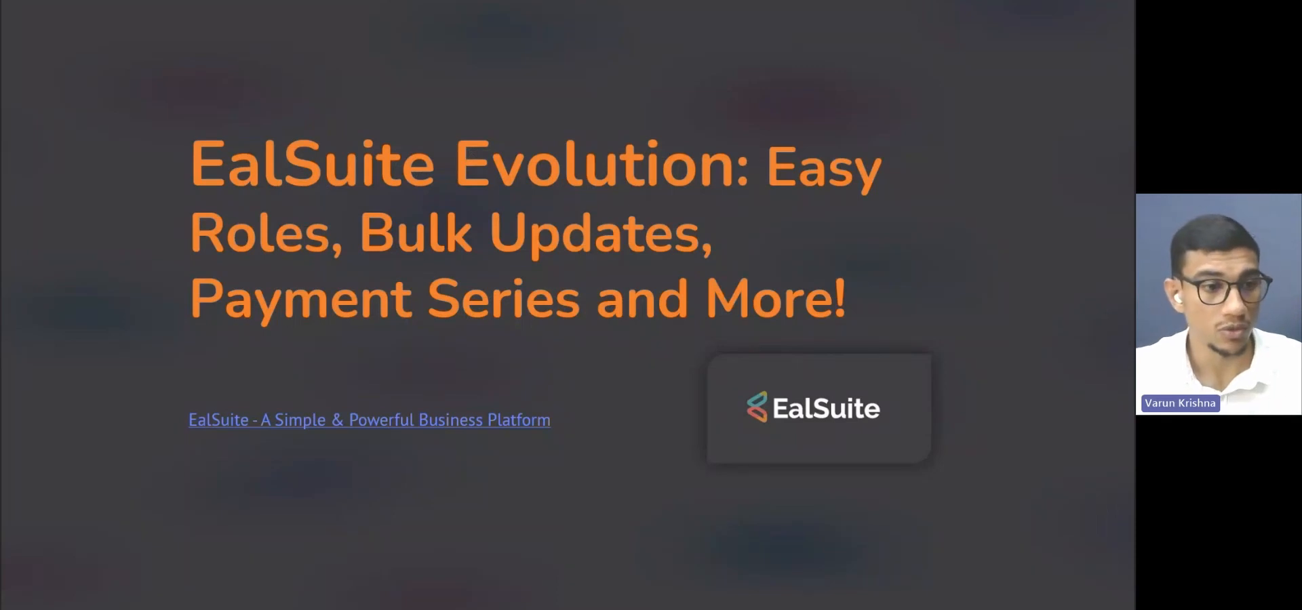
pyautogui.click(312, 381)
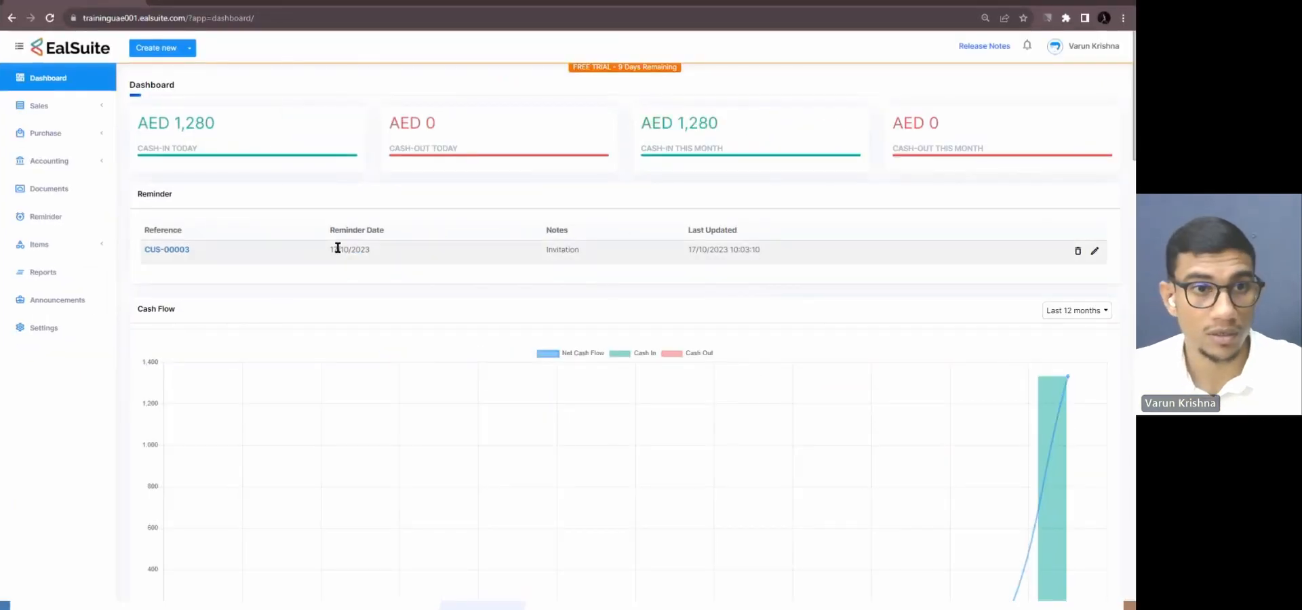
# - Open the roles list in the company's user and role settings
pyautogui.hotkey('ctrl', '+')
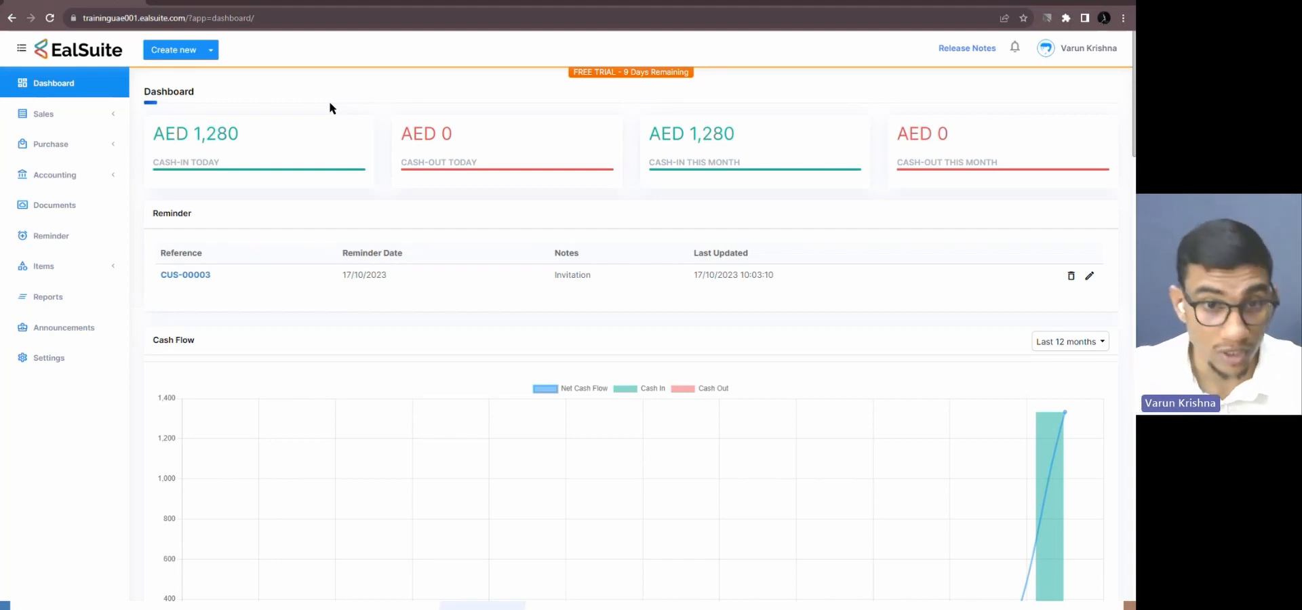
pyautogui.click(49, 357)
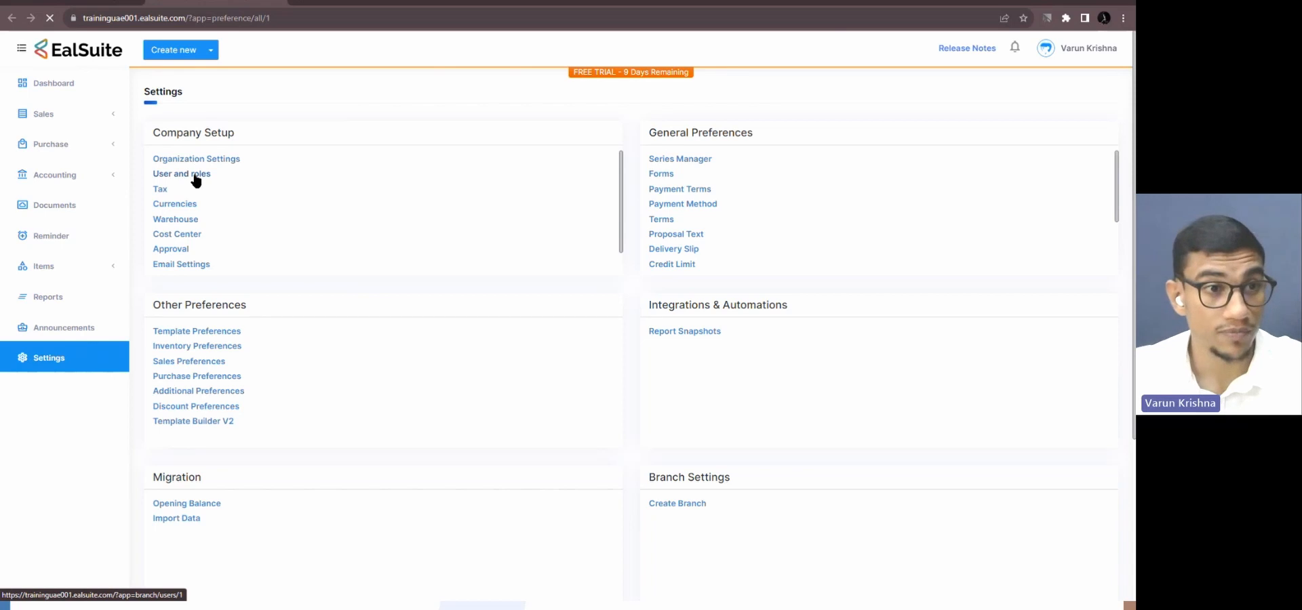
pyautogui.click(196, 176)
pyautogui.click(224, 142)
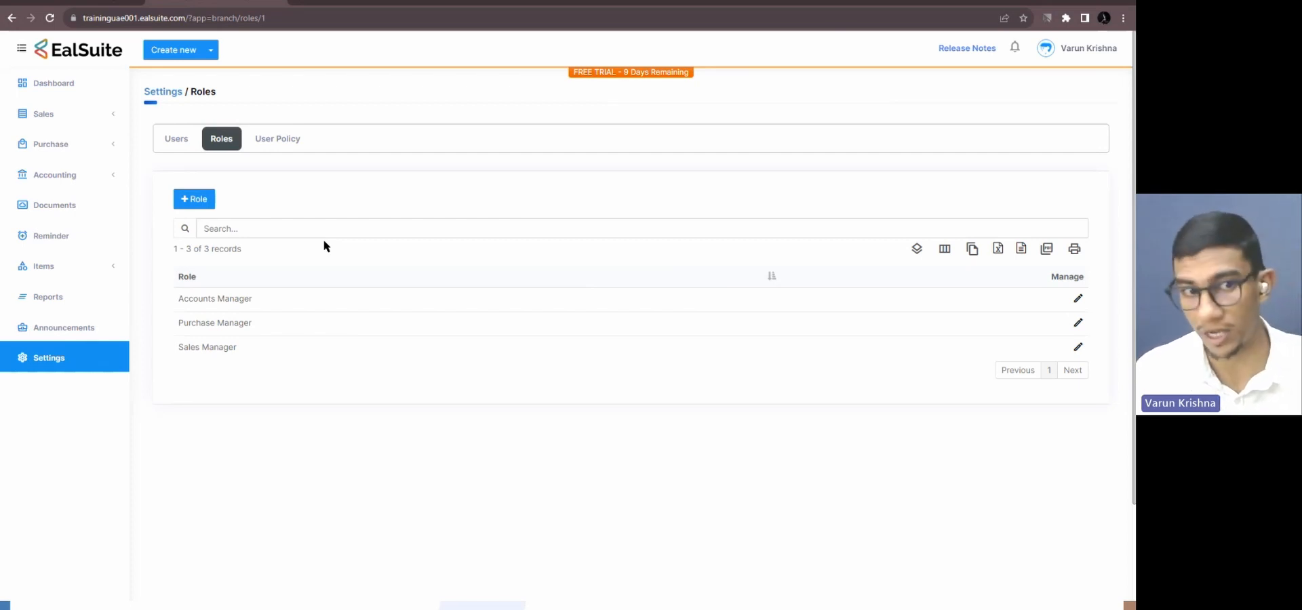
pyautogui.scroll(-2, 324, 245)
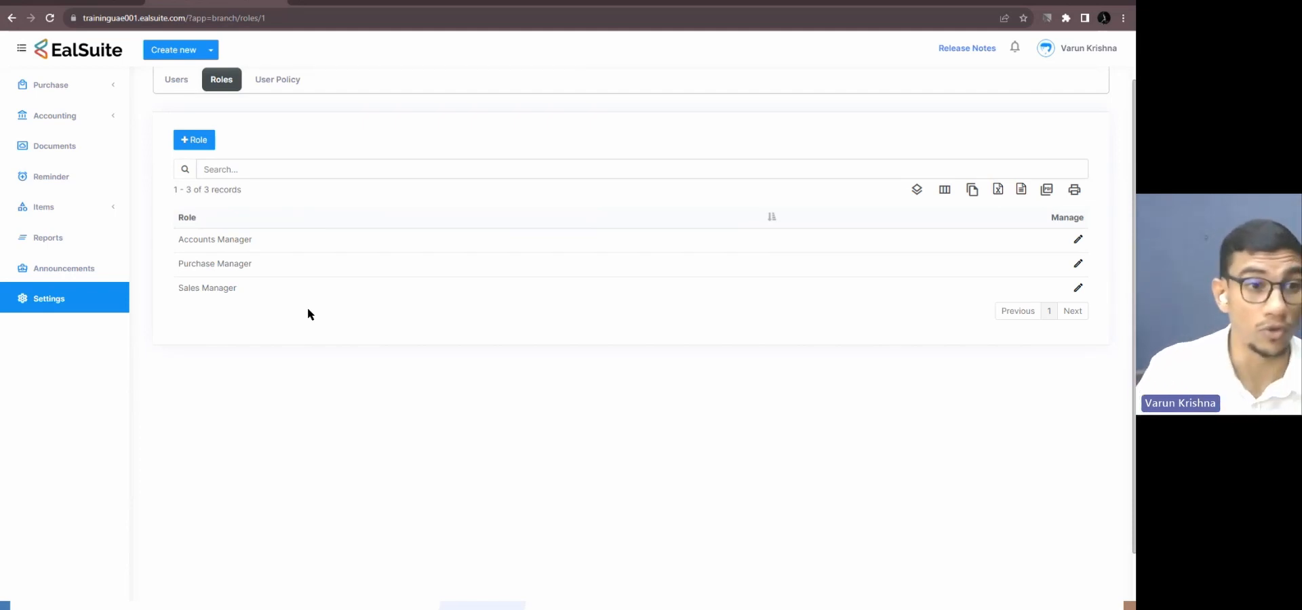
# - Examine the sales permission options in the new role form and return to the roles list
pyautogui.click(323, 8)
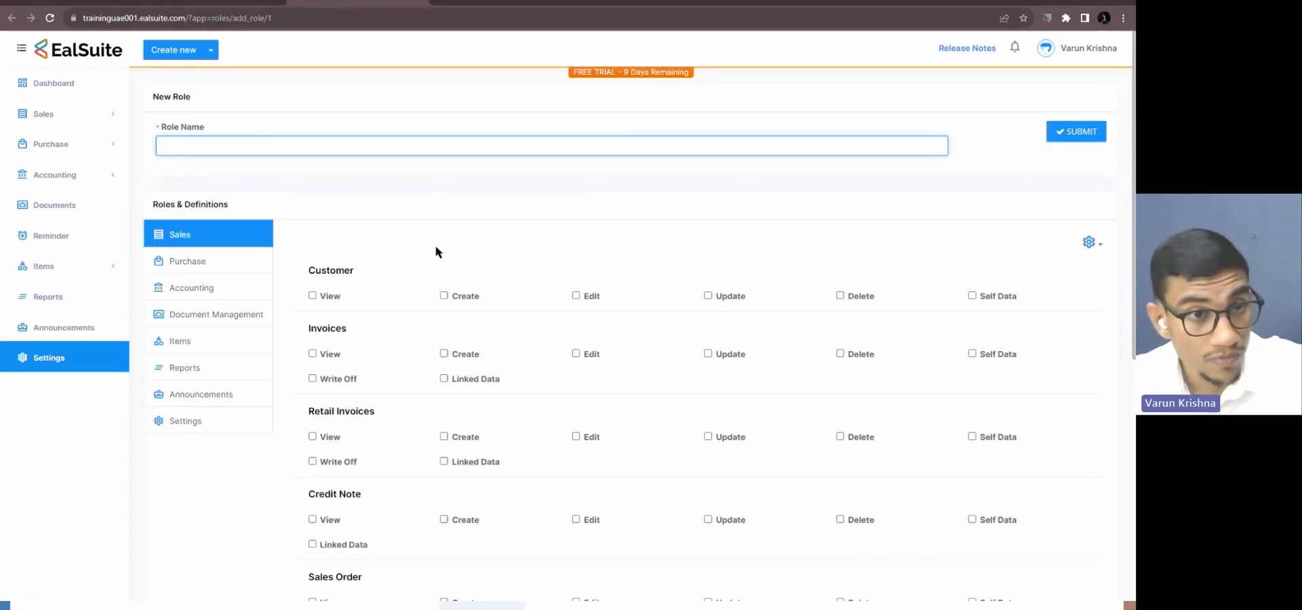
pyautogui.scroll(-2, 436, 251)
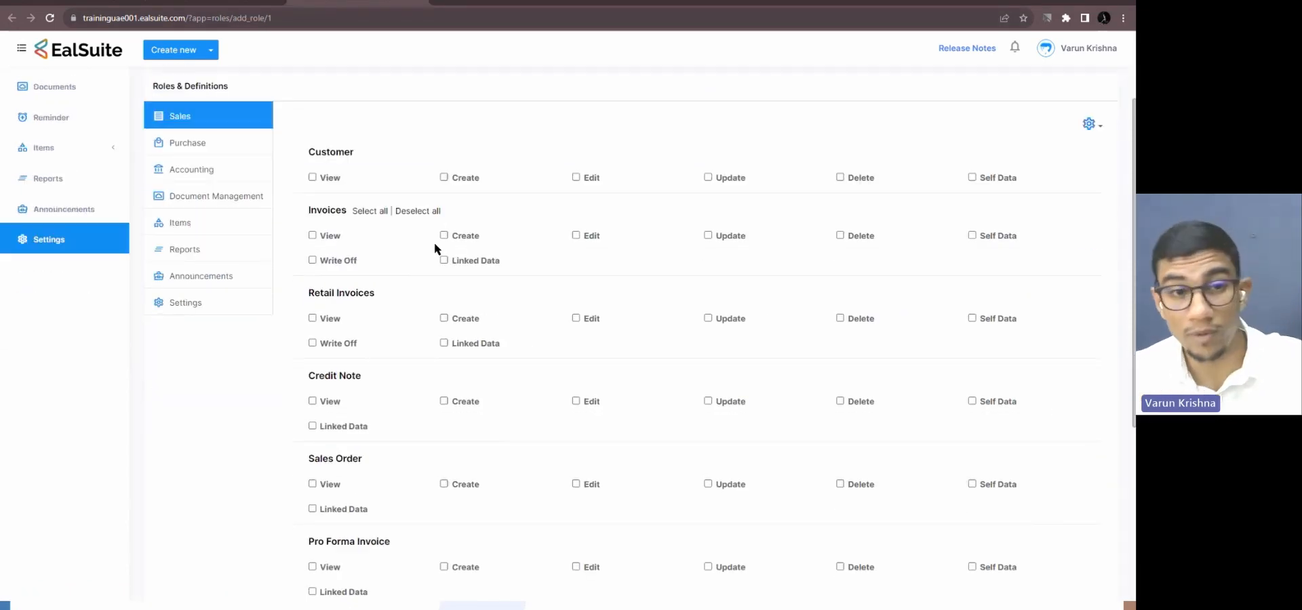
pyautogui.scroll(-5, 434, 244)
pyautogui.scroll(7, 431, 244)
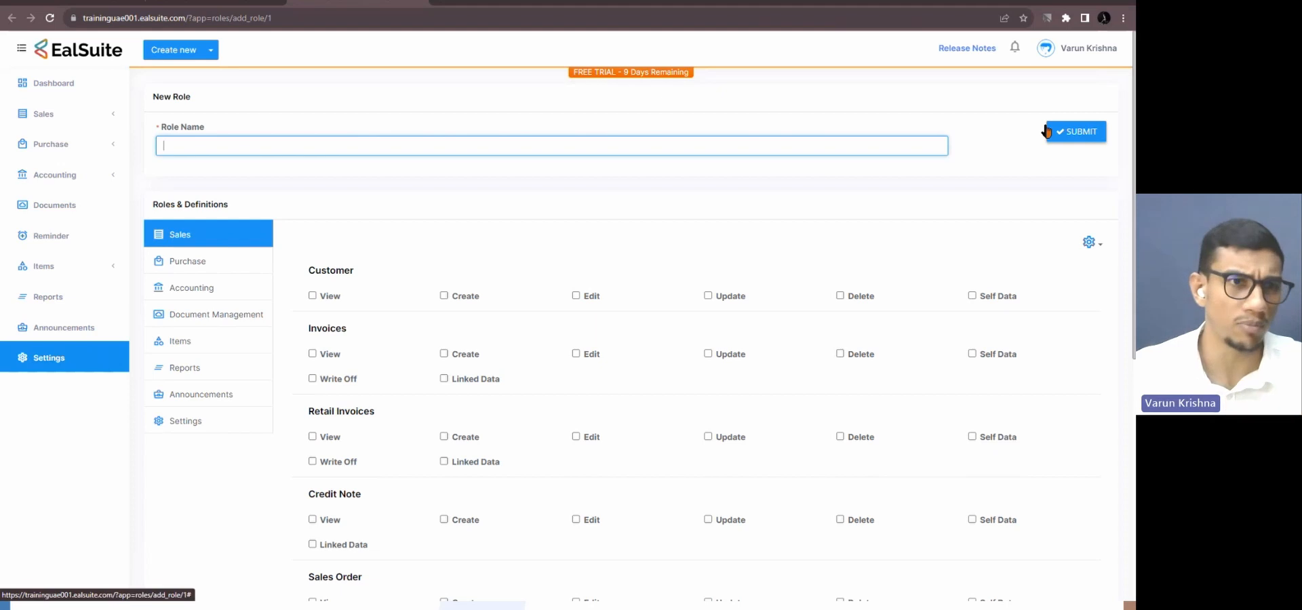
pyautogui.click(414, 86)
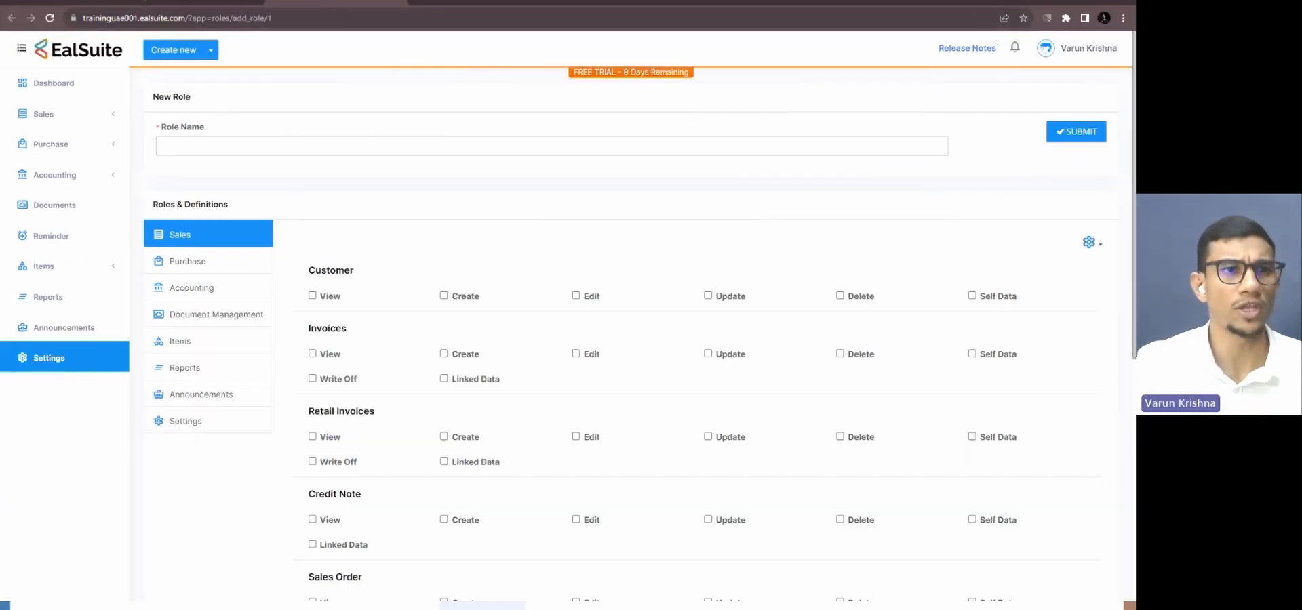
pyautogui.click(282, 3)
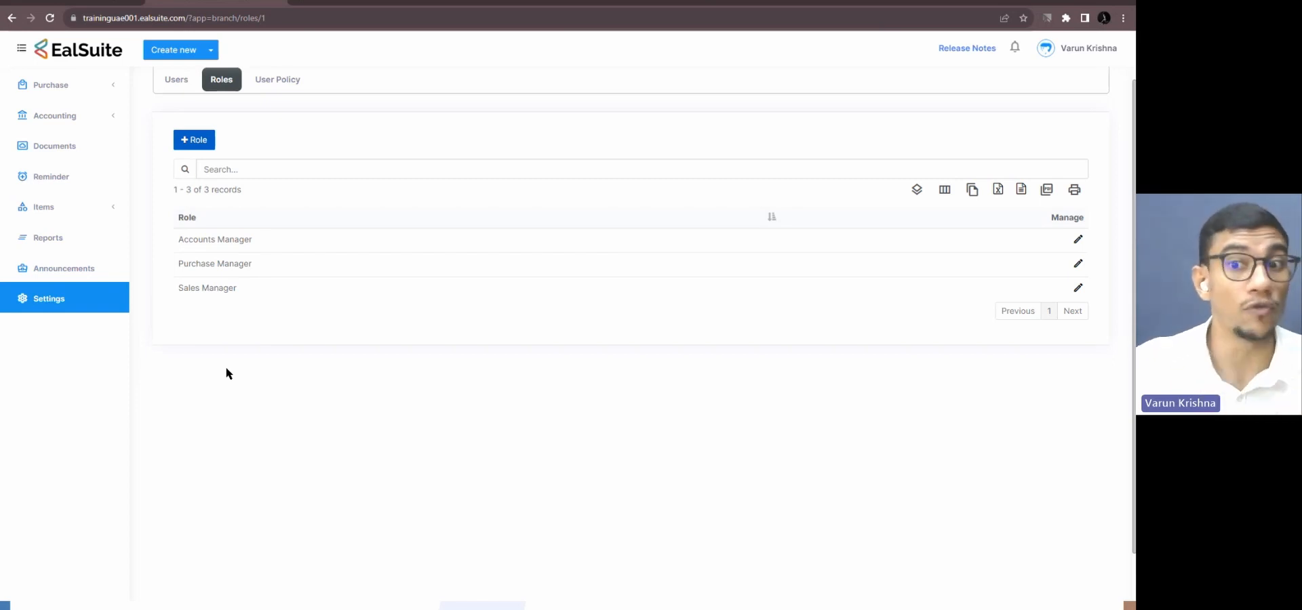
# - Open the Accounts Manager role for editing, clear its Update permission for invoices, and switch back to the presentation
pyautogui.click(1075, 241)
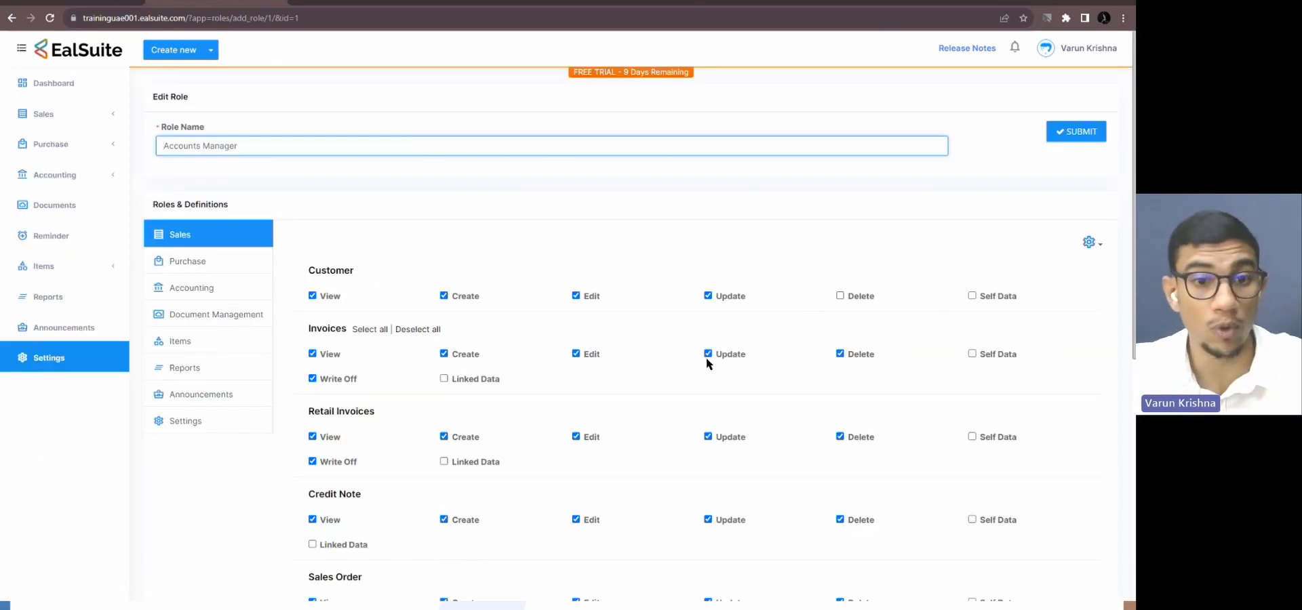
pyautogui.click(707, 354)
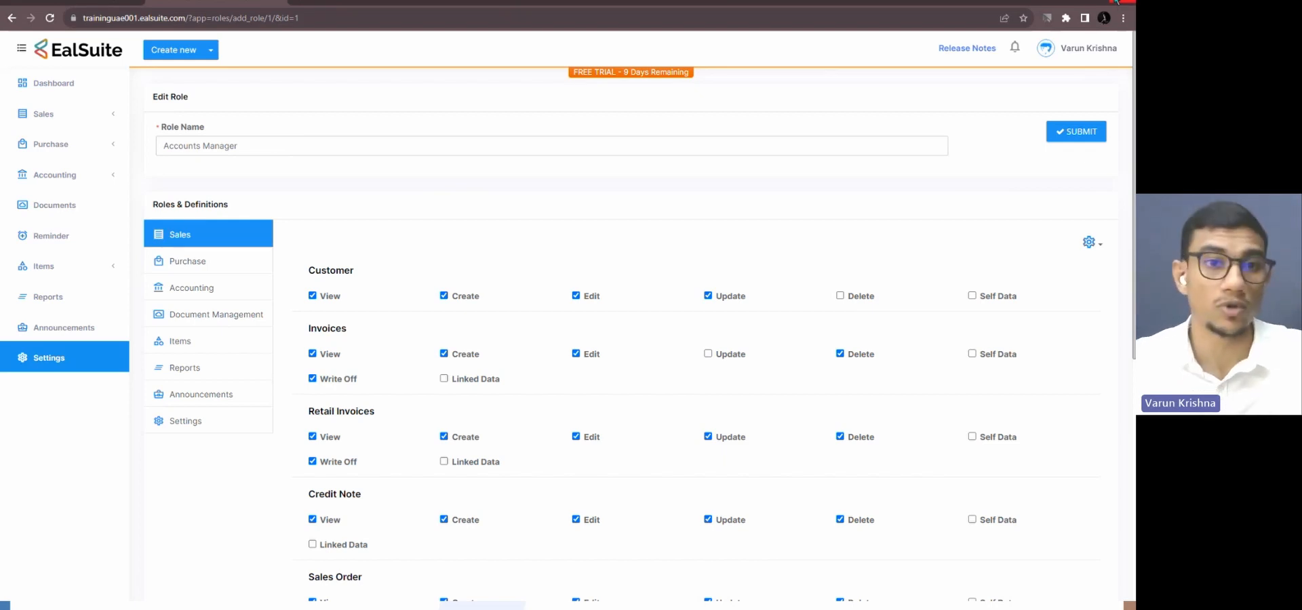
pyautogui.click(1118, 1)
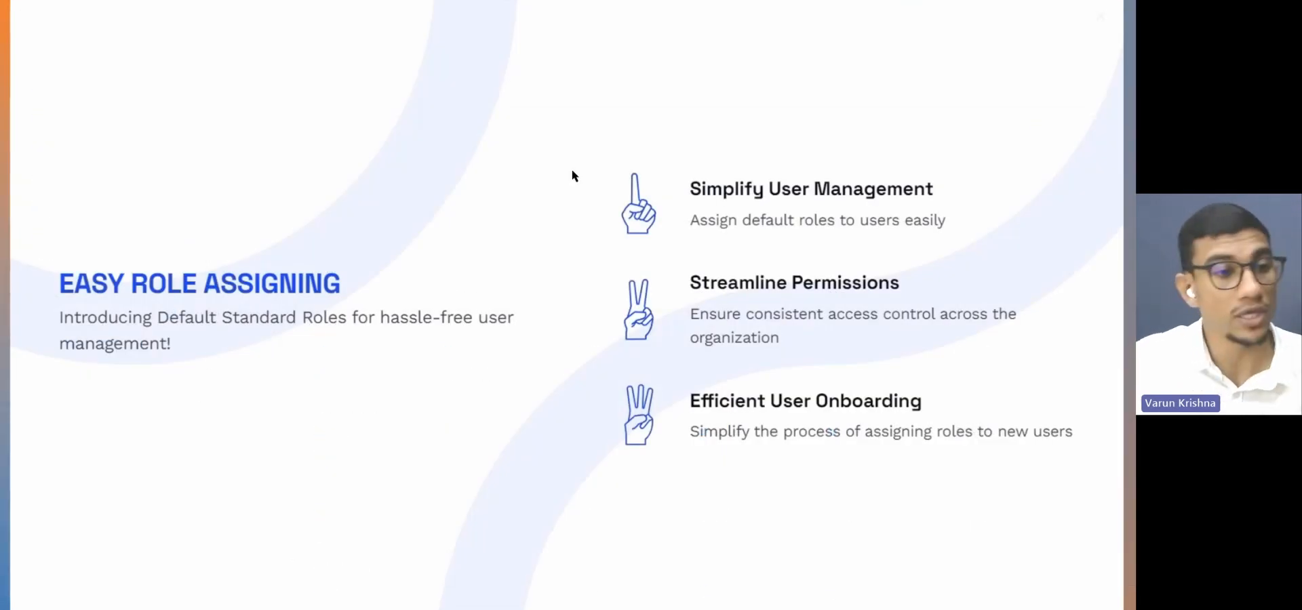
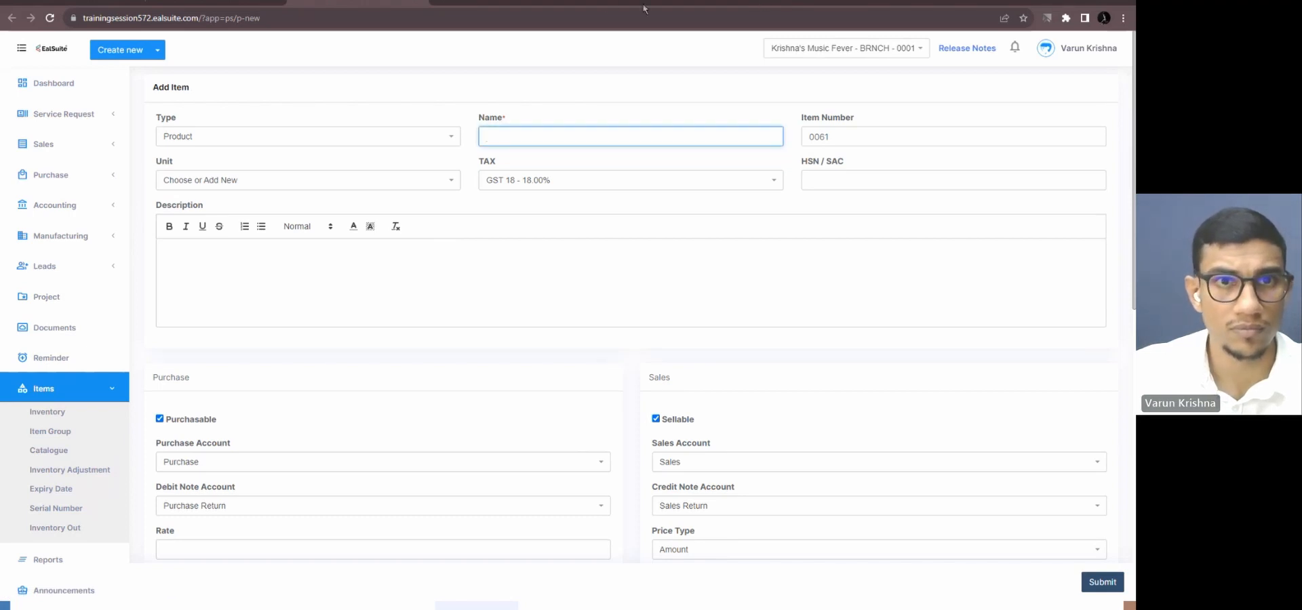
pyautogui.click(556, 14)
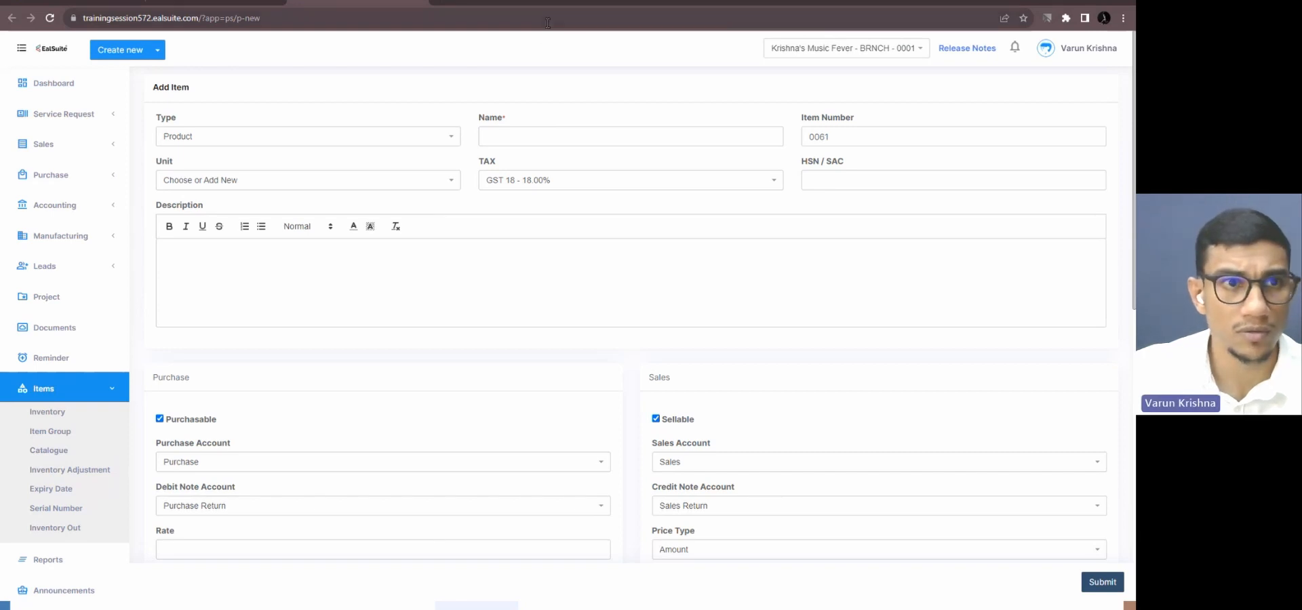
pyautogui.click(667, 18)
pyautogui.click(486, 46)
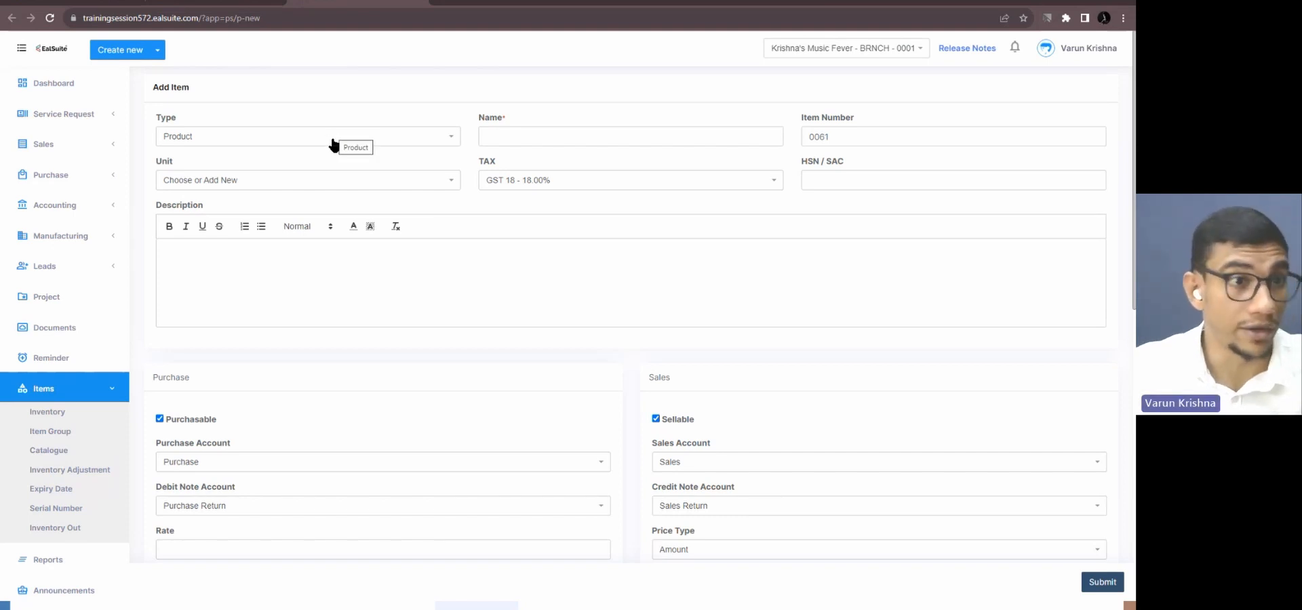
# - Name the new product item Kite and set its unit to Piece
pyautogui.click(555, 132)
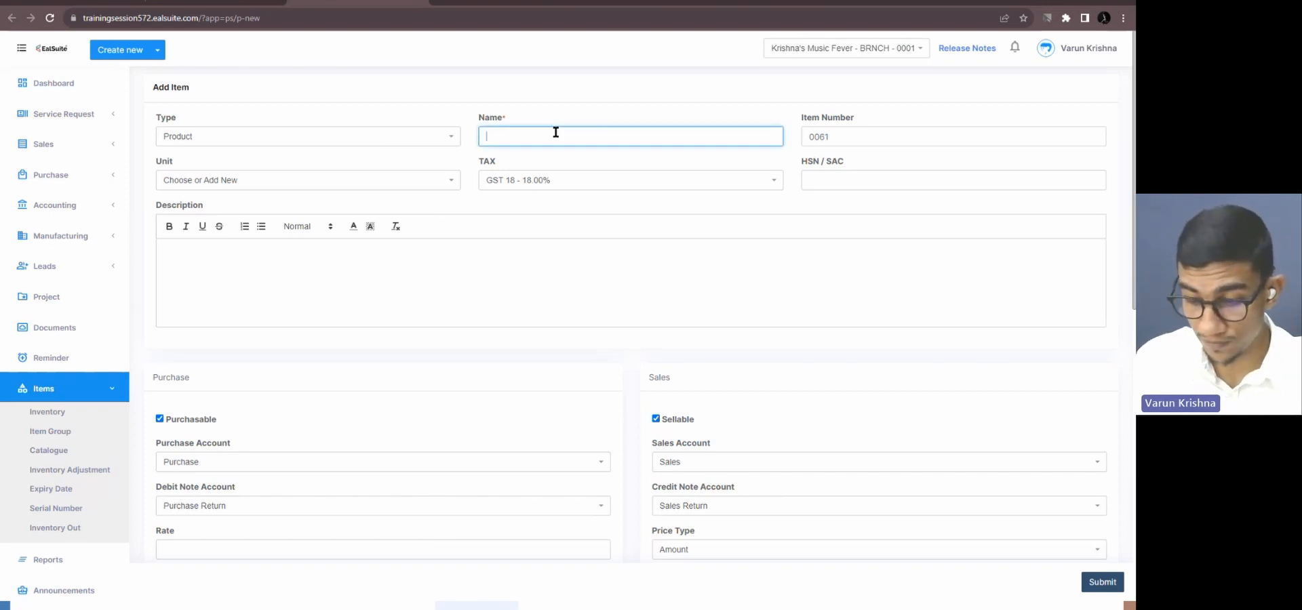
pyautogui.write('Kite')
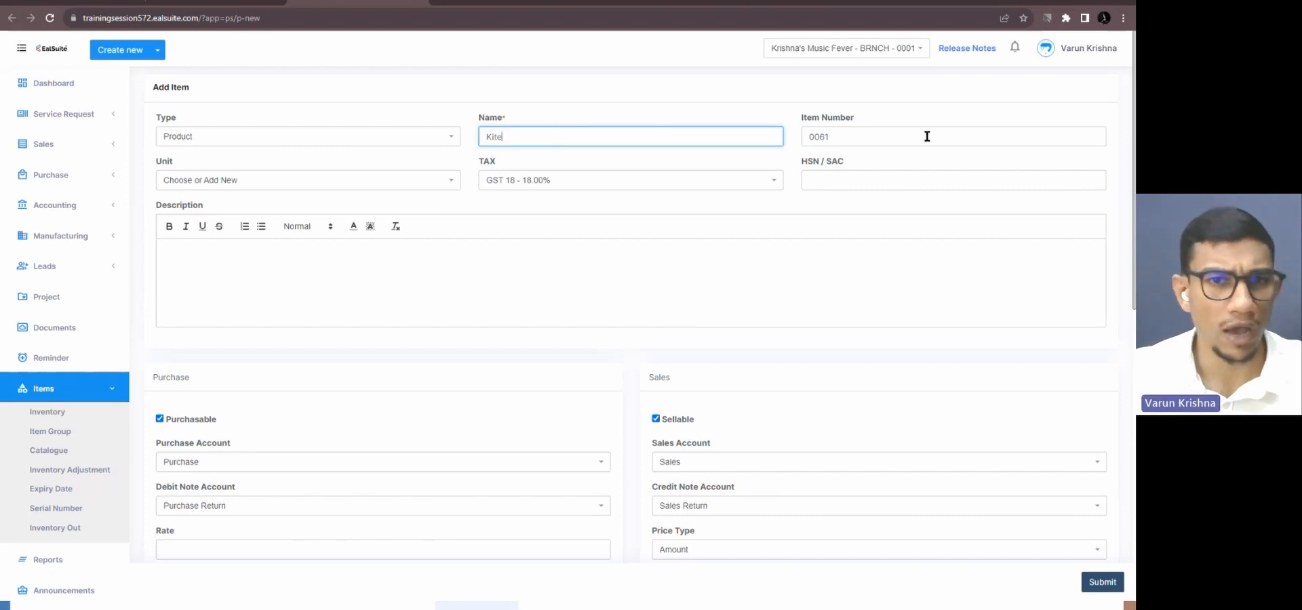
pyautogui.click(433, 181)
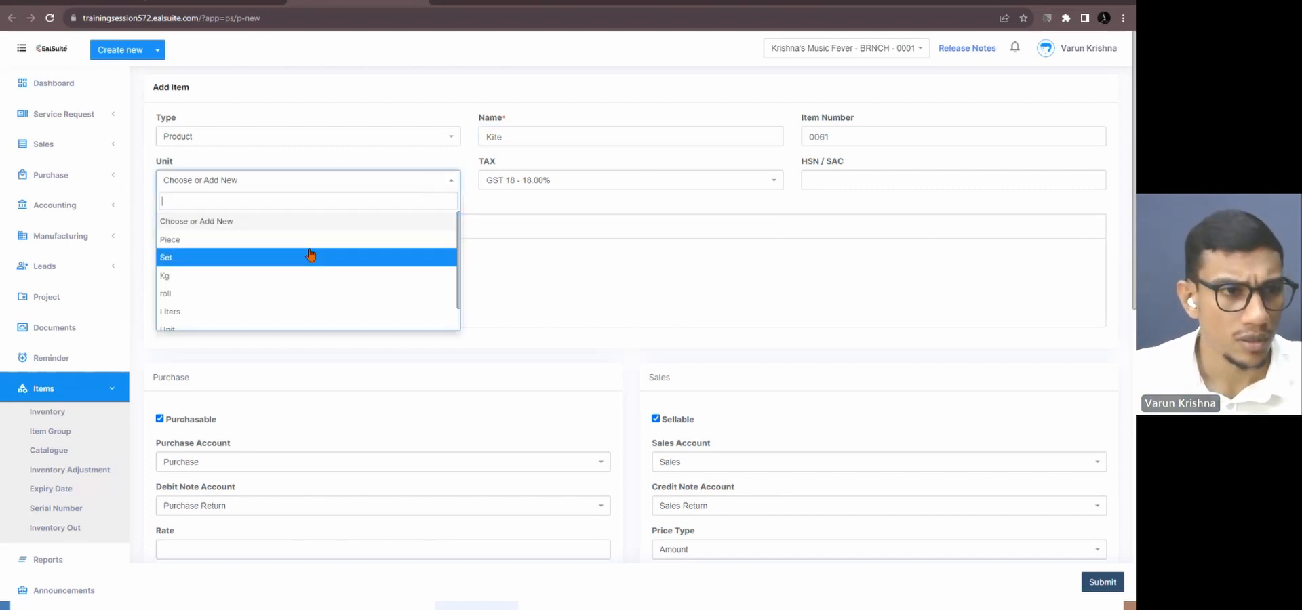
pyautogui.click(260, 241)
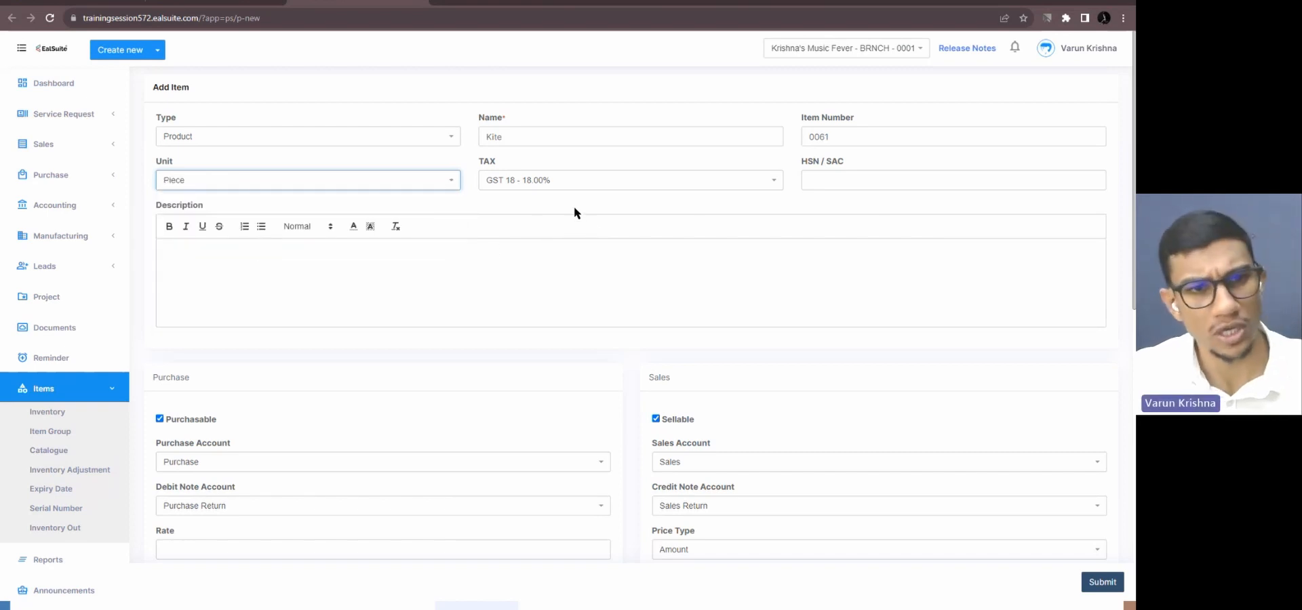
# - Set the new item's purchase rate to 400
pyautogui.scroll(-5, 632, 202)
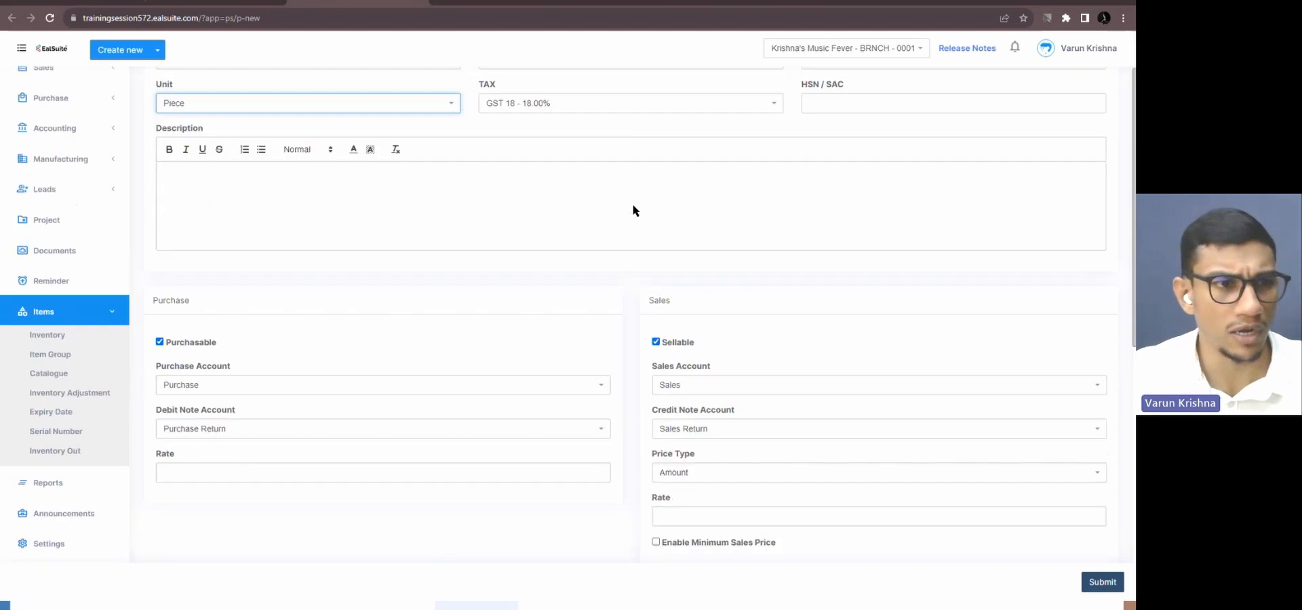
pyautogui.click(513, 254)
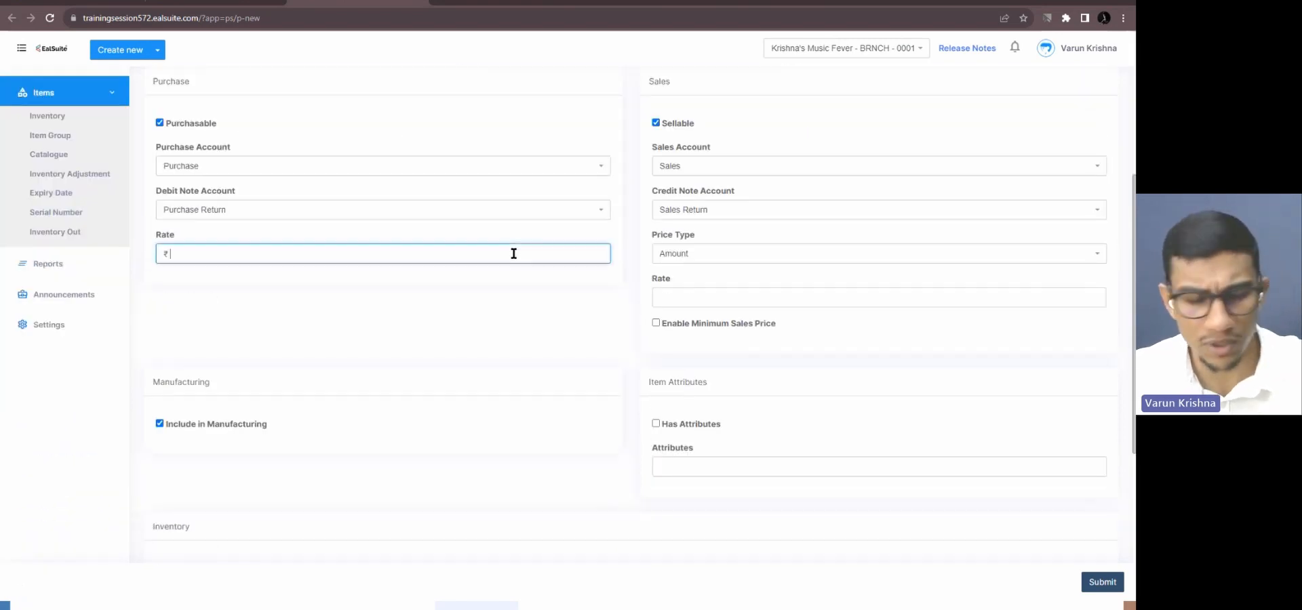
pyautogui.write('400')
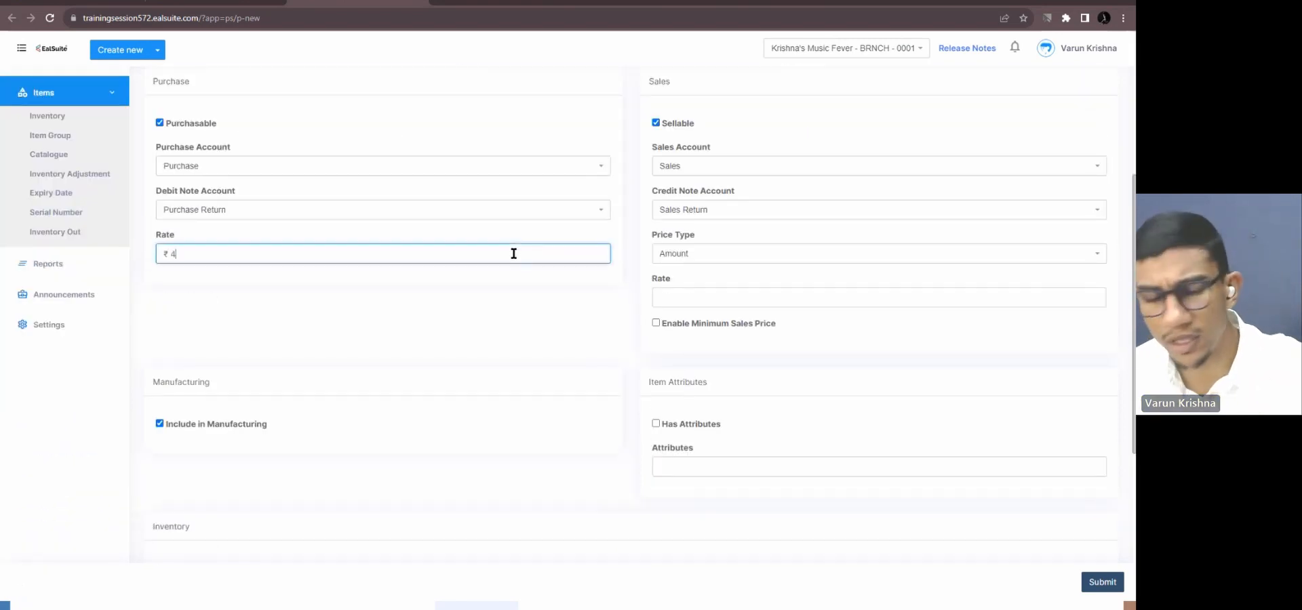
pyautogui.click(551, 315)
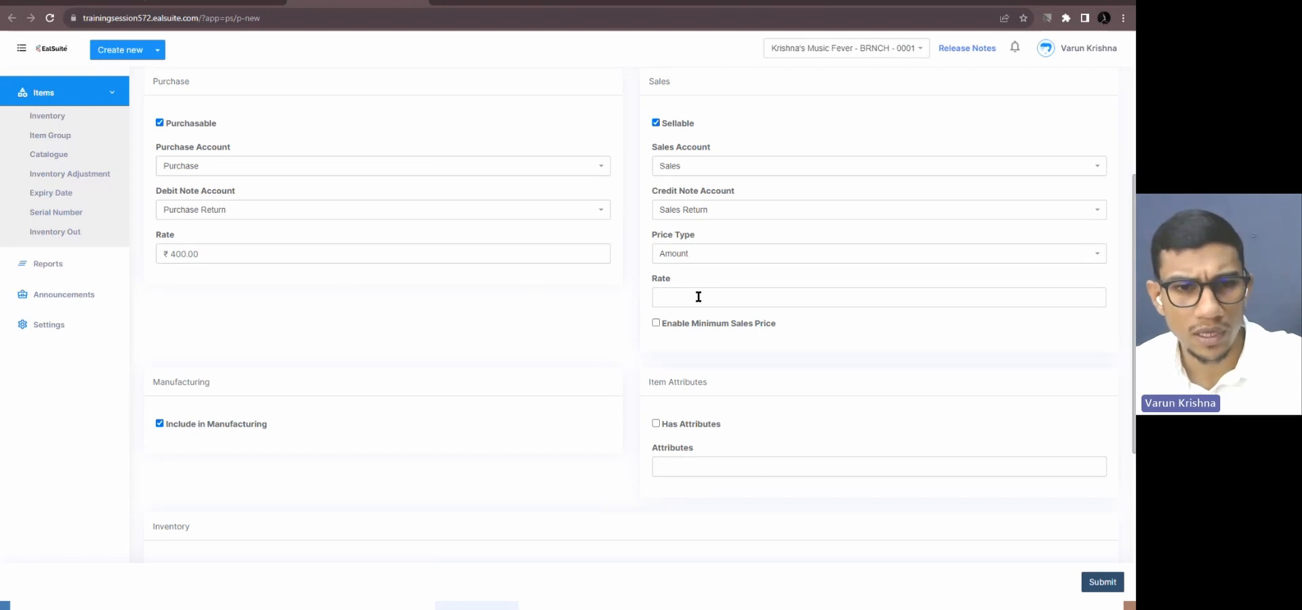
# - Set the Kite item's sales rate to 600
pyautogui.click(698, 297)
pyautogui.write('60')
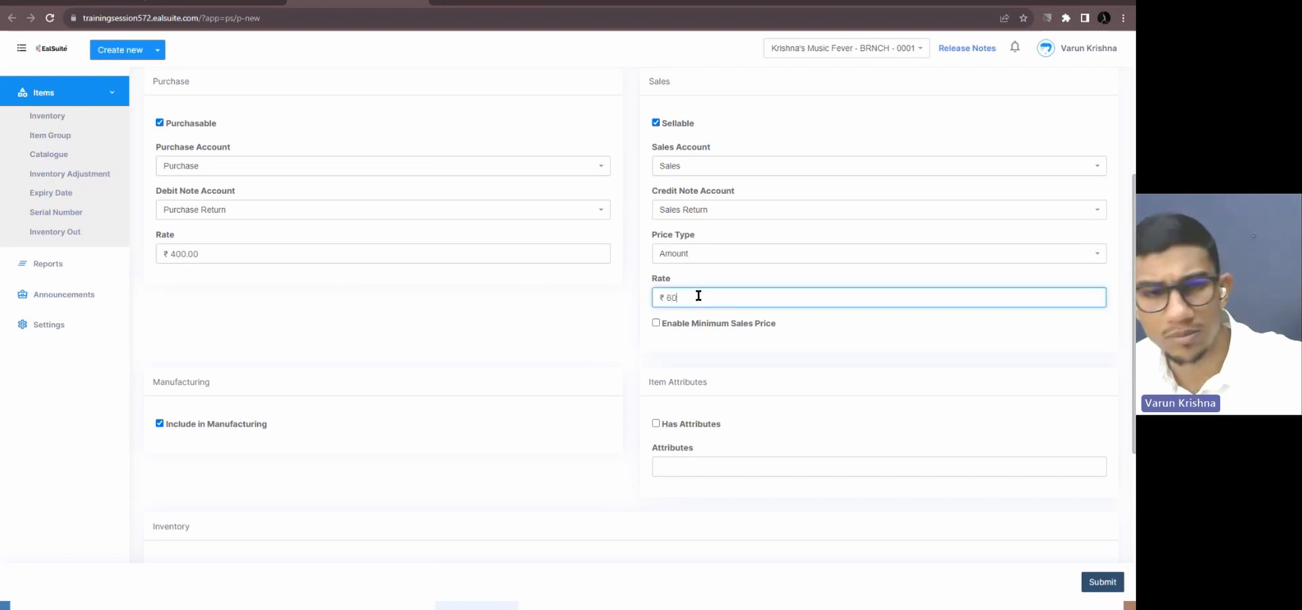
pyautogui.write('0')
pyautogui.click(593, 321)
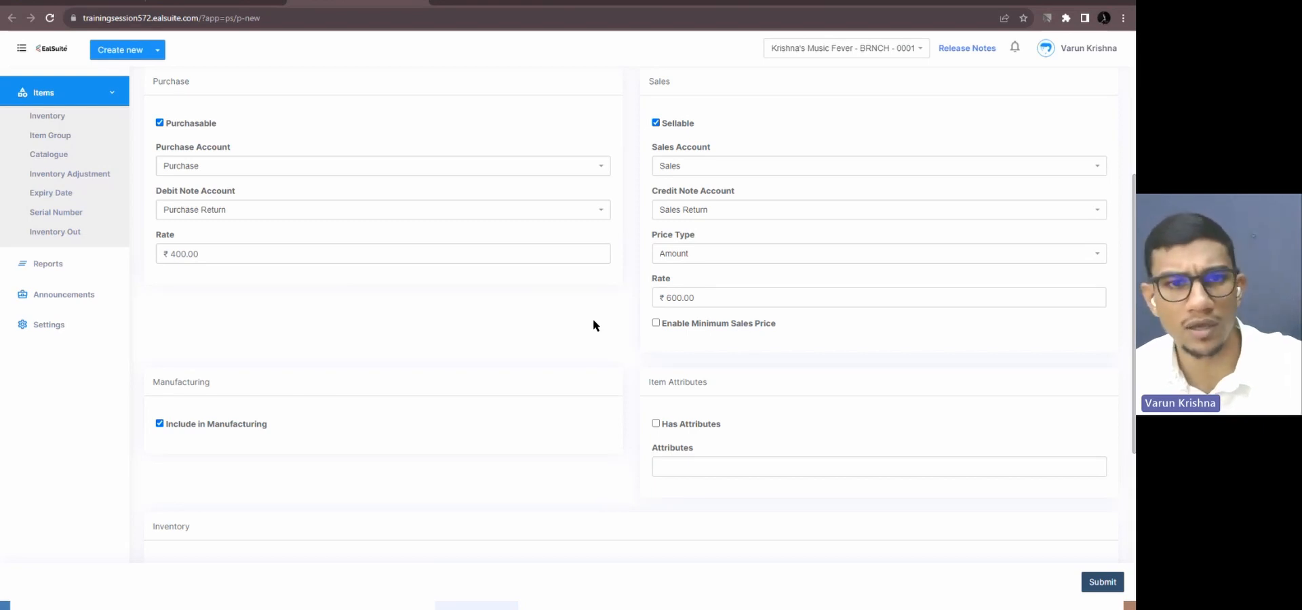
# - Enable a tax-included minimum sales price of 500 for Kite and submit the new item
pyautogui.click(656, 323)
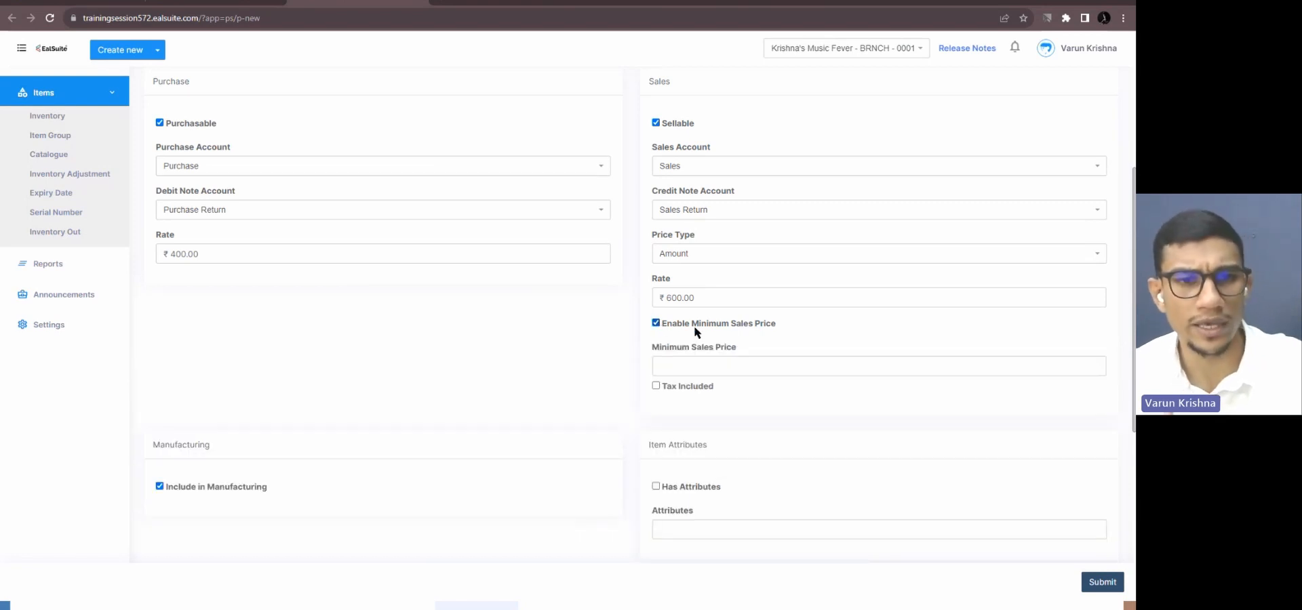
pyautogui.click(687, 373)
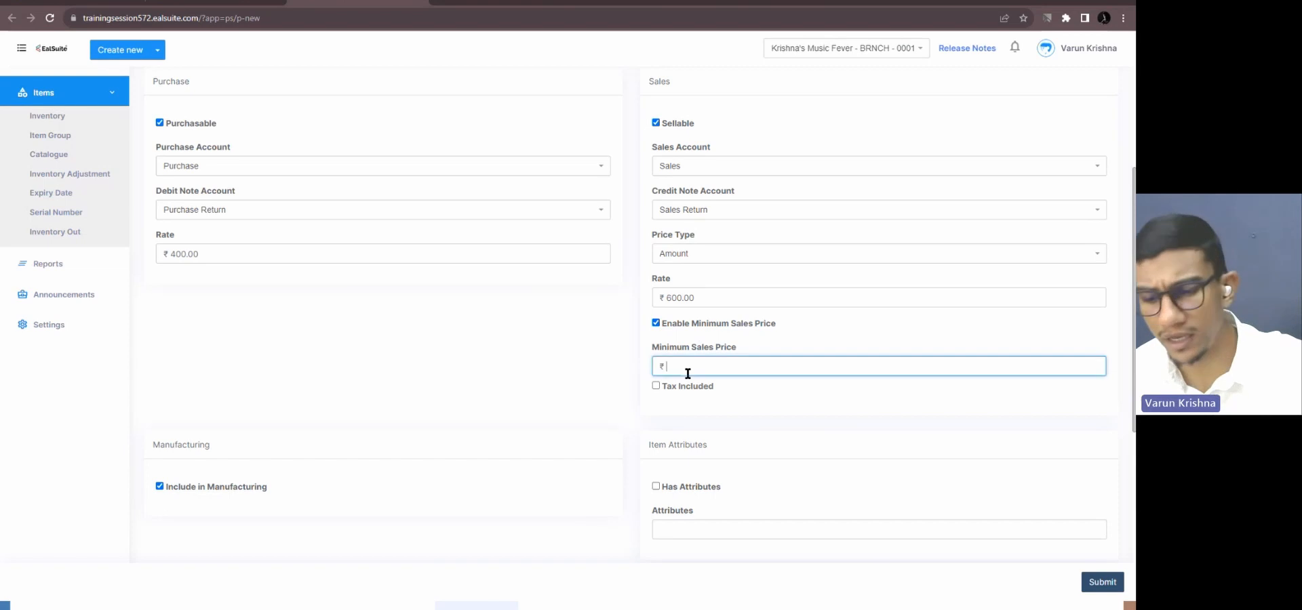
pyautogui.write('500')
pyautogui.click(608, 369)
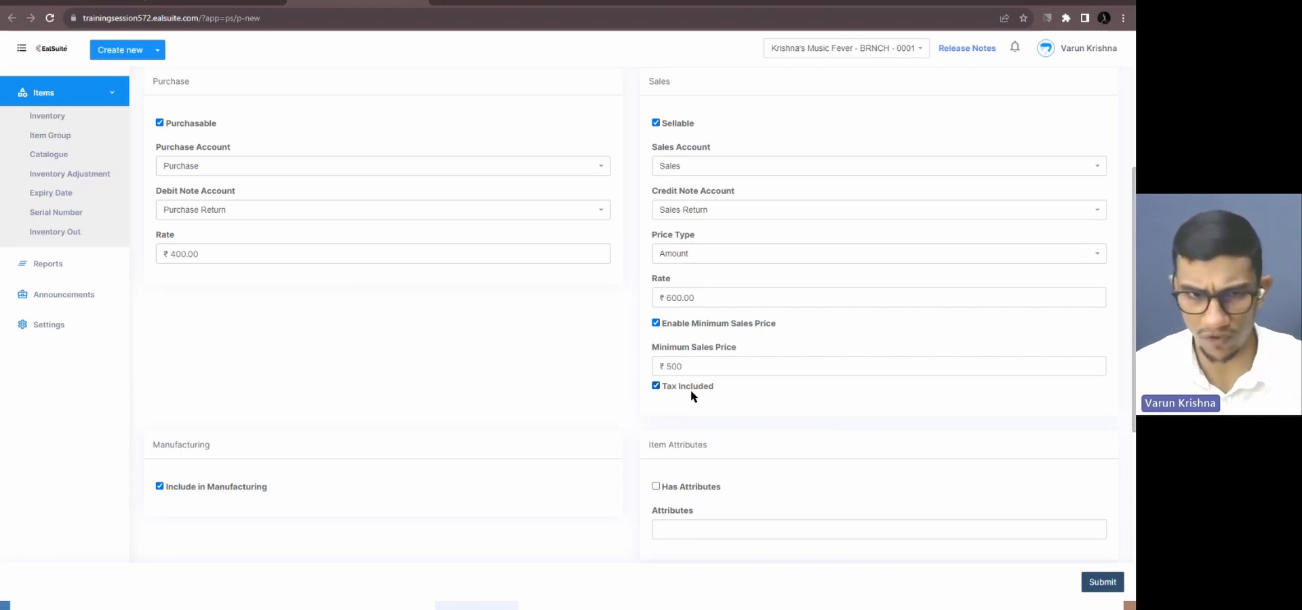
pyautogui.scroll(-4, 775, 400)
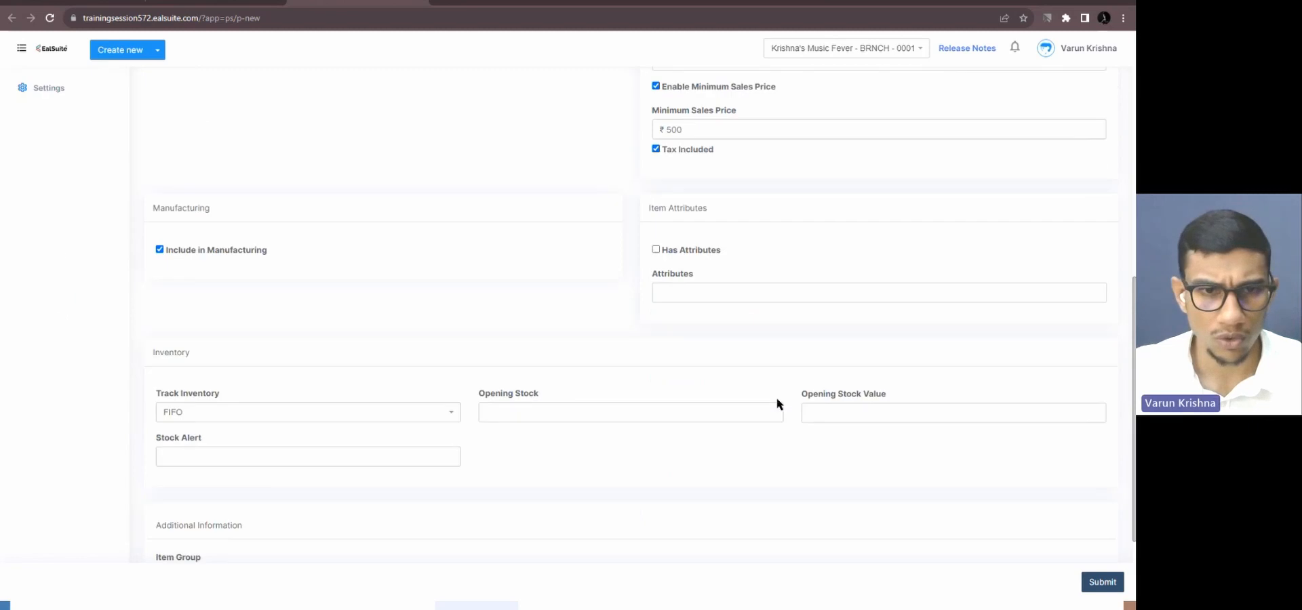
pyautogui.click(1101, 583)
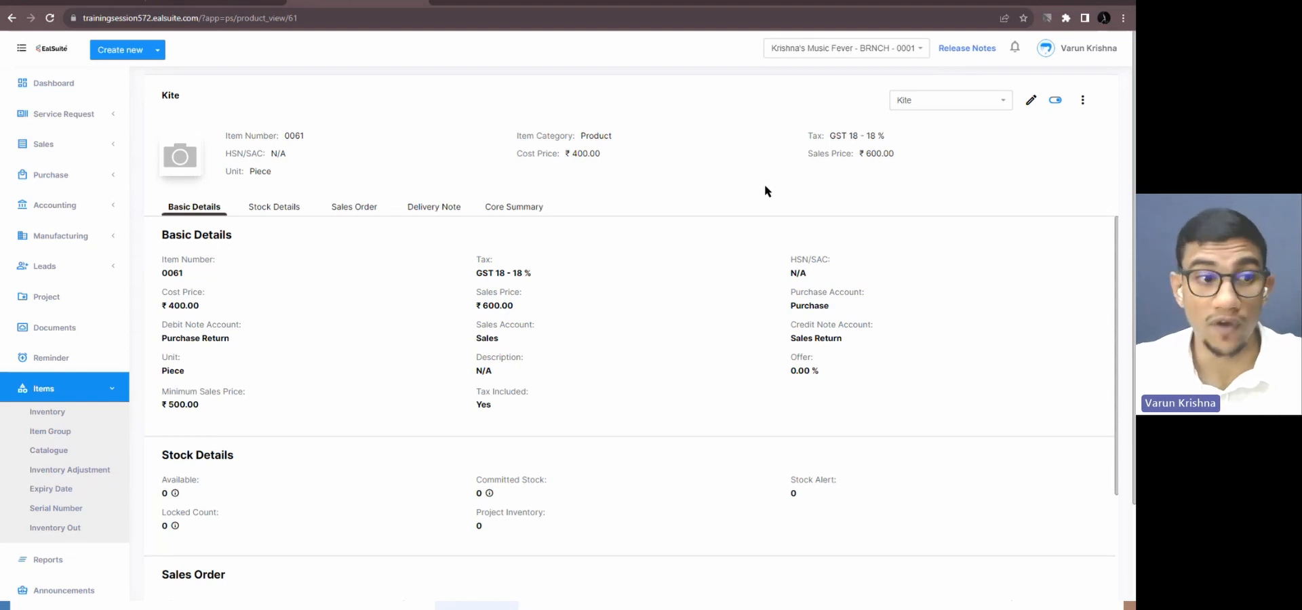
# - Start a new sales invoice and choose an existing customer for it
pyautogui.click(102, 54)
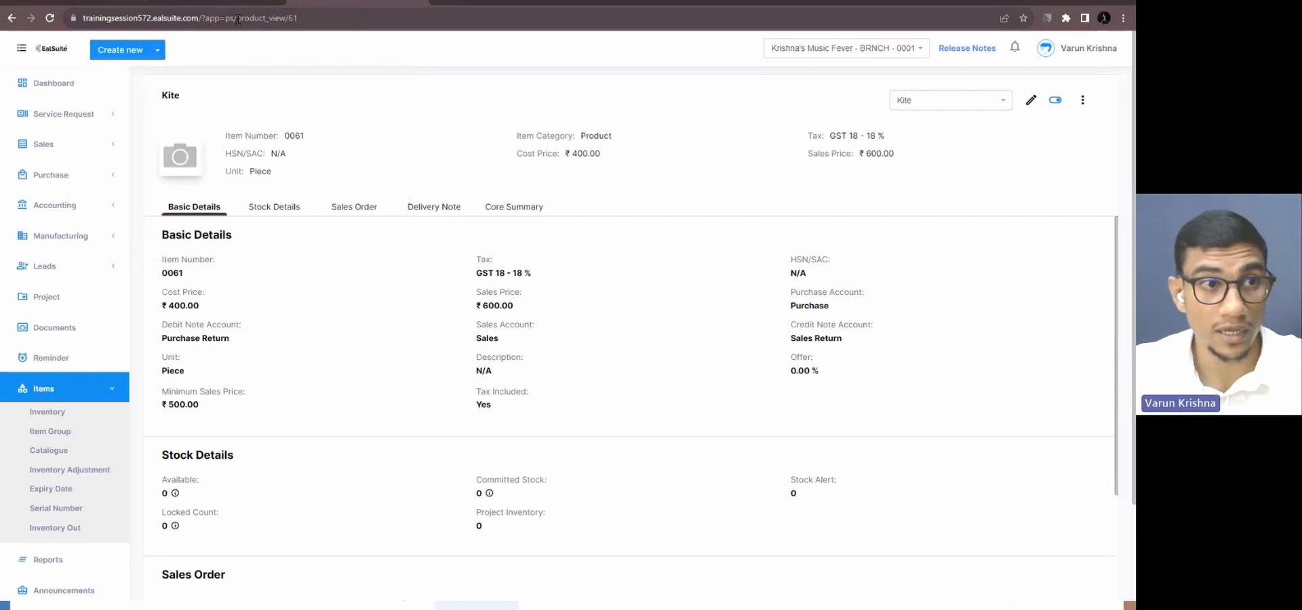
pyautogui.moveTo(131, 52)
pyautogui.click(114, 116)
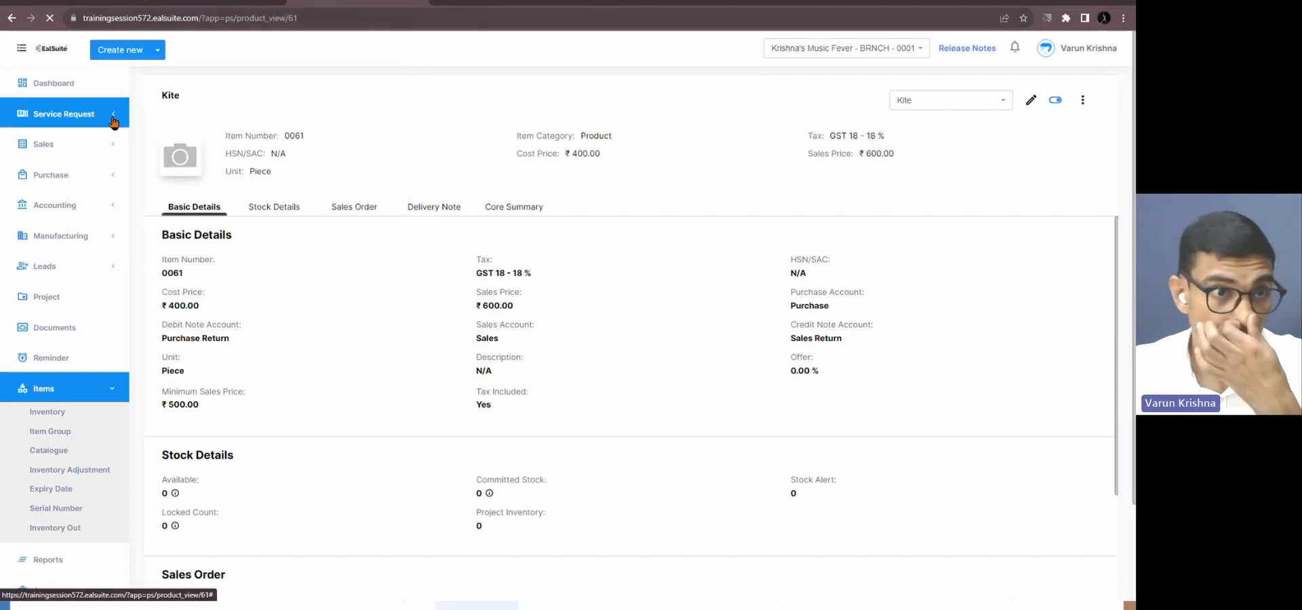
pyautogui.click(374, 240)
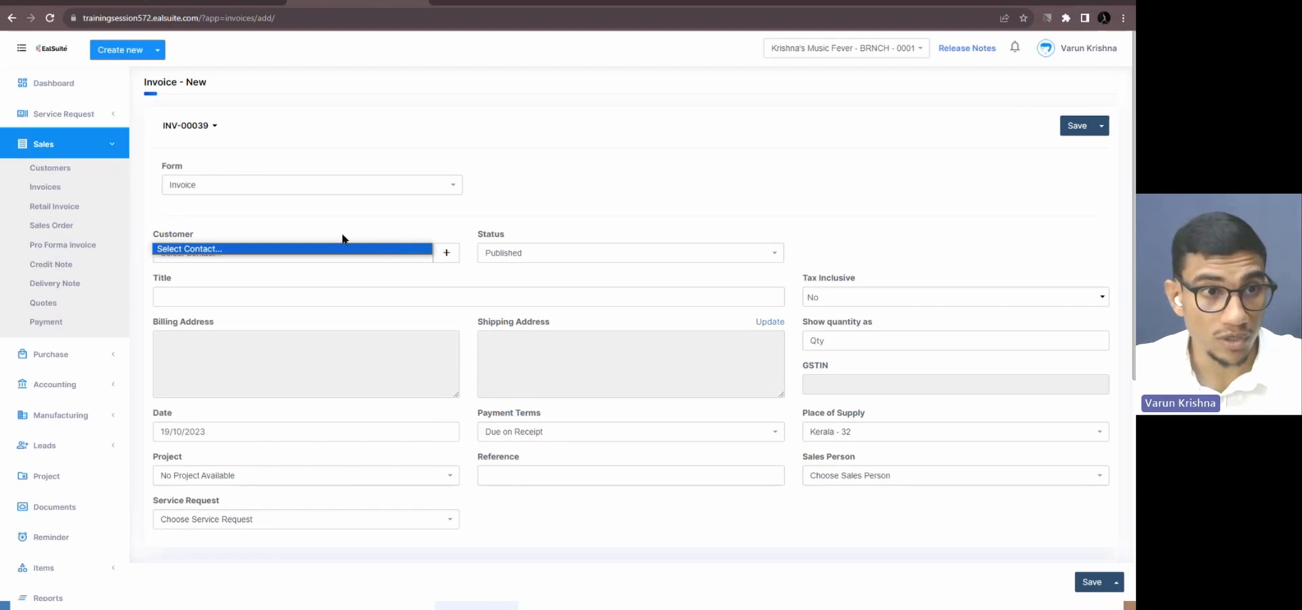
pyautogui.click(384, 233)
pyautogui.click(342, 258)
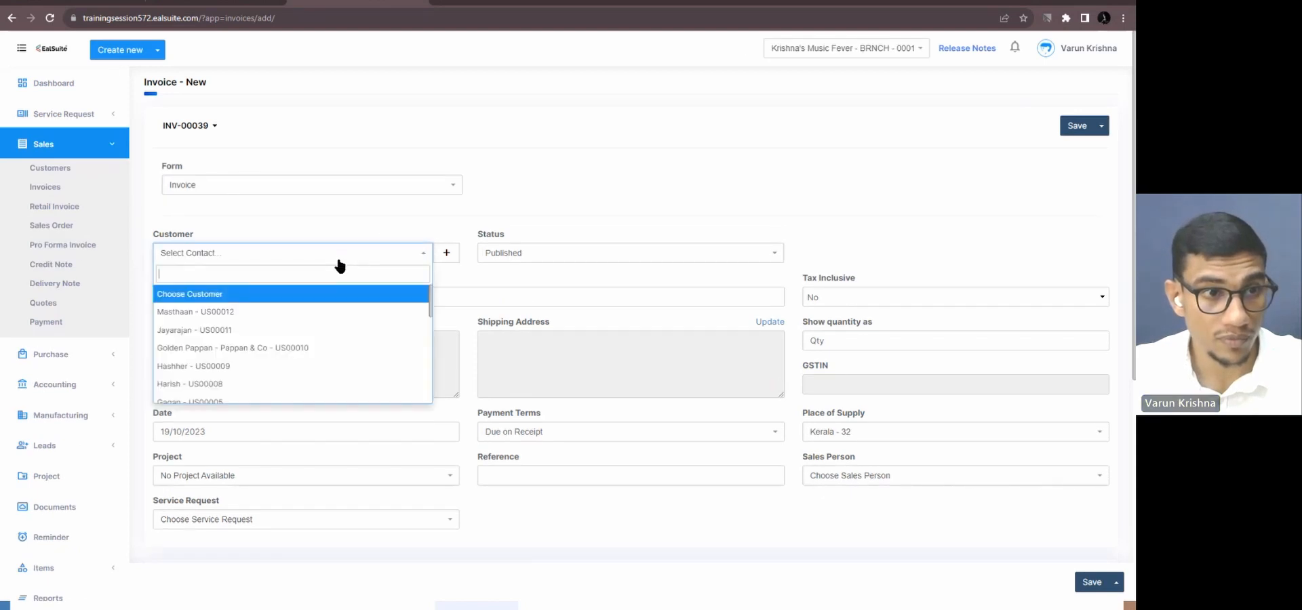
pyautogui.click(270, 335)
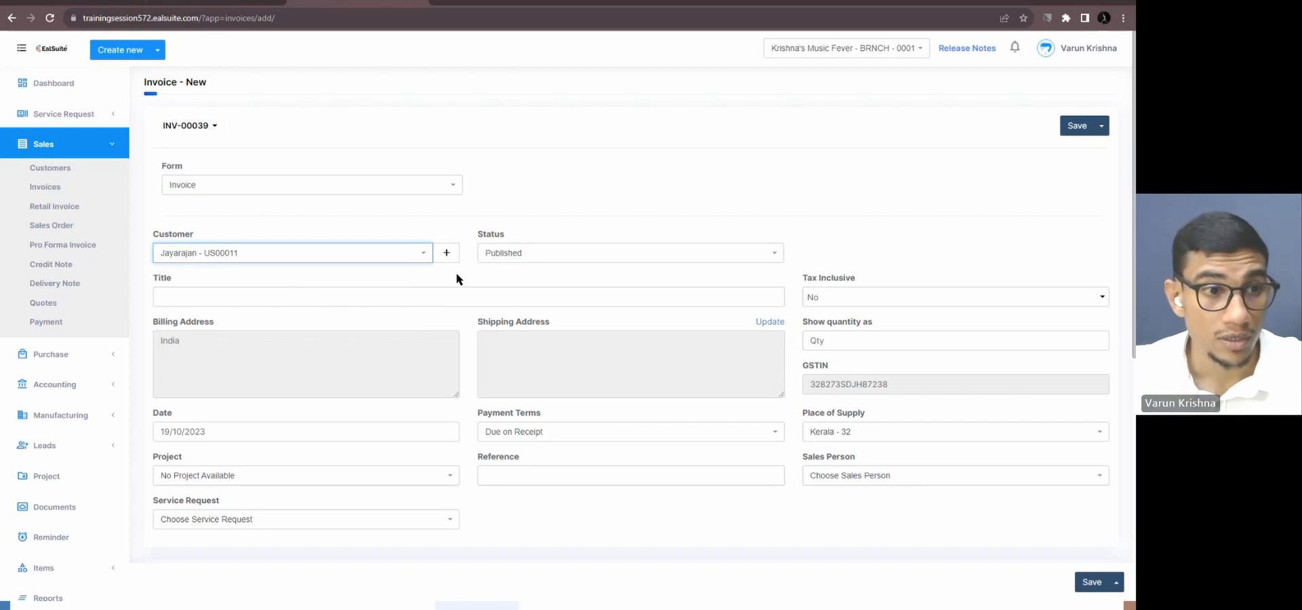
# - Add the Kite product to the first line of the invoice
pyautogui.scroll(-4, 454, 274)
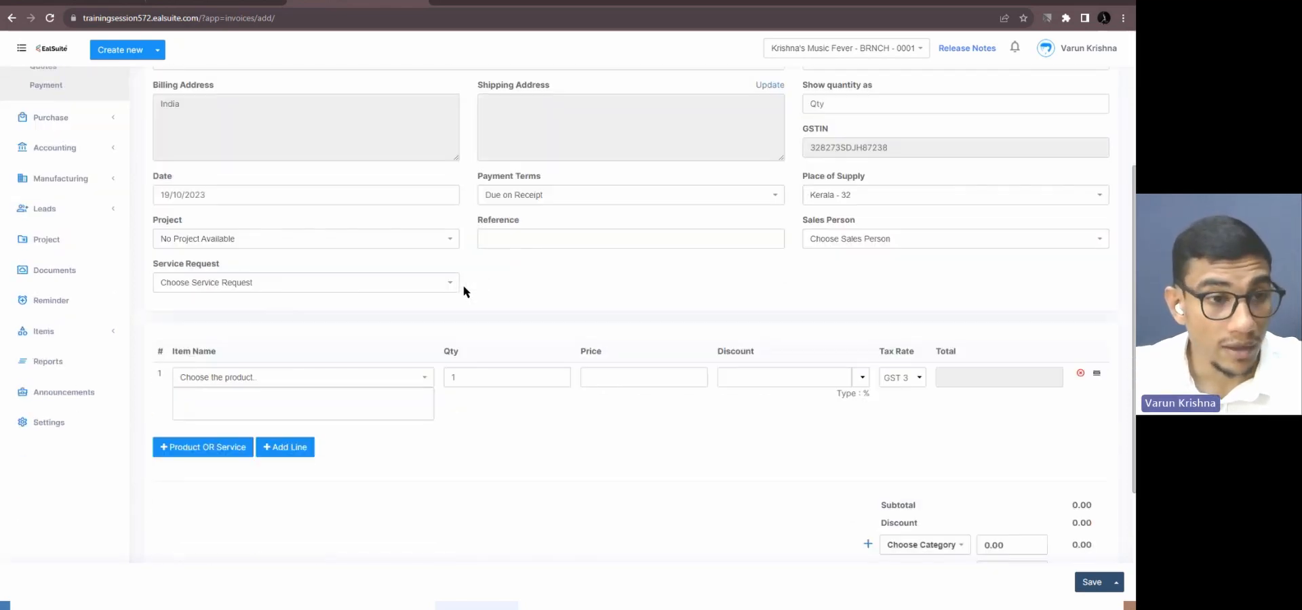
pyautogui.click(290, 380)
pyautogui.write('kit')
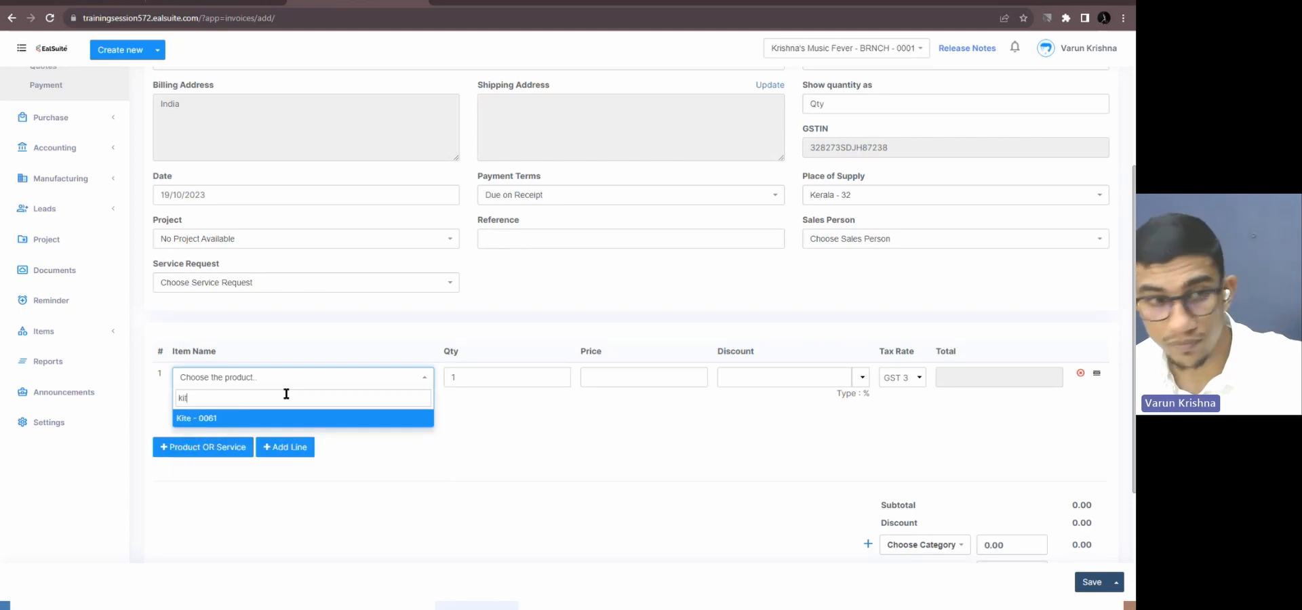
pyautogui.click(261, 427)
pyautogui.scroll(1, 502, 424)
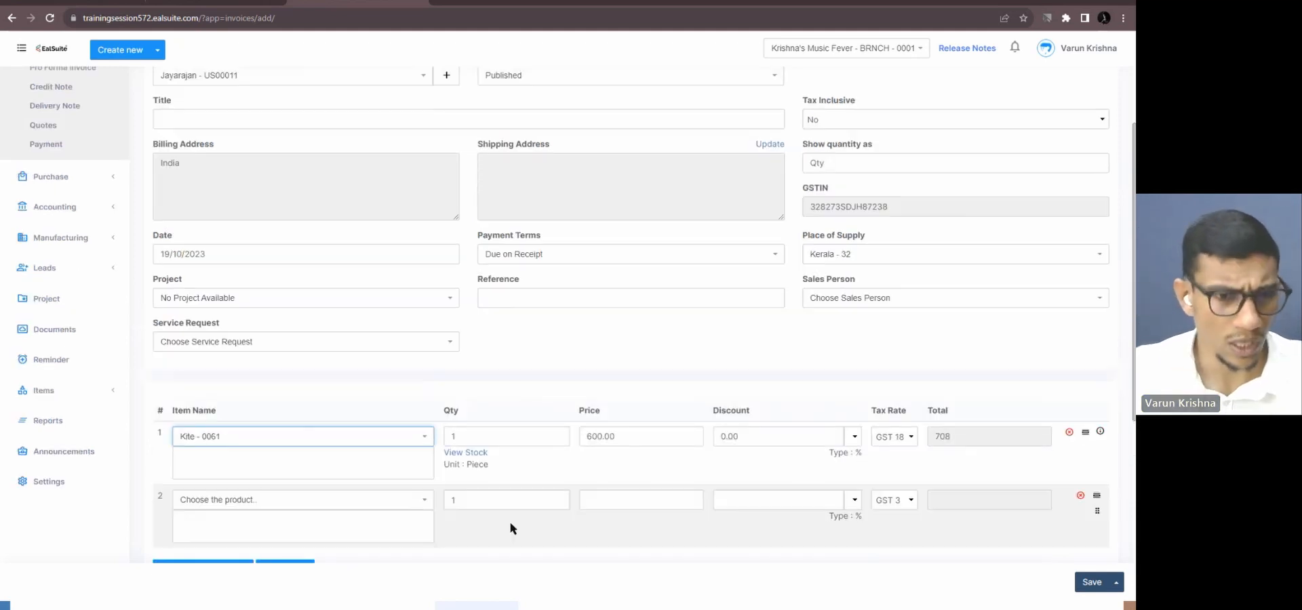
pyautogui.scroll(-1, 521, 521)
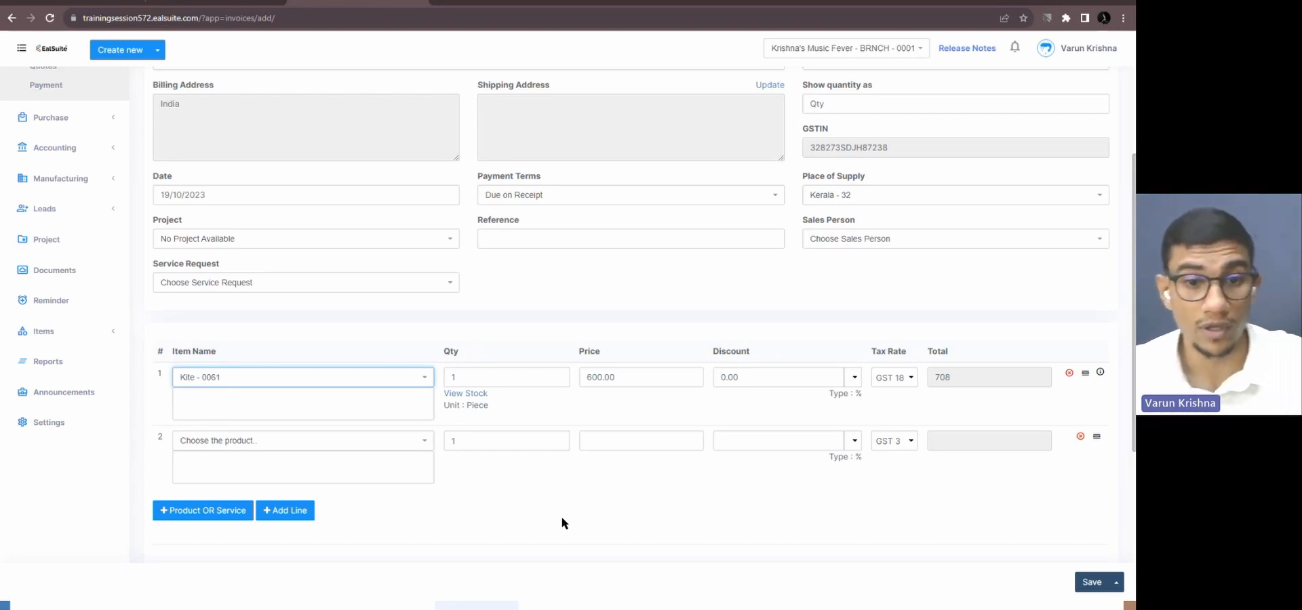
# - Set the Kite line's discount to 100 percent
pyautogui.click(724, 384)
pyautogui.write('1')
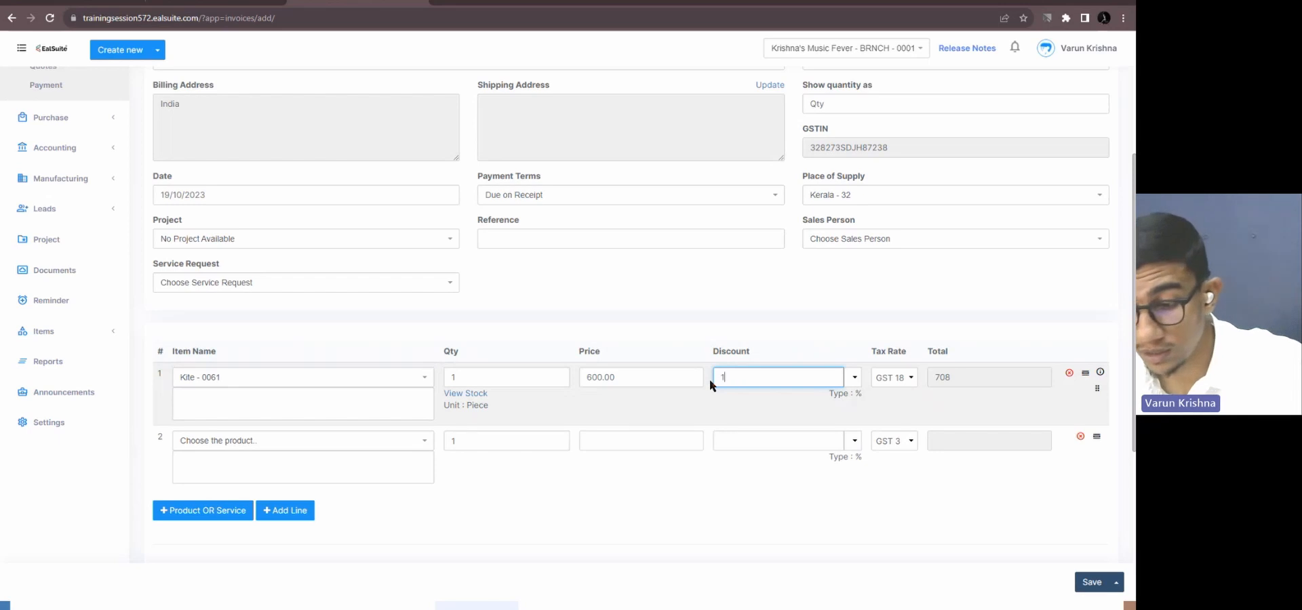
pyautogui.write('00')
pyautogui.click(743, 497)
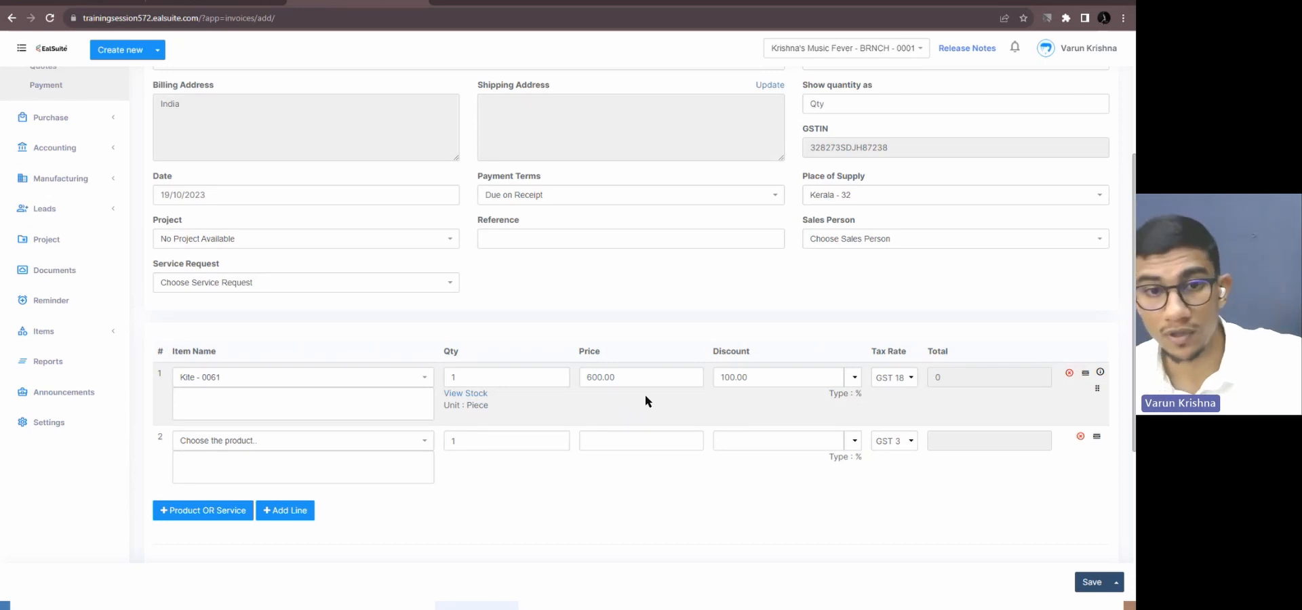
# - Switch the Kite line's discount type to a rupee amount and set the discount to 100
pyautogui.click(856, 379)
pyautogui.click(848, 401)
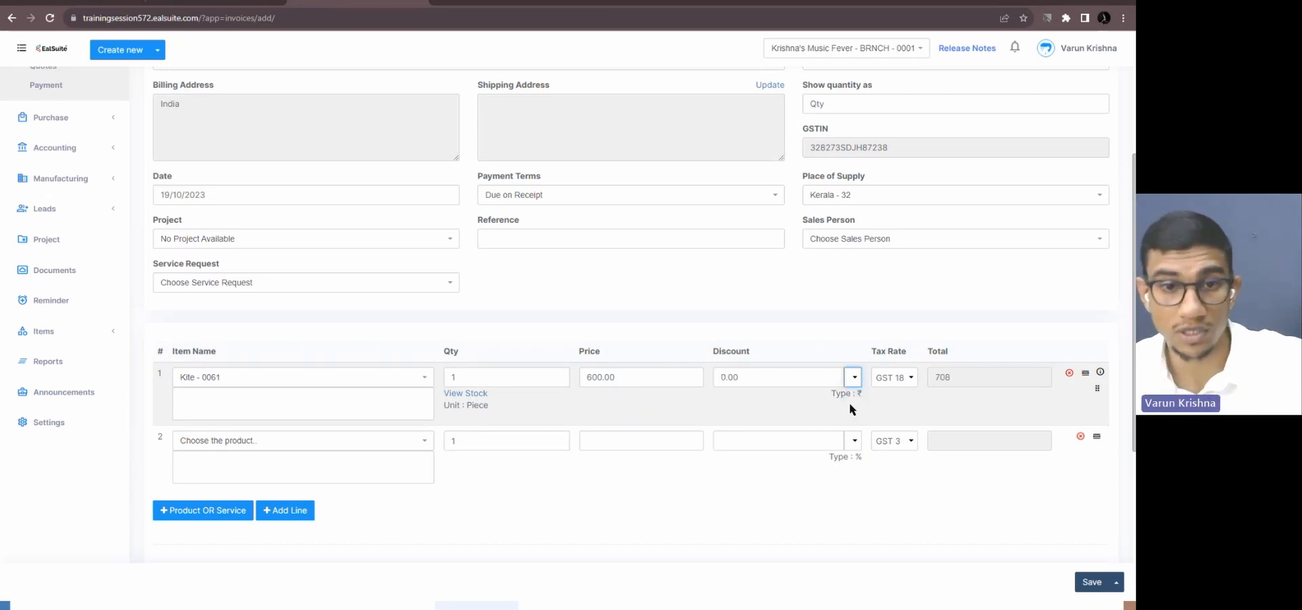
pyautogui.moveTo(755, 377); pyautogui.dragTo(707, 394)
pyautogui.write('100')
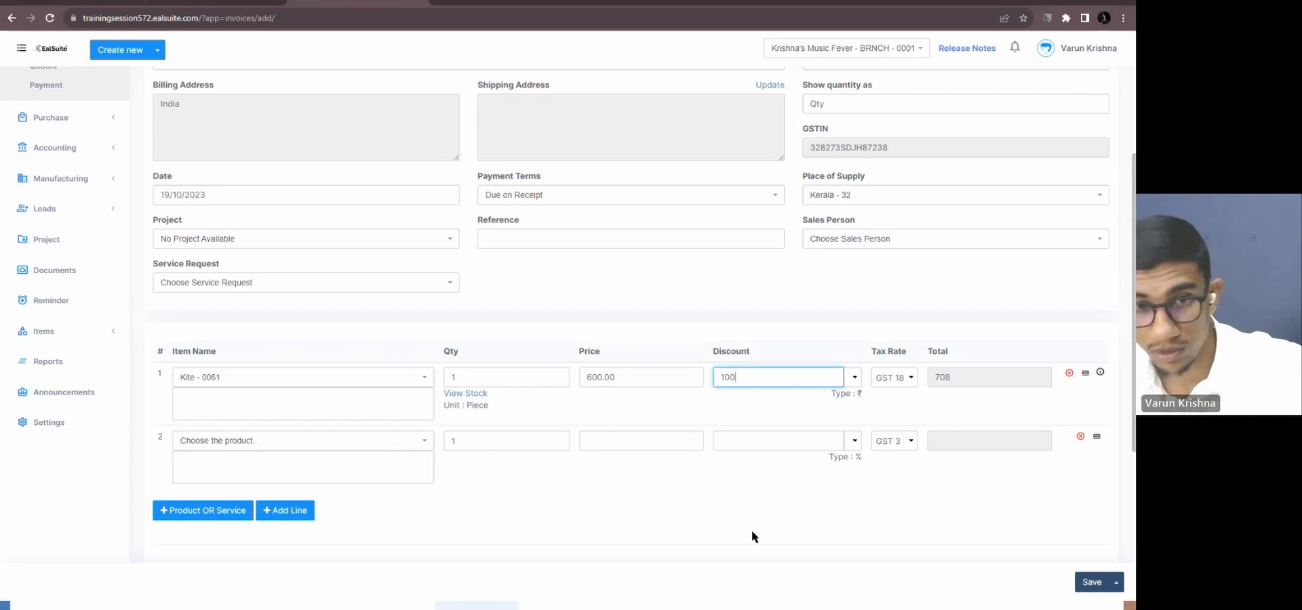
pyautogui.click(752, 516)
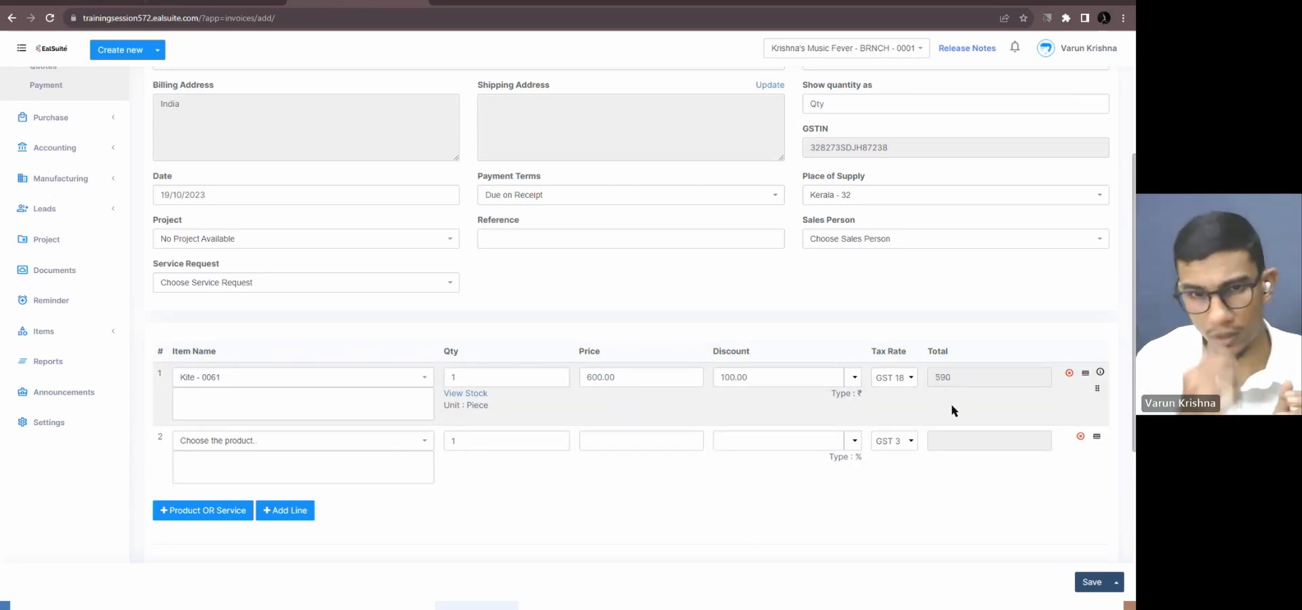
# - Save the new invoice and approve it
pyautogui.scroll(-5, 950, 402)
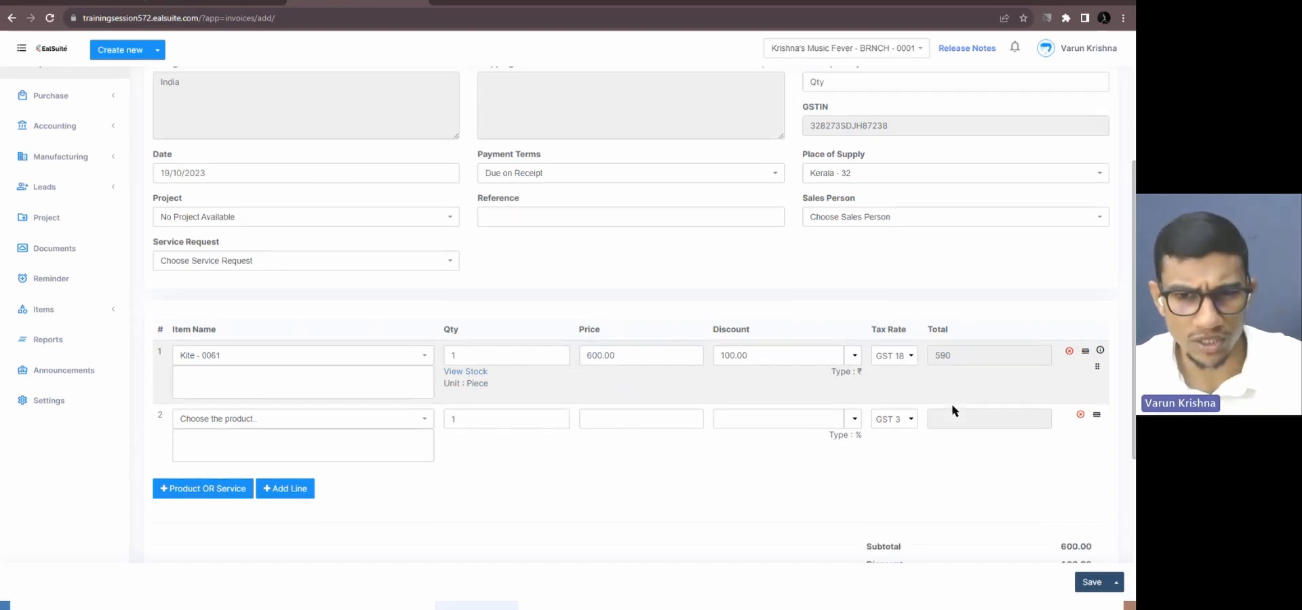
pyautogui.click(1088, 585)
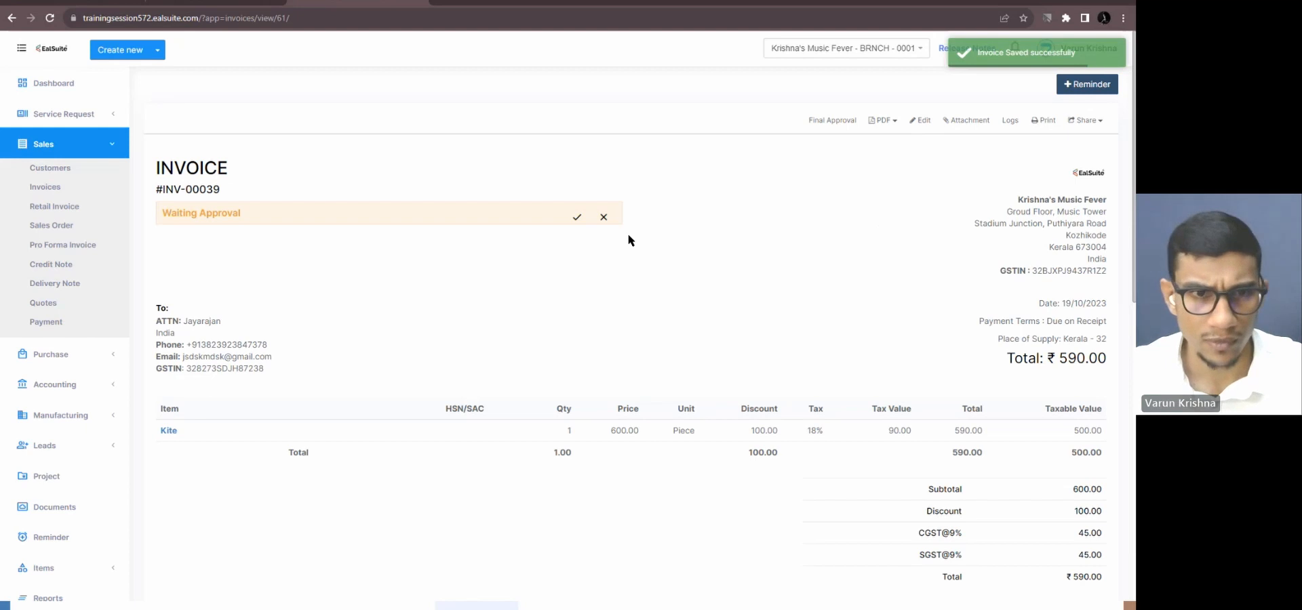
pyautogui.click(576, 218)
pyautogui.click(713, 337)
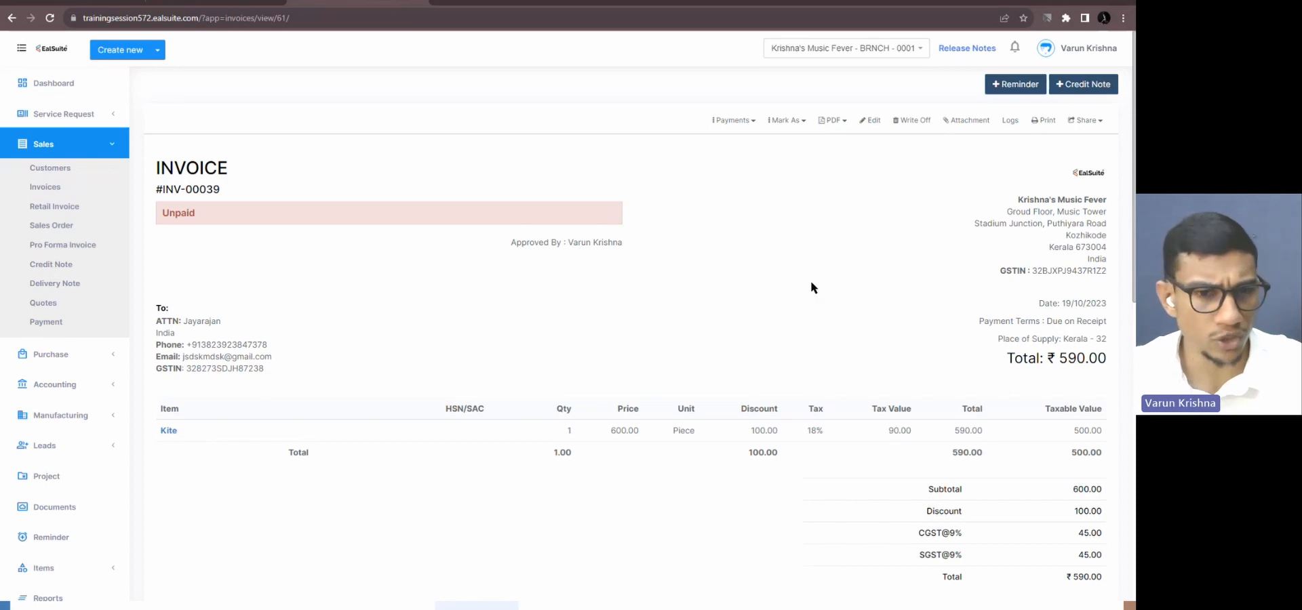
# - Open the approved invoice for editing and set the Kite line's discount to 200 rupees
pyautogui.click(872, 126)
pyautogui.scroll(-3, 747, 267)
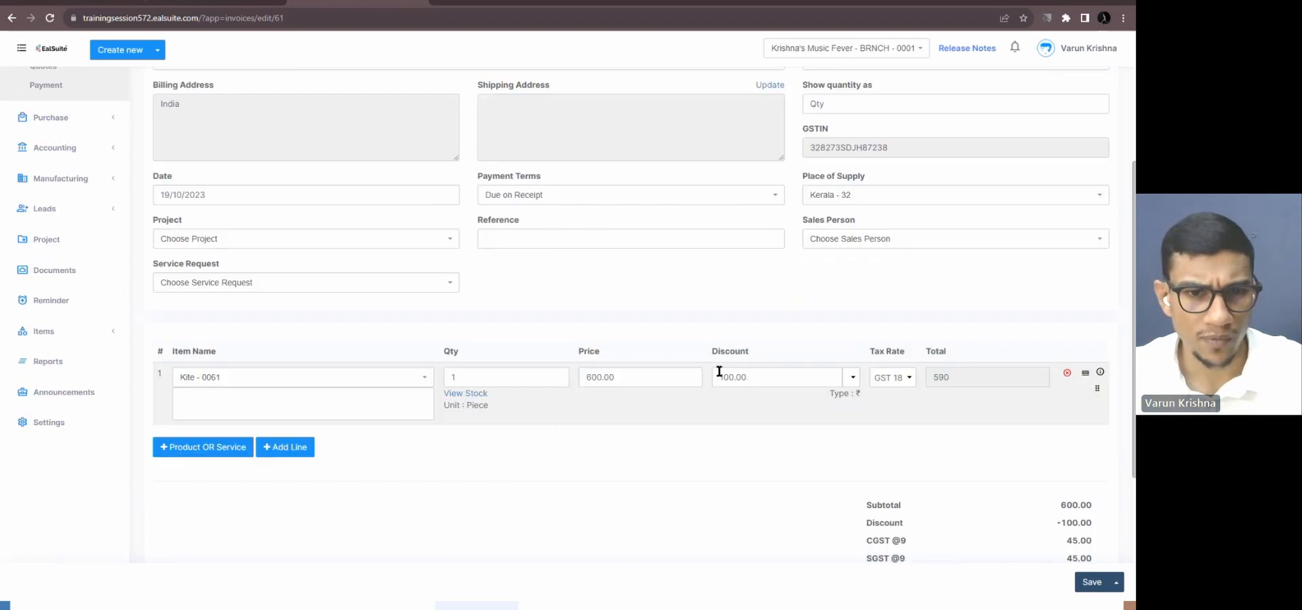
pyautogui.click(751, 378)
pyautogui.doubleClick(754, 378)
pyautogui.write('2')
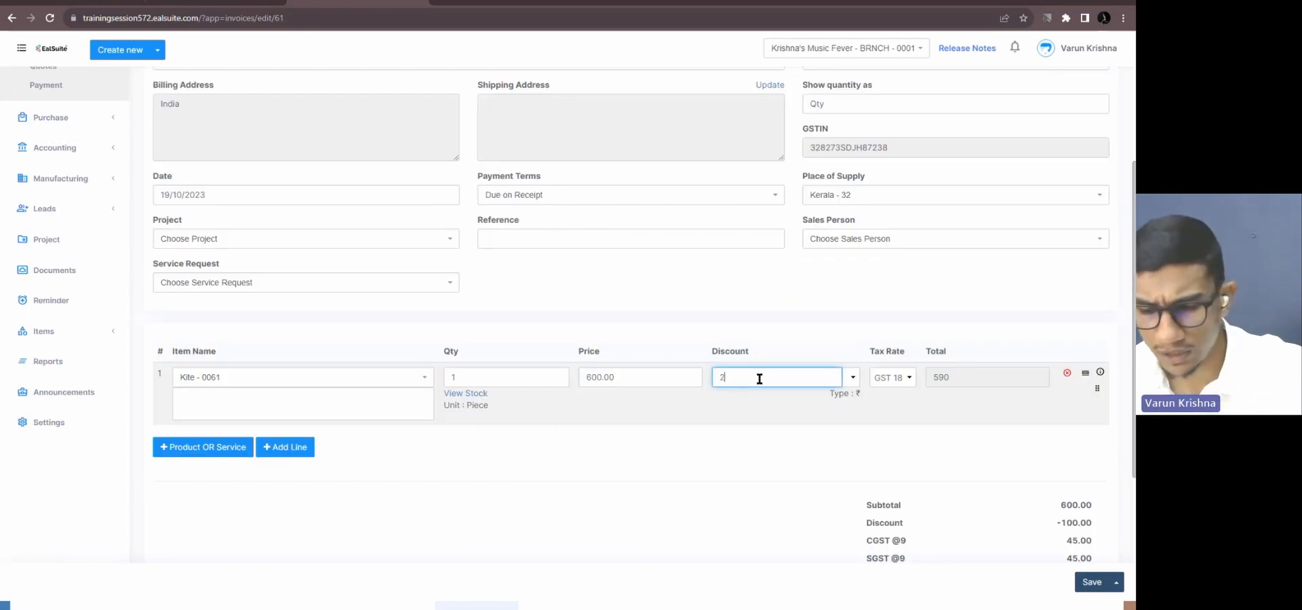
pyautogui.write('99')
pyautogui.press('BackSpace')
pyautogui.press('BackSpace')
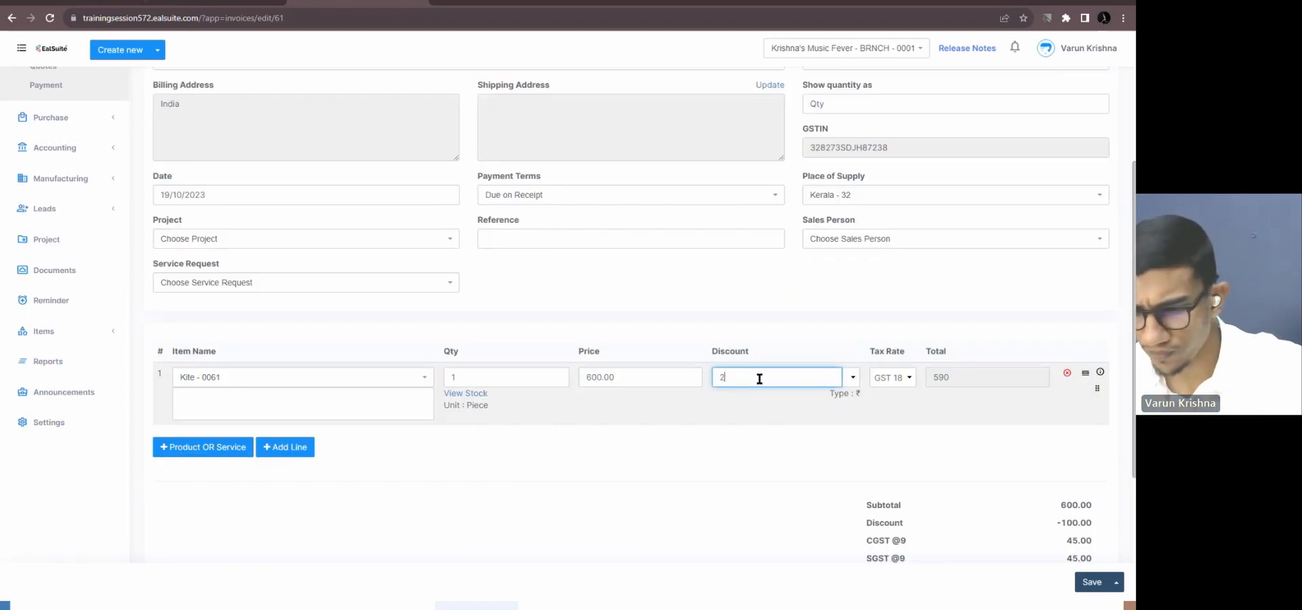
pyautogui.write('00')
pyautogui.click(852, 421)
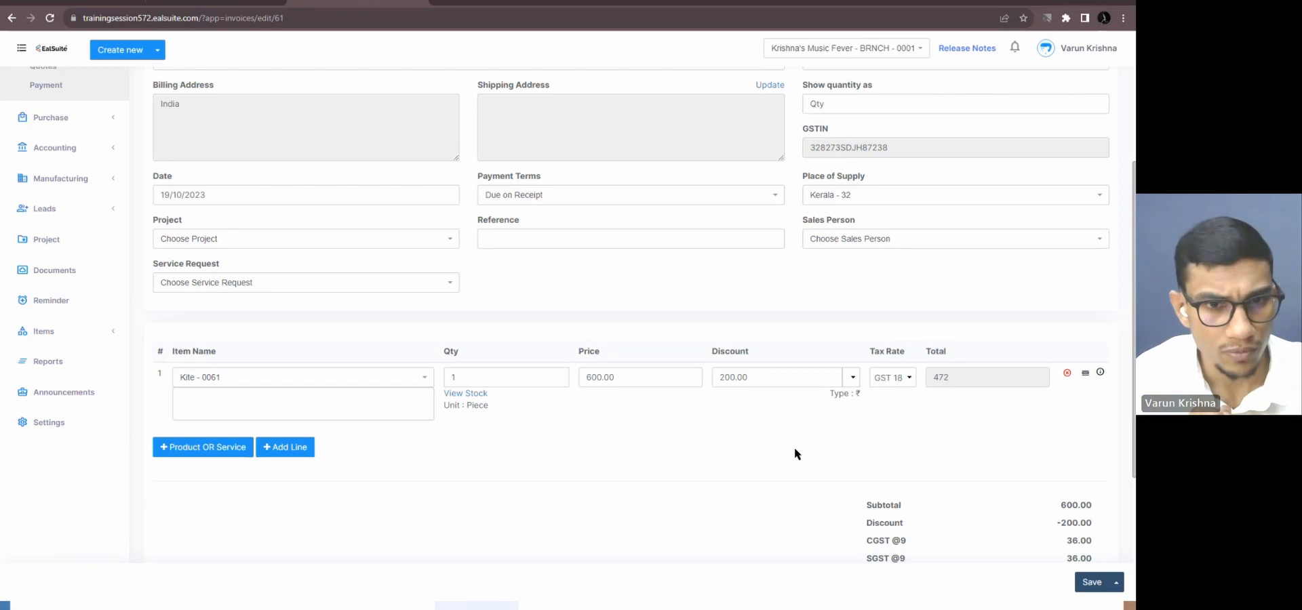
# - Set the Kite line's discount to 110 rupees
pyautogui.click(773, 377)
pyautogui.doubleClick(752, 377)
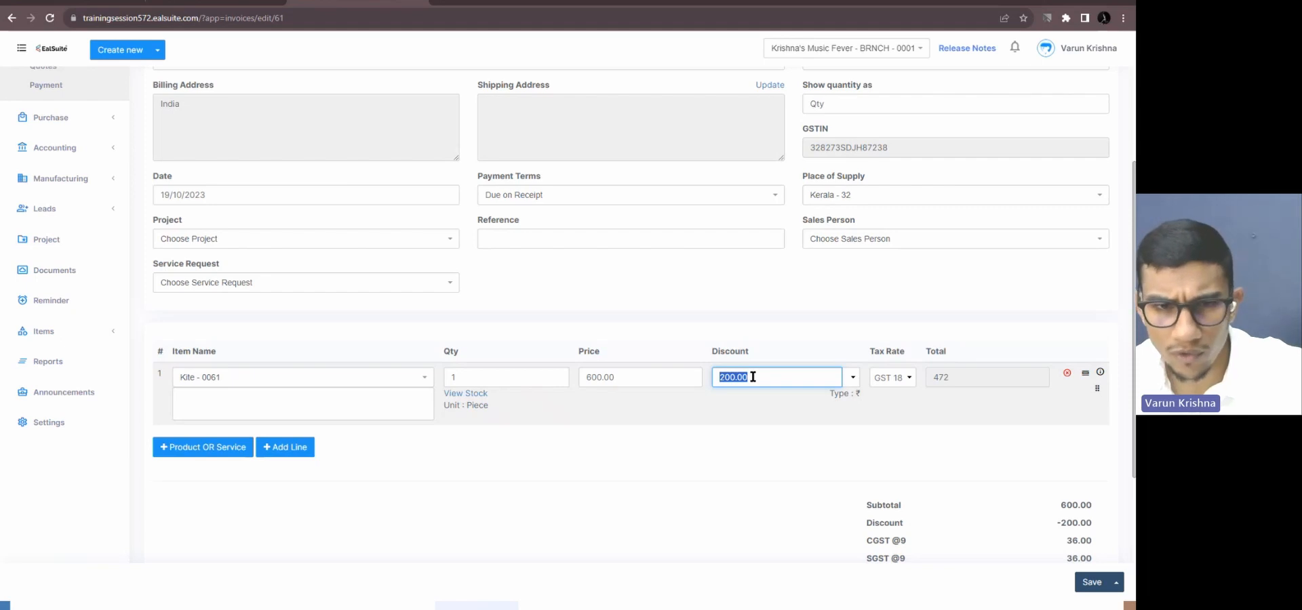
pyautogui.write('110')
pyautogui.click(755, 440)
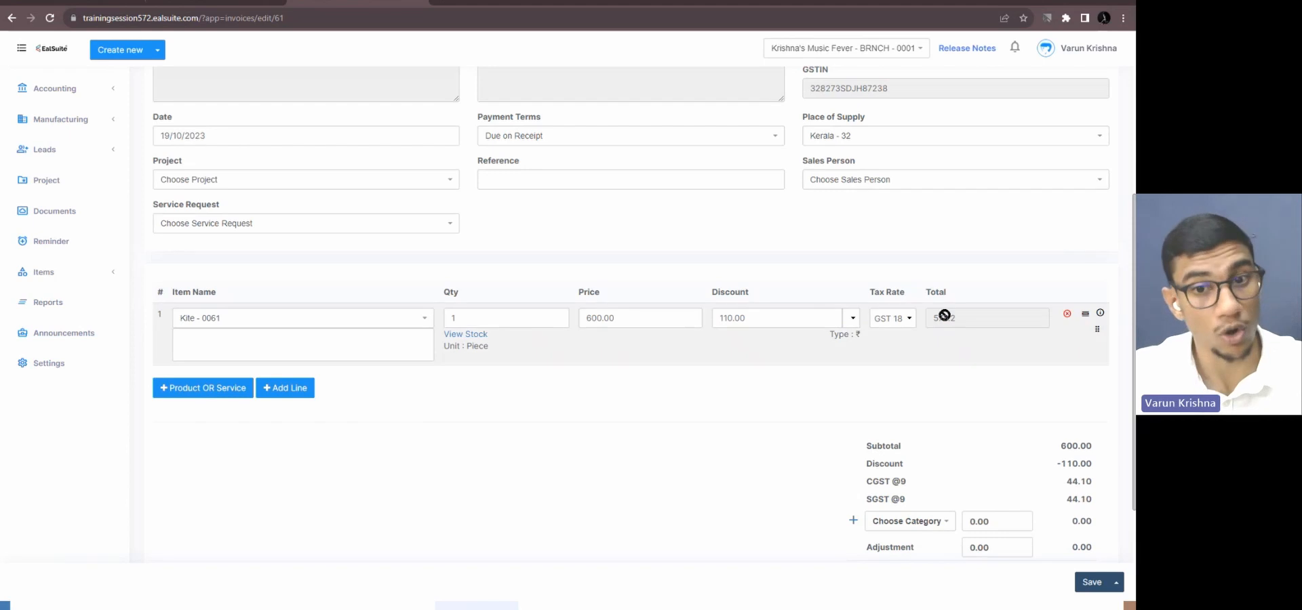
# - Save the edited invoice and approve it again
pyautogui.scroll(-2, 906, 320)
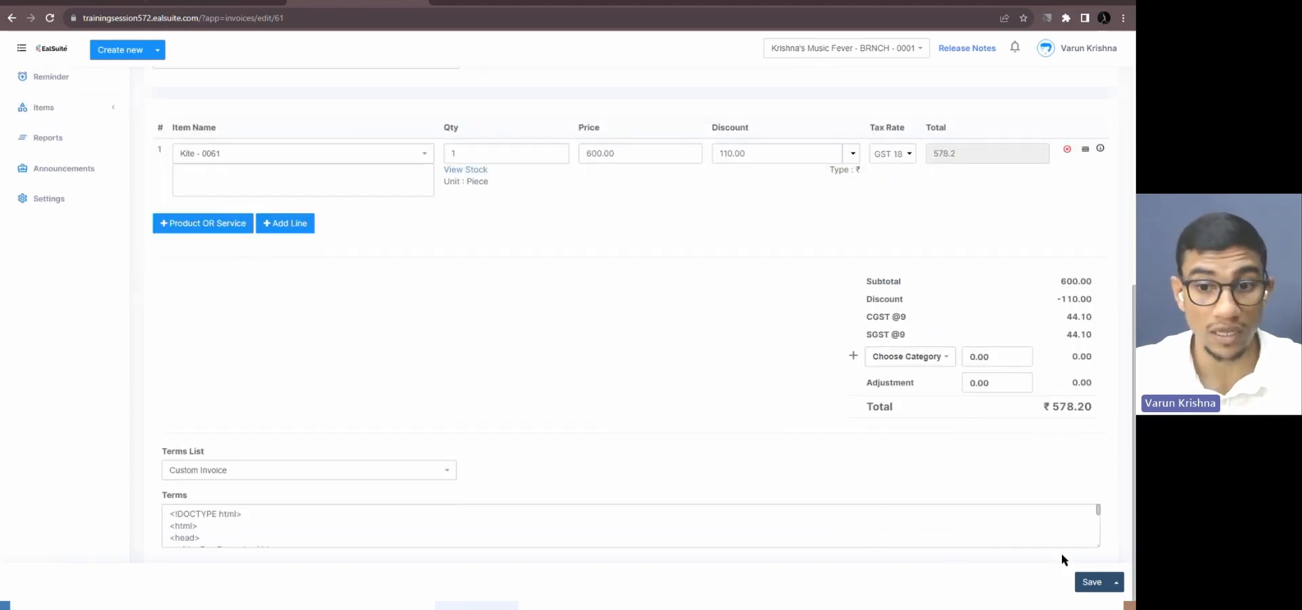
pyautogui.click(1090, 582)
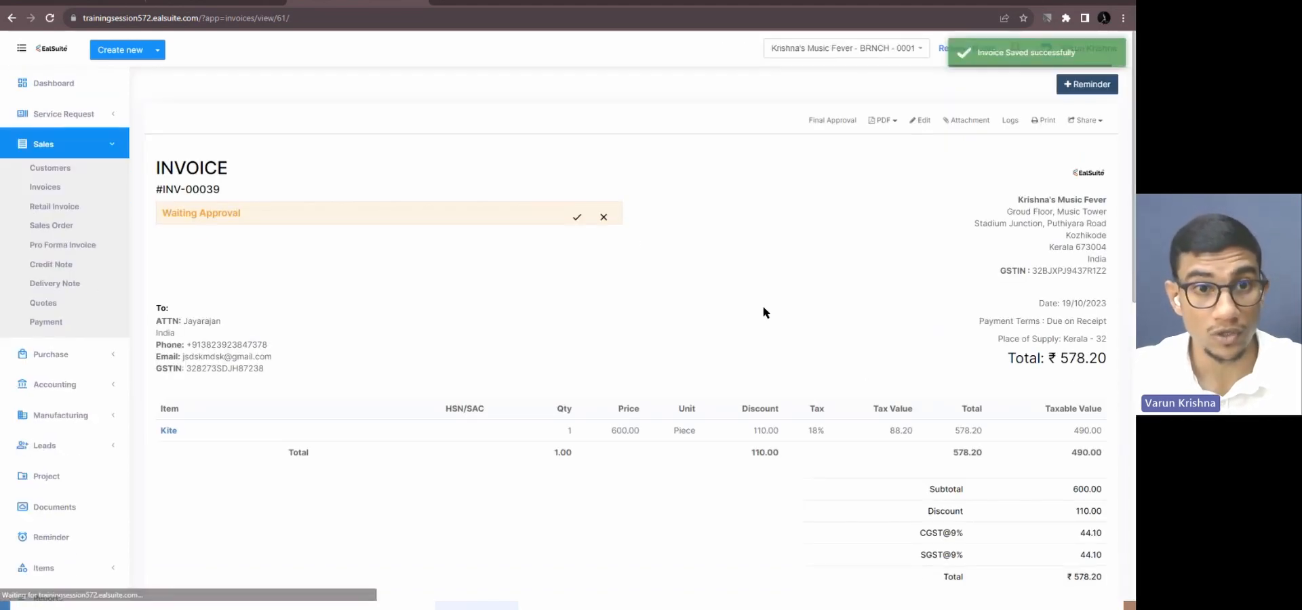
pyautogui.click(576, 217)
pyautogui.click(726, 336)
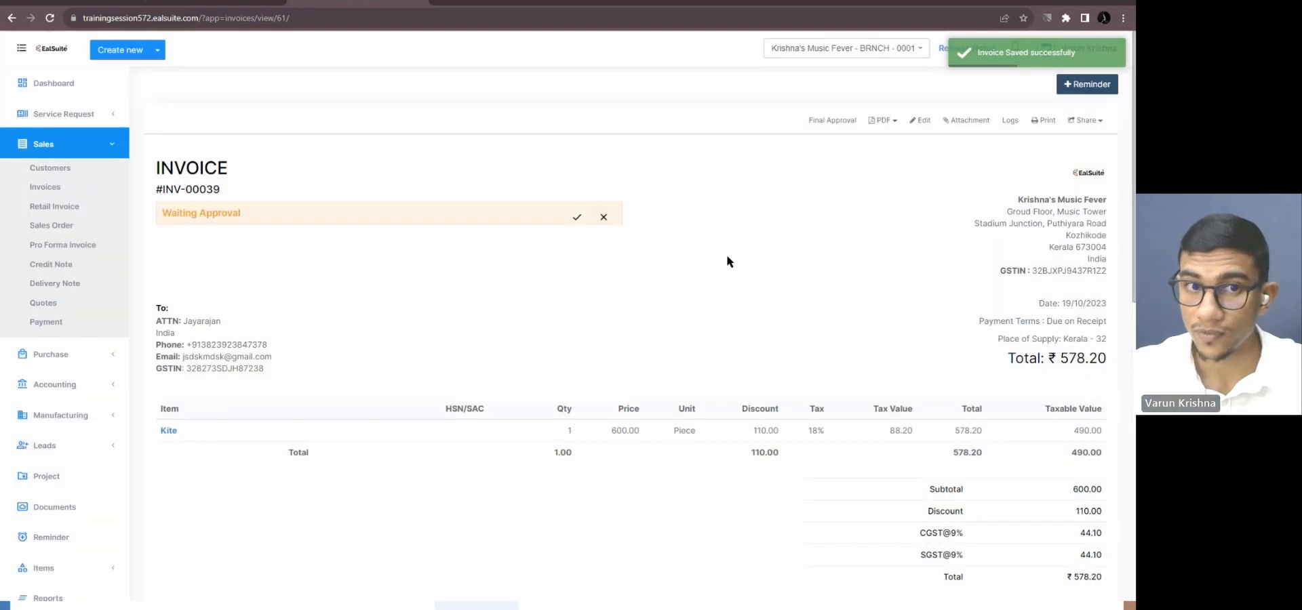
# - Open the approved invoice for editing, set the Kite line's discount to 200 rupees, and try to save it
pyautogui.click(870, 120)
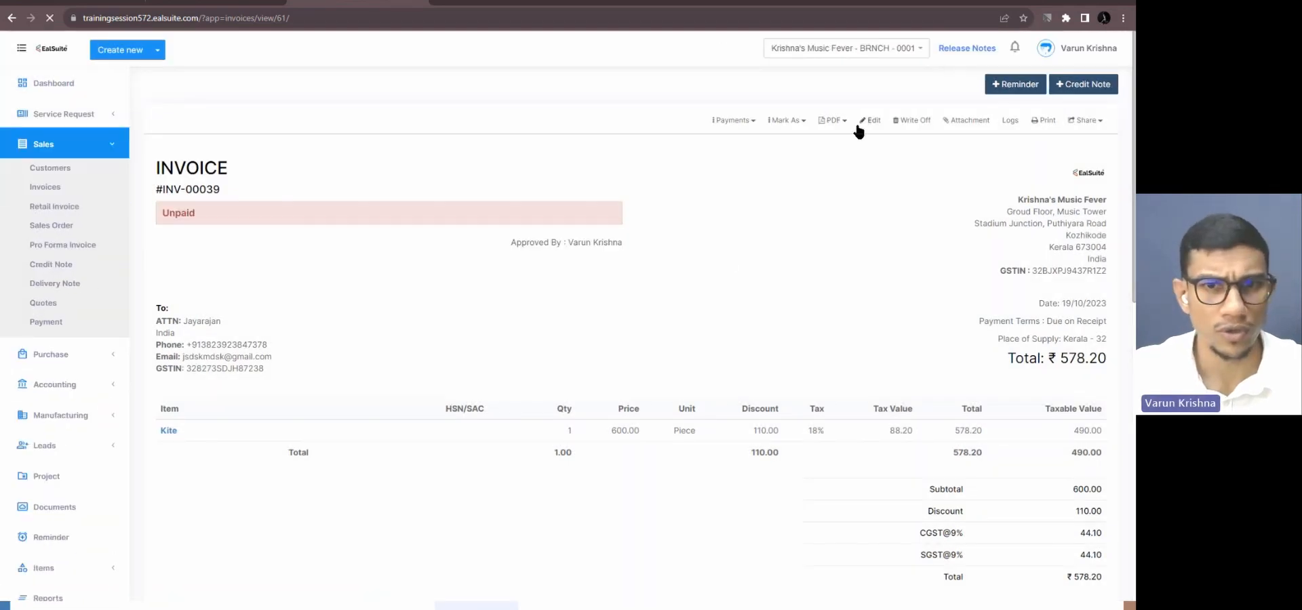
pyautogui.scroll(-4, 779, 324)
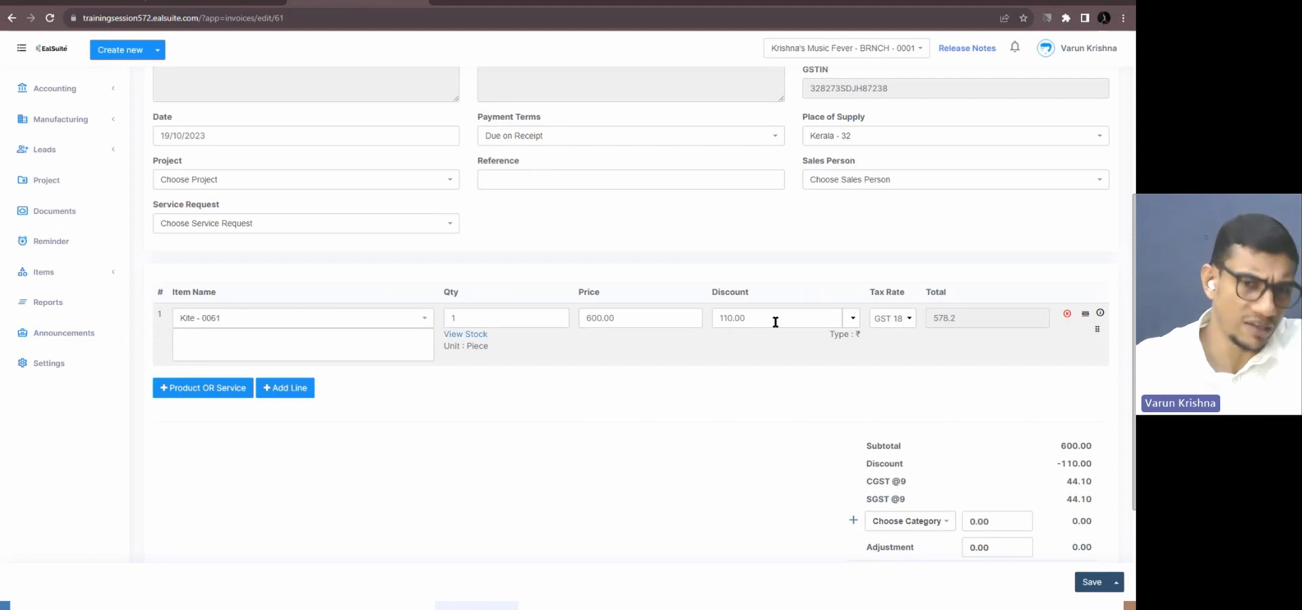
pyautogui.click(774, 322)
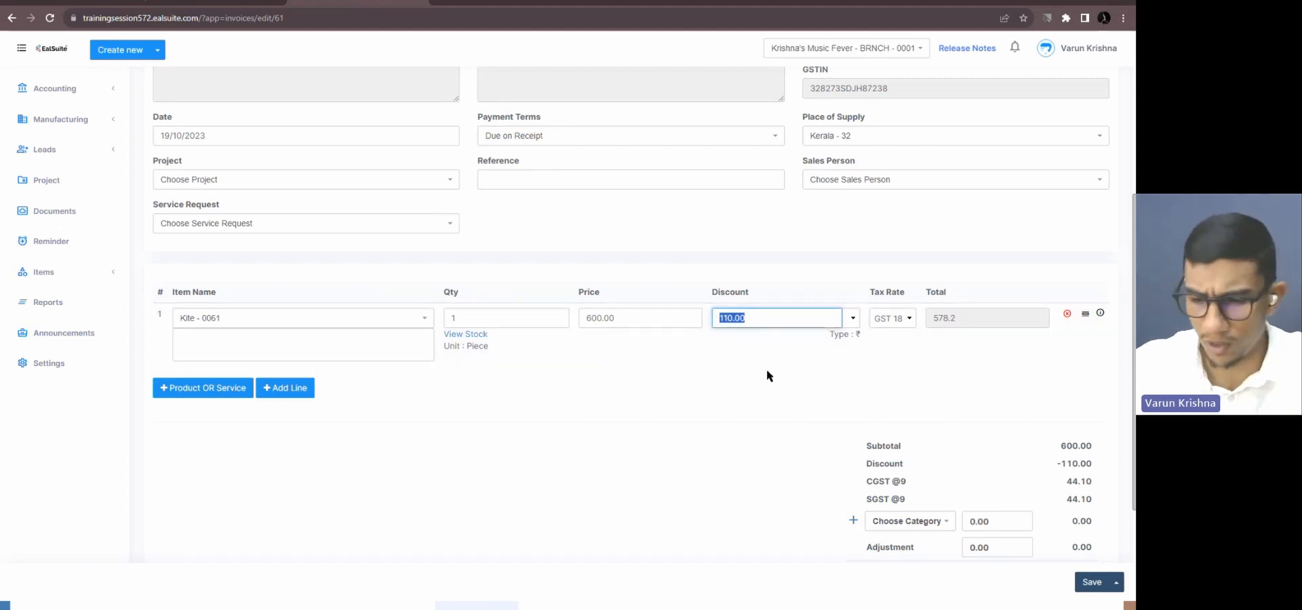
pyautogui.write('200')
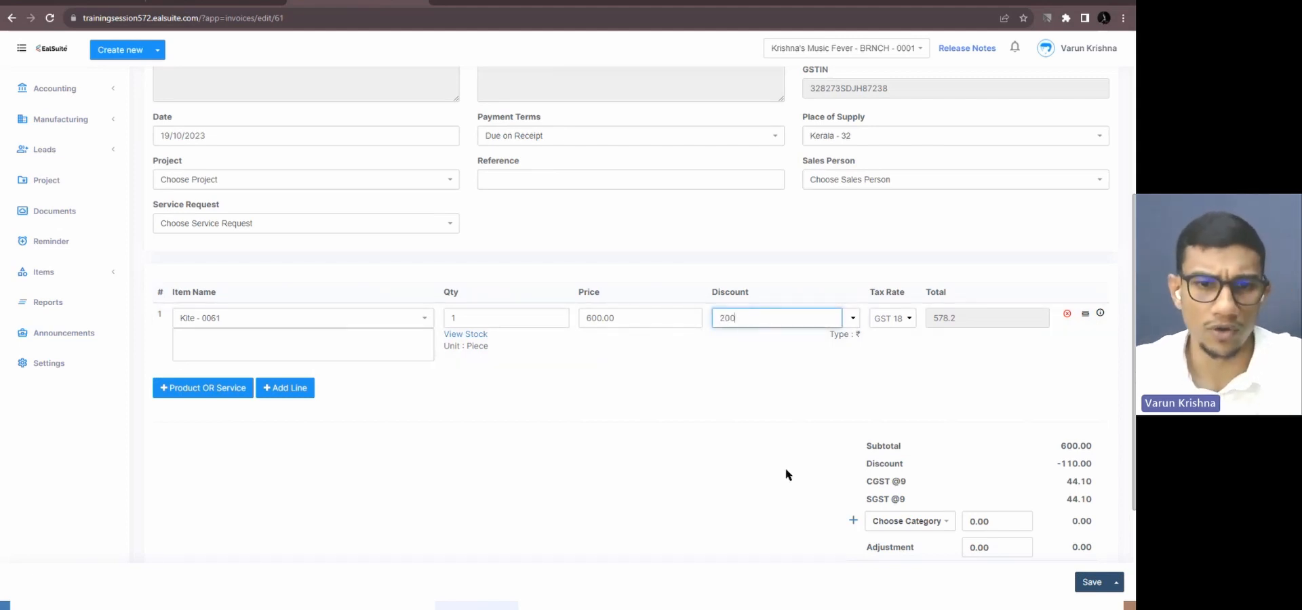
pyautogui.click(780, 412)
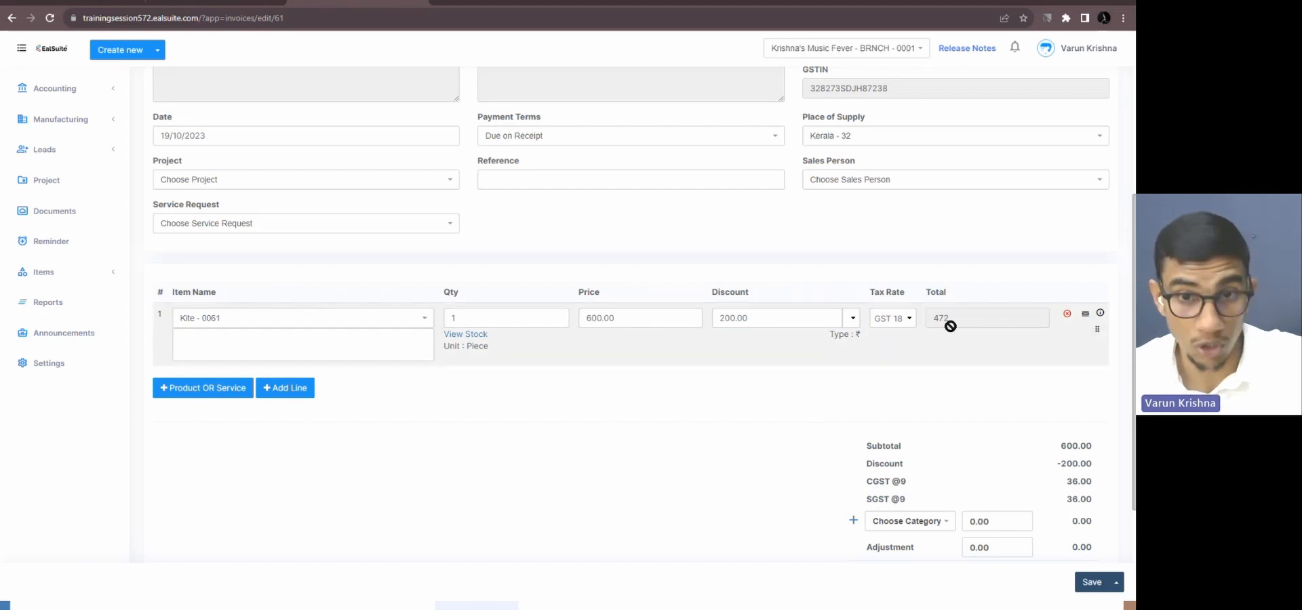
pyautogui.scroll(-2, 954, 347)
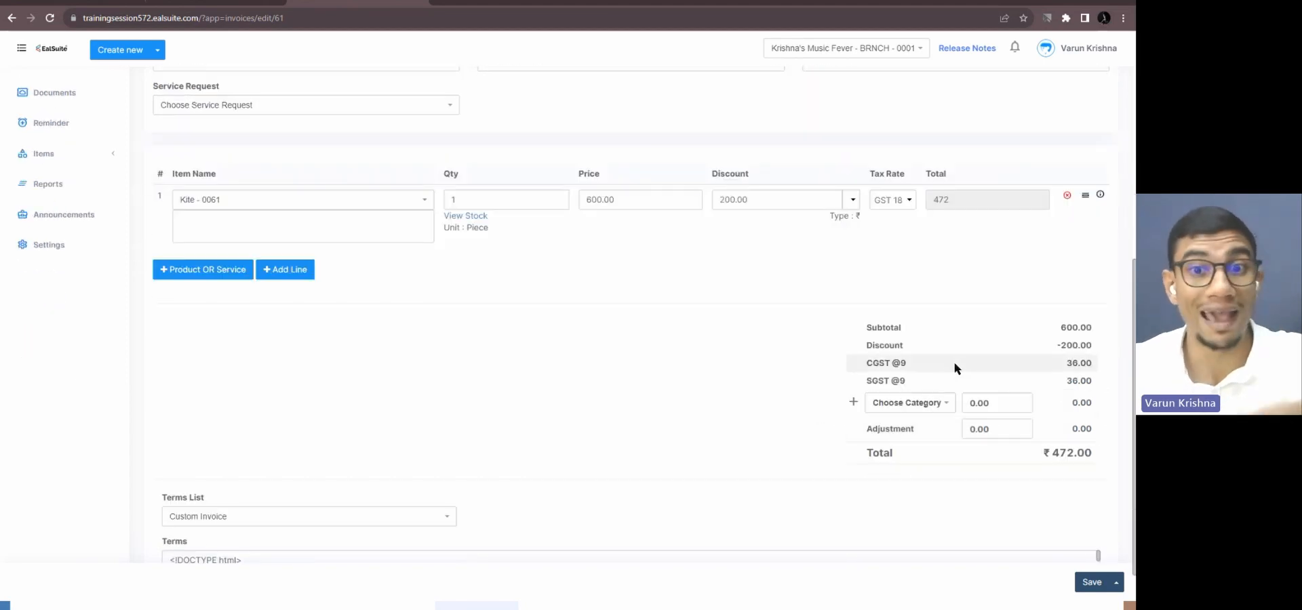
pyautogui.click(1084, 582)
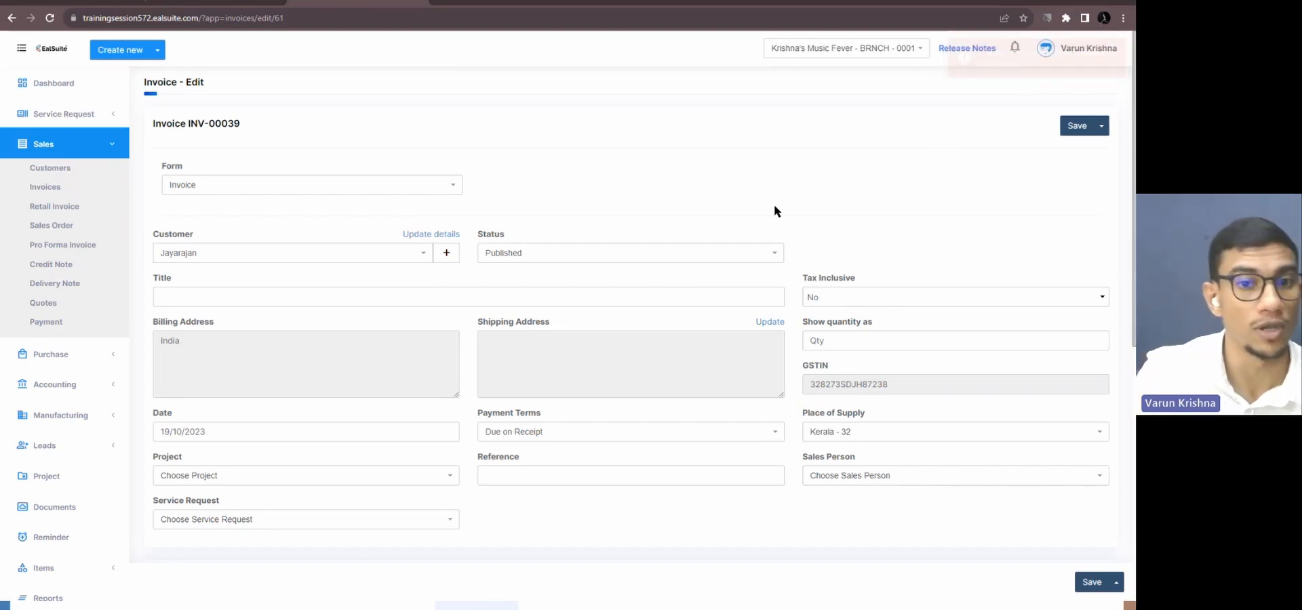
# - Set the Kite line's discount to 150 rupees and save the invoice
pyautogui.scroll(-3, 787, 211)
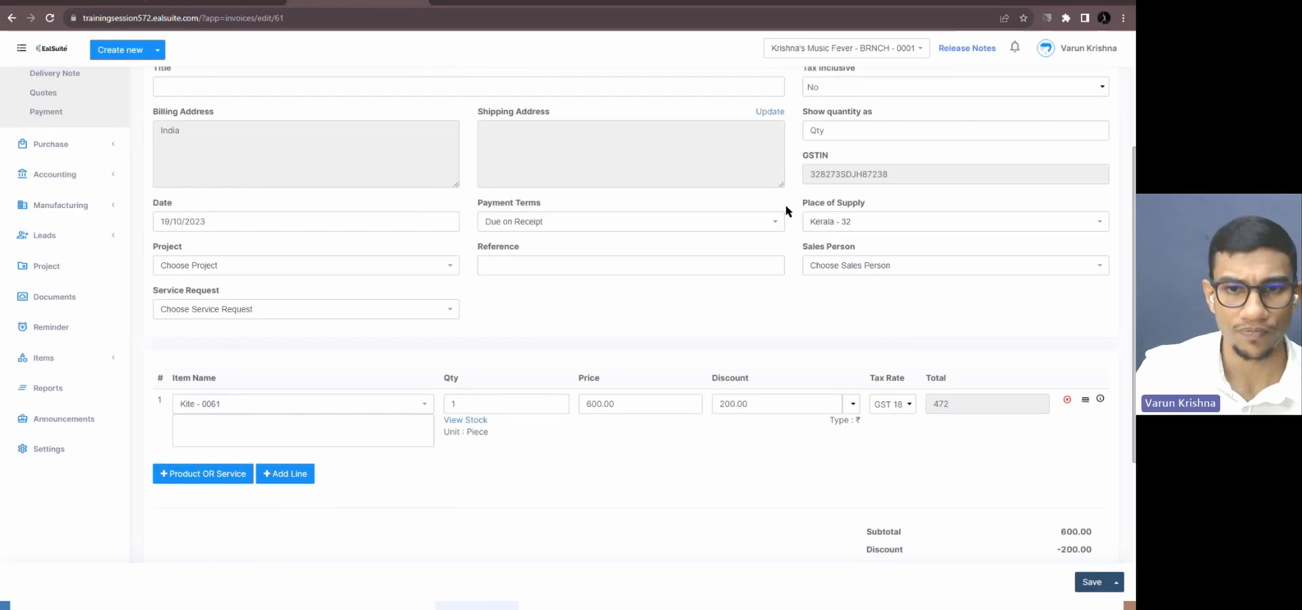
pyautogui.scroll(-2, 785, 207)
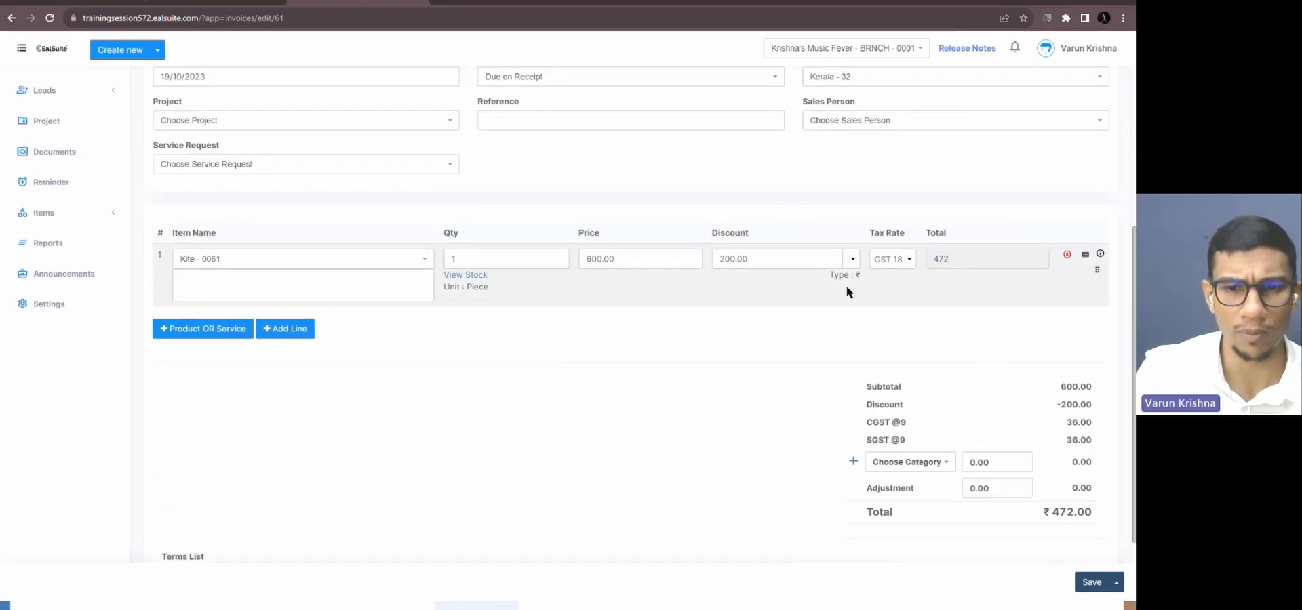
pyautogui.click(802, 258)
pyautogui.write('150')
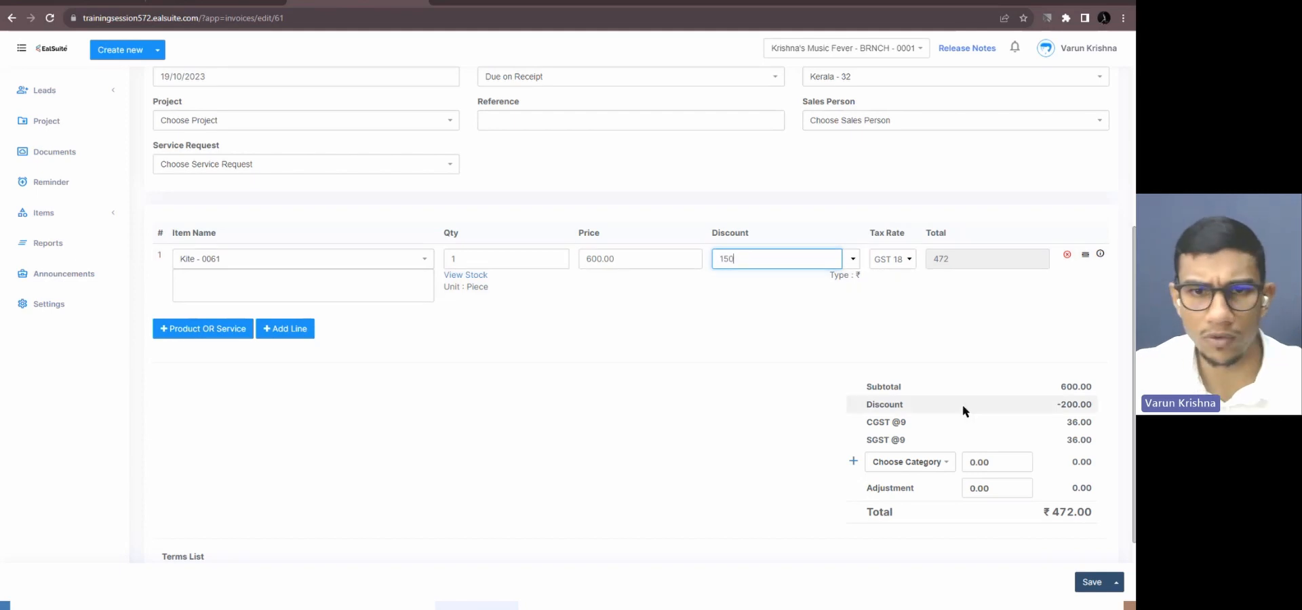
pyautogui.scroll(-2, 963, 404)
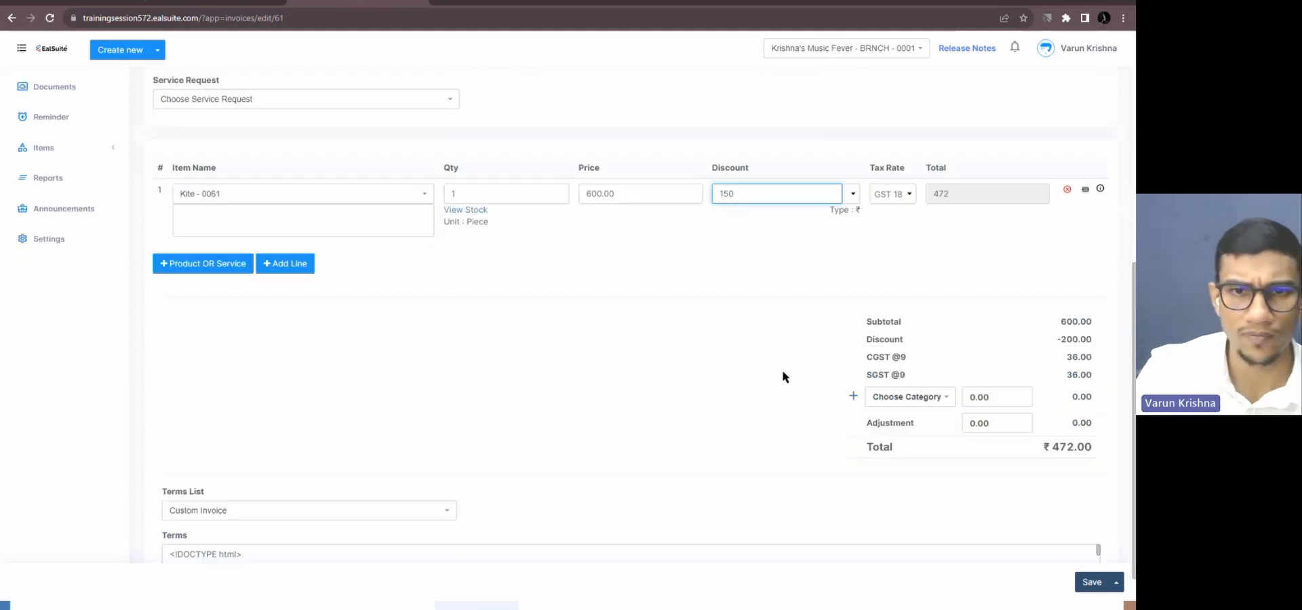
pyautogui.click(1095, 583)
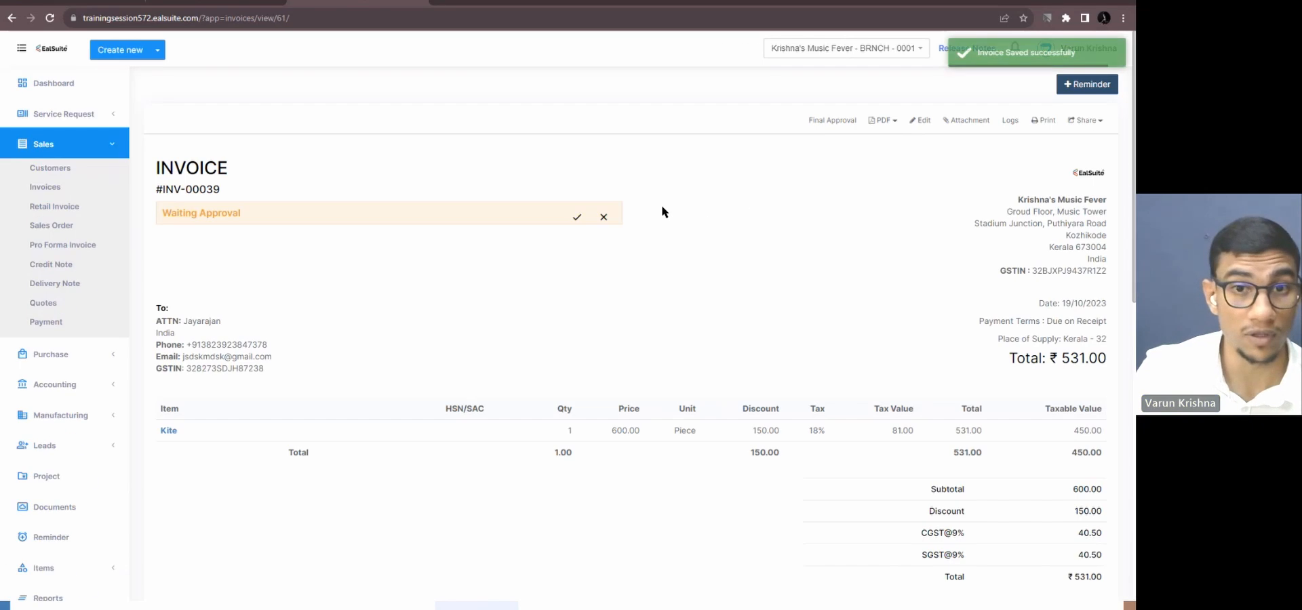
# - Switch to the inventory list, search for "kite", and open the Kite item to check its minimum sales price details
pyautogui.click(205, 2)
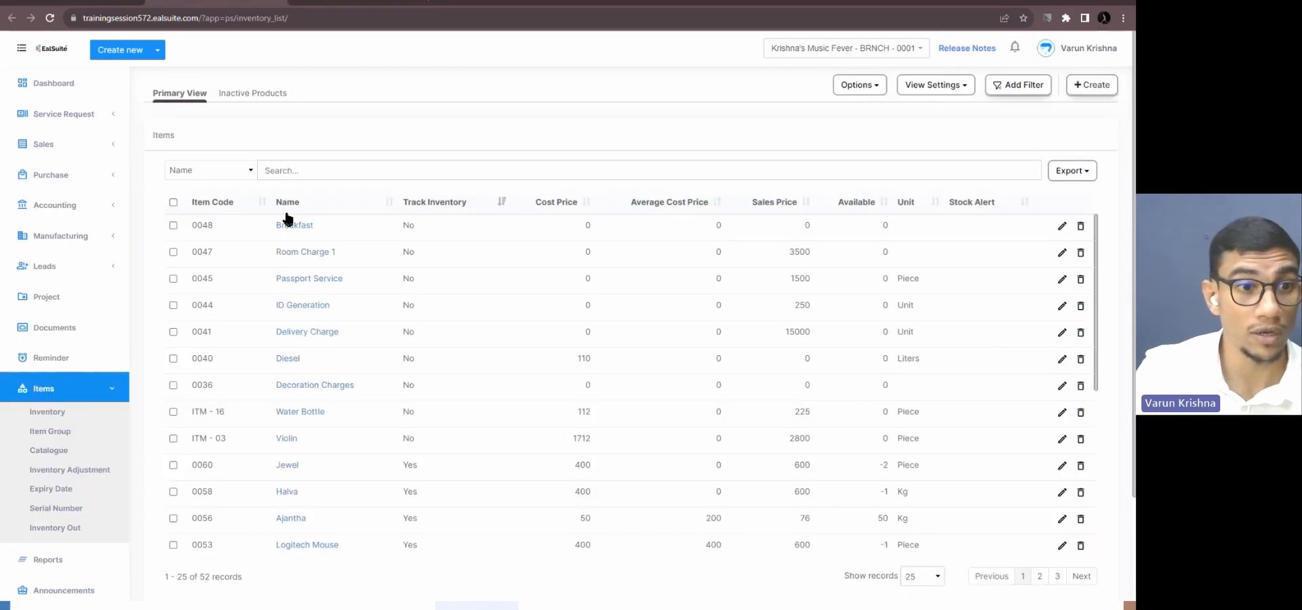
pyautogui.click(285, 168)
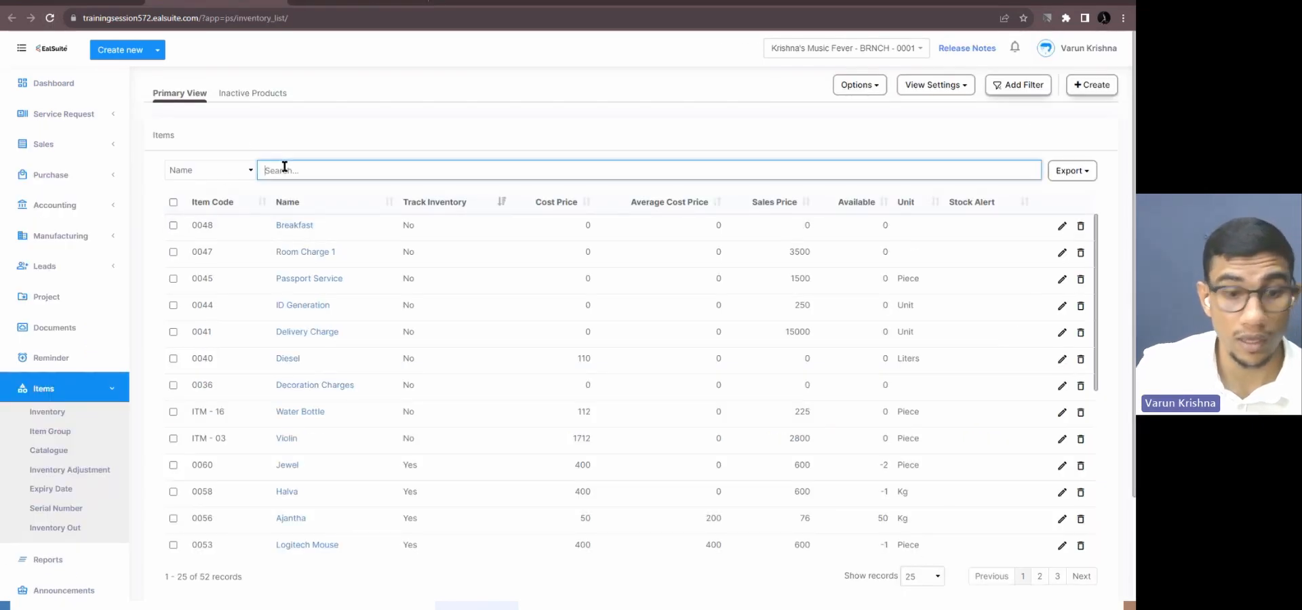
pyautogui.write('kite')
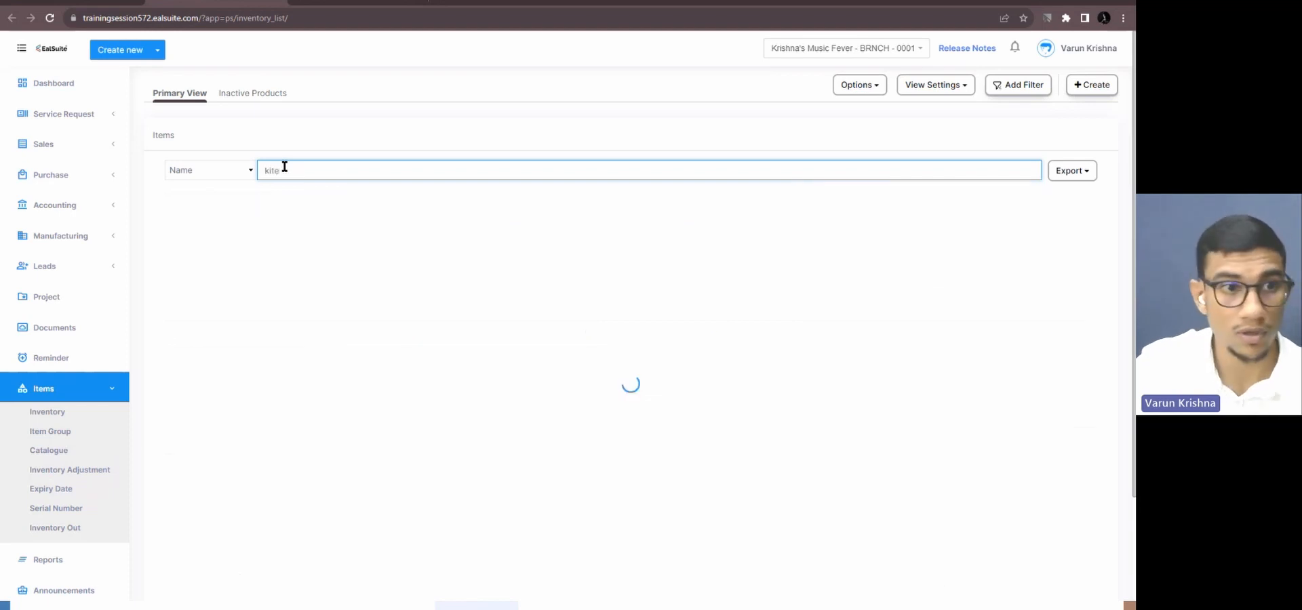
pyautogui.click(287, 226)
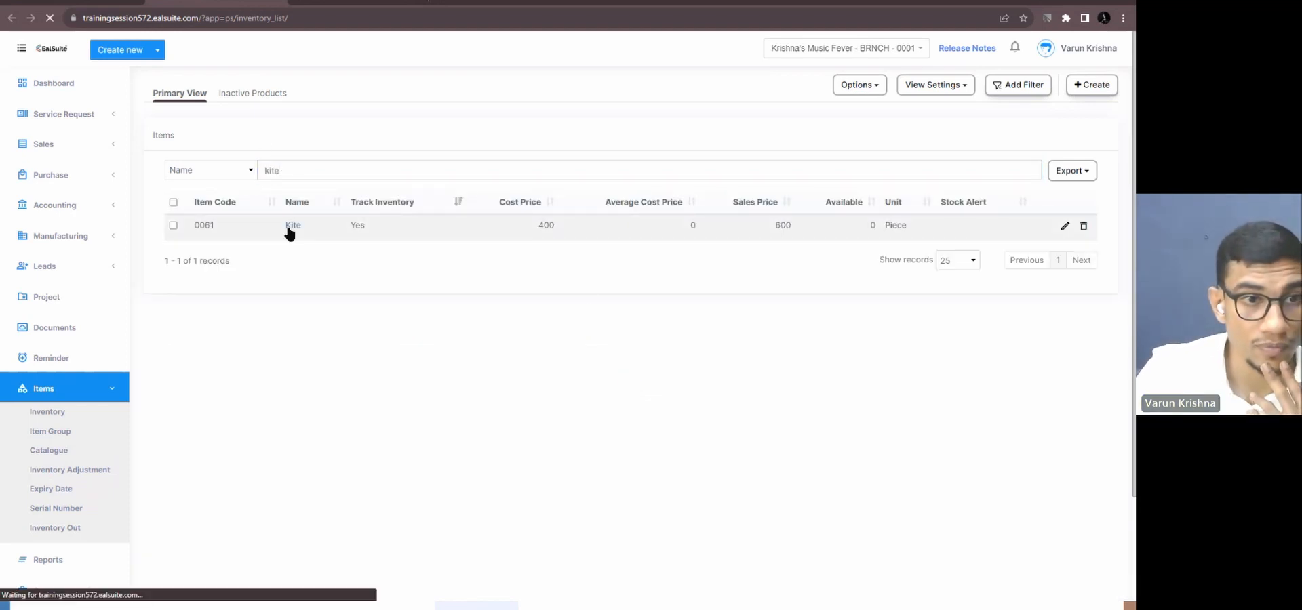
pyautogui.scroll(-2, 651, 255)
pyautogui.scroll(-3, 838, 295)
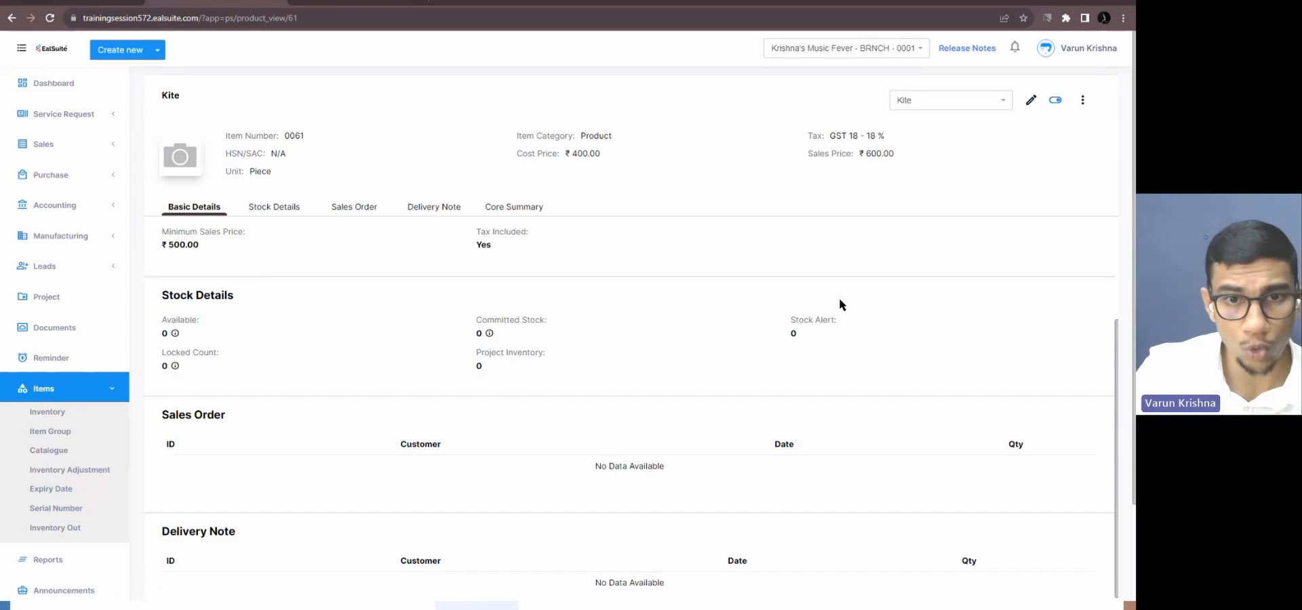
pyautogui.scroll(3, 838, 295)
# - Edit the Kite item to turn off Tax Included for its minimum sales price and submit the change
pyautogui.click(1031, 102)
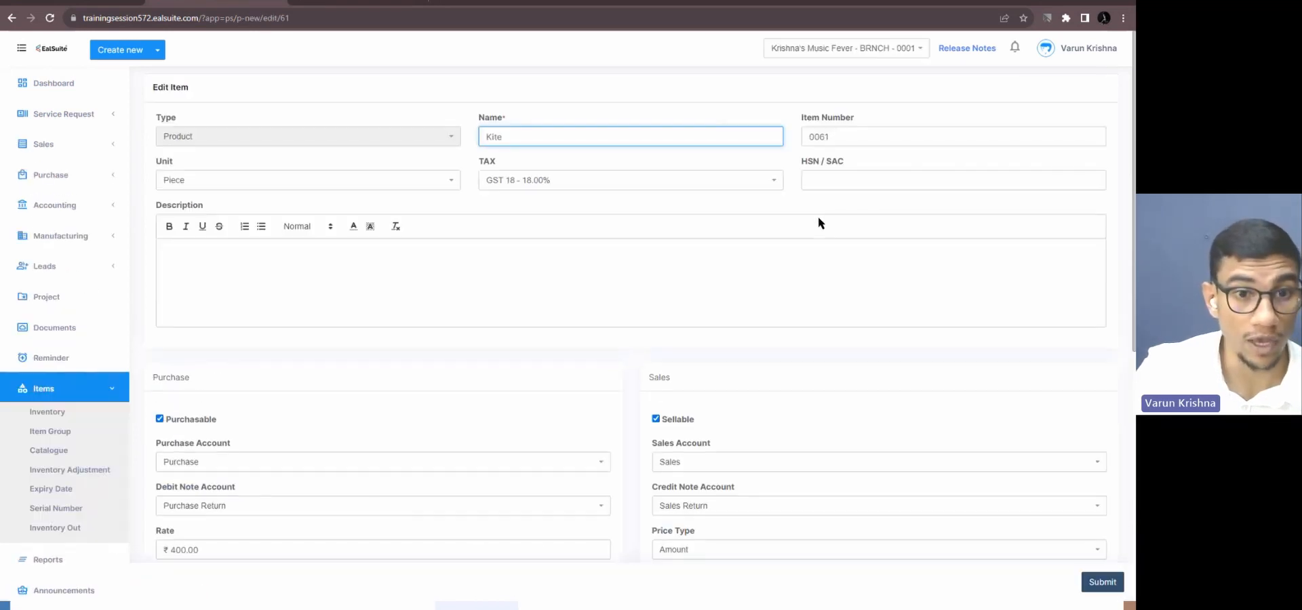
pyautogui.scroll(-10, 816, 214)
pyautogui.click(682, 274)
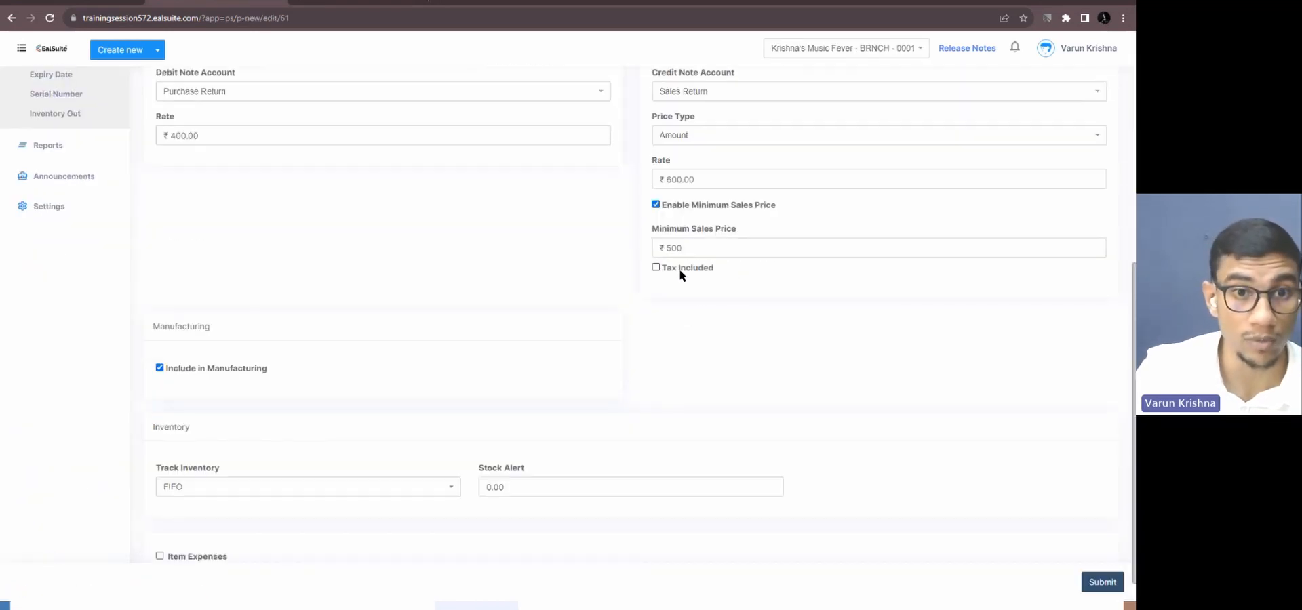
pyautogui.click(1098, 582)
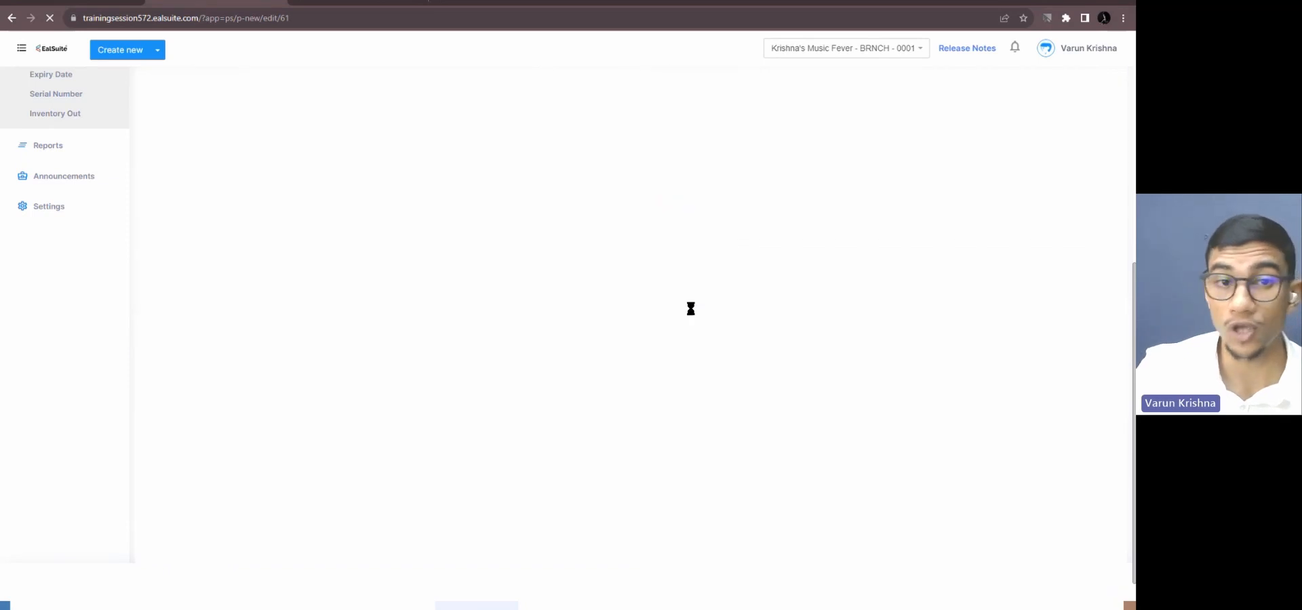
# - Return to the invoice awaiting approval, open it for editing, and try to save it with the discount as it is
pyautogui.click(335, 3)
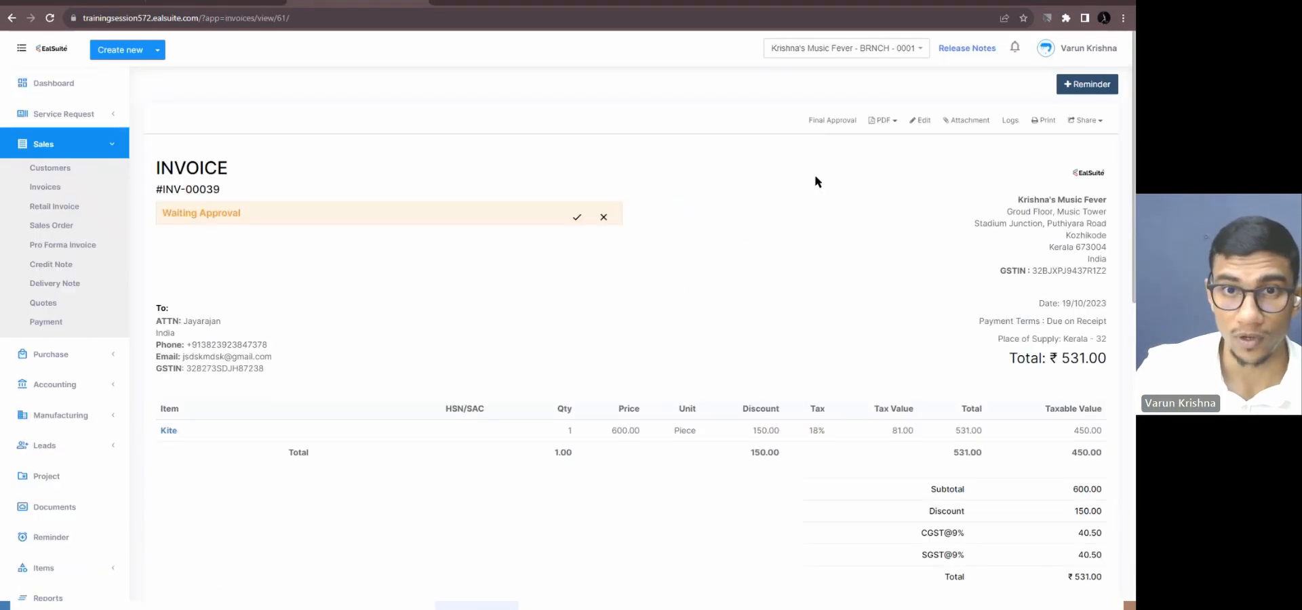
pyautogui.click(916, 120)
pyautogui.scroll(-3, 816, 288)
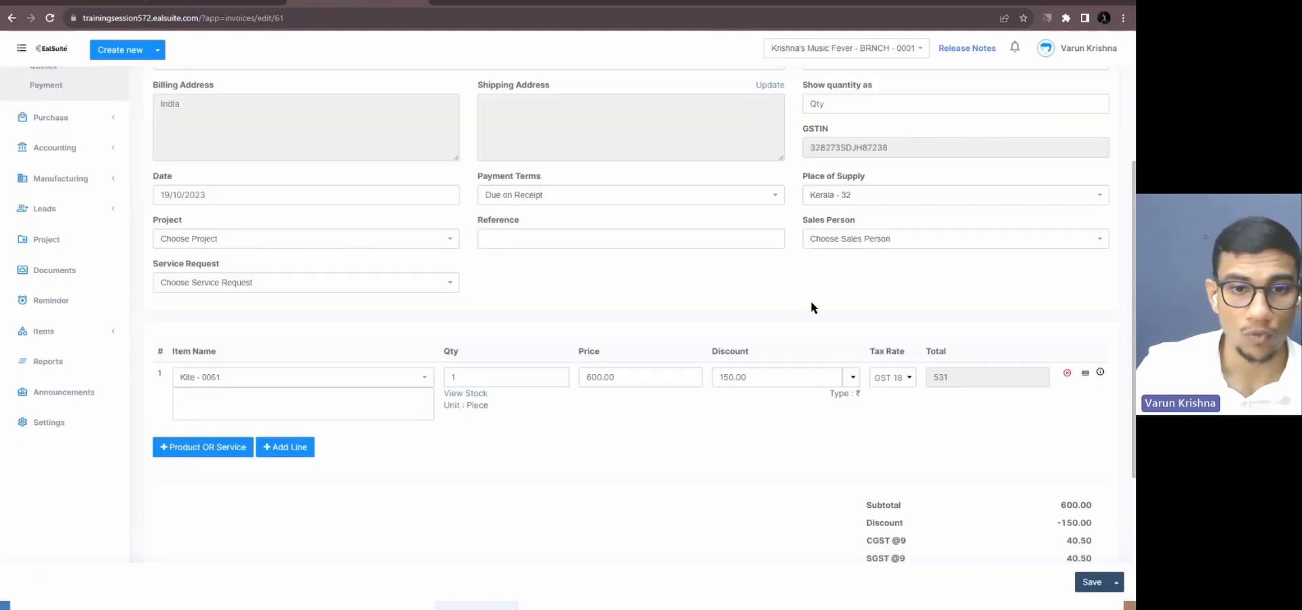
pyautogui.scroll(-2, 802, 320)
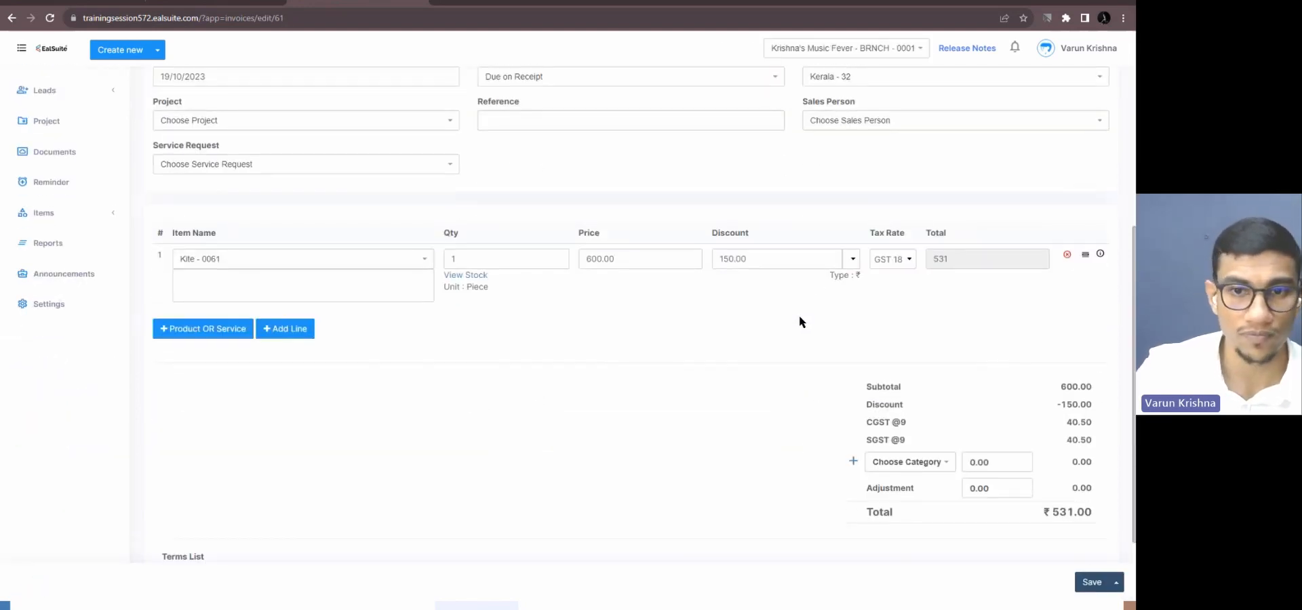
pyautogui.click(1085, 580)
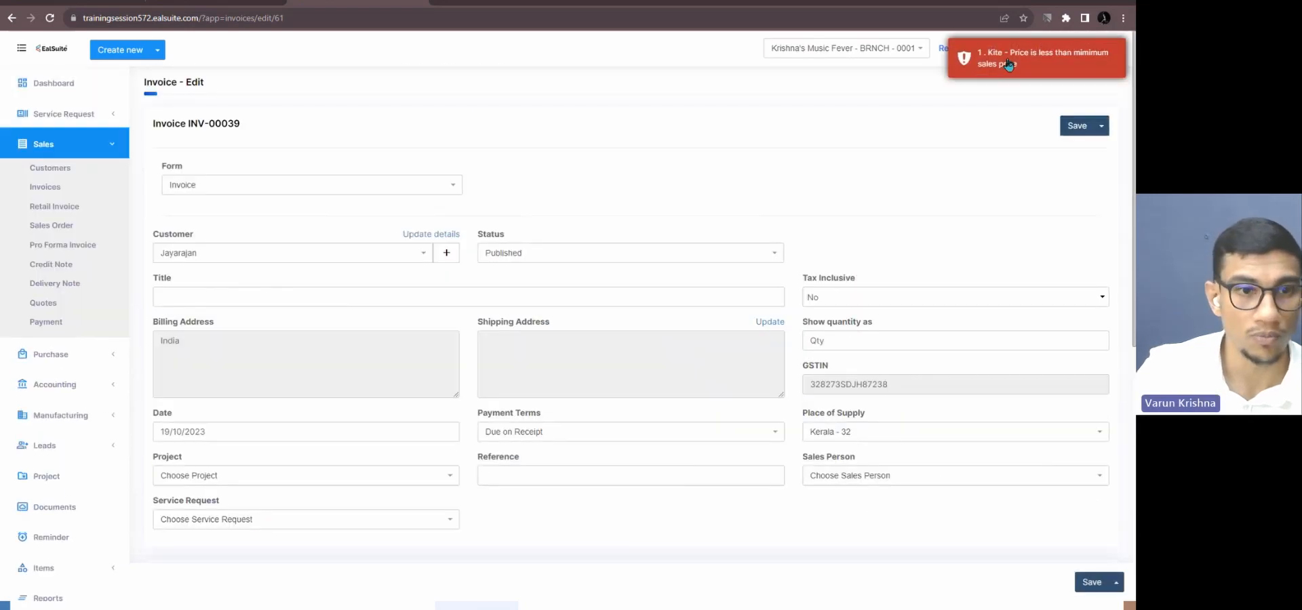
# - Examine the price and discount on the invoice's Kite line against the minimum sales price
pyautogui.scroll(-3, 917, 201)
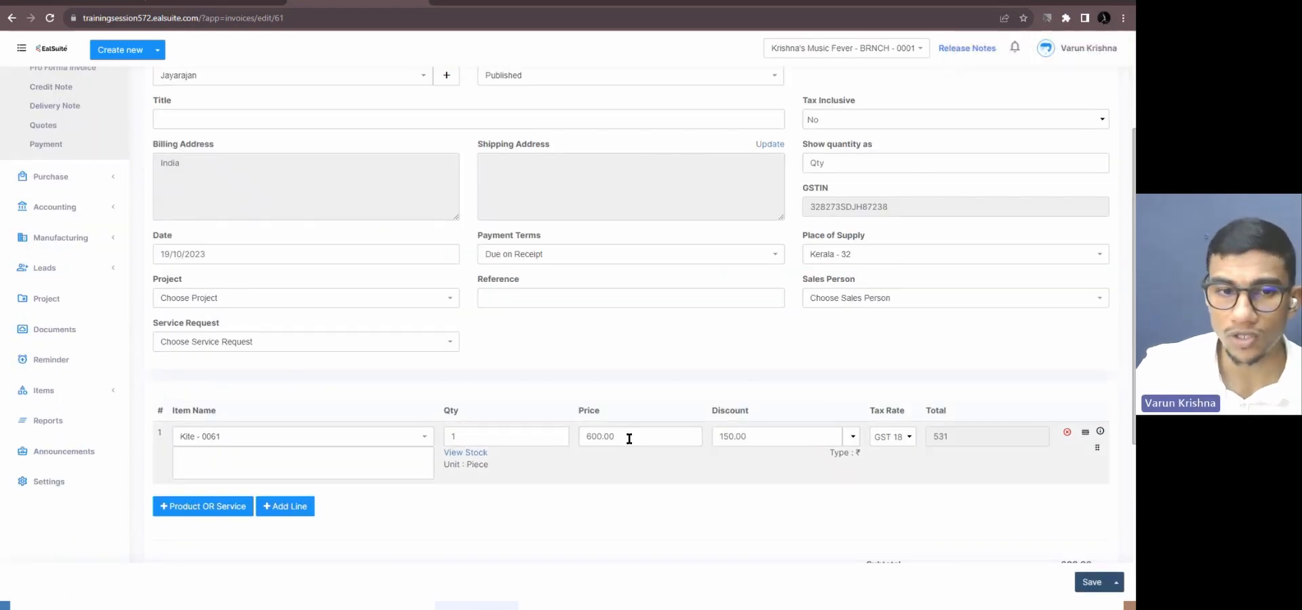
pyautogui.moveTo(628, 439); pyautogui.dragTo(587, 437)
pyautogui.click(593, 505)
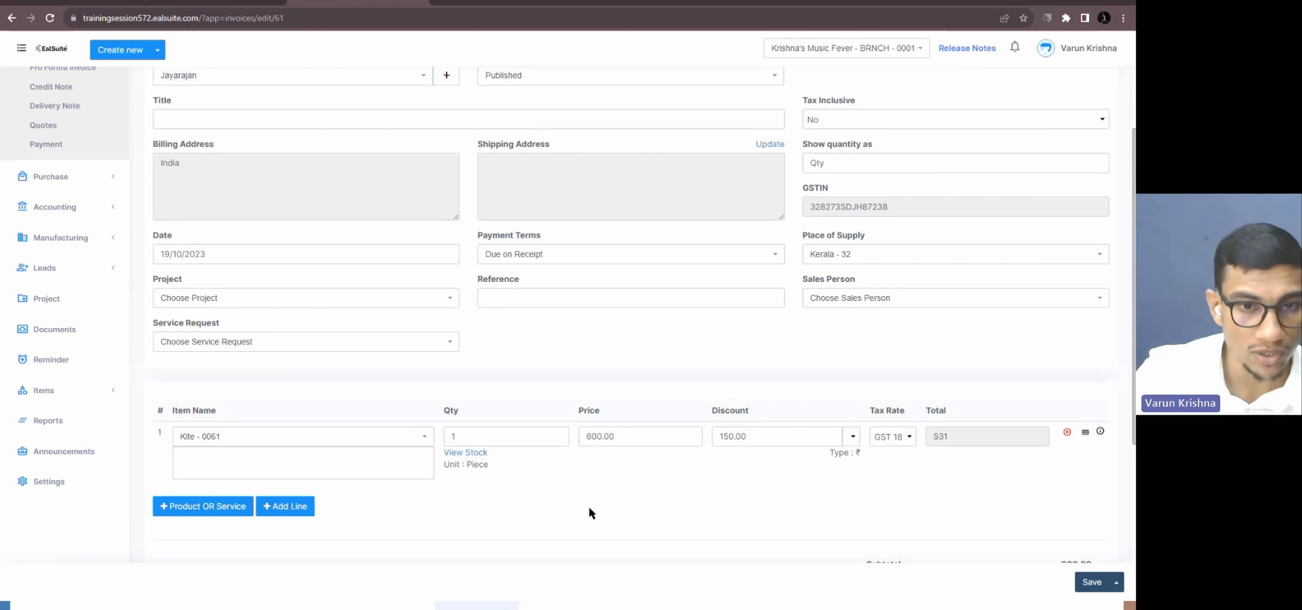
pyautogui.moveTo(748, 432); pyautogui.dragTo(705, 434)
pyautogui.click(681, 503)
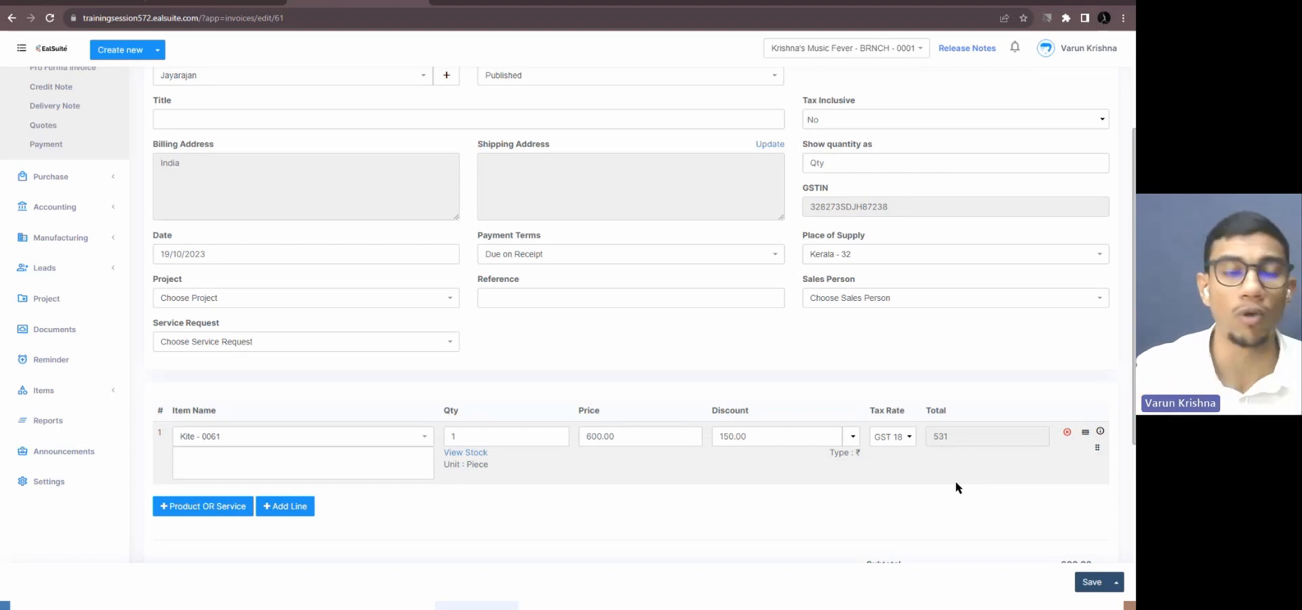
# - Set the Kite line's discount to 100 rupees
pyautogui.scroll(-4, 956, 486)
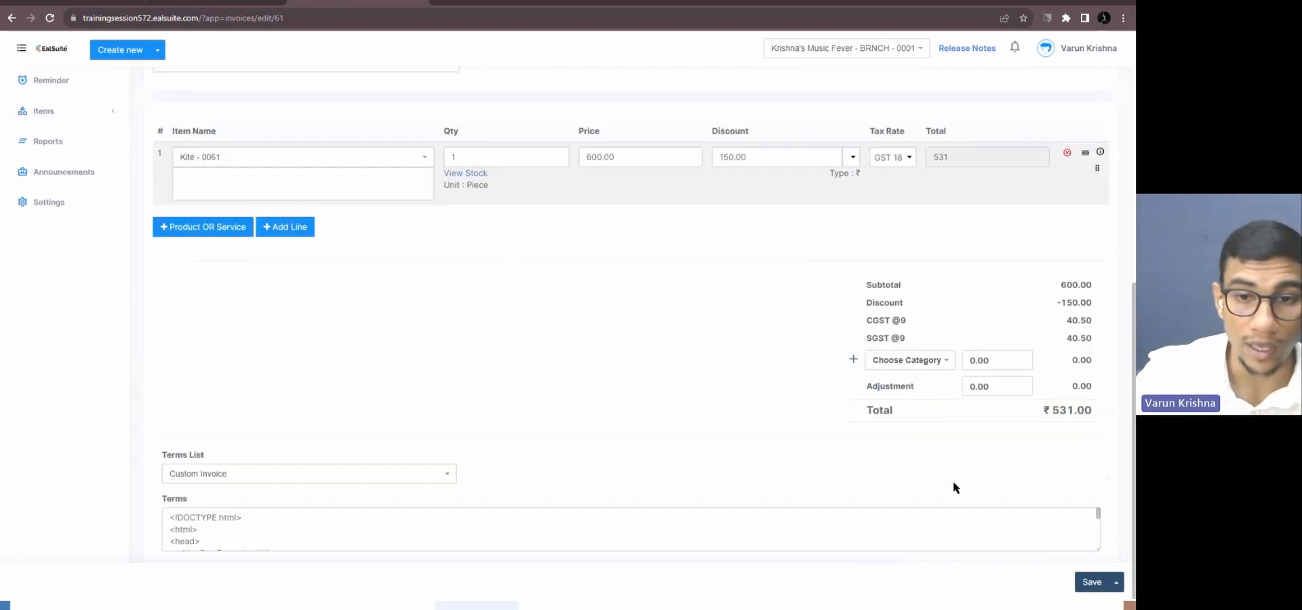
pyautogui.click(756, 152)
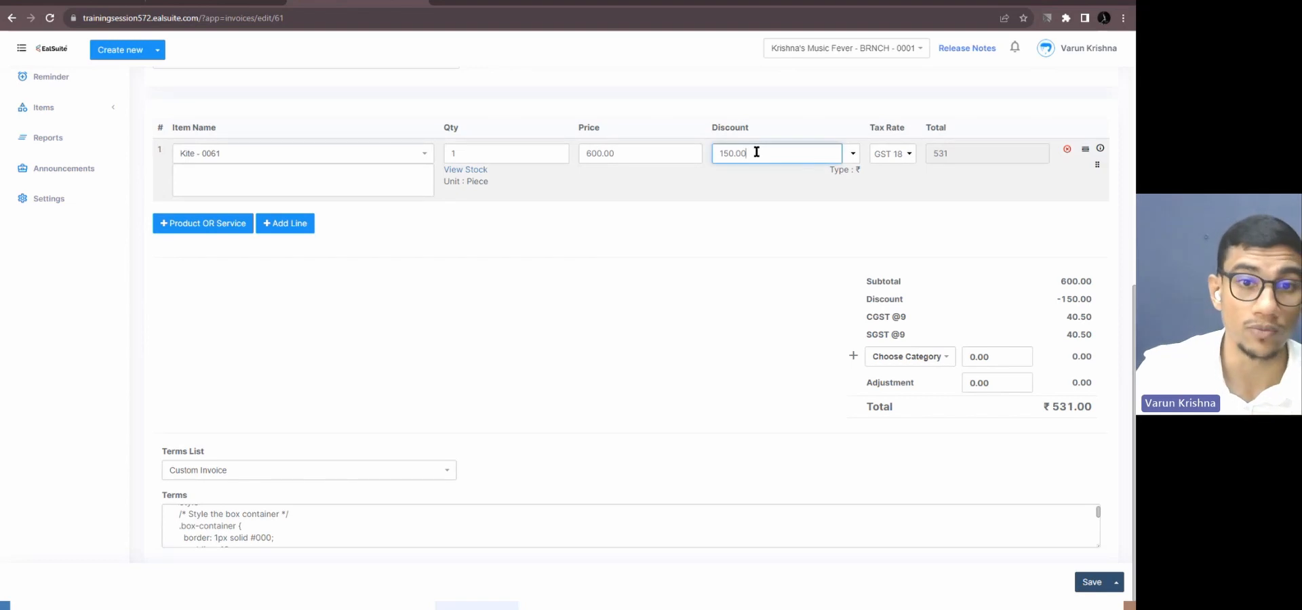
pyautogui.doubleClick(756, 152)
pyautogui.write('100')
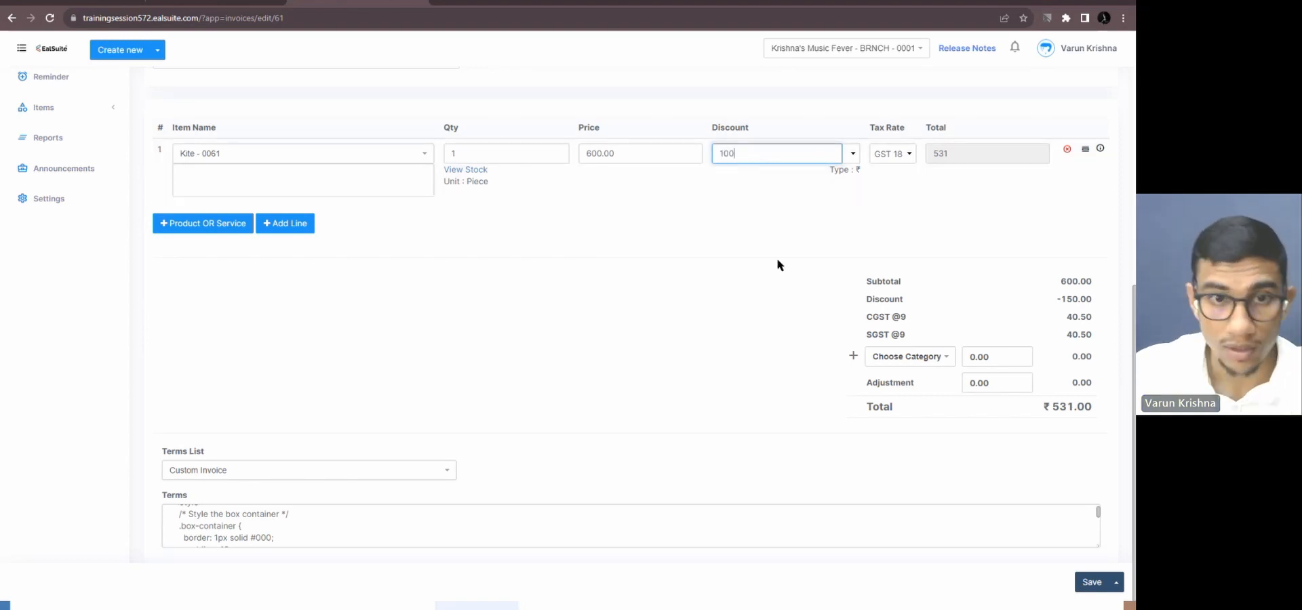
pyautogui.click(777, 260)
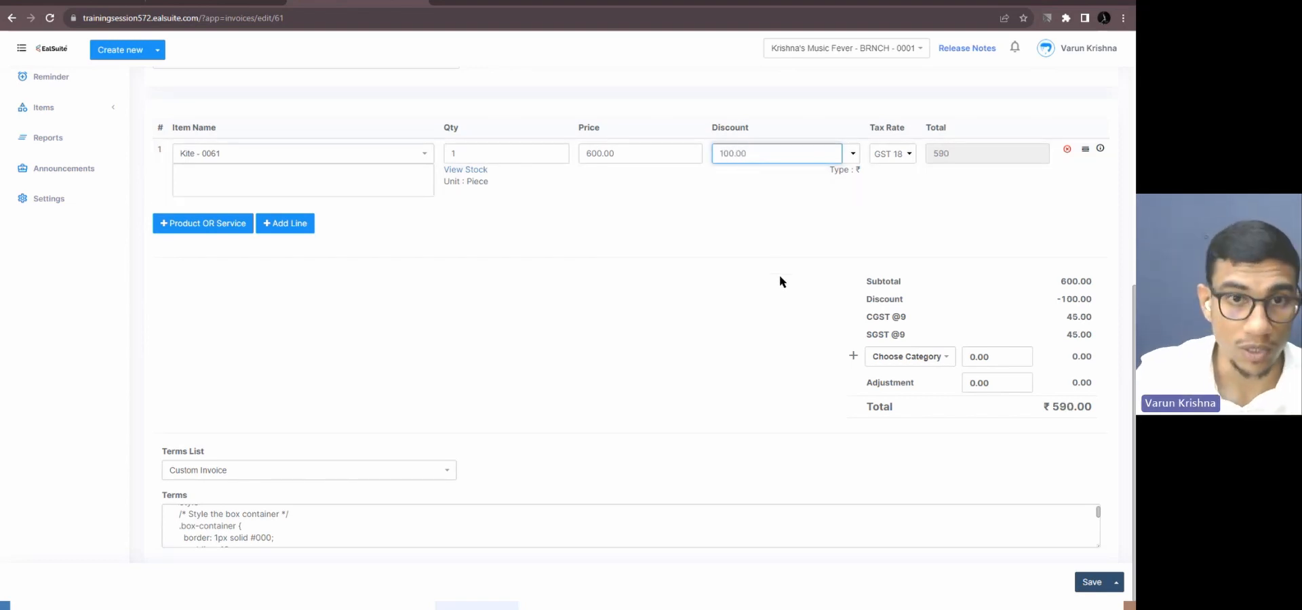
# - Set the Kite line's discount to 101 rupees and try to save the invoice
pyautogui.click(767, 152)
pyautogui.press('BackSpace')
pyautogui.write('101')
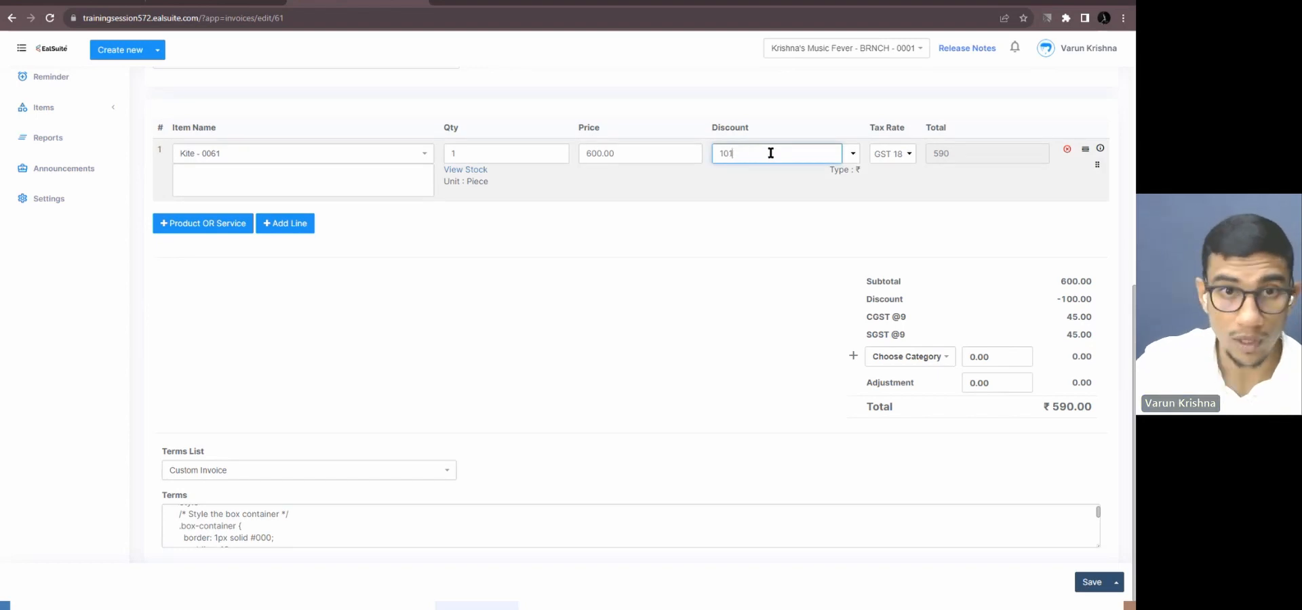
pyautogui.click(727, 285)
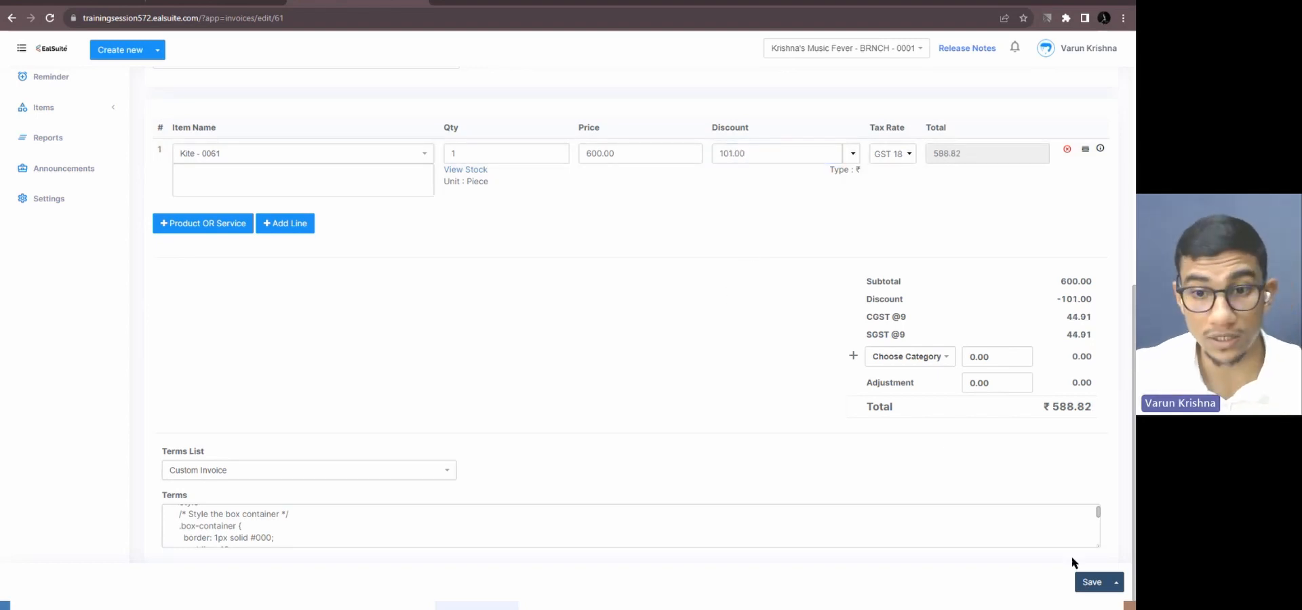
pyautogui.click(1085, 580)
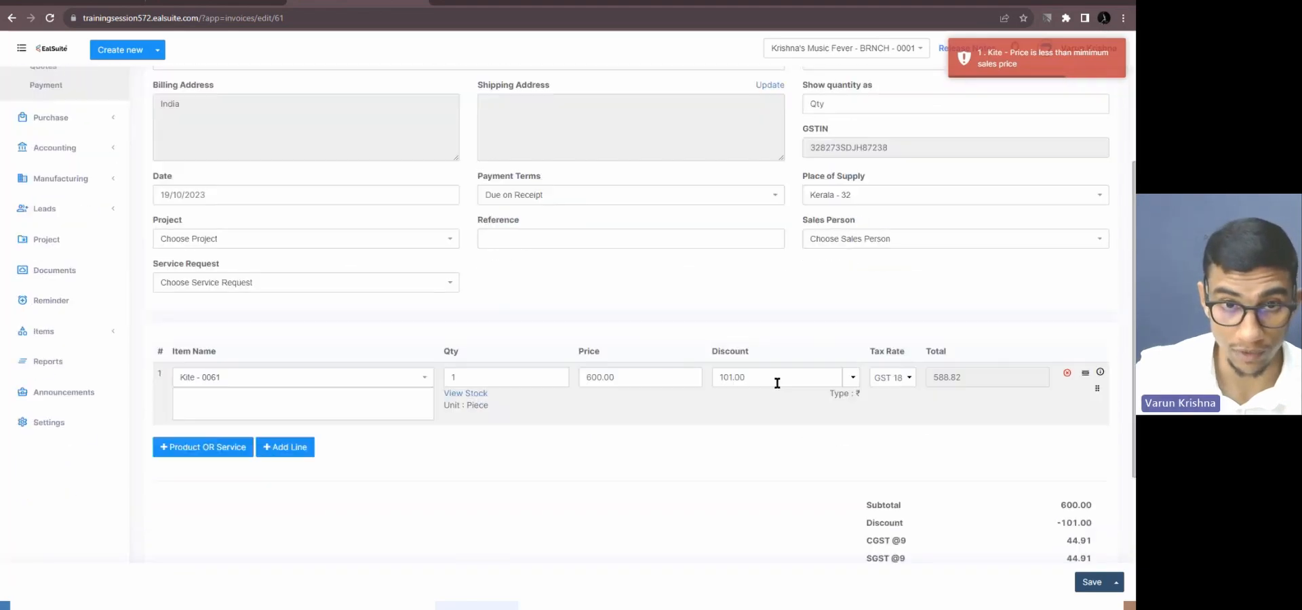
# - Save the invoice with a discount of 100 rupees on the Kite line and approve it
pyautogui.write('100')
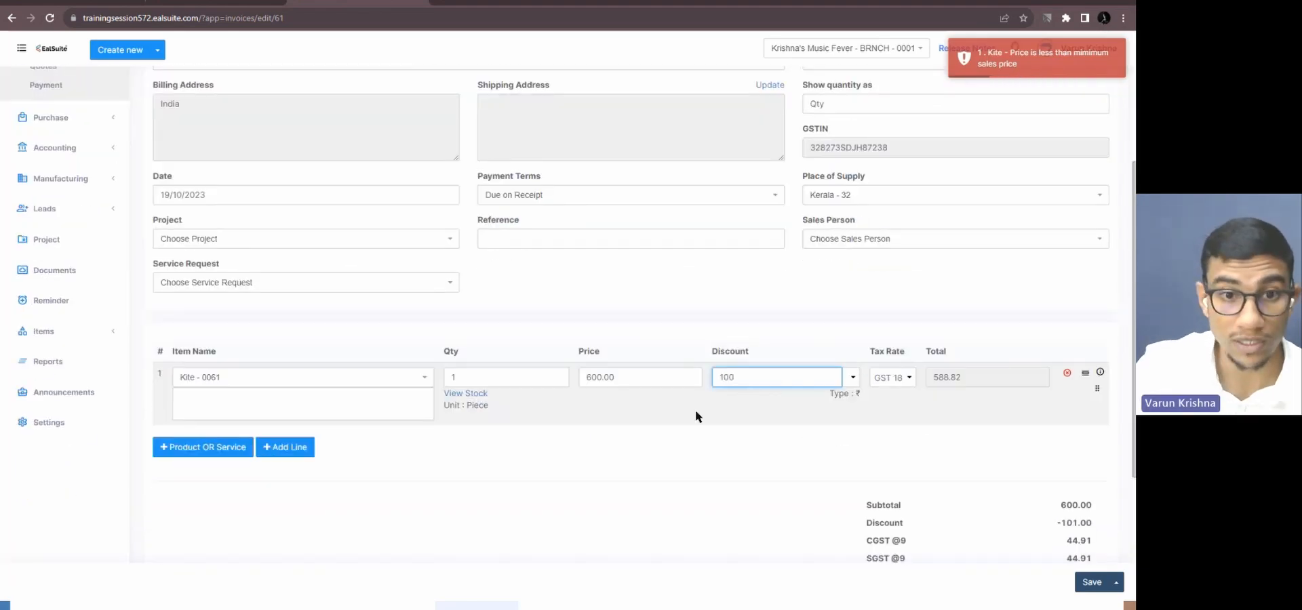
pyautogui.click(750, 511)
pyautogui.scroll(-3, 749, 512)
pyautogui.click(1089, 582)
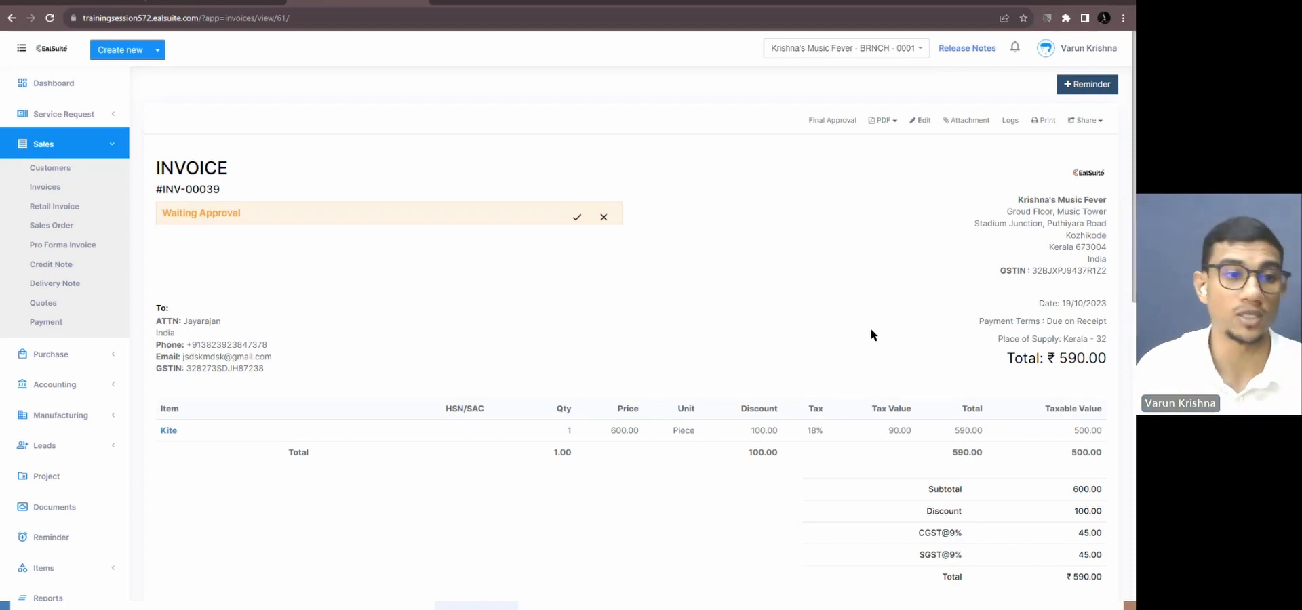
pyautogui.click(568, 218)
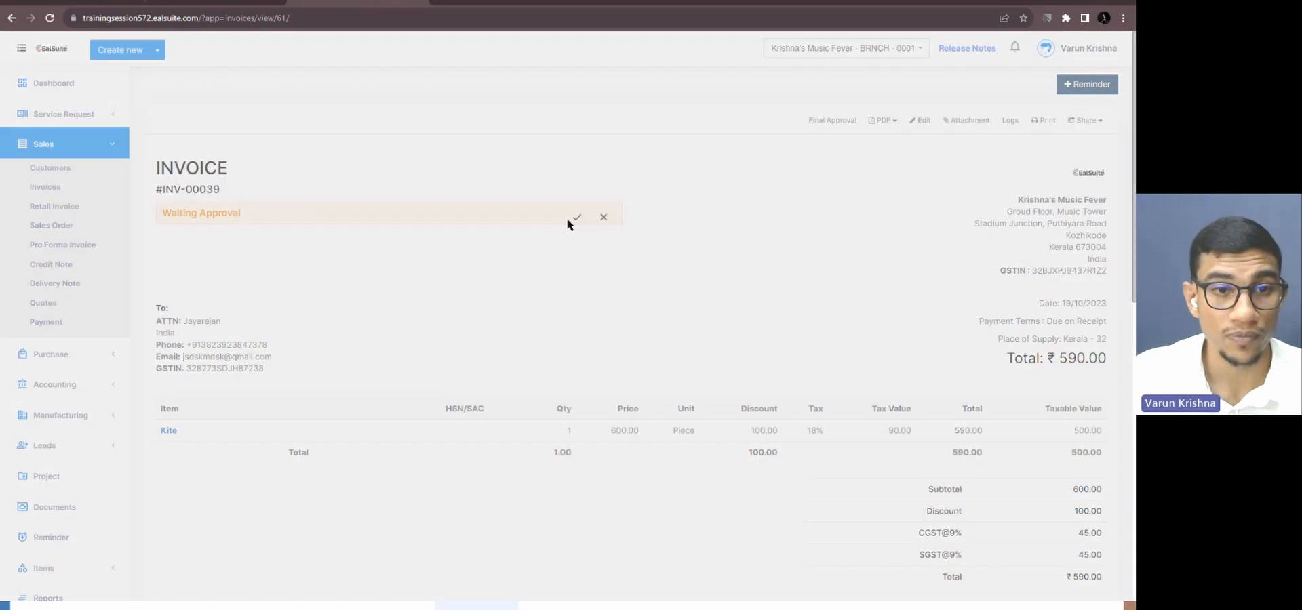
pyautogui.click(716, 339)
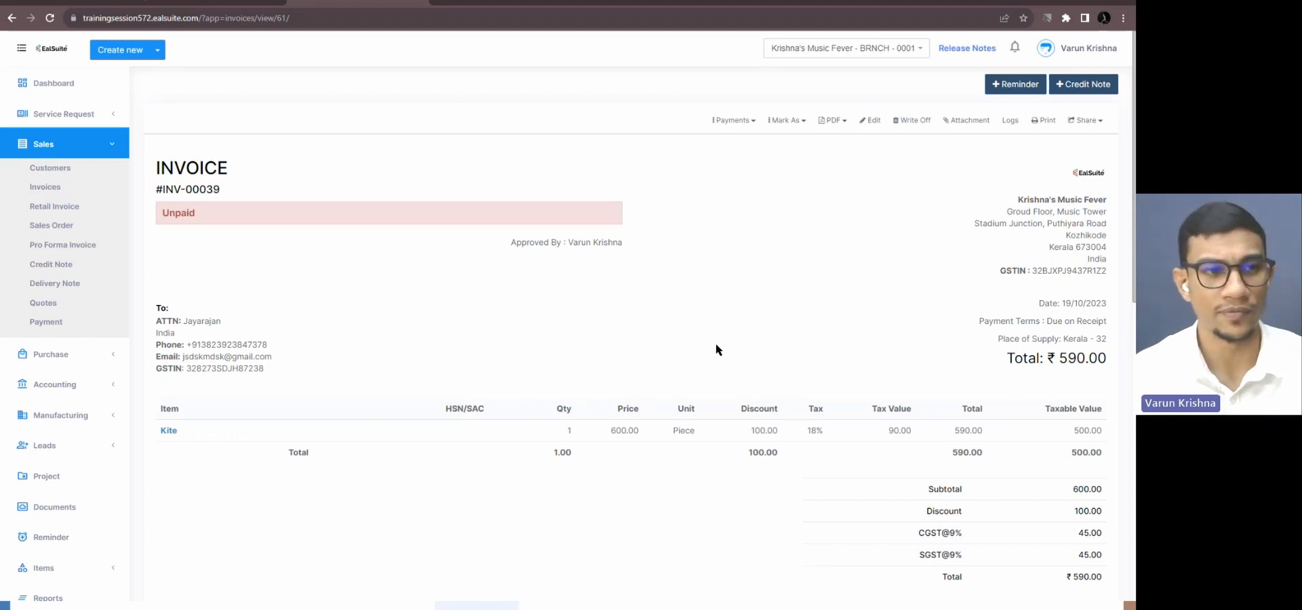
# - Open the item catalogue list in a new browser tab and open the New Item Cat catalogue for editing
pyautogui.click(105, 152)
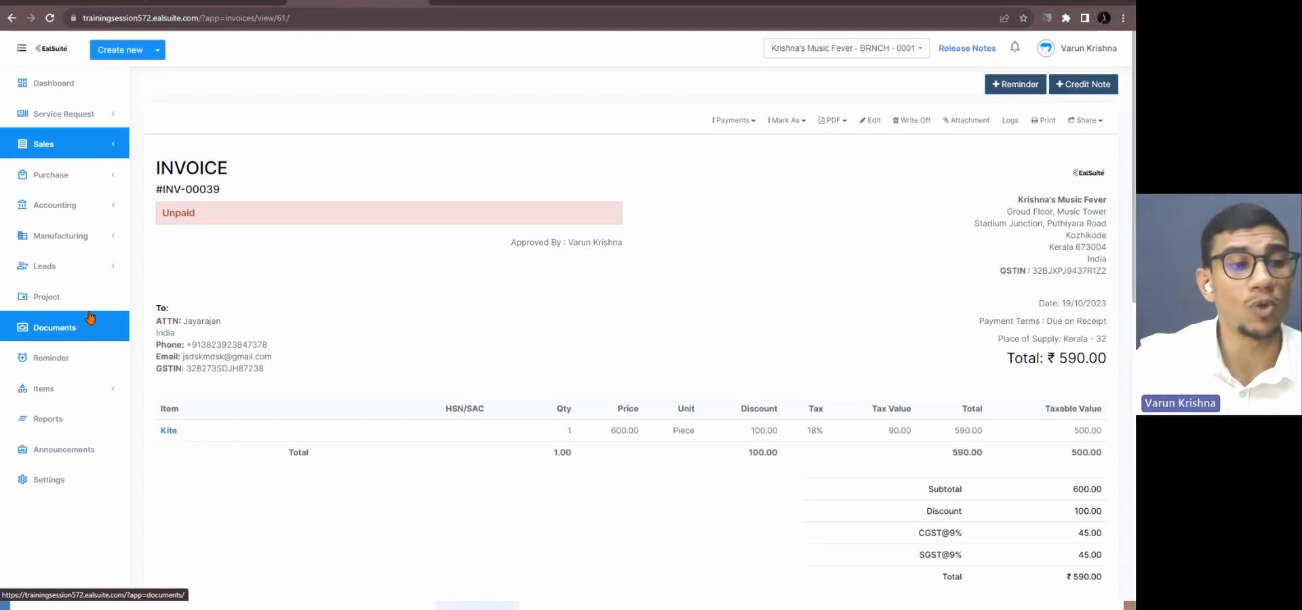
pyautogui.click(77, 385)
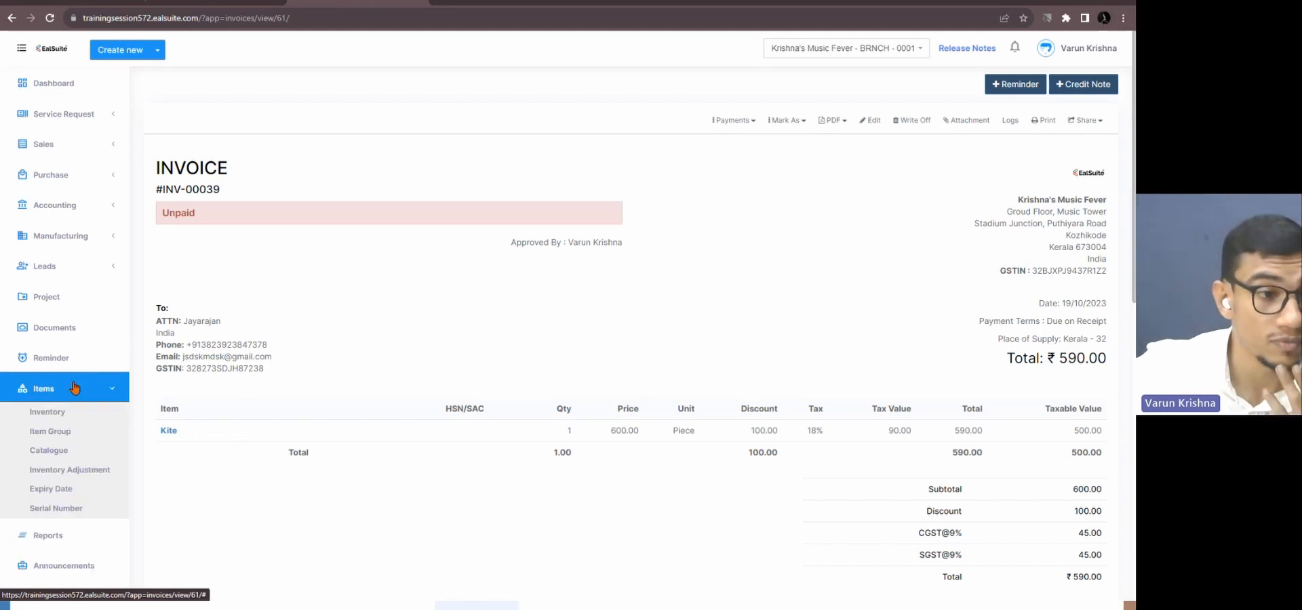
pyautogui.rightClick(75, 453)
pyautogui.click(104, 461)
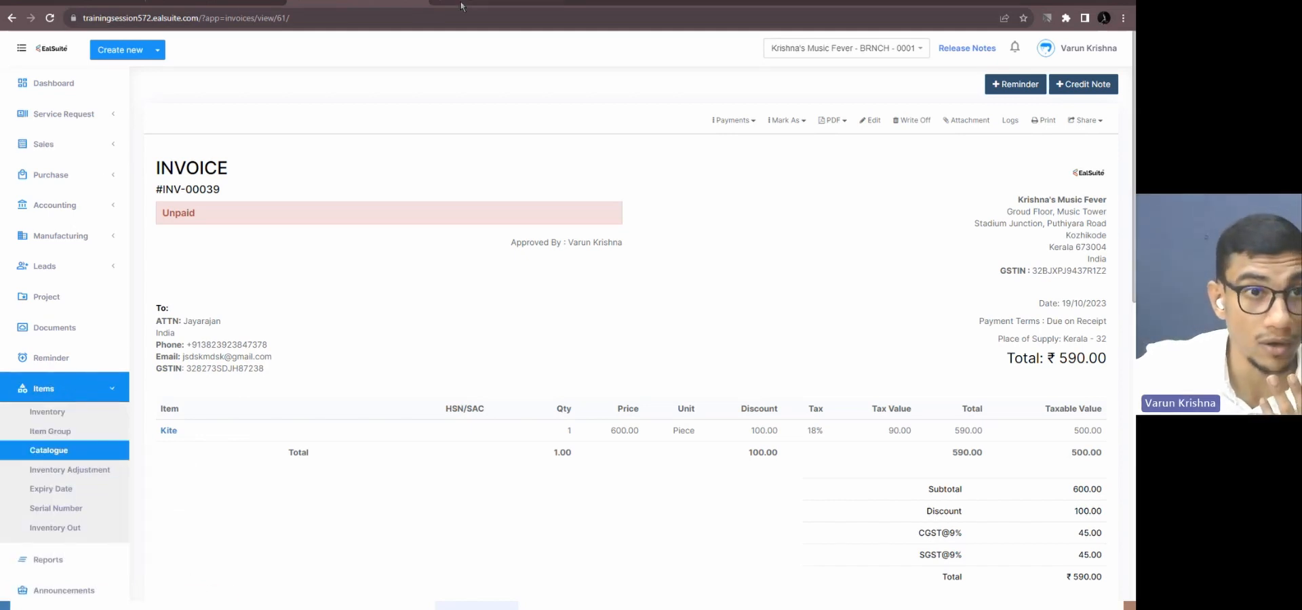
pyautogui.click(502, 4)
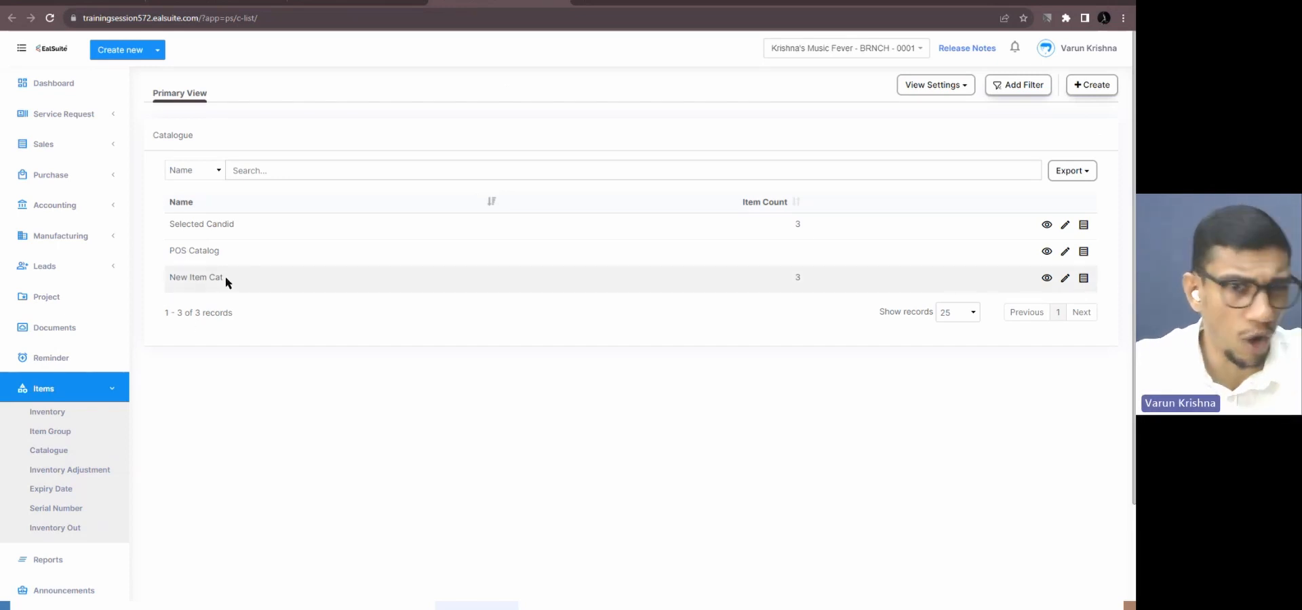
pyautogui.click(1063, 279)
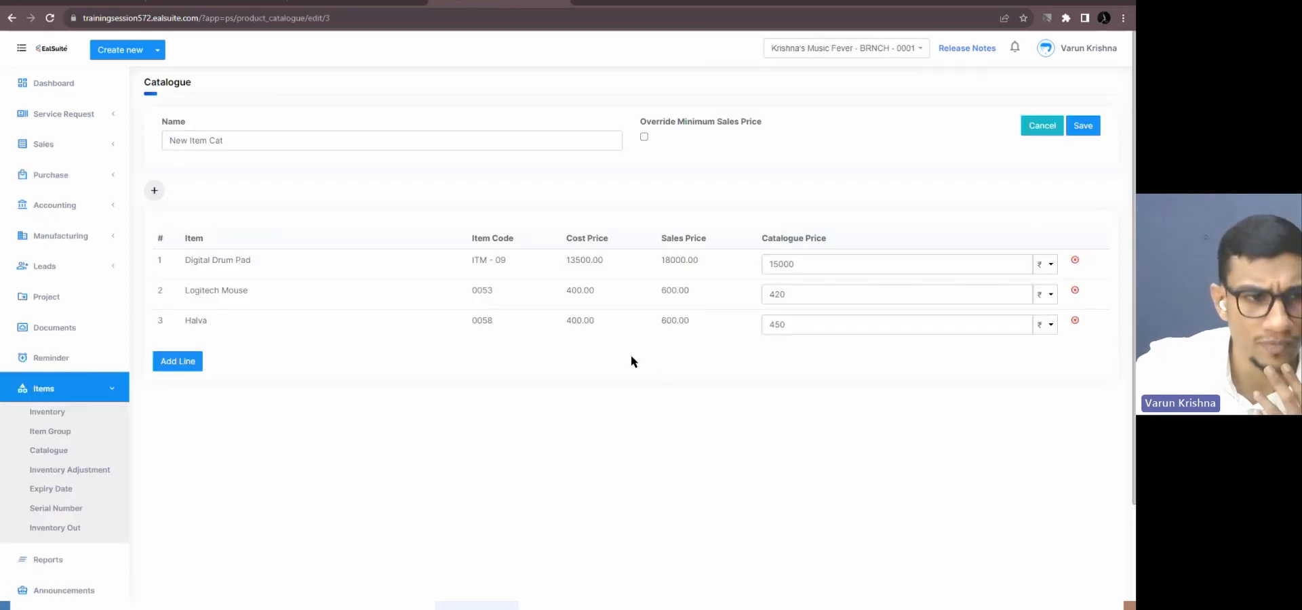
# - Add a line for the Kite item to the New Item Cat catalogue
pyautogui.click(193, 361)
pyautogui.click(221, 353)
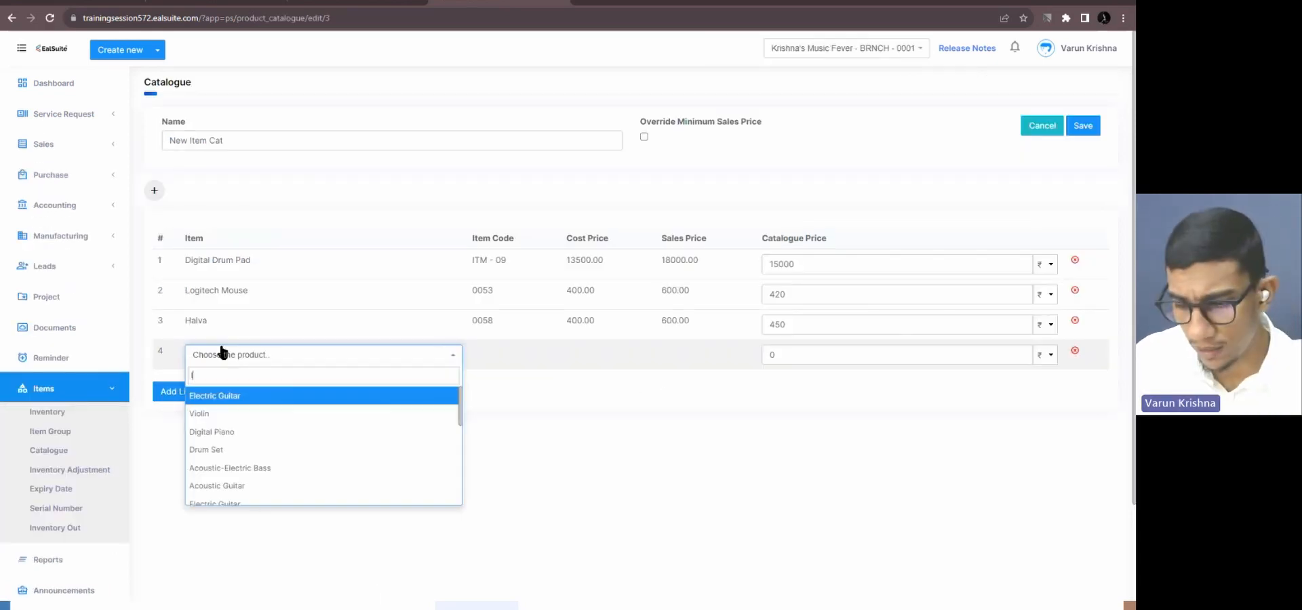
pyautogui.write('kitr')
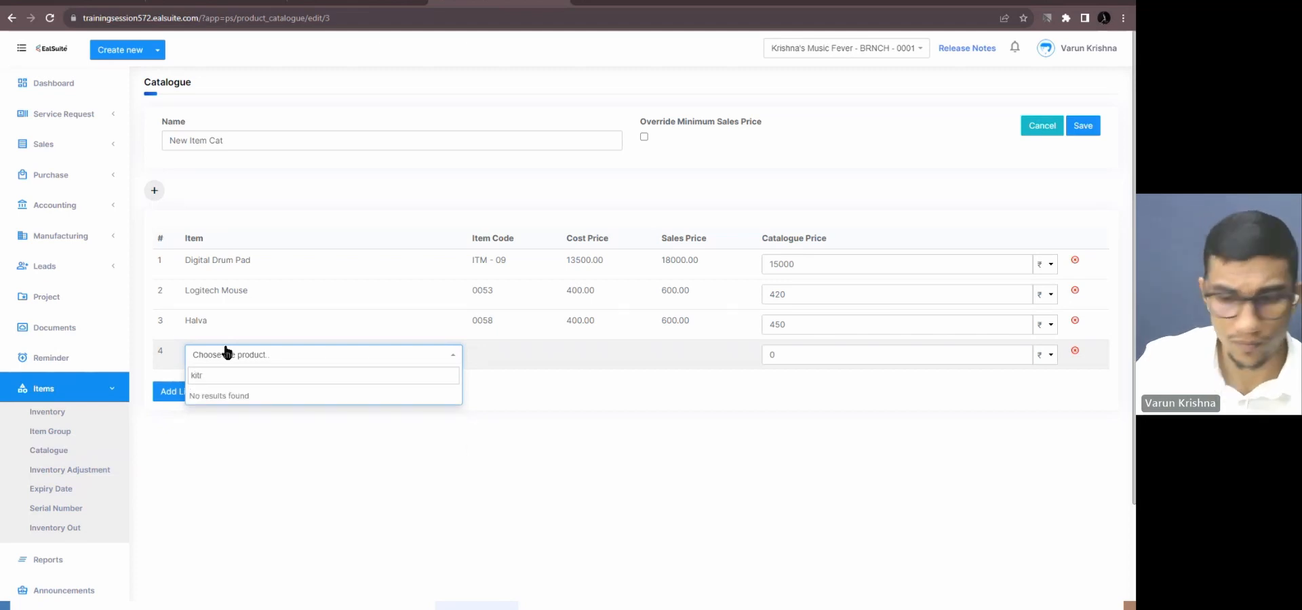
pyautogui.press('BackSpace')
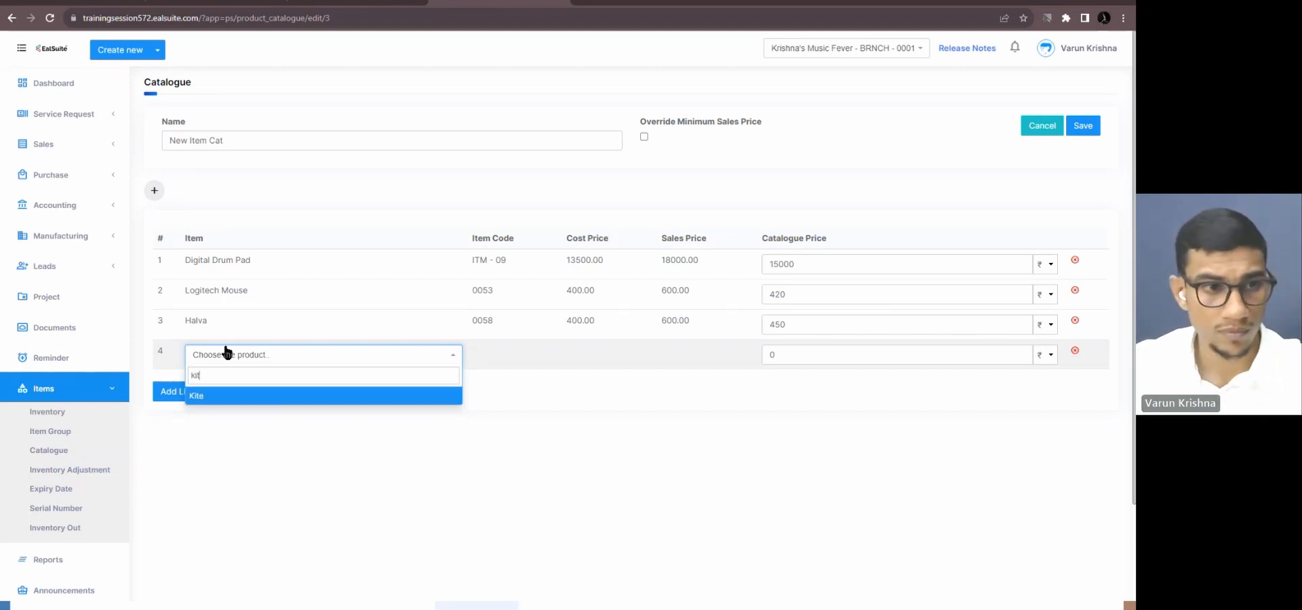
pyautogui.click(212, 395)
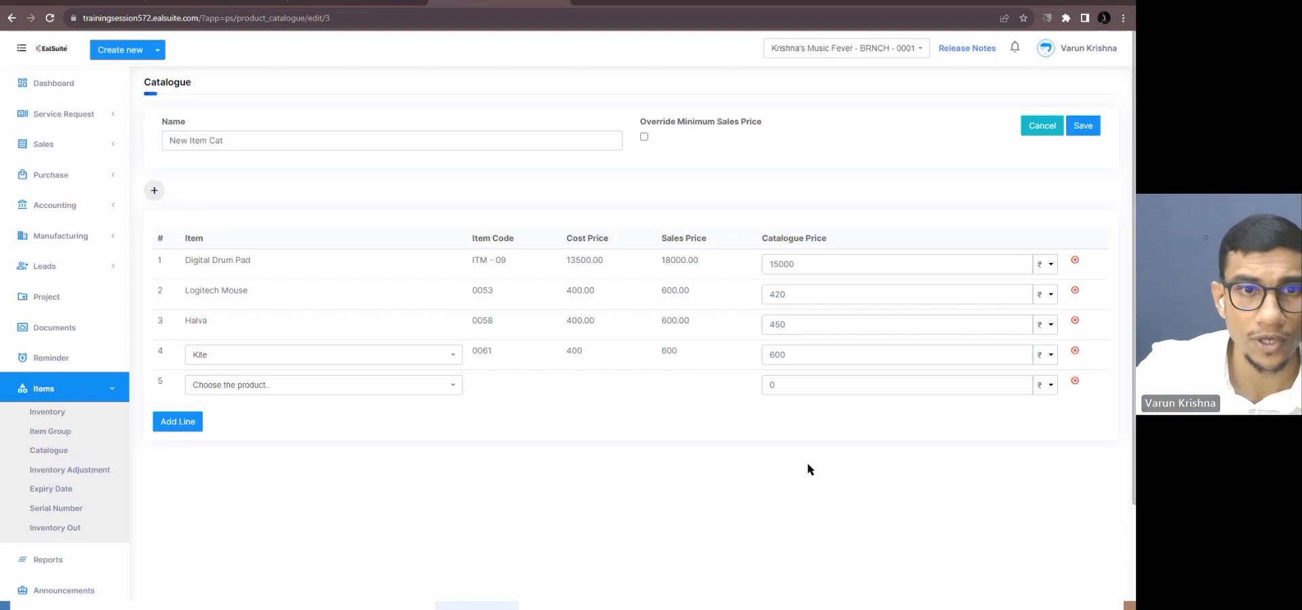
# - Set Kite's catalogue price to 420 rupees and save the catalogue with Override Minimum Sales Price enabled
pyautogui.moveTo(640, 117); pyautogui.dragTo(766, 117)
pyautogui.click(768, 120)
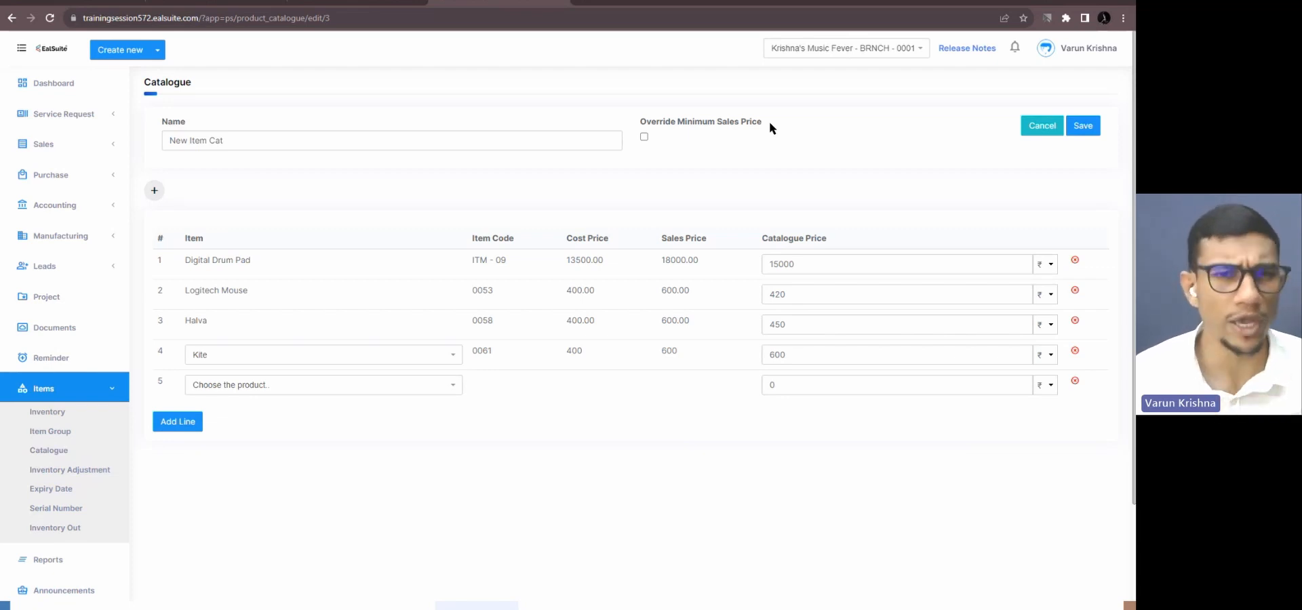
pyautogui.moveTo(790, 354); pyautogui.dragTo(761, 357)
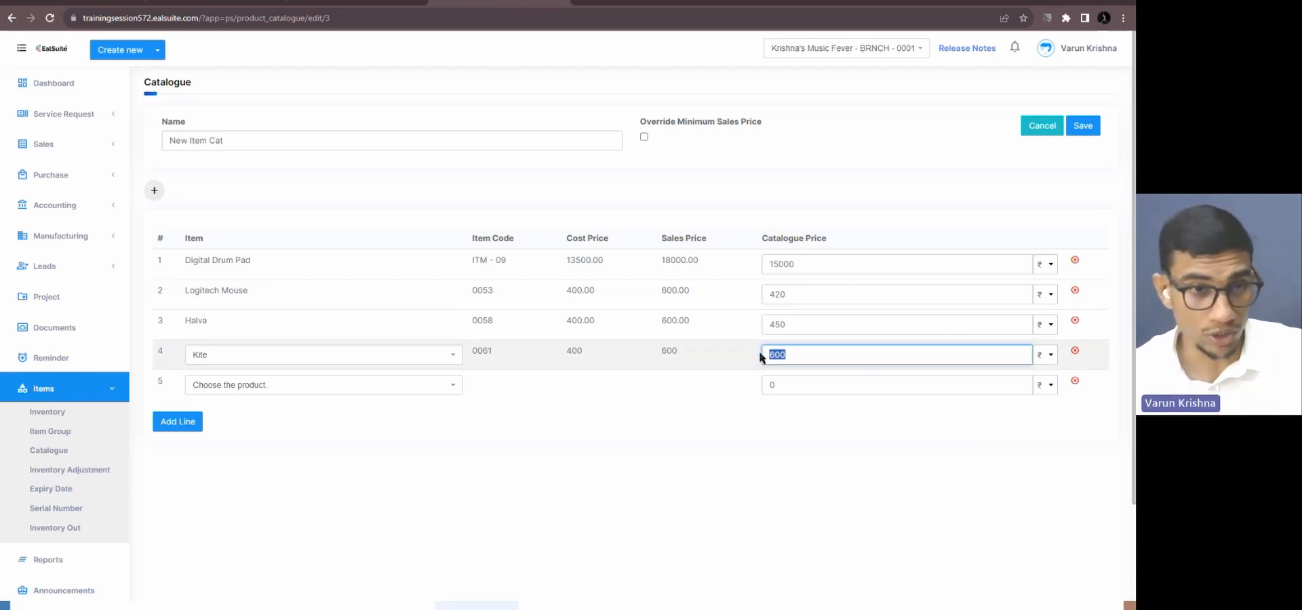
pyautogui.write('42')
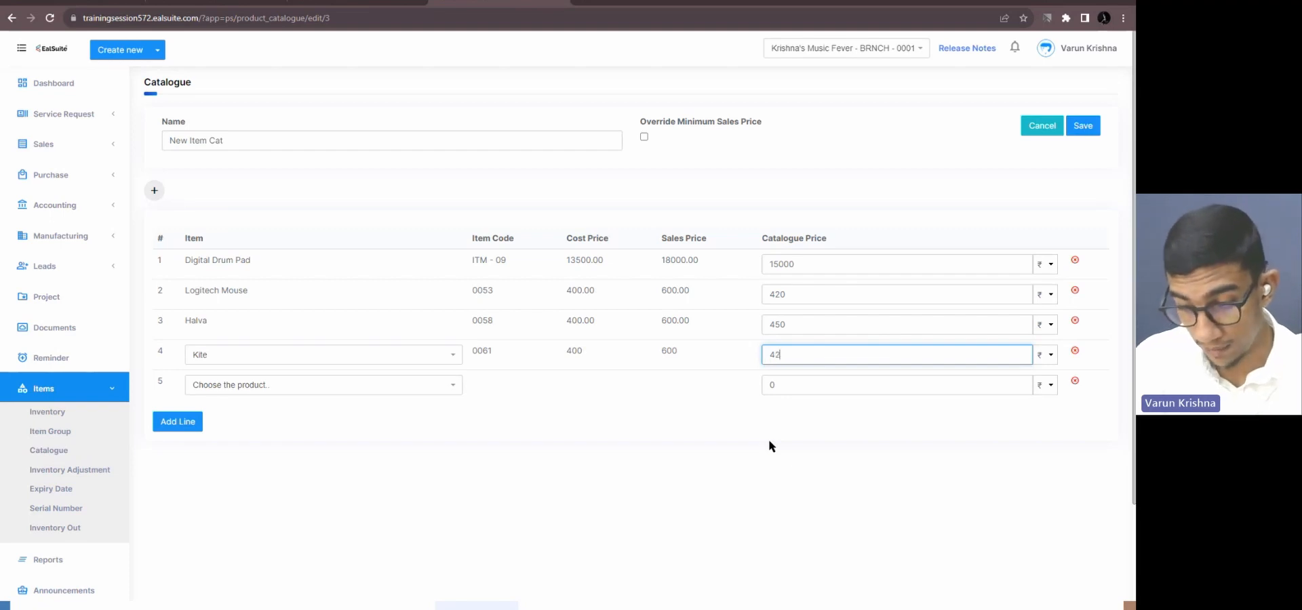
pyautogui.write('0')
pyautogui.click(775, 444)
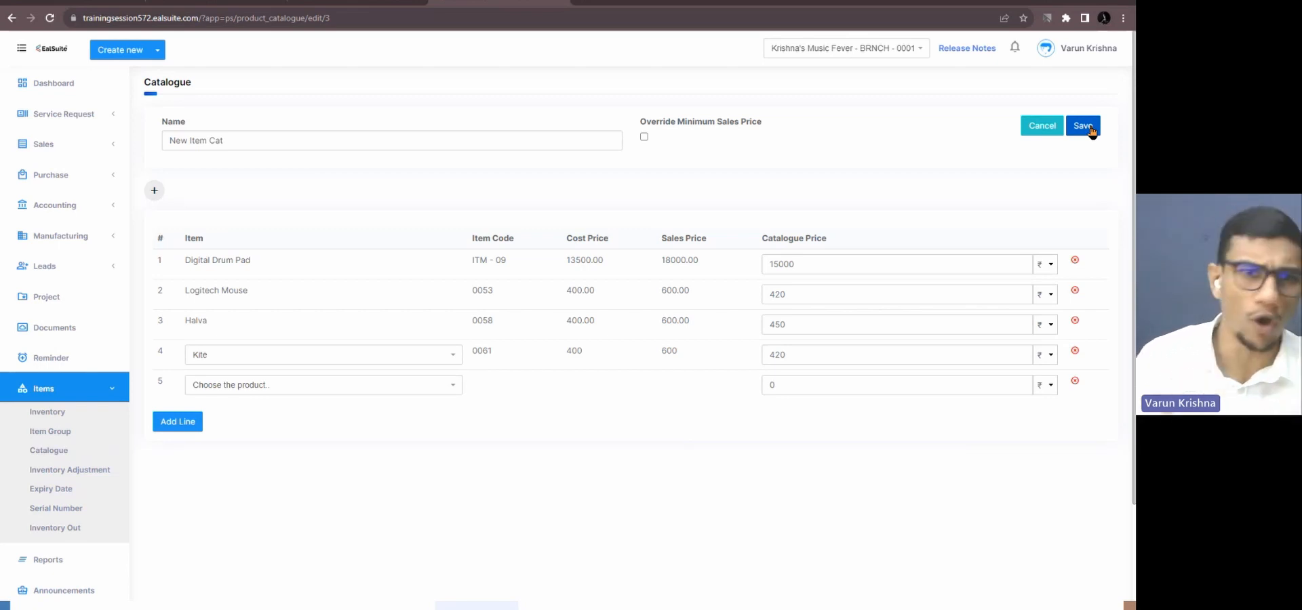
pyautogui.click(643, 138)
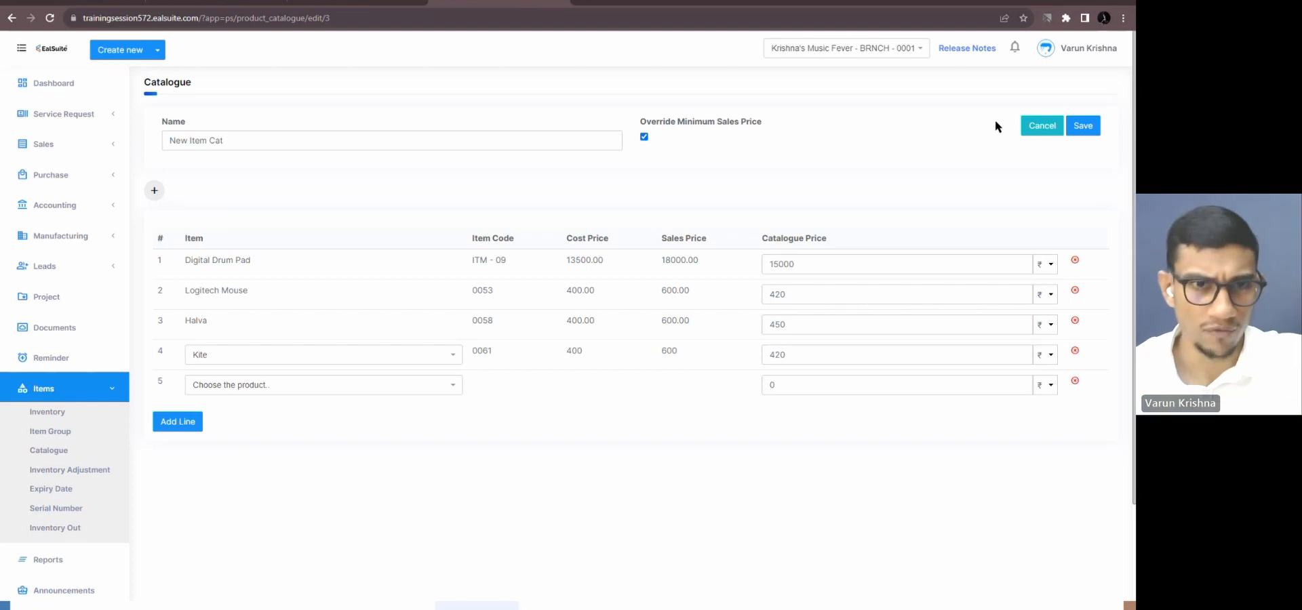
pyautogui.click(1082, 126)
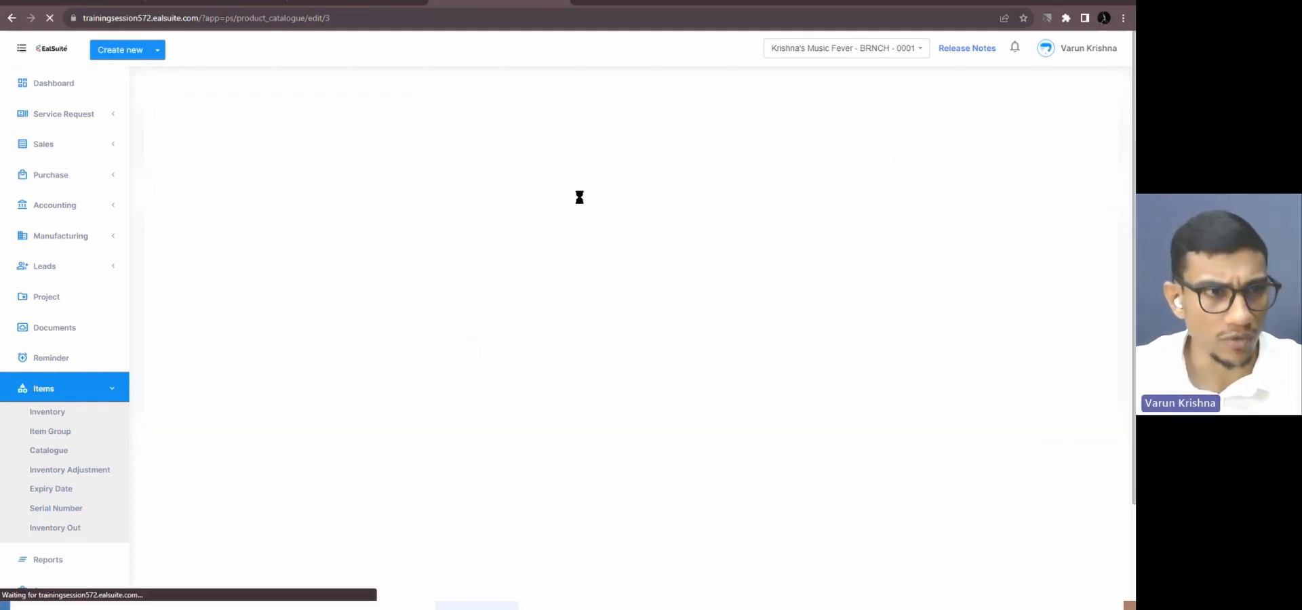
# - Find the approved invoice's customer in the customer list and open that record for editing
pyautogui.click(93, 149)
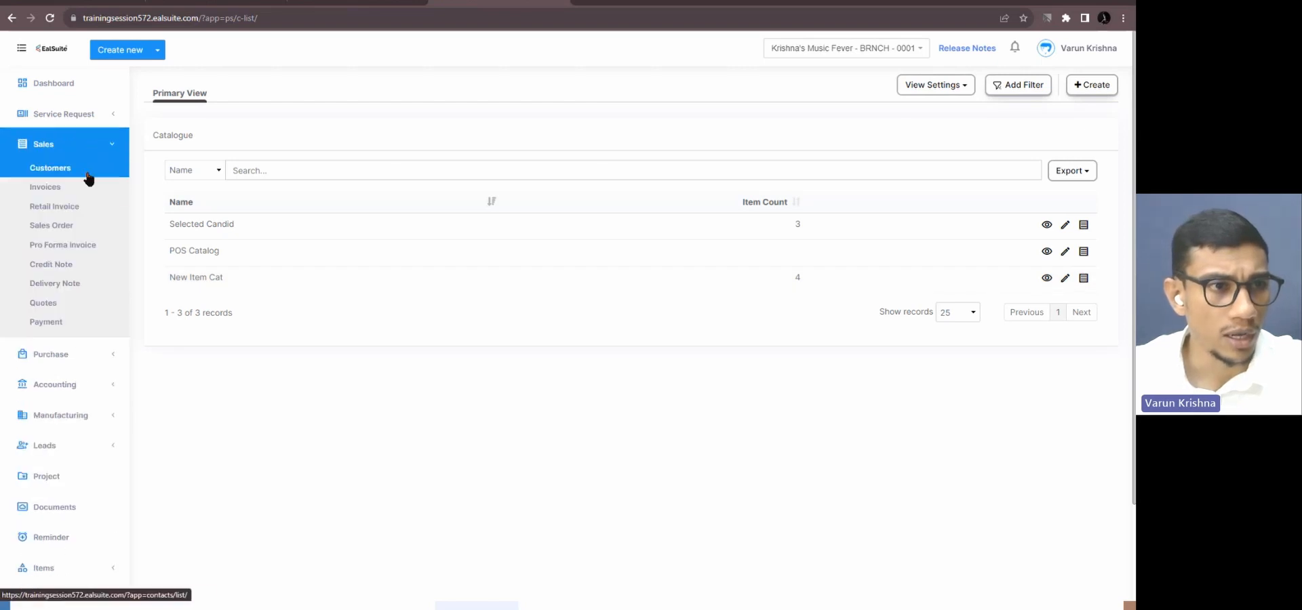
pyautogui.click(79, 173)
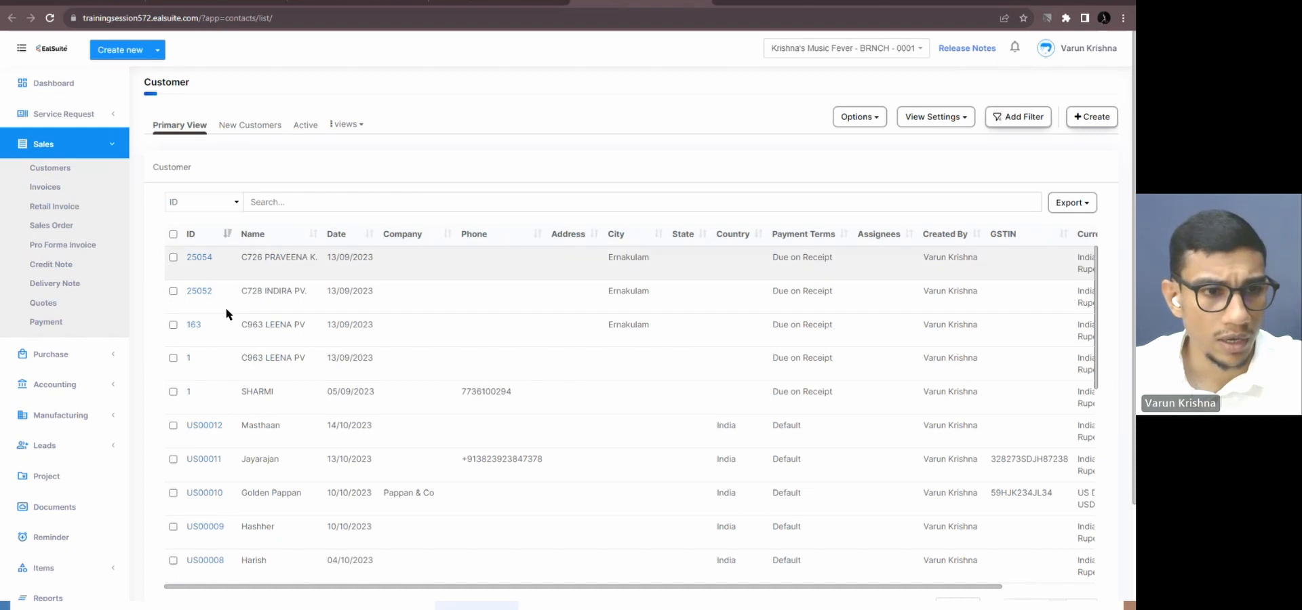
pyautogui.scroll(-3, 225, 406)
pyautogui.click(202, 343)
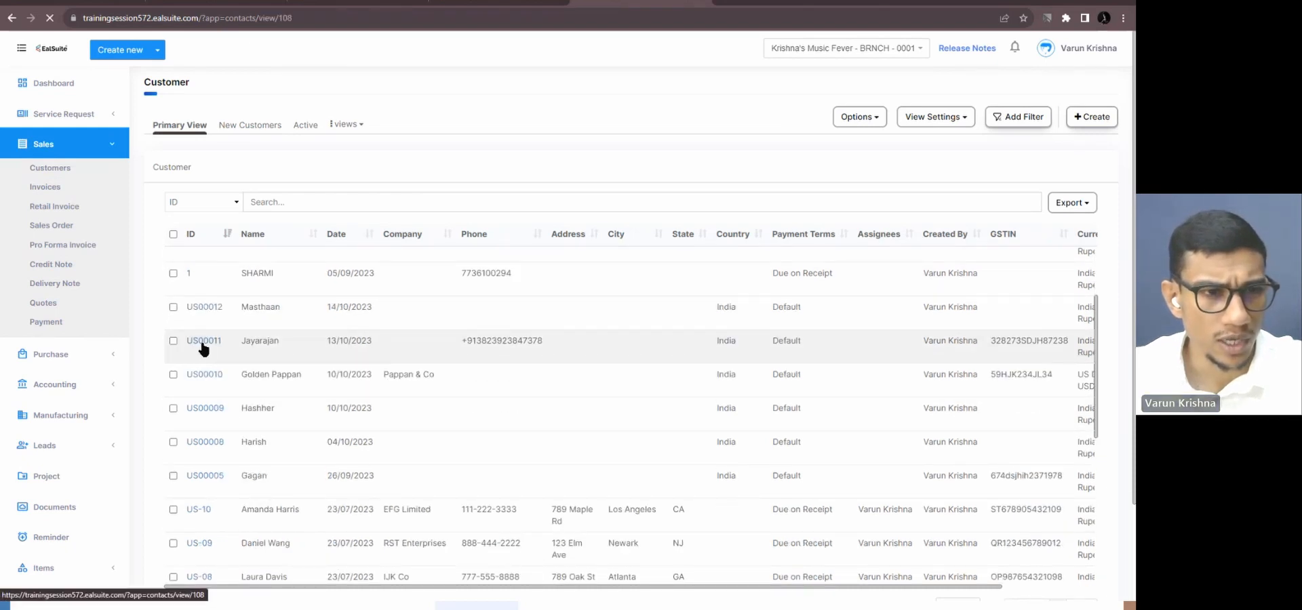
pyautogui.click(920, 114)
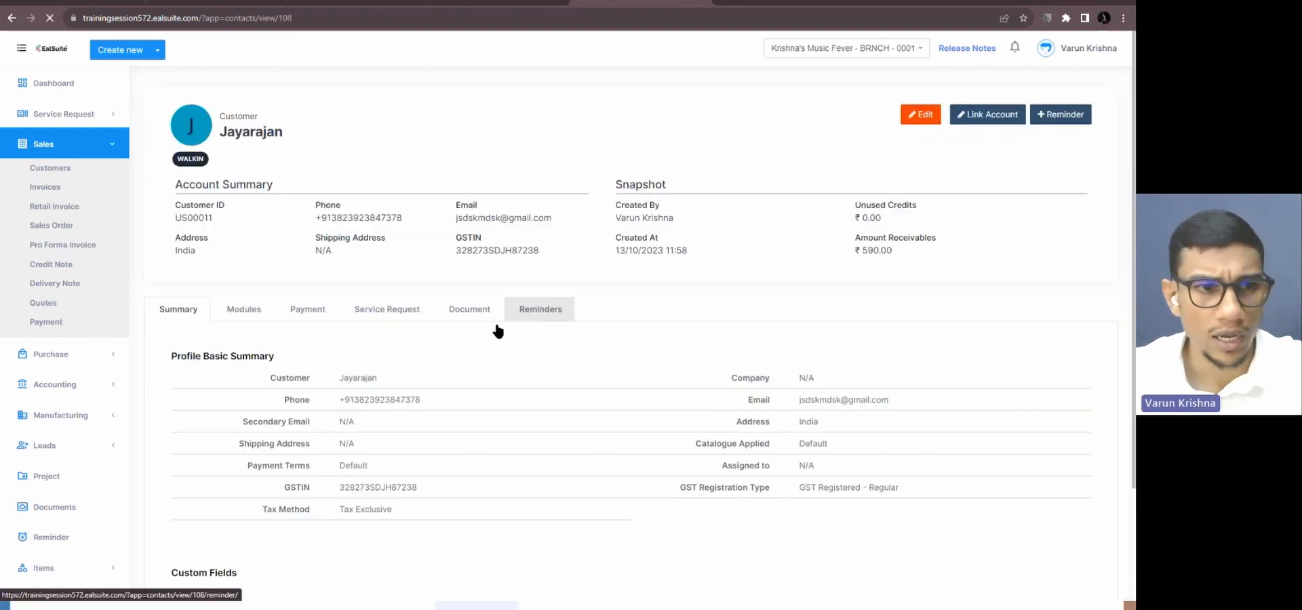
# - Assign the New Item Cat catalogue to the customer and save the record
pyautogui.click(396, 328)
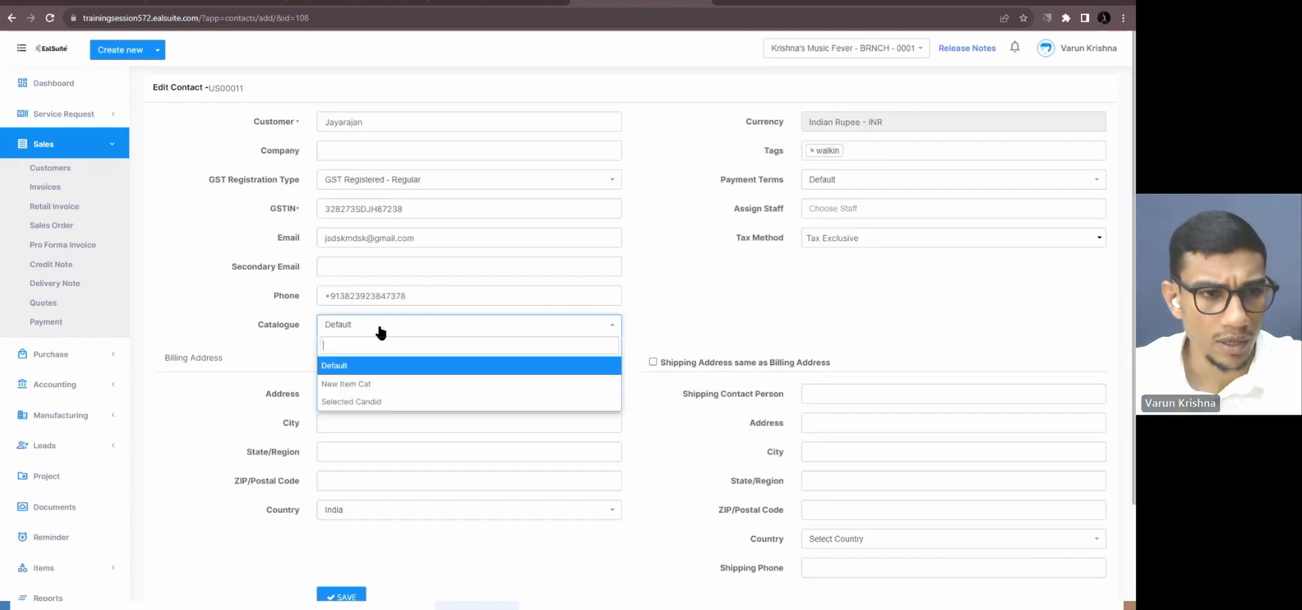
pyautogui.click(371, 385)
pyautogui.scroll(-1, 495, 449)
pyautogui.click(342, 532)
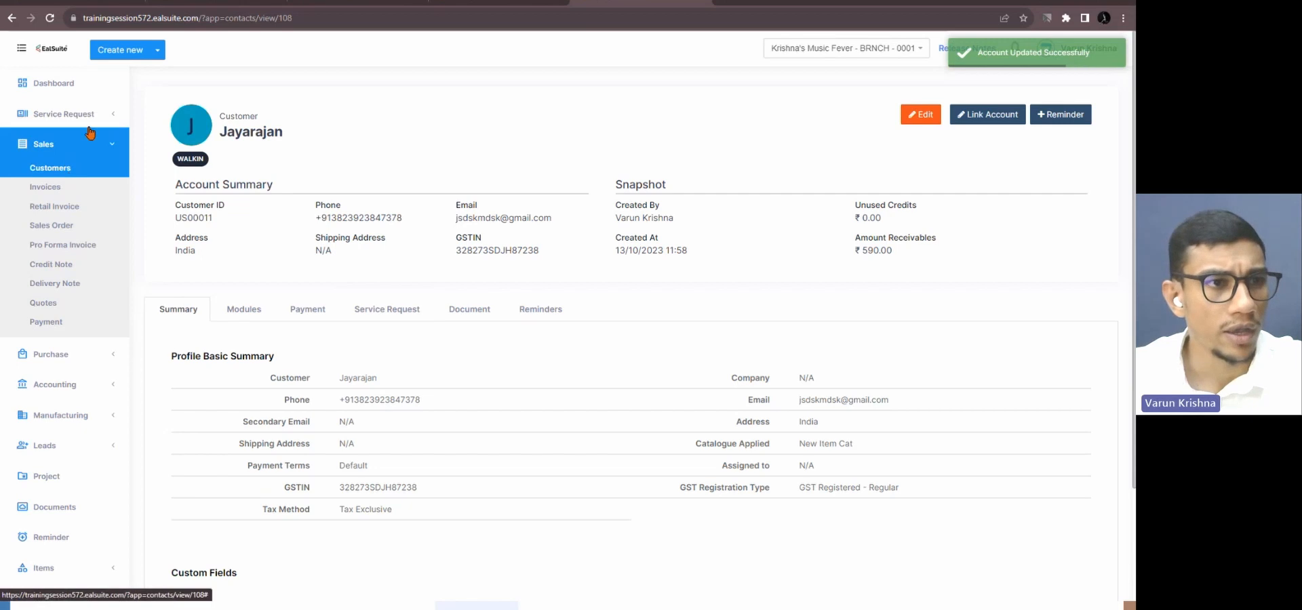
# - Create a new sales invoice and select the customer who was given the New Item Cat catalogue
pyautogui.click(121, 49)
pyautogui.click(105, 113)
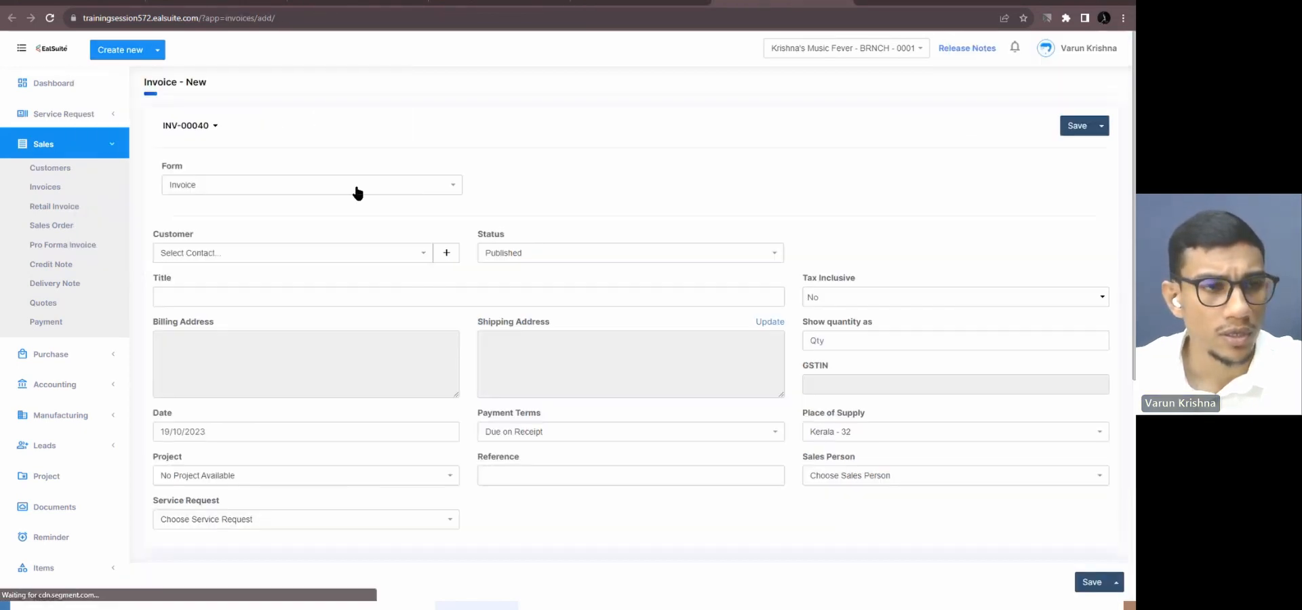
pyautogui.click(344, 255)
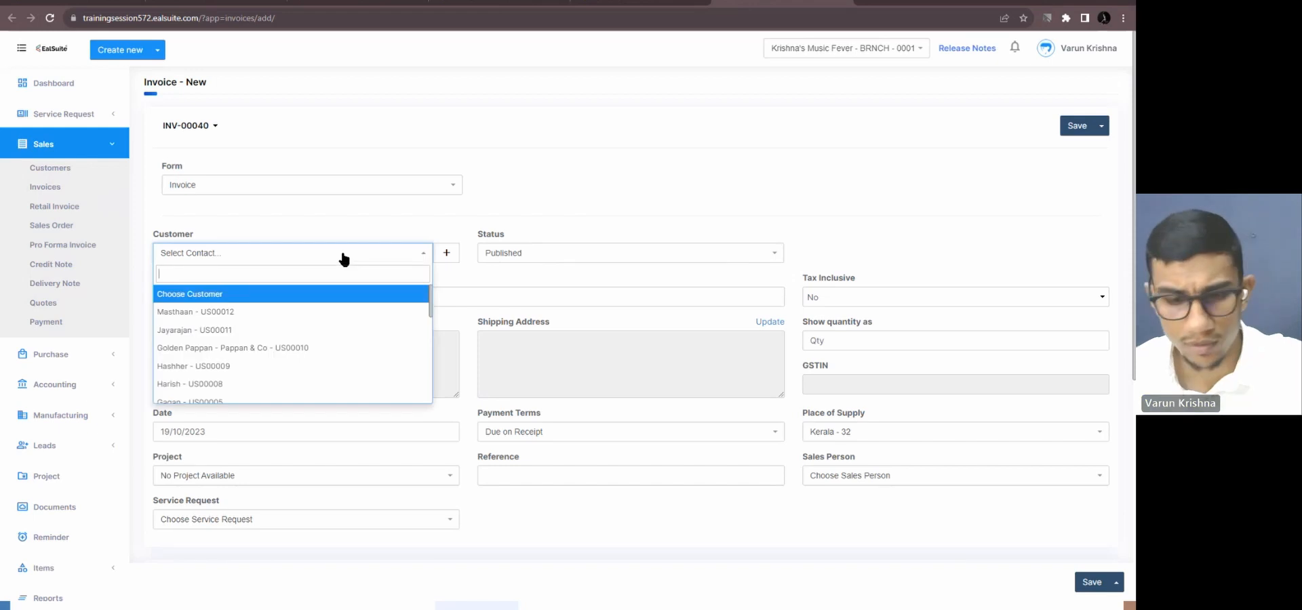
pyautogui.write('j')
pyautogui.click(275, 292)
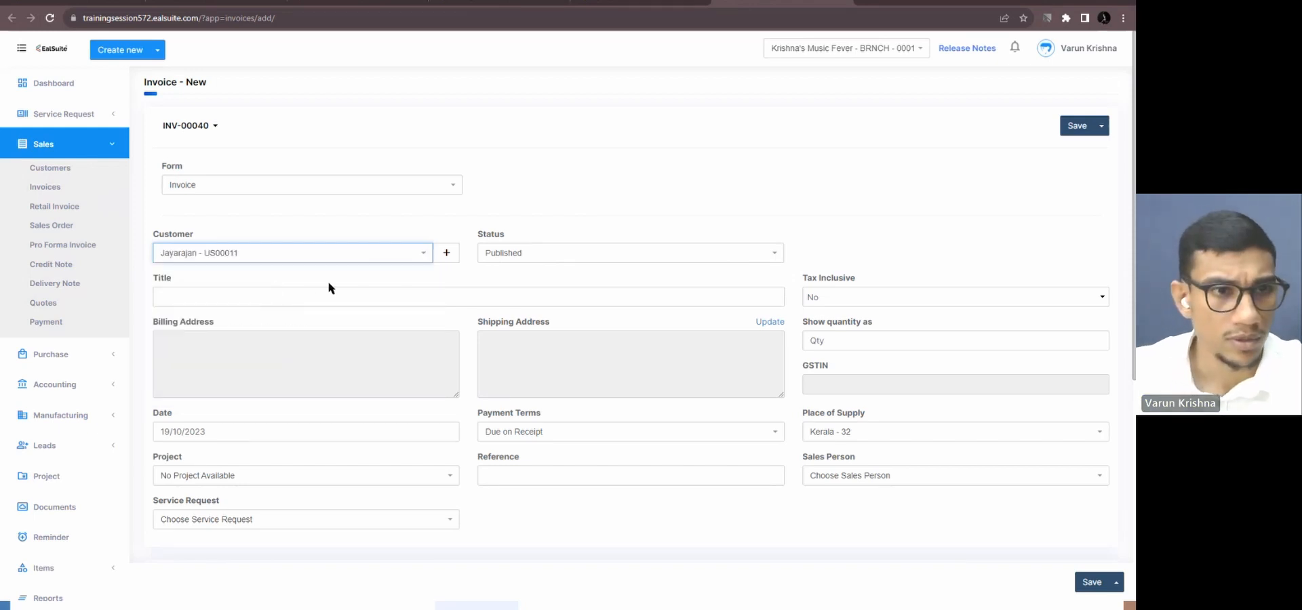
# - Add the Kite item to the invoice from the list of products and services
pyautogui.scroll(-6, 343, 278)
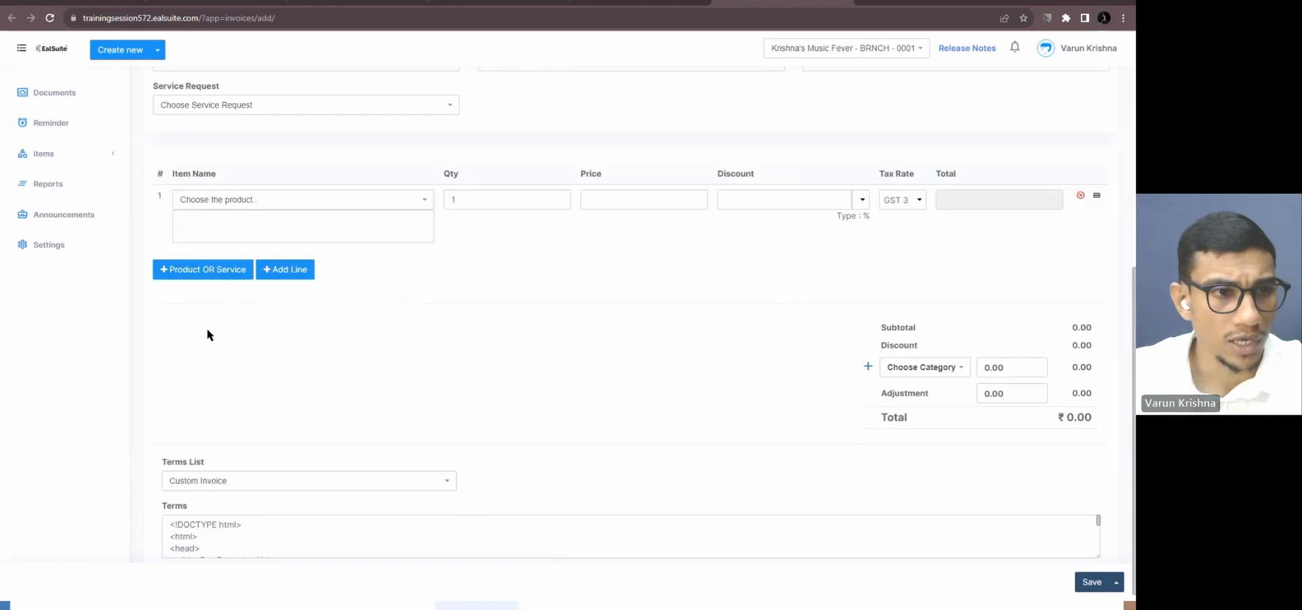
pyautogui.click(204, 272)
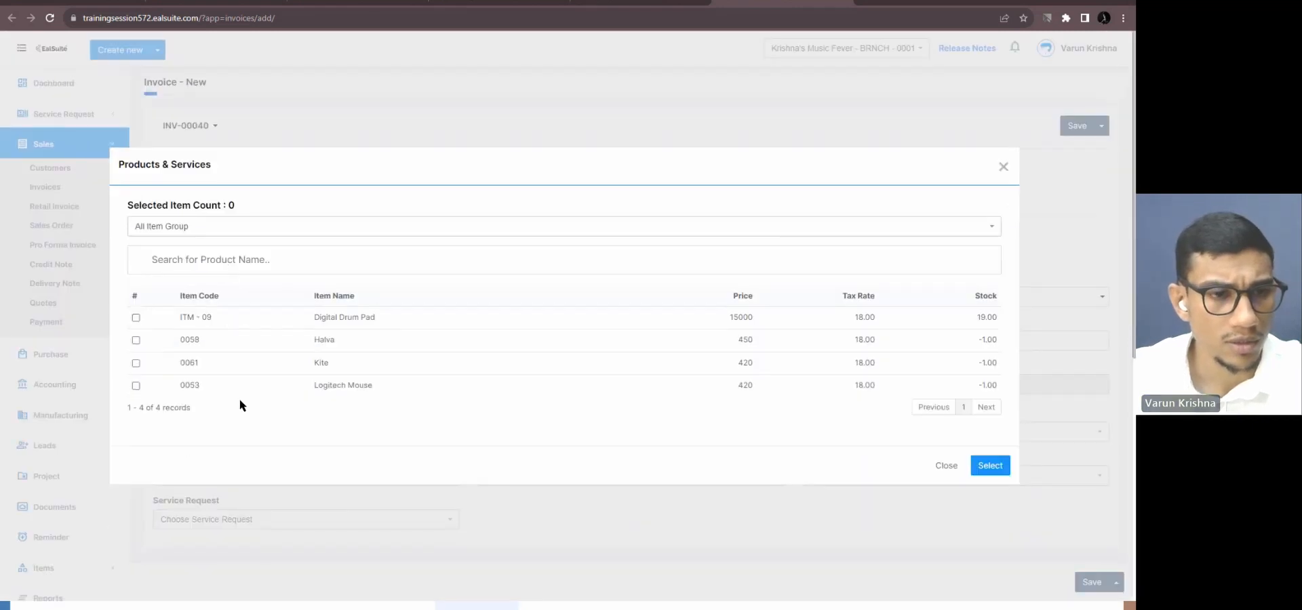
pyautogui.click(135, 363)
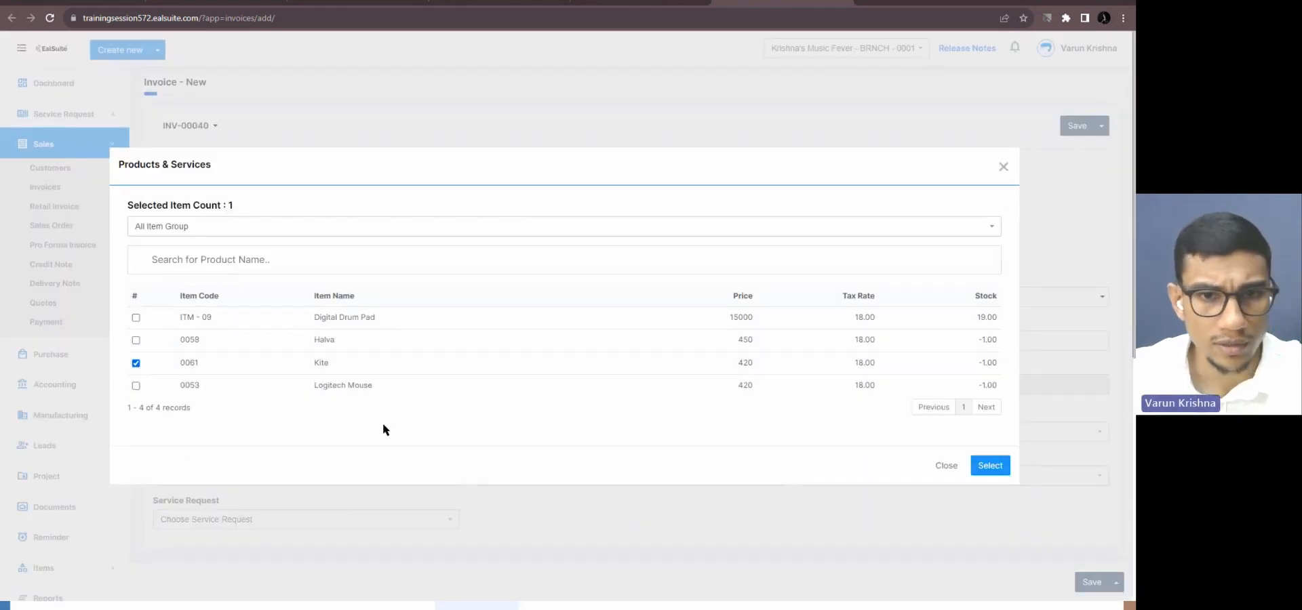
pyautogui.click(988, 466)
# - Examine the new invoice's Kite line price, tax and total along with the customer details
pyautogui.scroll(-5, 711, 448)
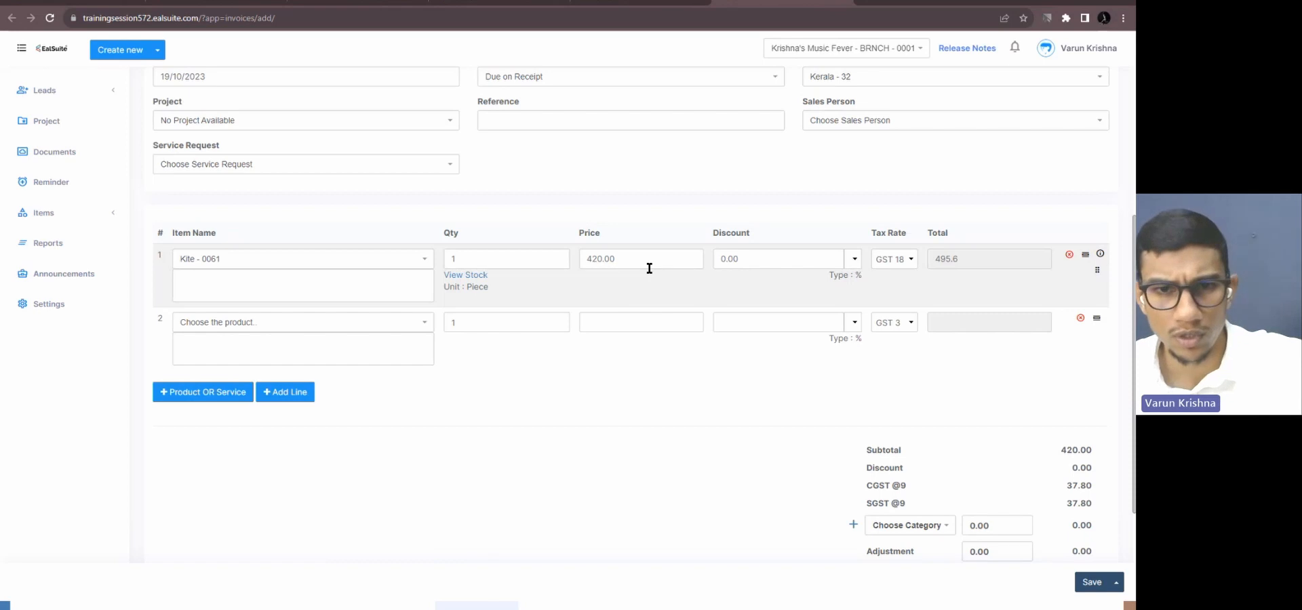
pyautogui.scroll(-3, 648, 268)
pyautogui.scroll(8, 648, 268)
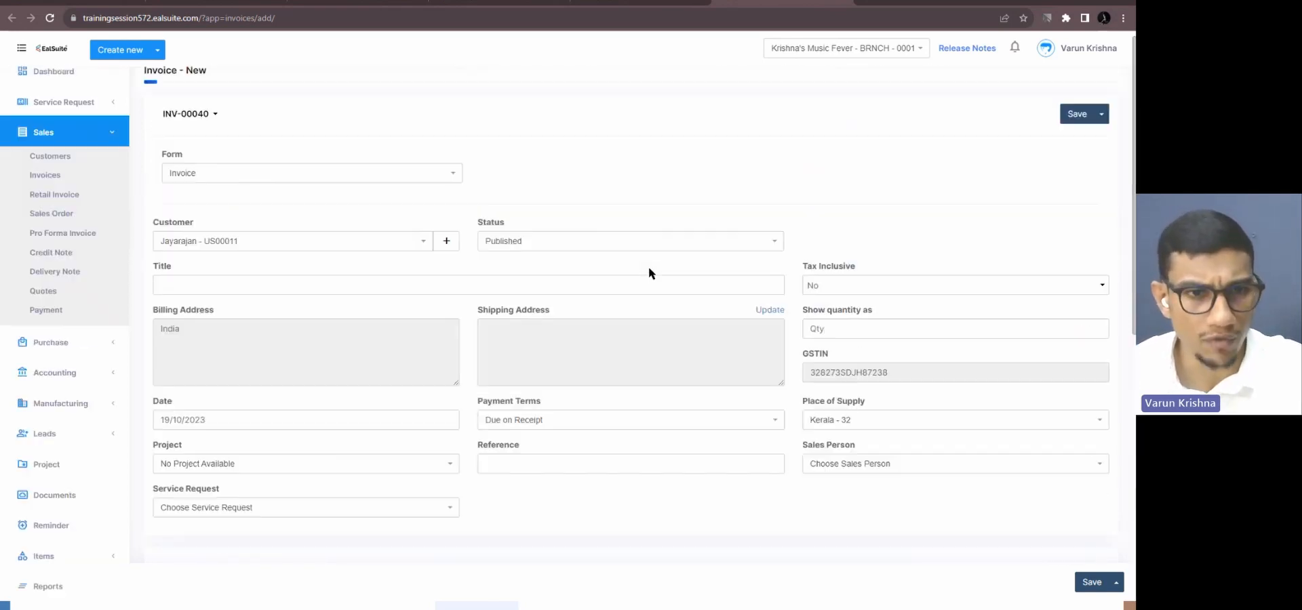
pyautogui.scroll(-3, 649, 271)
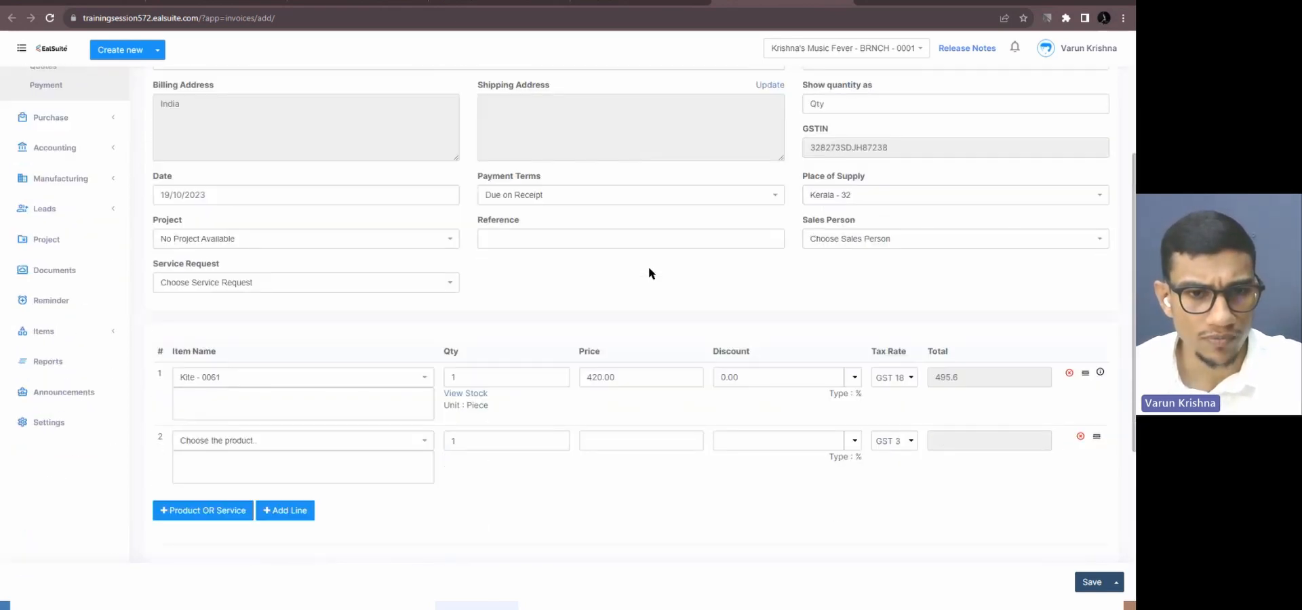
pyautogui.scroll(-1, 648, 273)
pyautogui.scroll(-2, 964, 319)
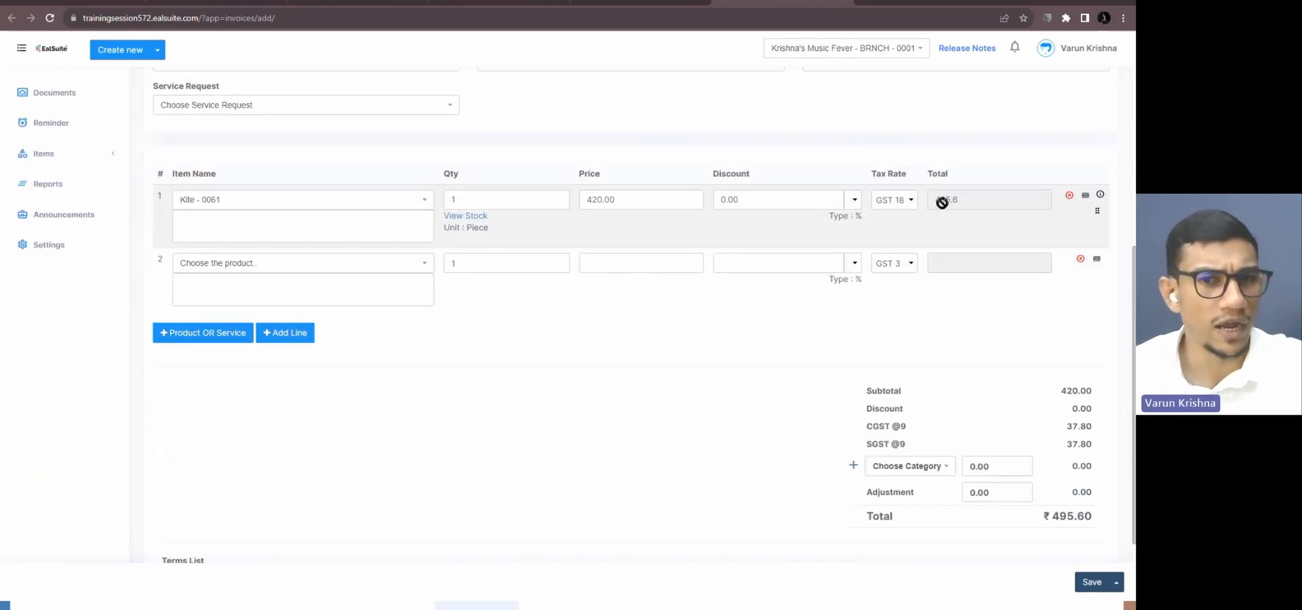
# - Review the new invoice's Kite line and totals, and save the invoice
pyautogui.scroll(-2, 1017, 372)
pyautogui.scroll(2, 1085, 543)
pyautogui.click(1087, 583)
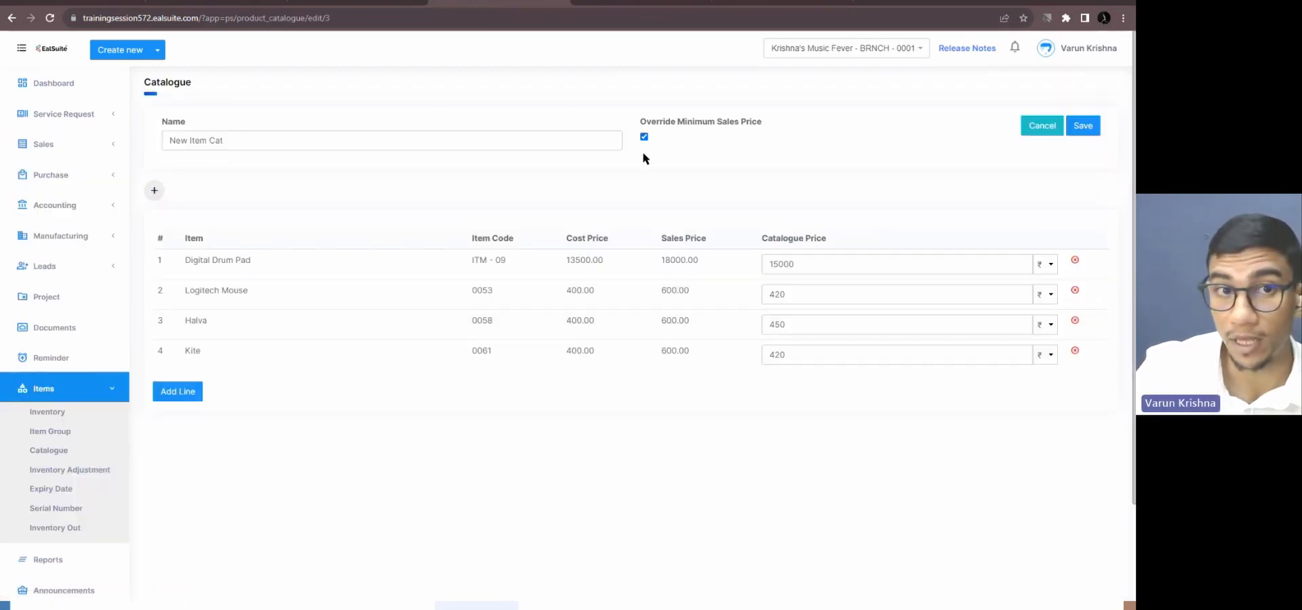
# - Turn off Override Minimum Sales Price for the New Item Cat catalogue and save the catalogue
pyautogui.click(644, 136)
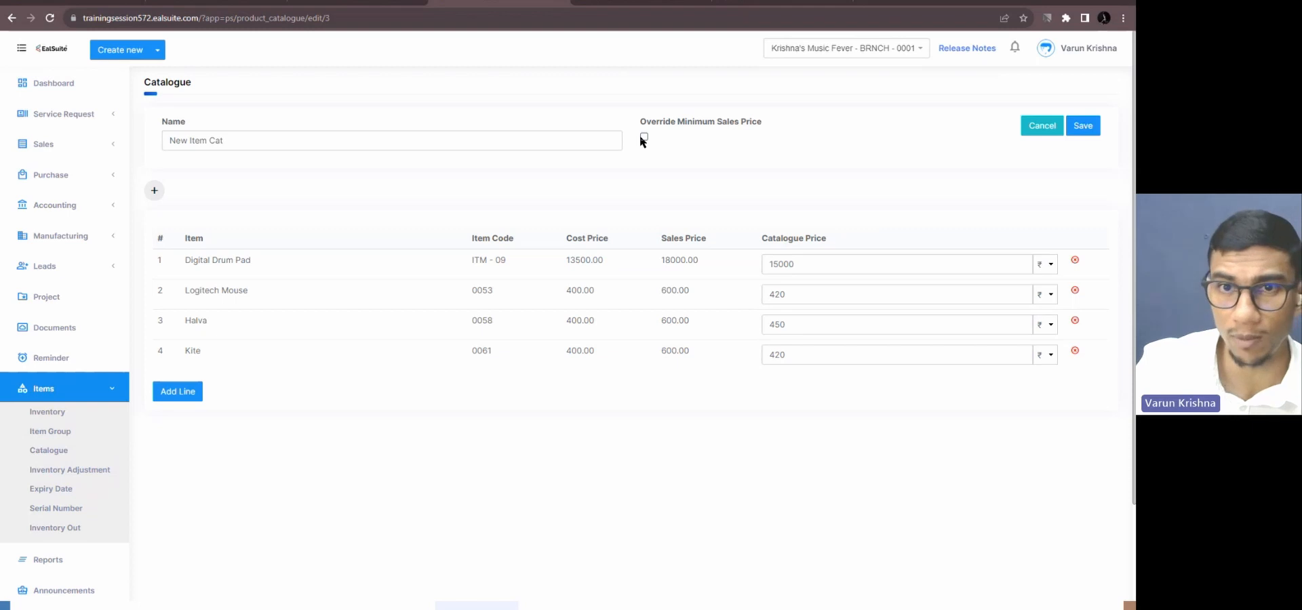
pyautogui.click(1085, 125)
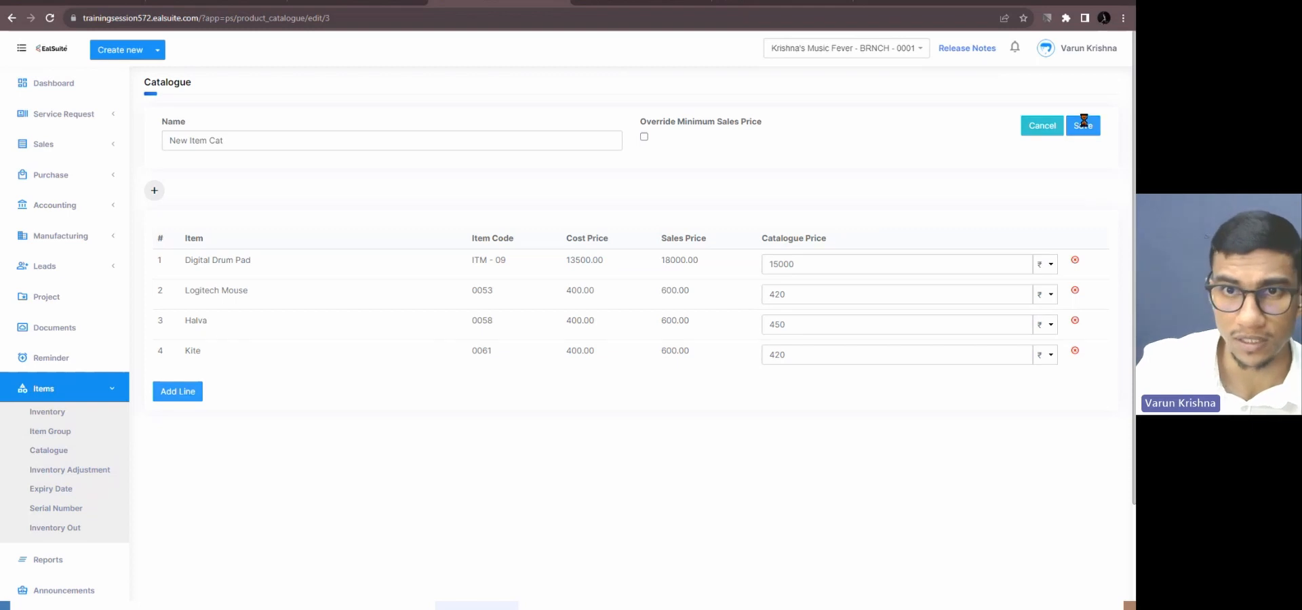
# - Return to editing invoice INV-00040 and try to save it again with the Kite line's catalogue price
pyautogui.click(748, 4)
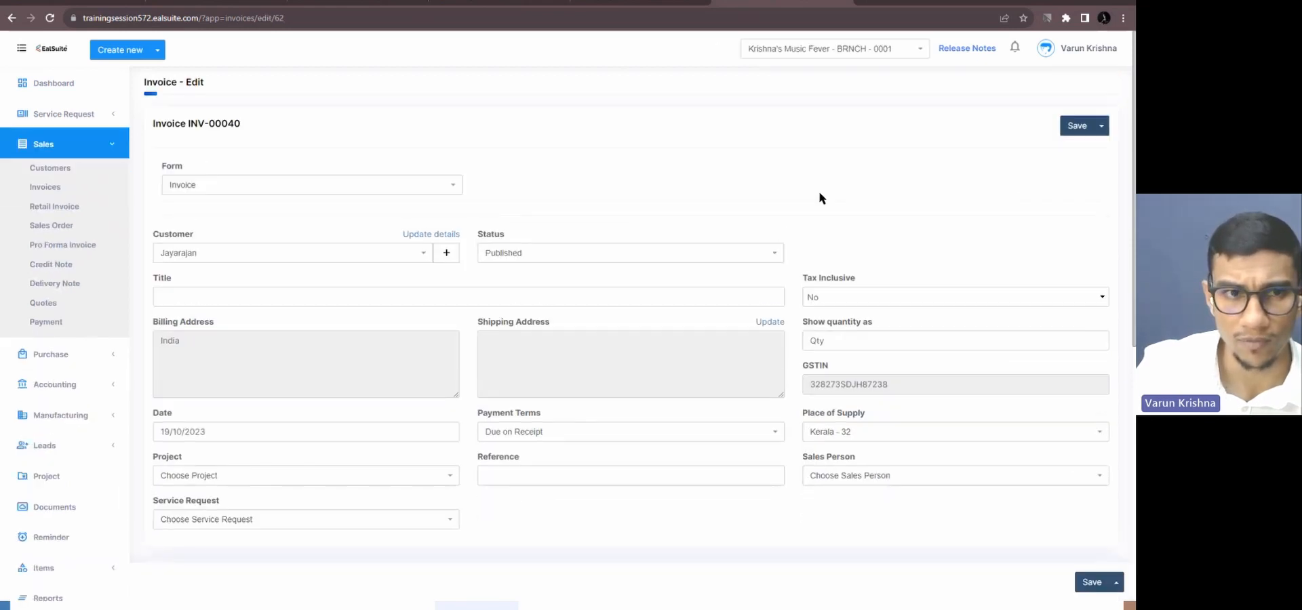
pyautogui.scroll(-7, 970, 484)
pyautogui.click(1089, 582)
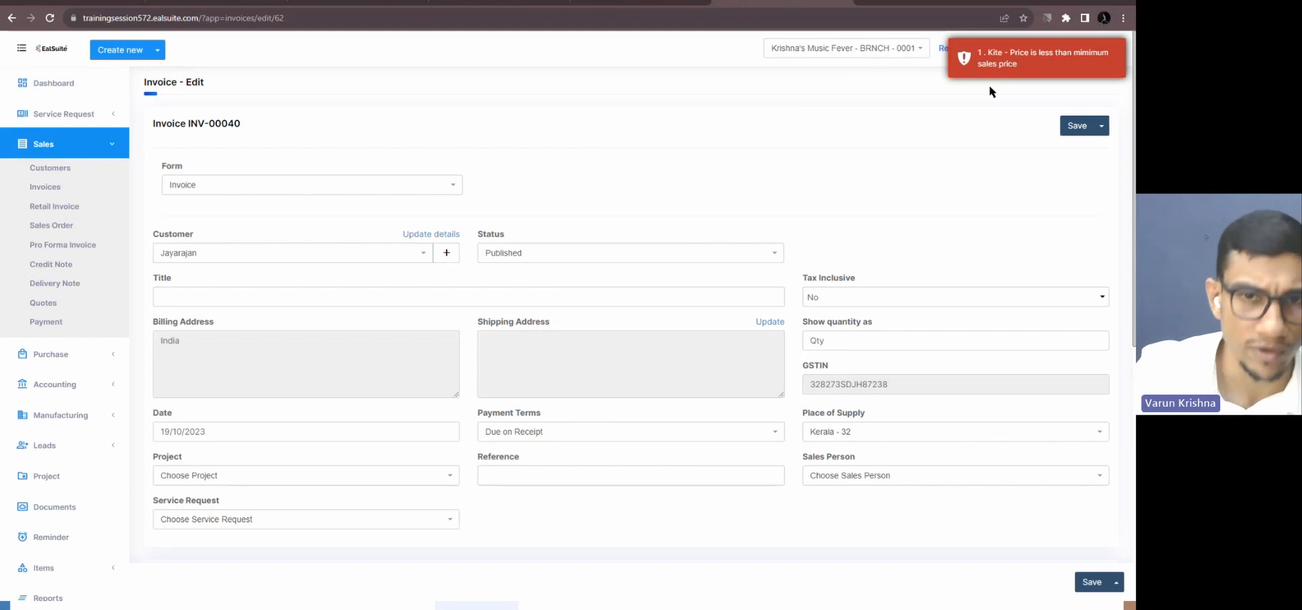
# - Reopen the New Item Cat catalogue to check its Override Minimum Sales Price option, and leave the invoice being edited without saving
pyautogui.click(501, 3)
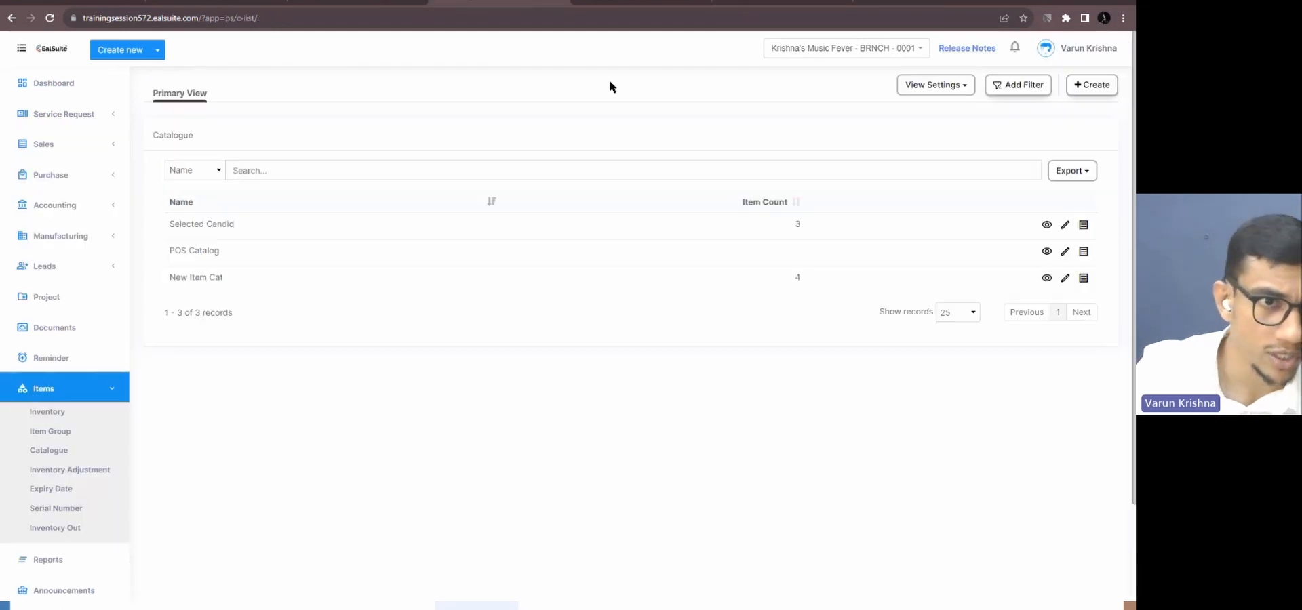
pyautogui.click(1065, 279)
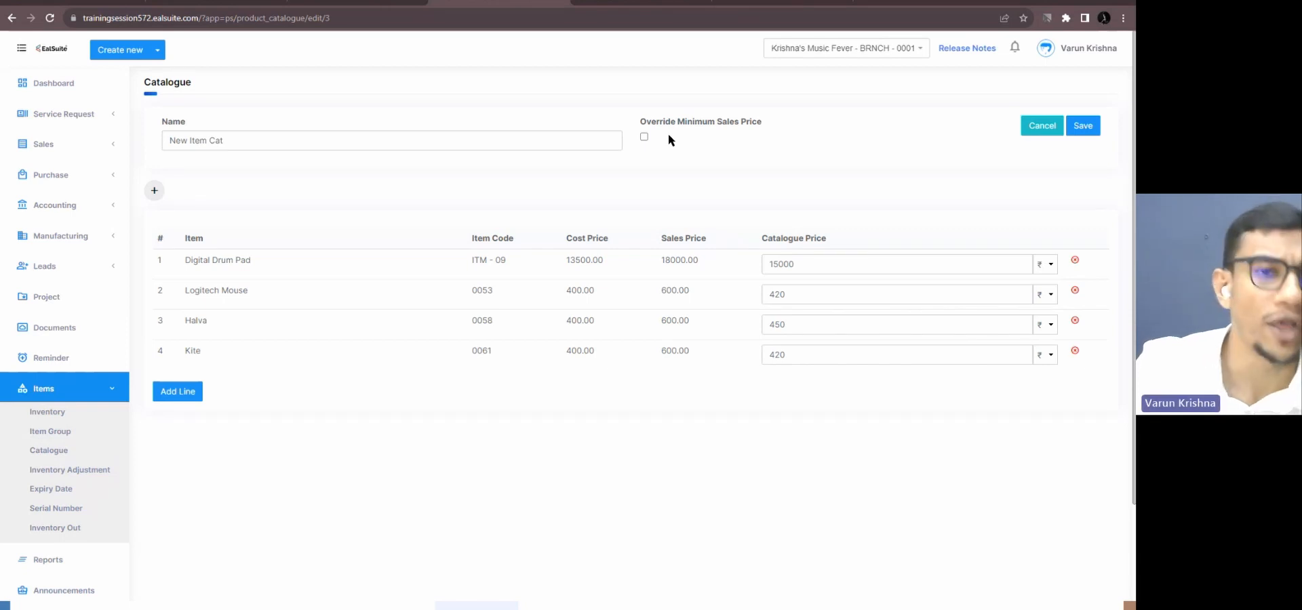
pyautogui.click(755, 6)
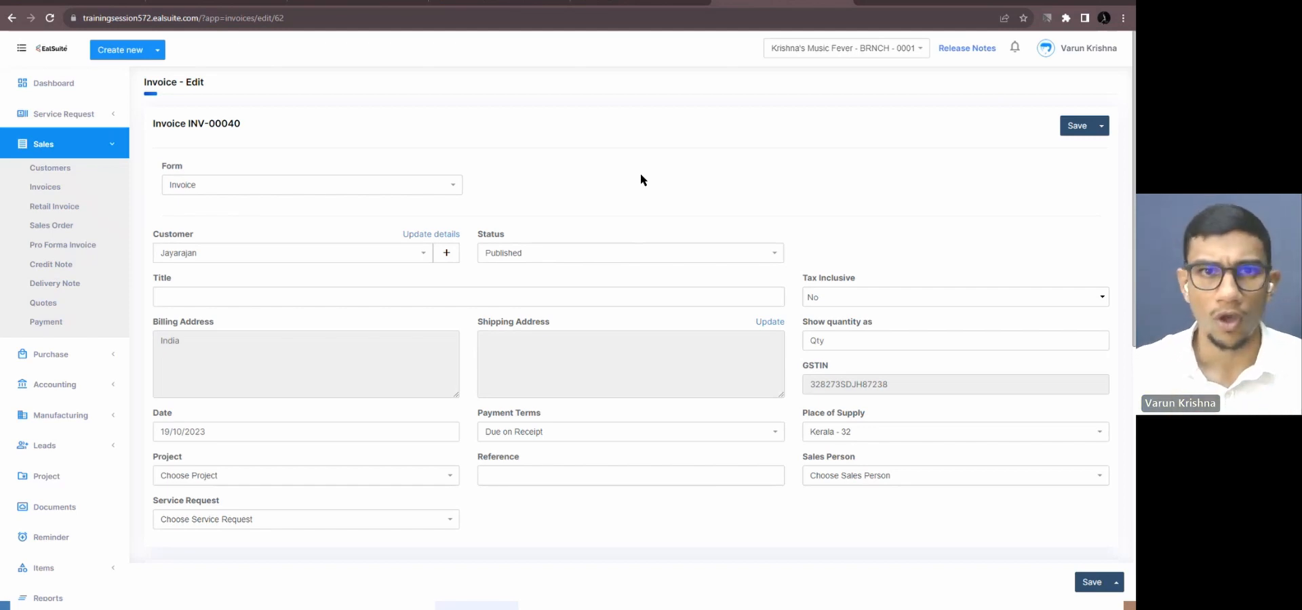
pyautogui.click(1123, 2)
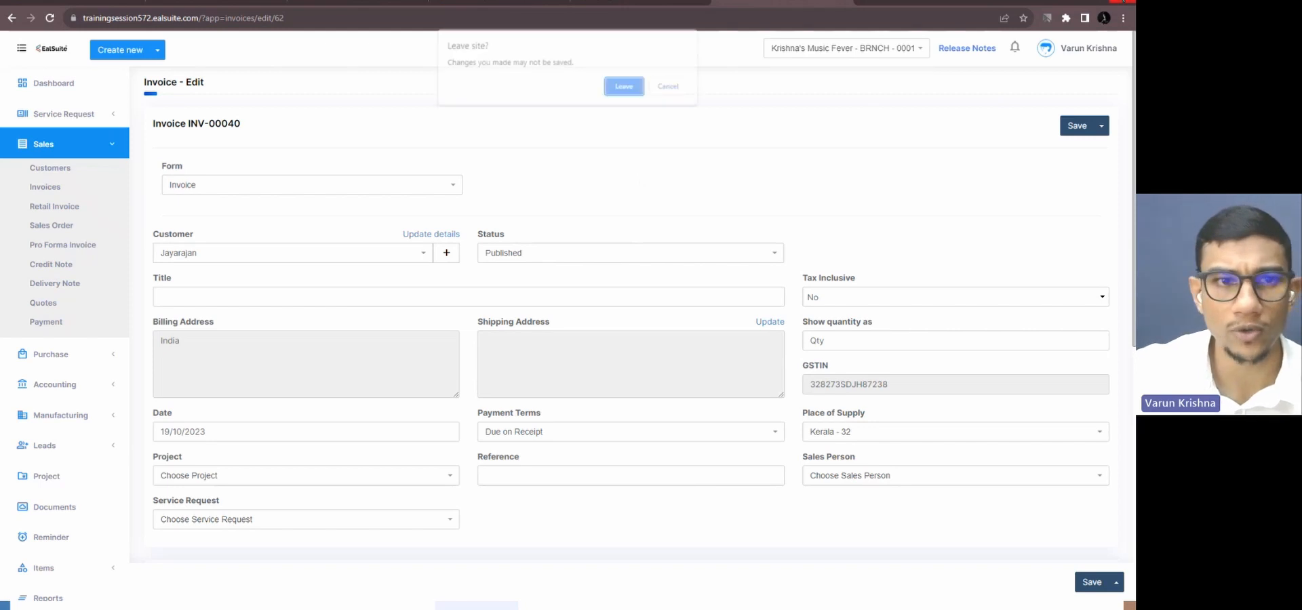
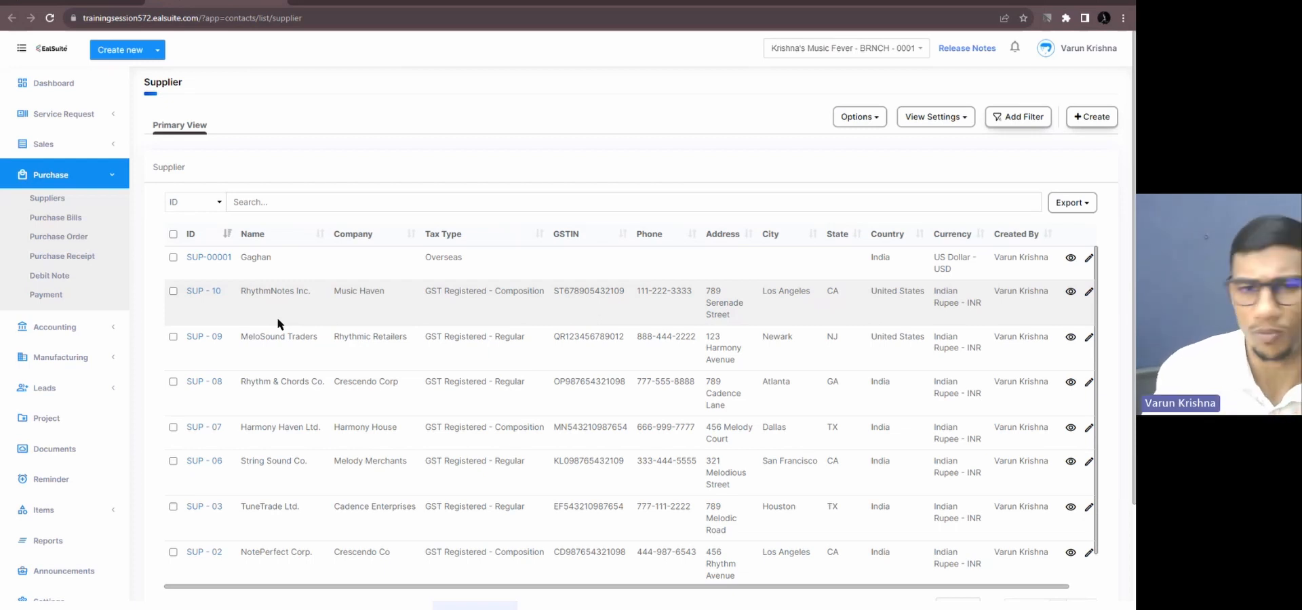
# - Bulk delete all listed suppliers after reviewing the dependency reasons for the records that cannot be deleted
pyautogui.click(173, 234)
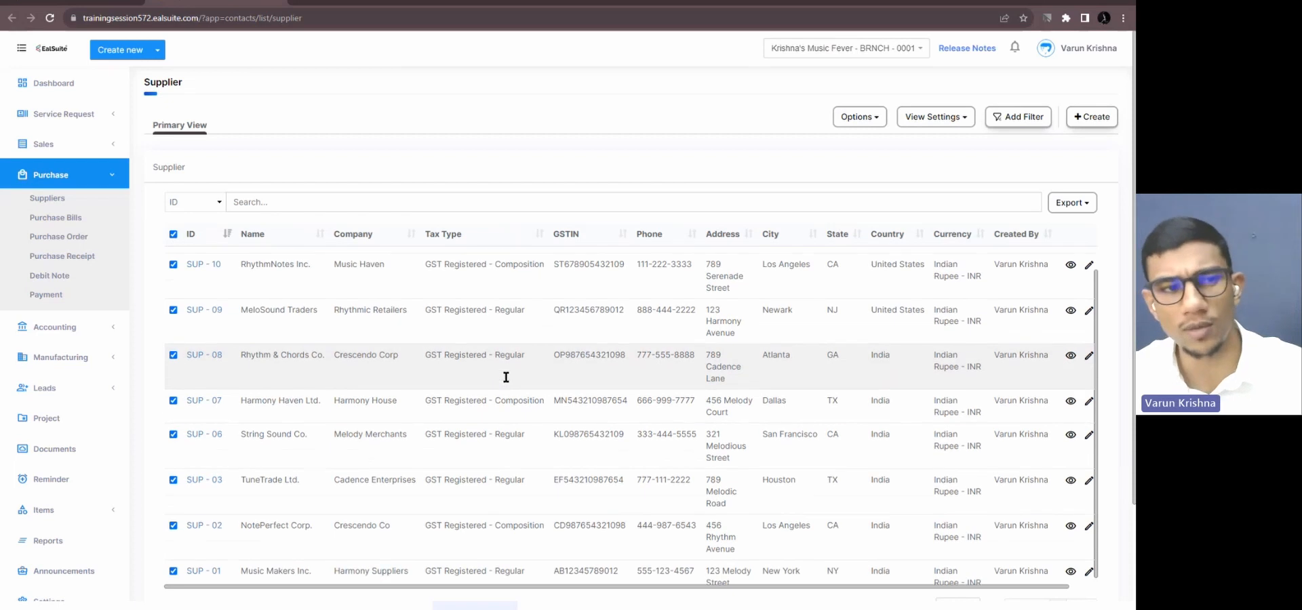
pyautogui.click(857, 119)
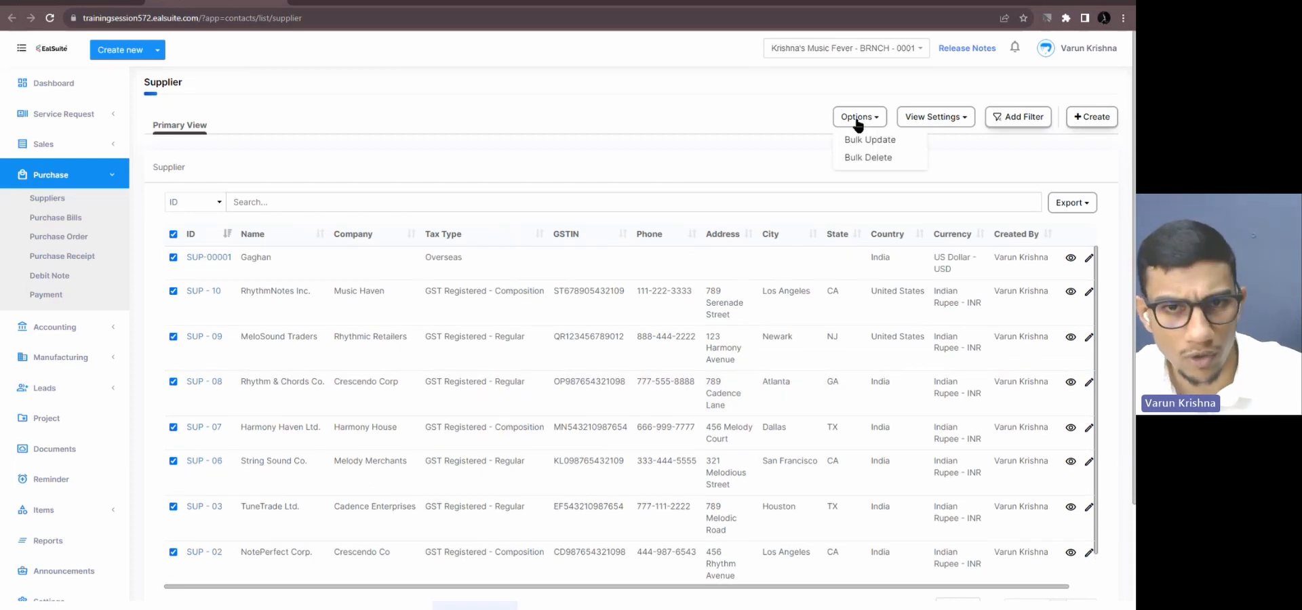
pyautogui.click(869, 159)
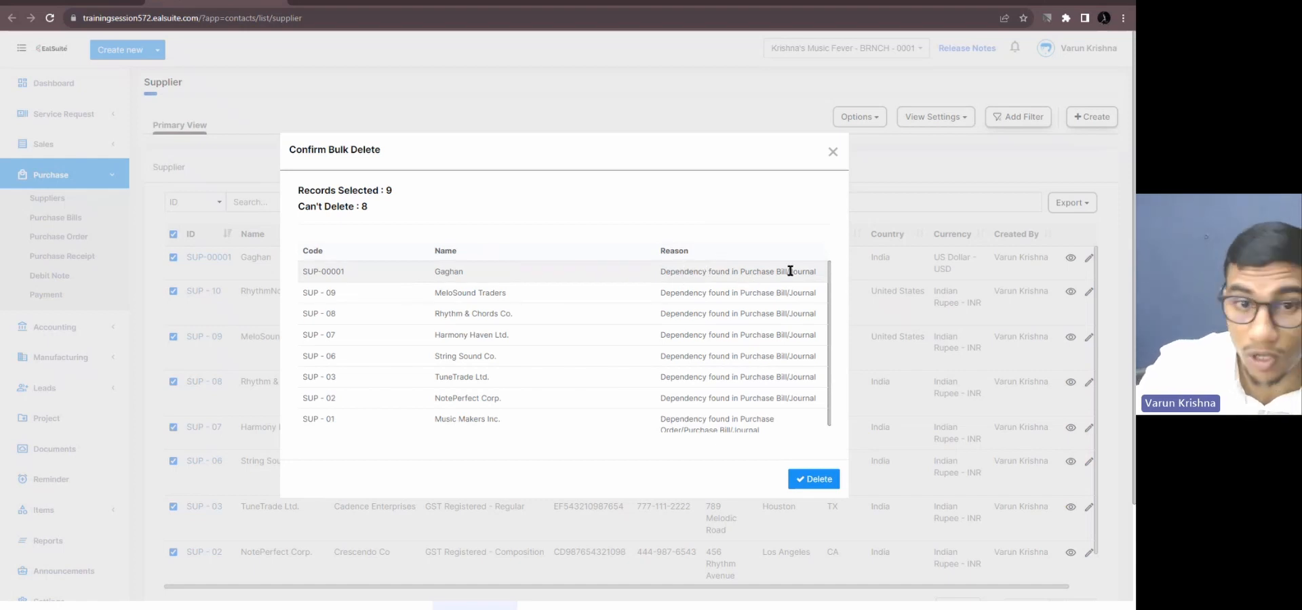
pyautogui.scroll(-1, 759, 386)
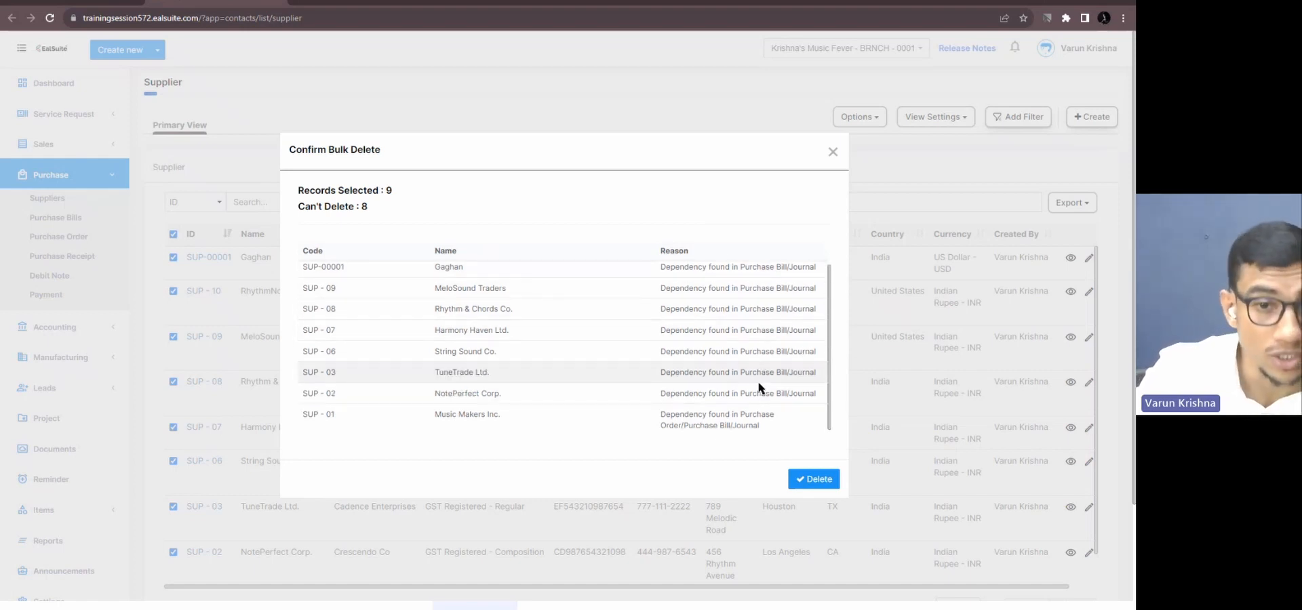
pyautogui.scroll(1, 445, 268)
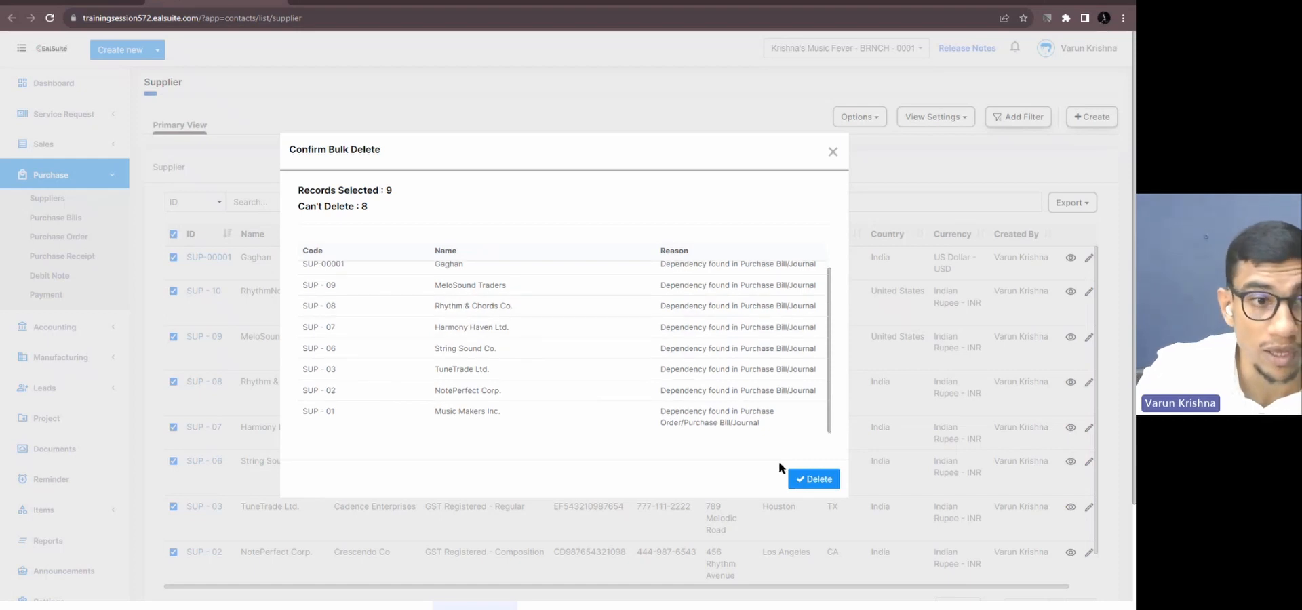
pyautogui.click(800, 478)
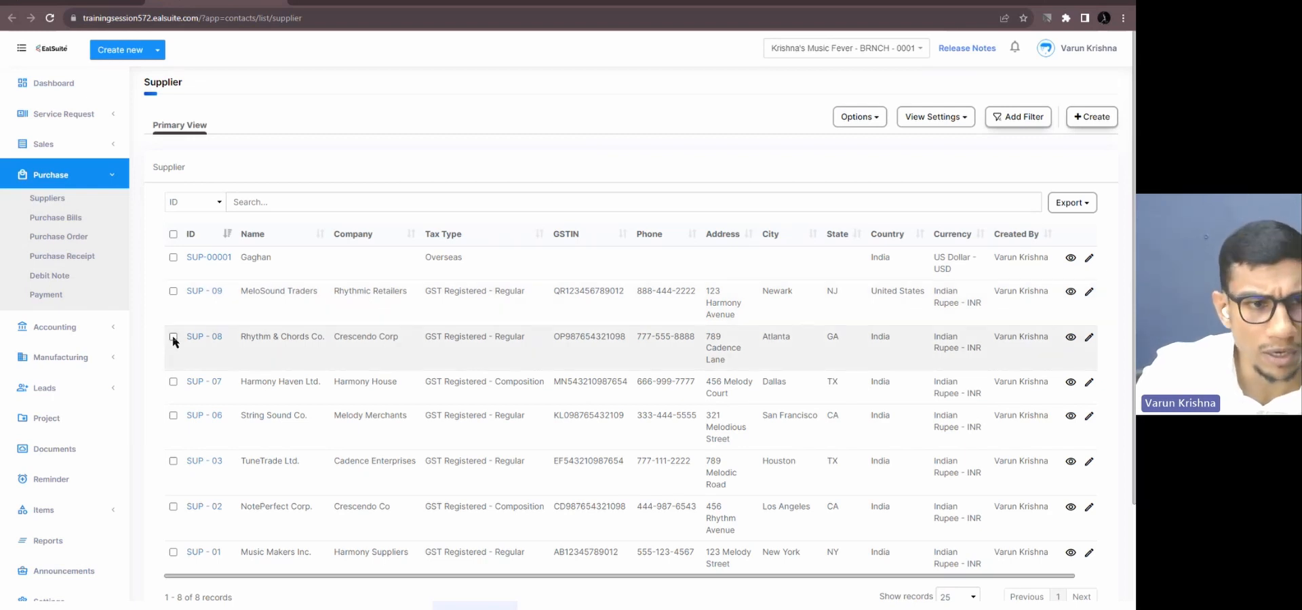
# - Bulk update the Country field to United States for suppliers Rhythm & Chords Co. and Harmony Haven Ltd
pyautogui.click(173, 337)
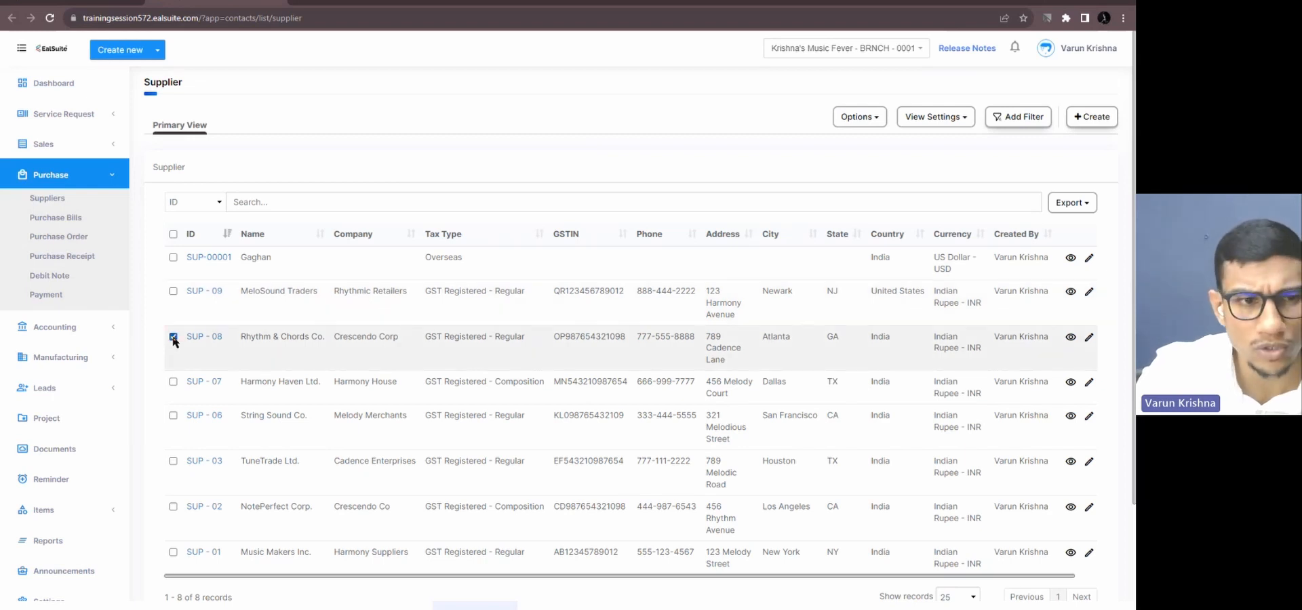
pyautogui.click(175, 382)
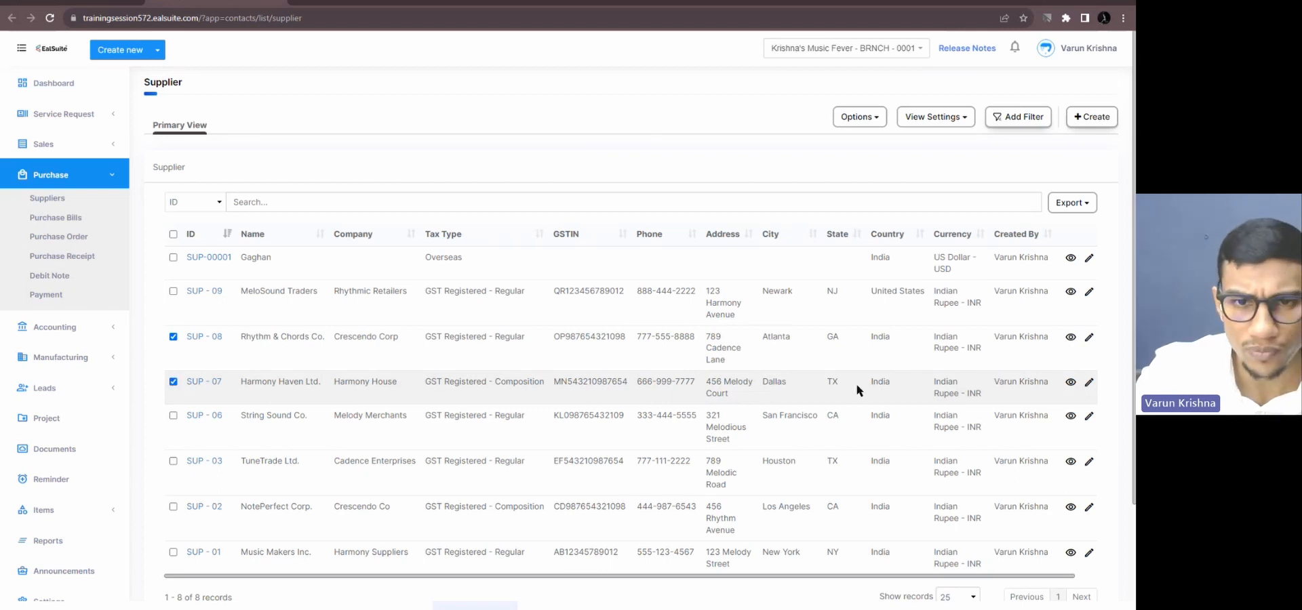
pyautogui.click(872, 120)
pyautogui.click(878, 146)
pyautogui.click(270, 335)
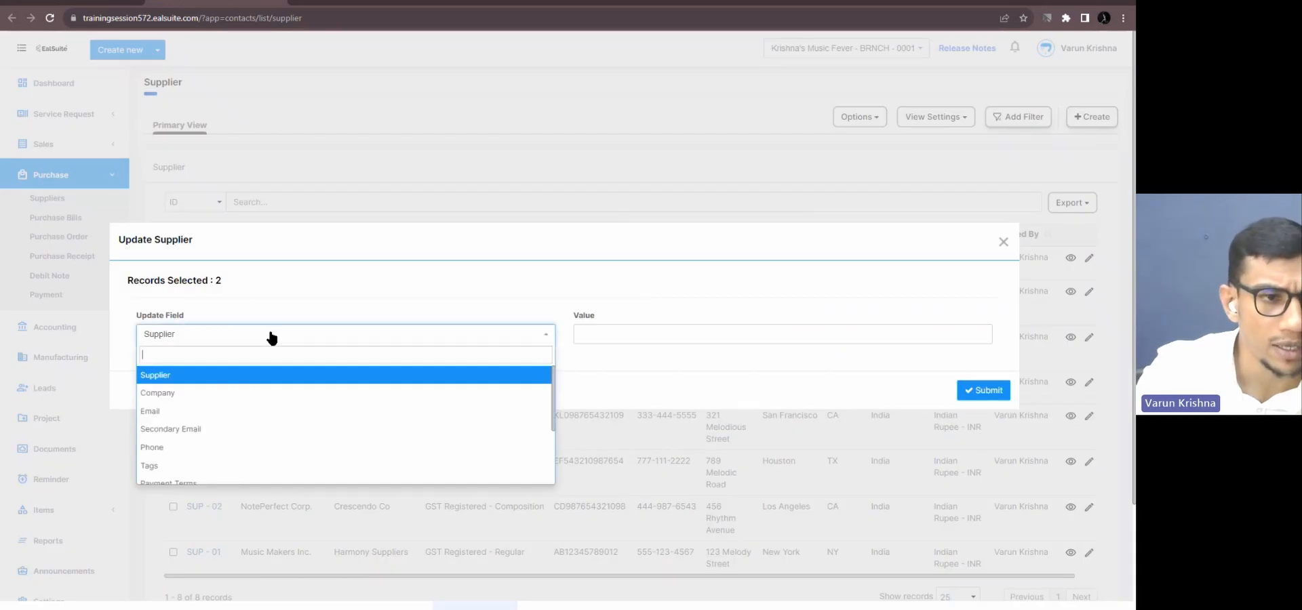
pyautogui.write('co')
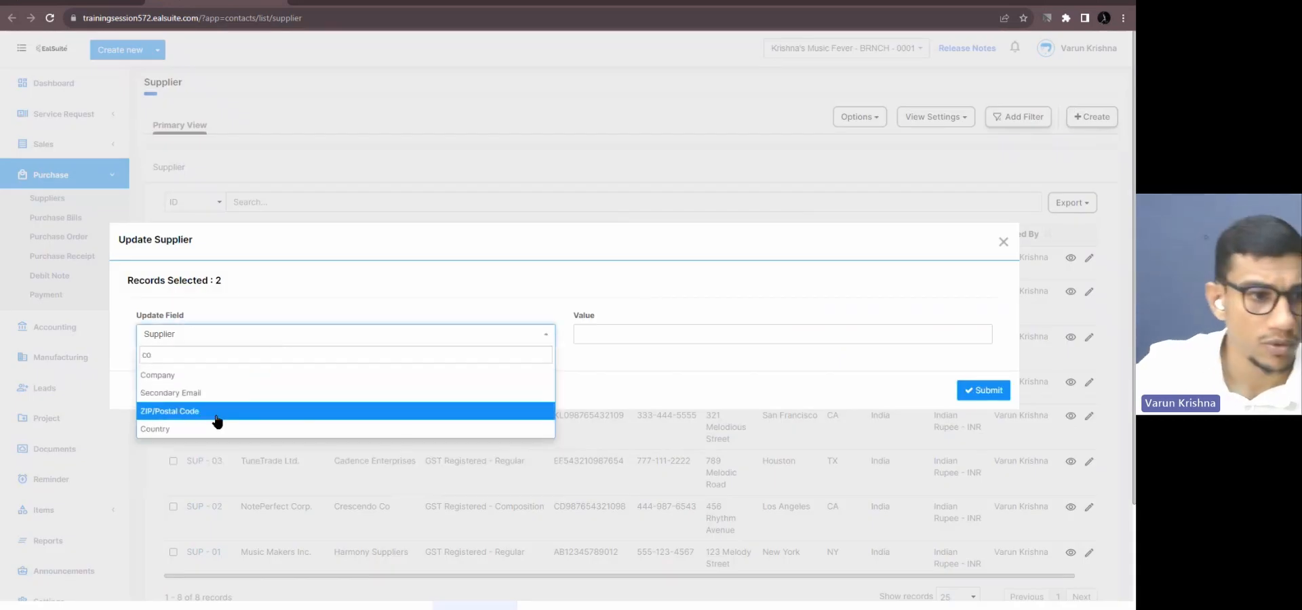
pyautogui.click(218, 427)
pyautogui.click(622, 334)
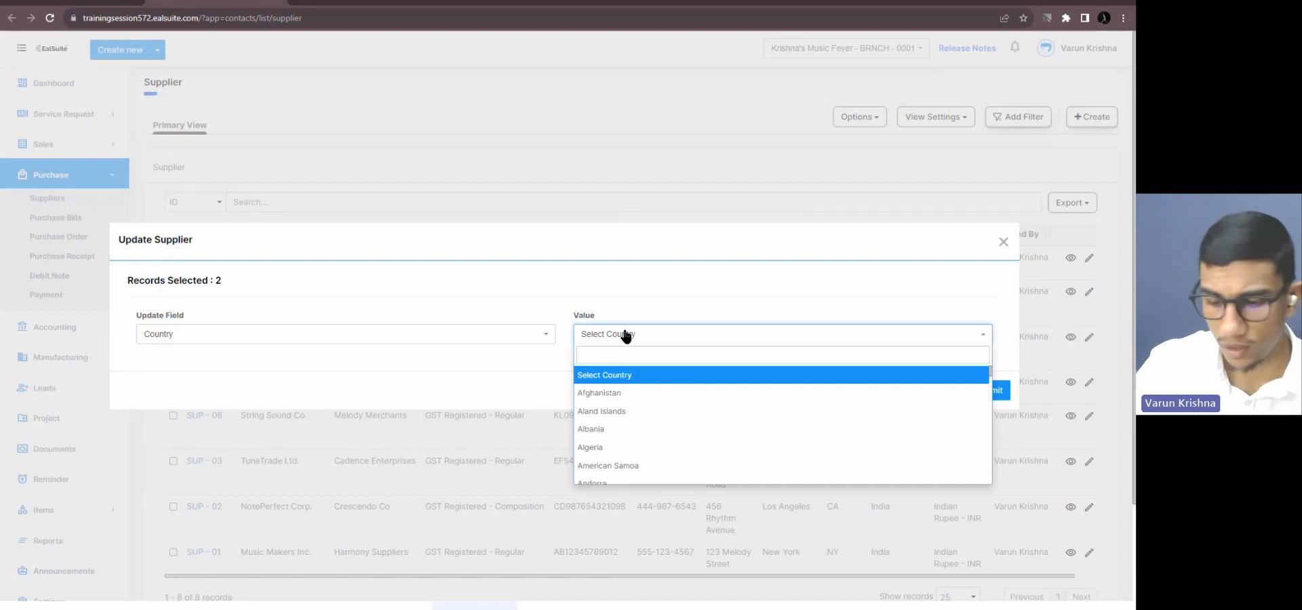
pyautogui.write('united')
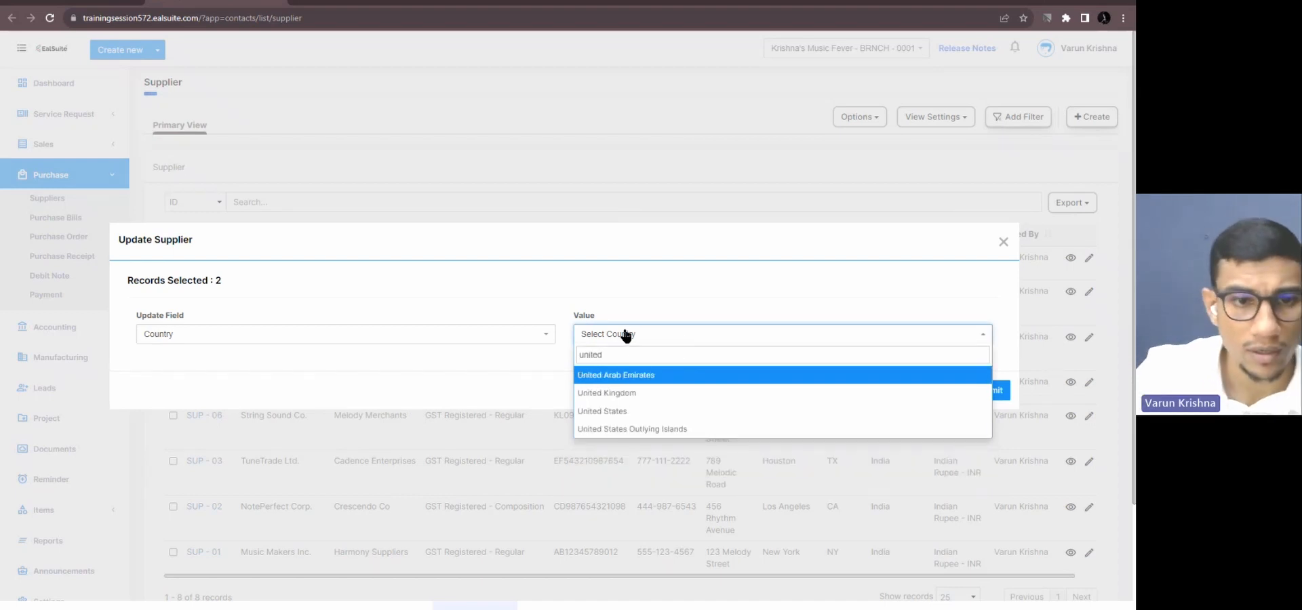
pyautogui.click(628, 411)
pyautogui.click(980, 391)
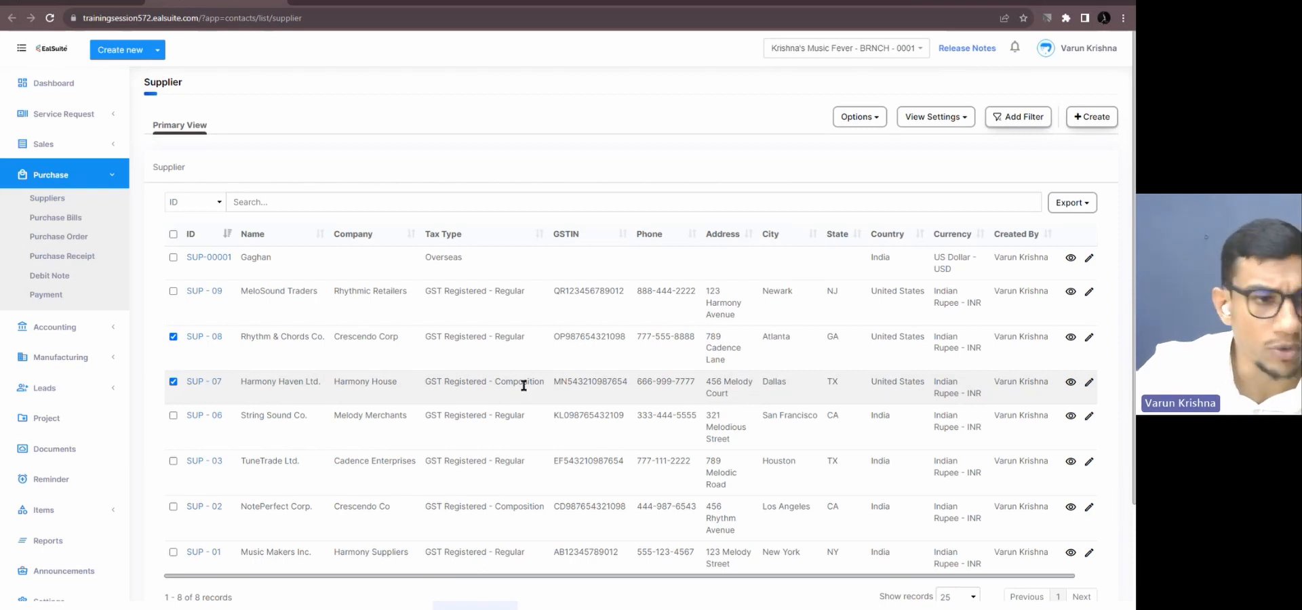
# - Clear the supplier selection and open the inventory items list
pyautogui.click(173, 382)
pyautogui.click(172, 337)
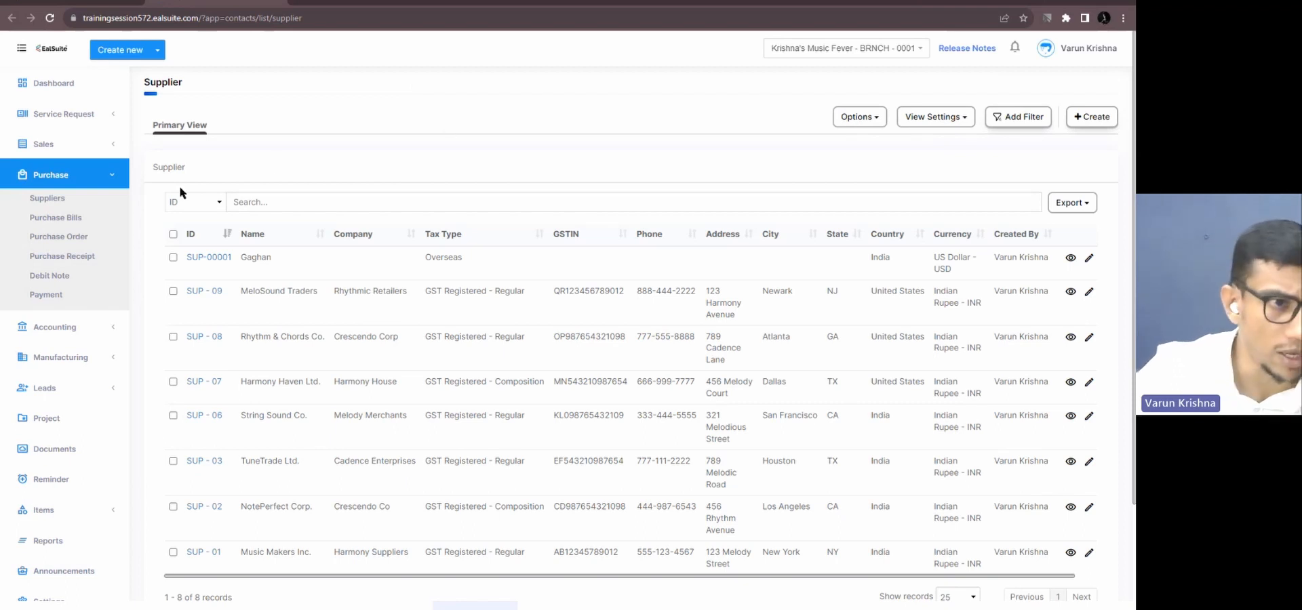
pyautogui.click(98, 184)
pyautogui.click(67, 386)
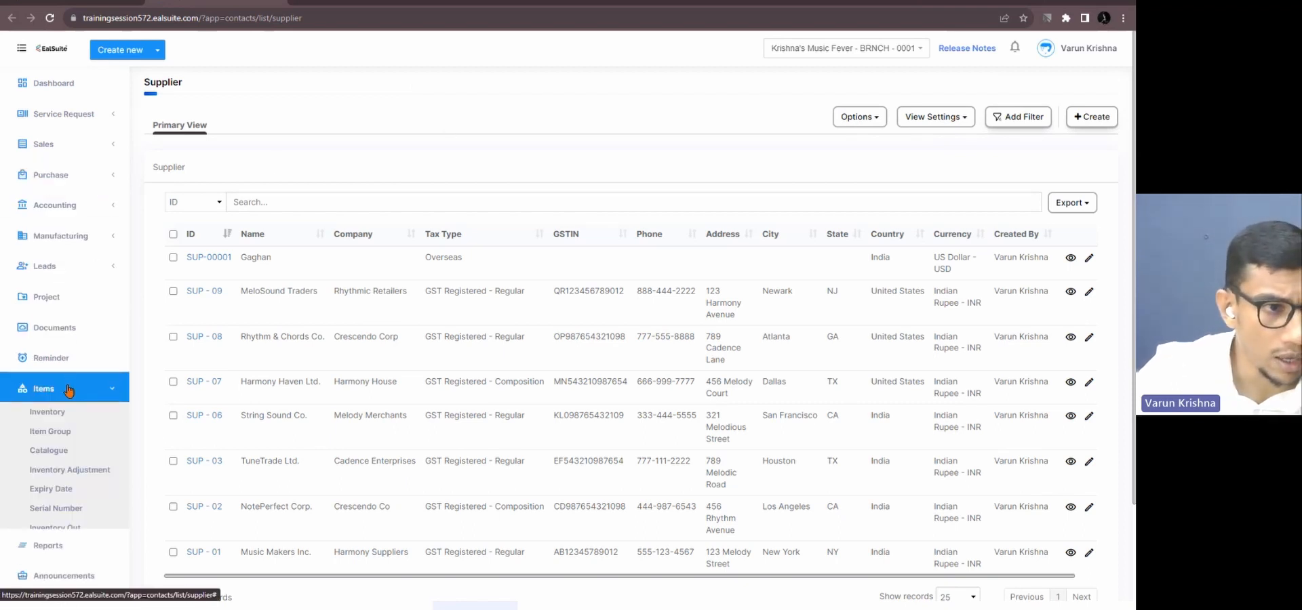
pyautogui.click(66, 411)
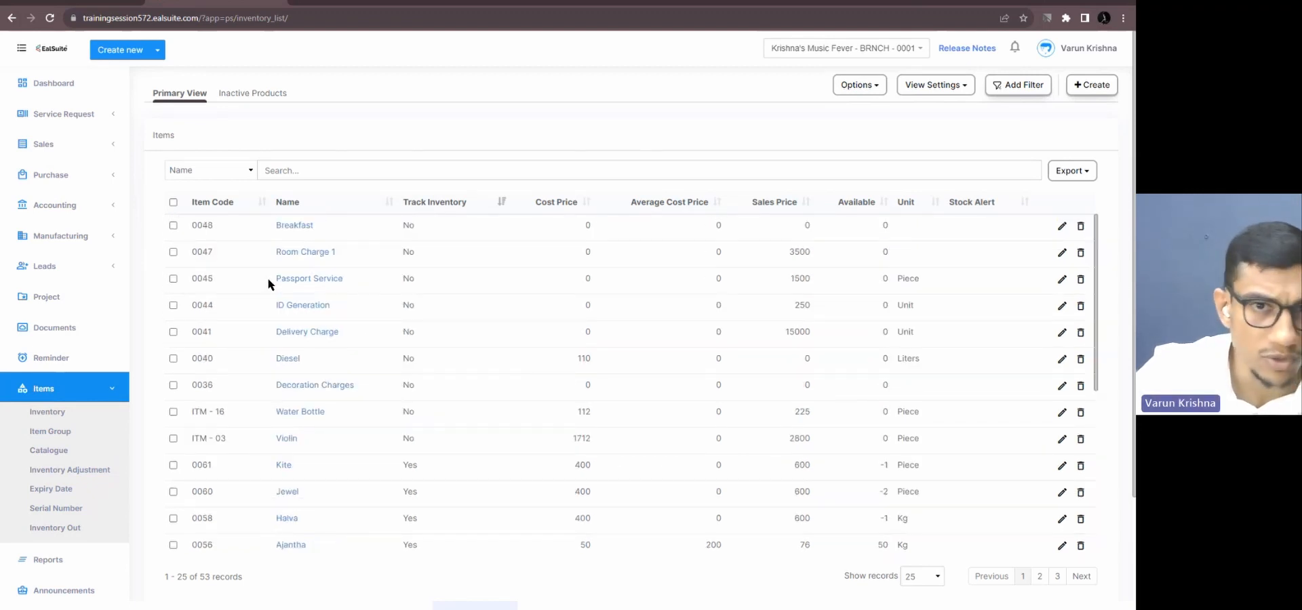
# - Select all listed inventory items, review the dependency reasons in their bulk delete check, and cancel it and clear the selection
pyautogui.click(872, 86)
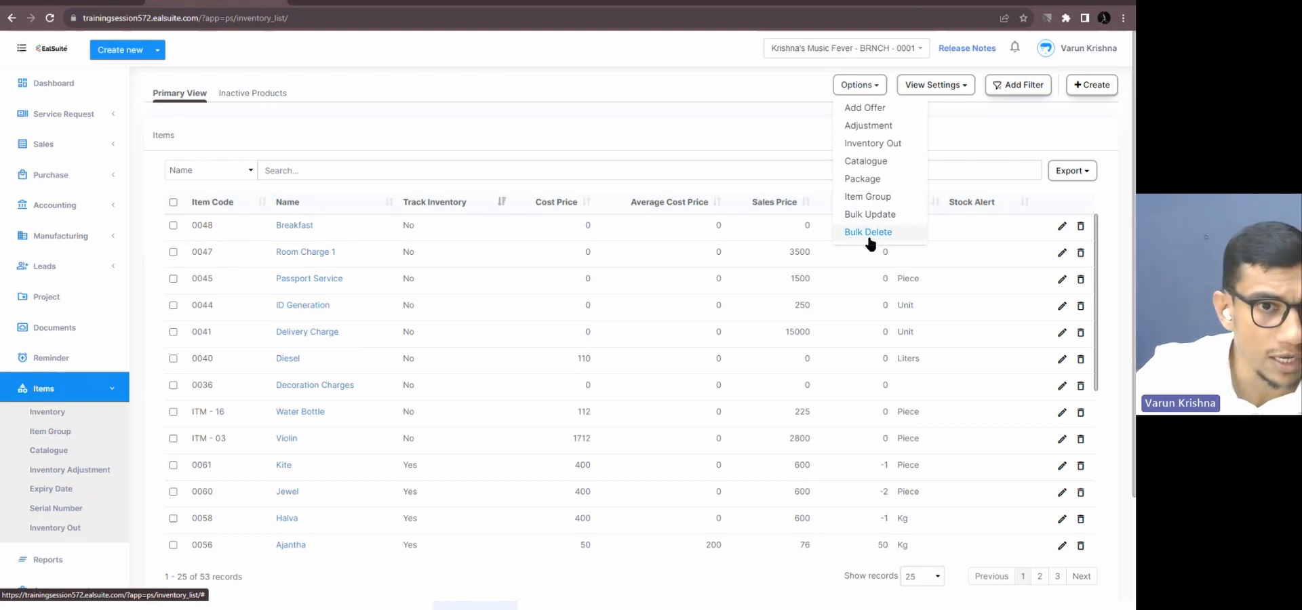
pyautogui.click(677, 145)
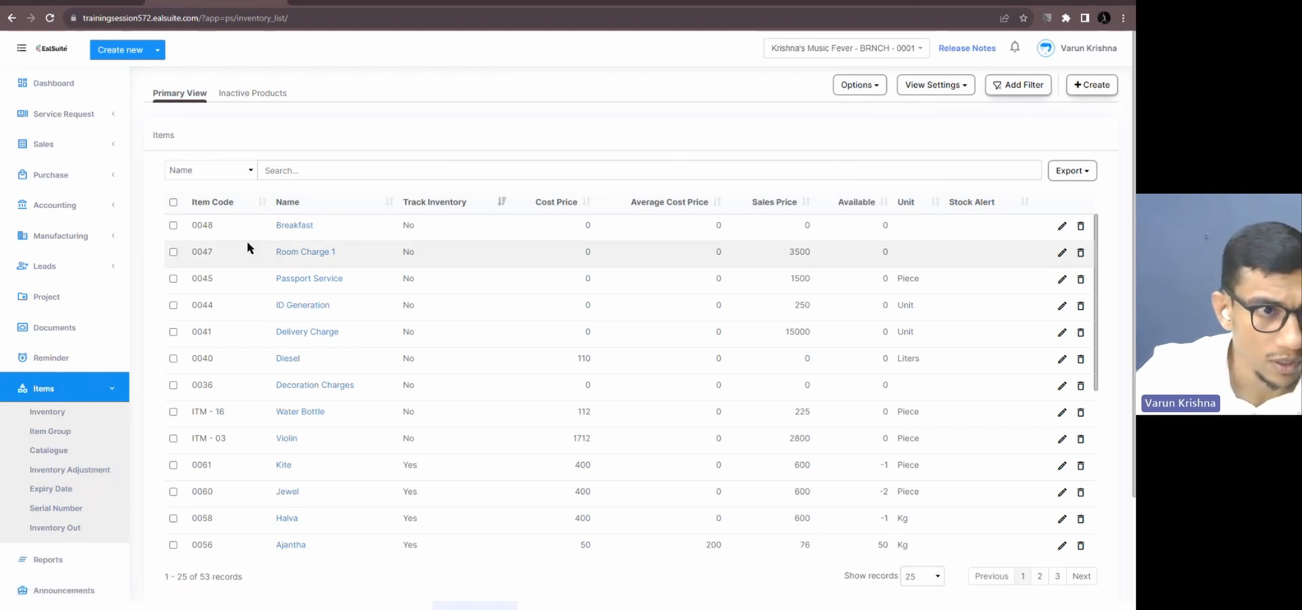
pyautogui.click(173, 203)
pyautogui.click(865, 91)
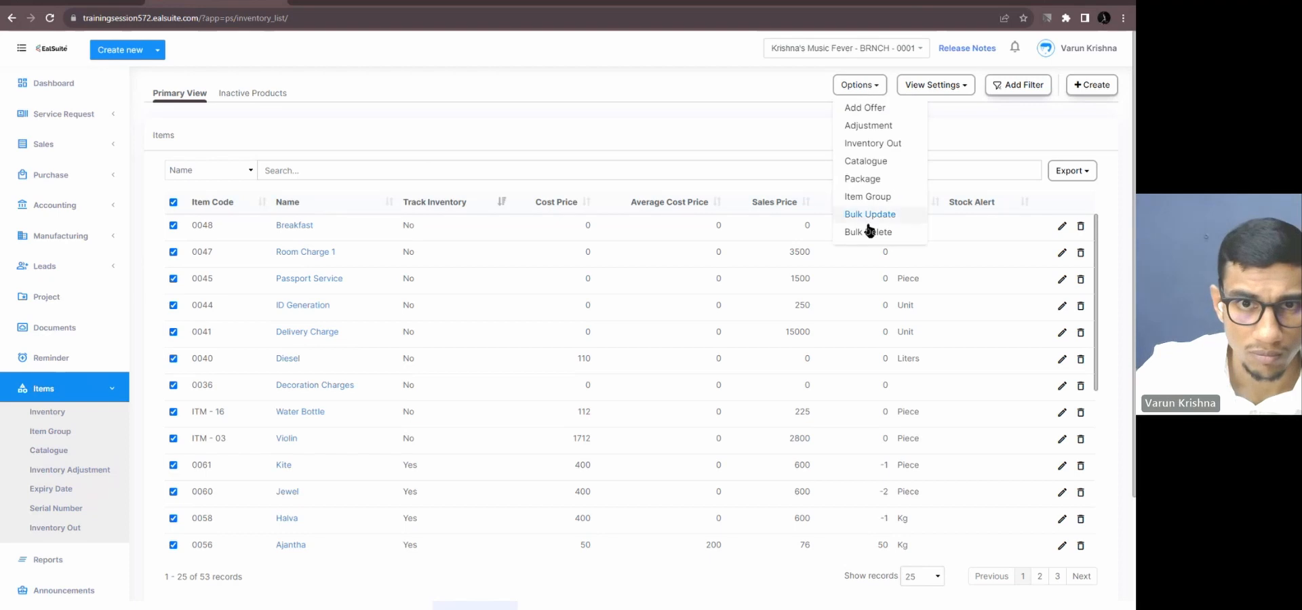
pyautogui.click(868, 231)
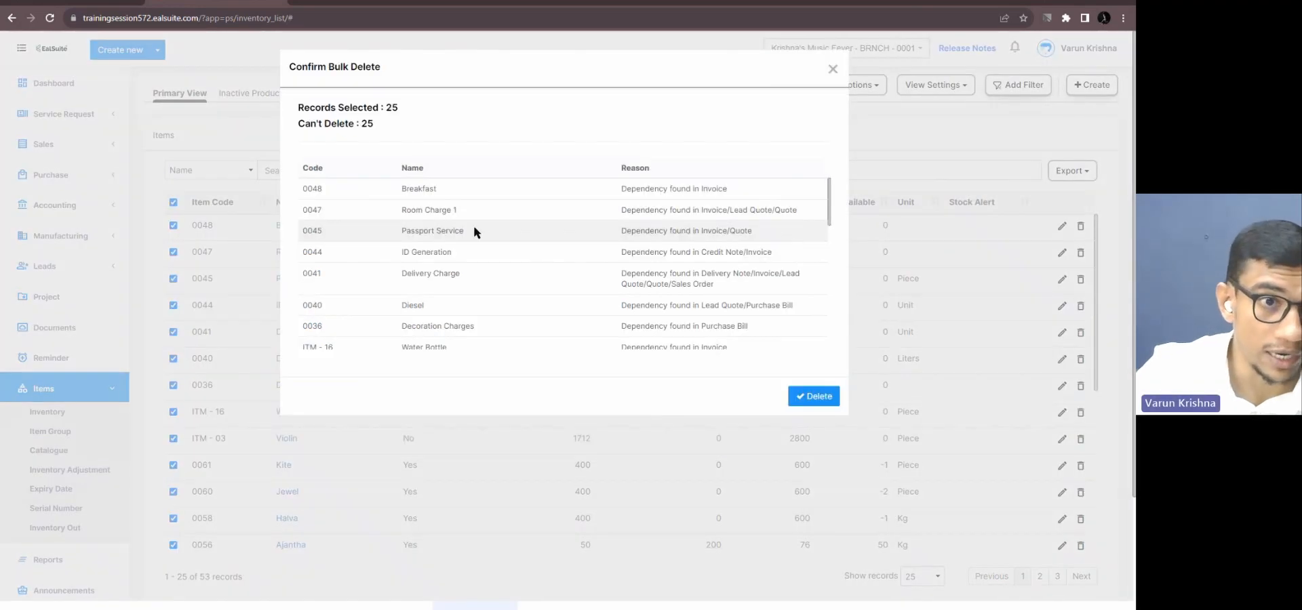
pyautogui.scroll(-5, 473, 230)
pyautogui.scroll(5, 474, 224)
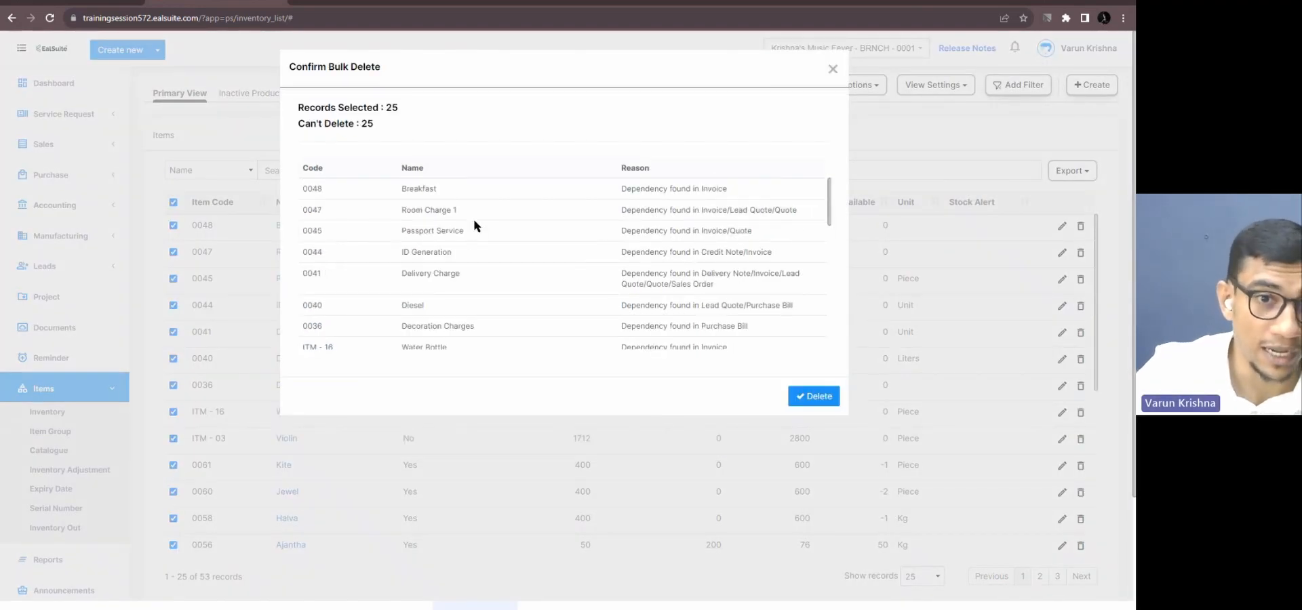
pyautogui.scroll(-5, 473, 225)
pyautogui.click(832, 68)
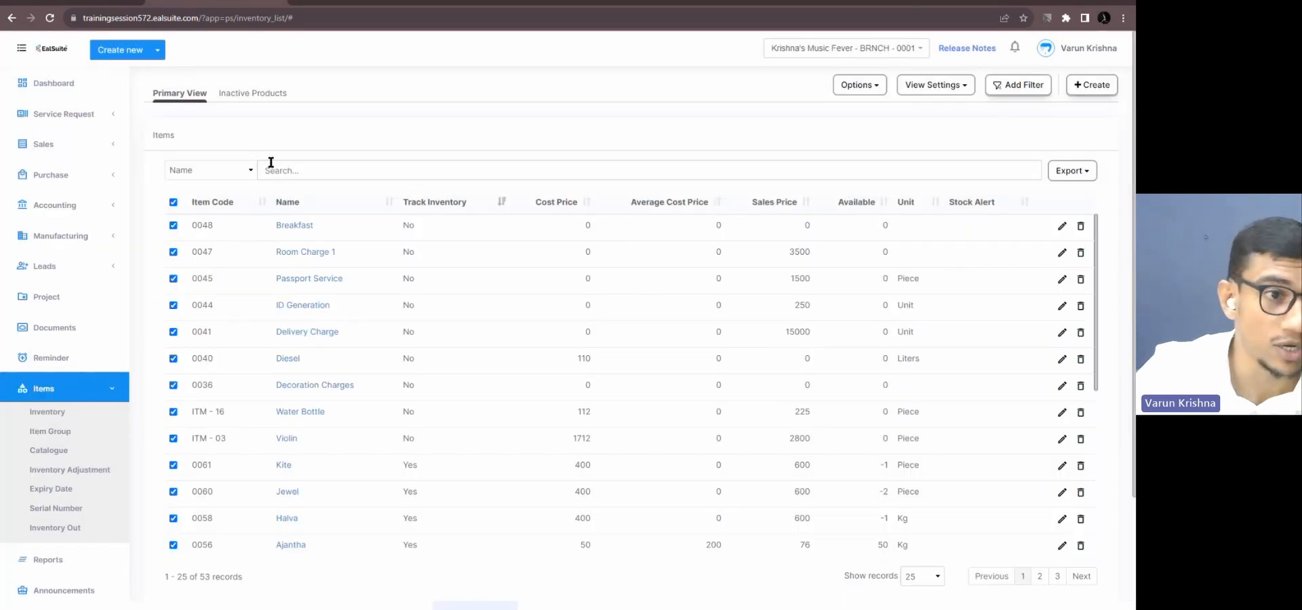
pyautogui.click(174, 202)
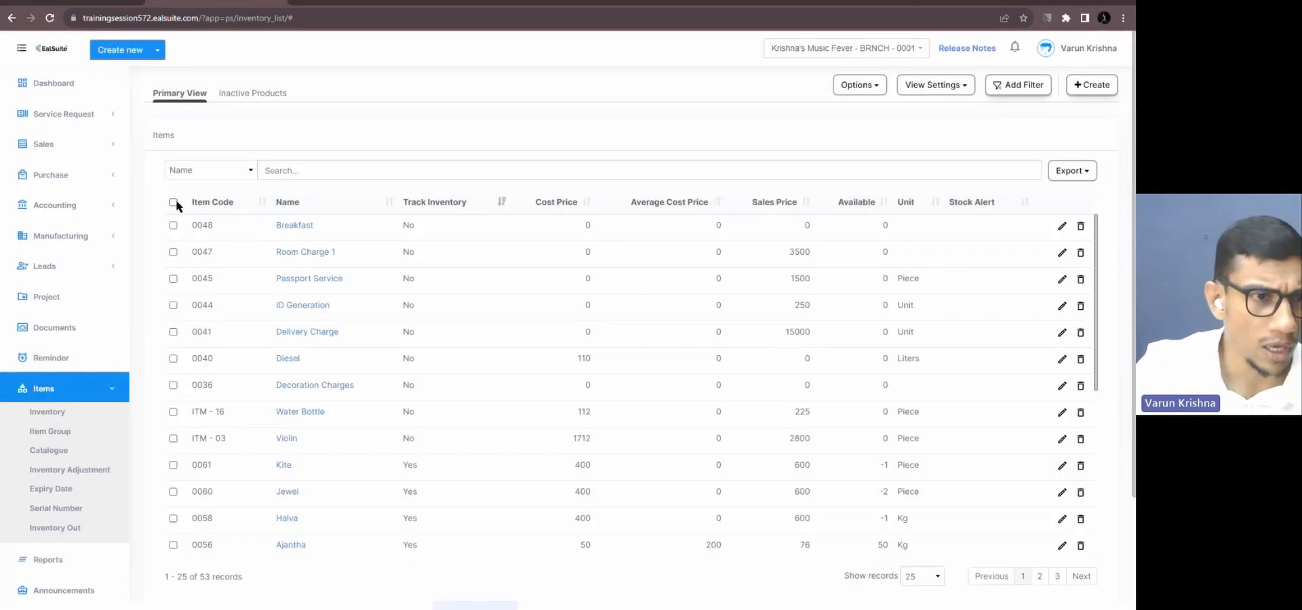
# - Run the bulk delete check on all listed items once more, examine the dependency reasons per item, and close it without deleting
pyautogui.click(174, 202)
pyautogui.click(858, 84)
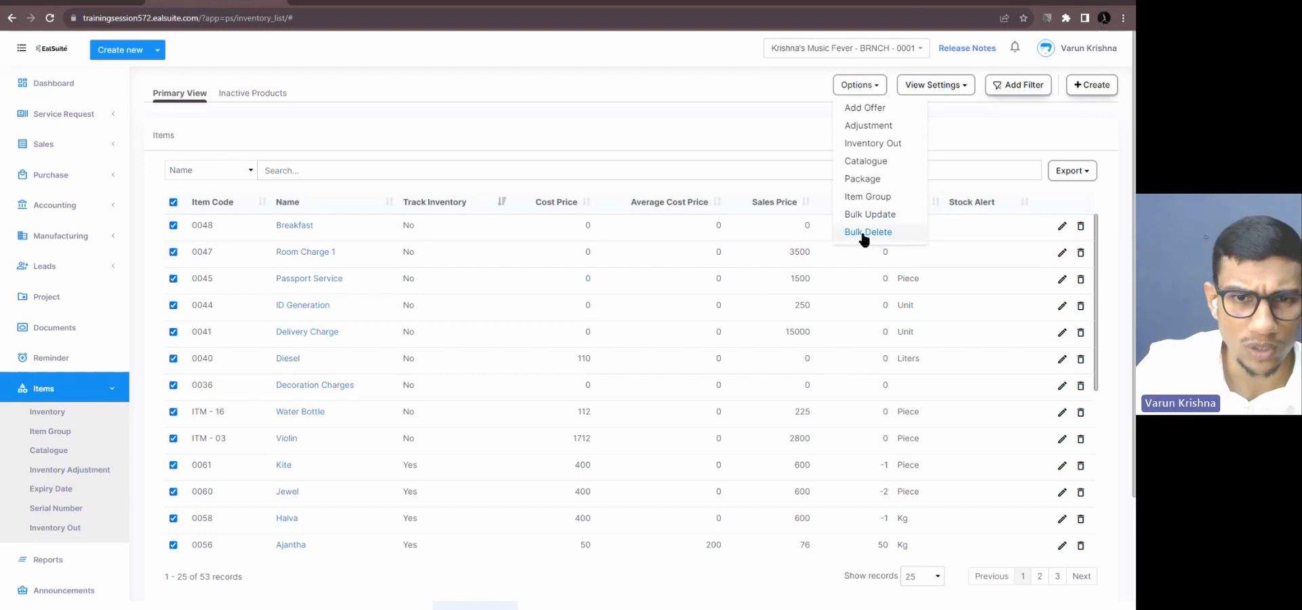
pyautogui.click(866, 232)
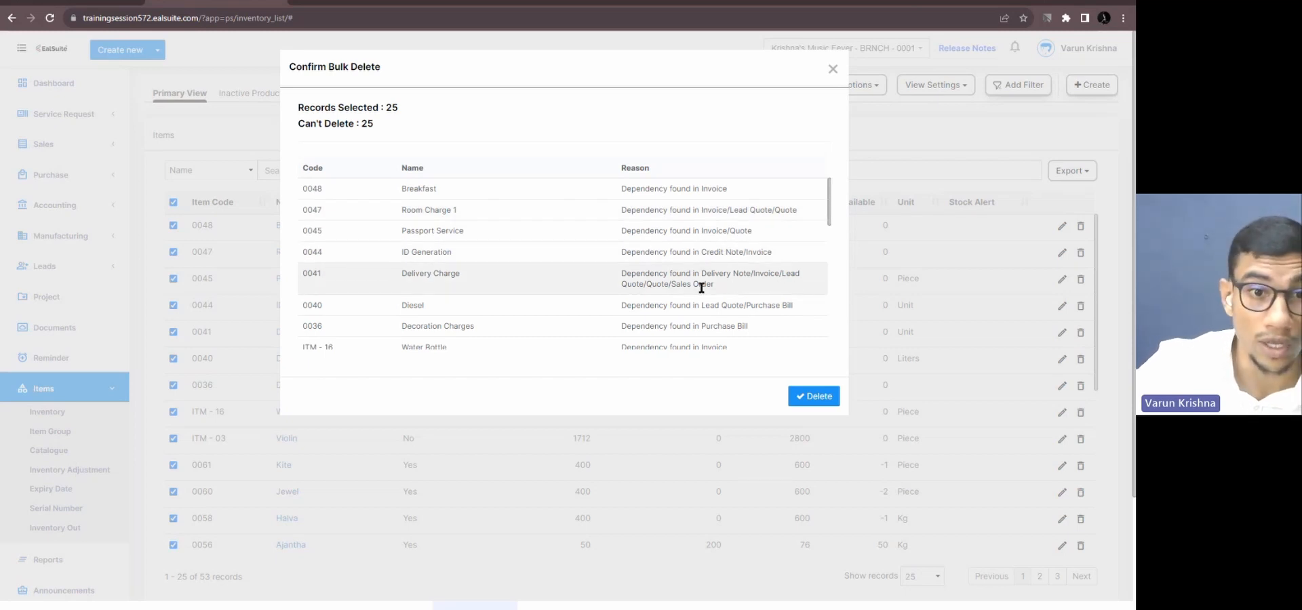
pyautogui.scroll(-6, 744, 292)
pyautogui.scroll(8, 744, 295)
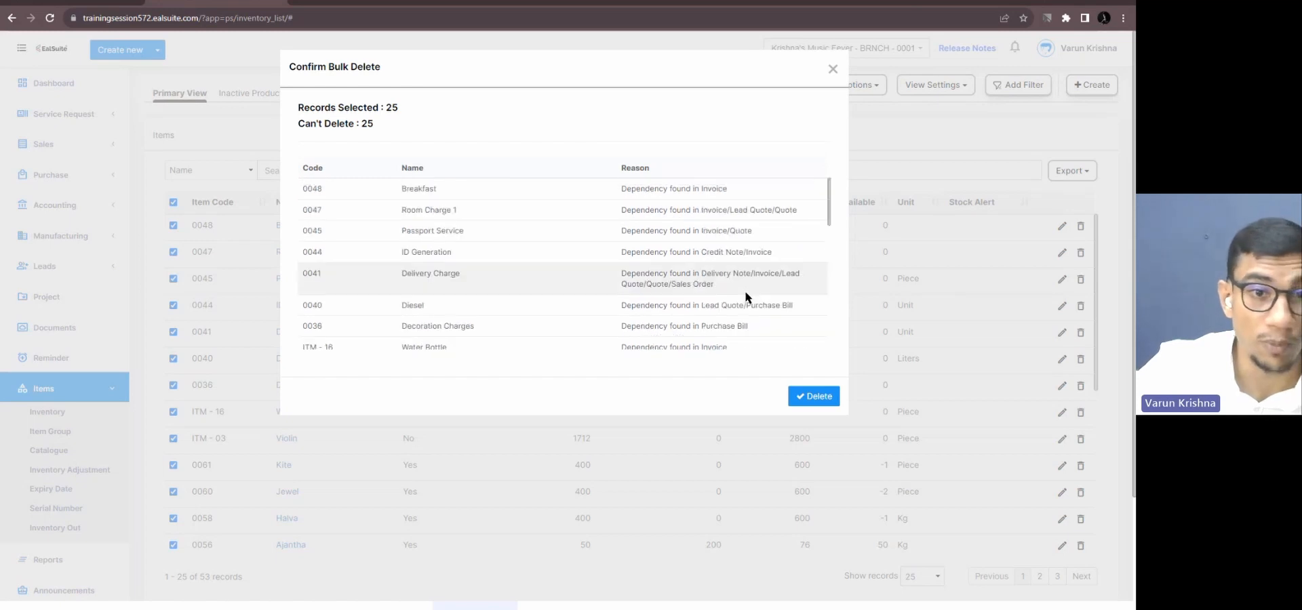
pyautogui.click(831, 70)
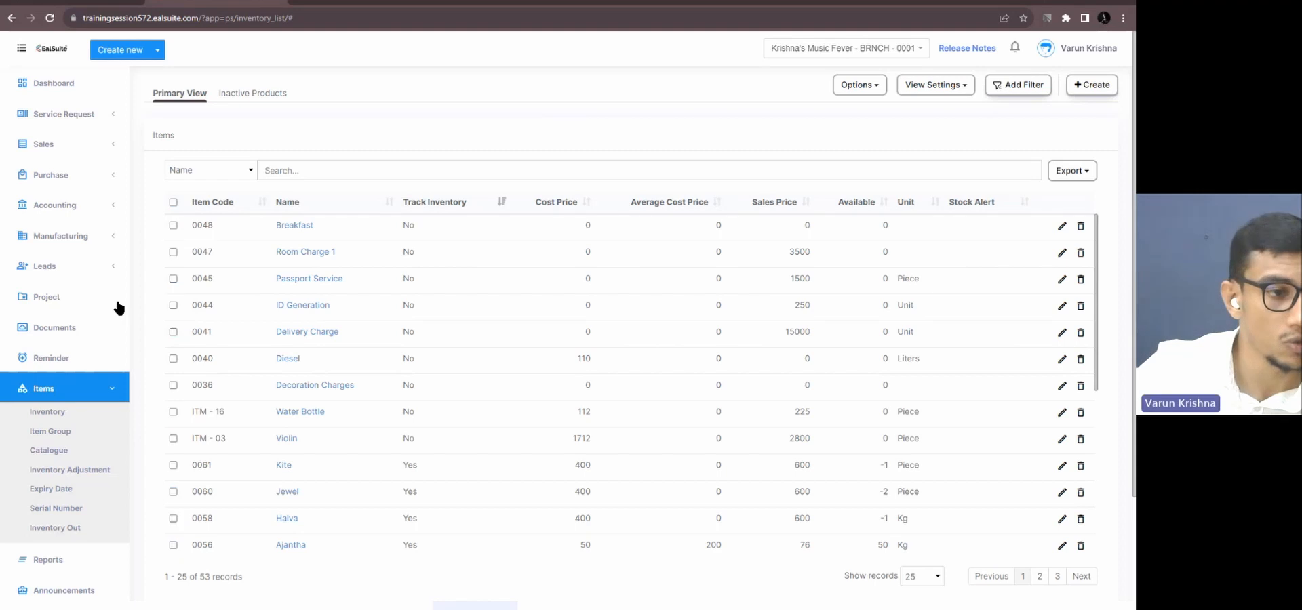
# - Create a new inventory item of type Product named Jam with the unit Piece
pyautogui.click(68, 412)
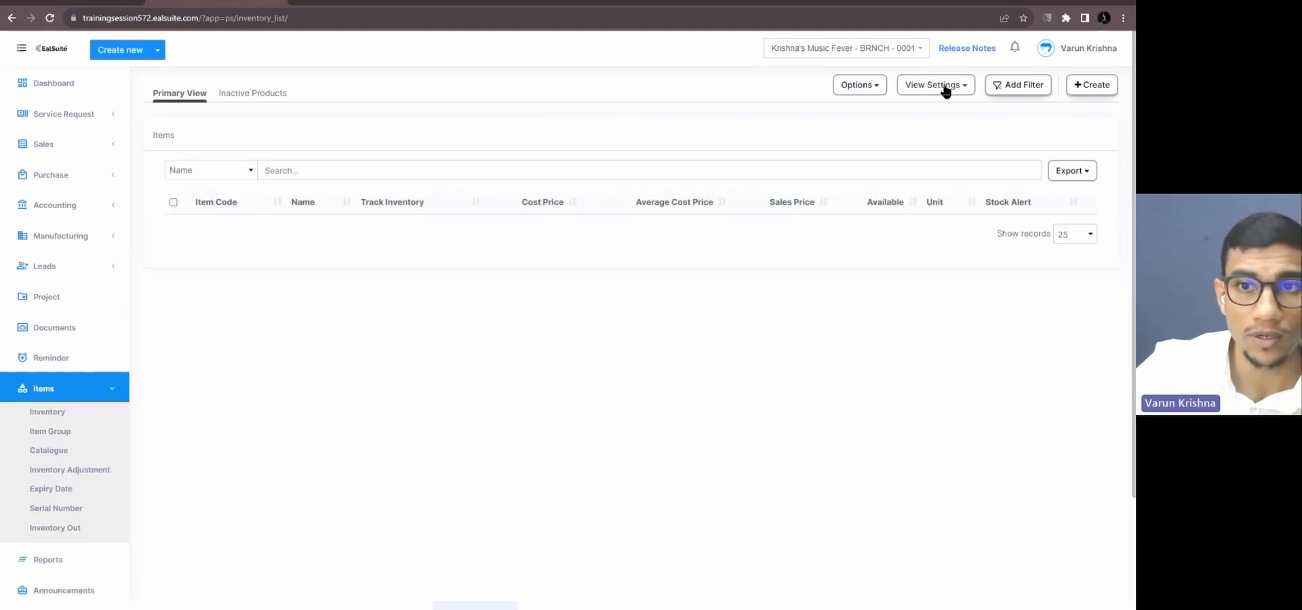
pyautogui.click(1083, 84)
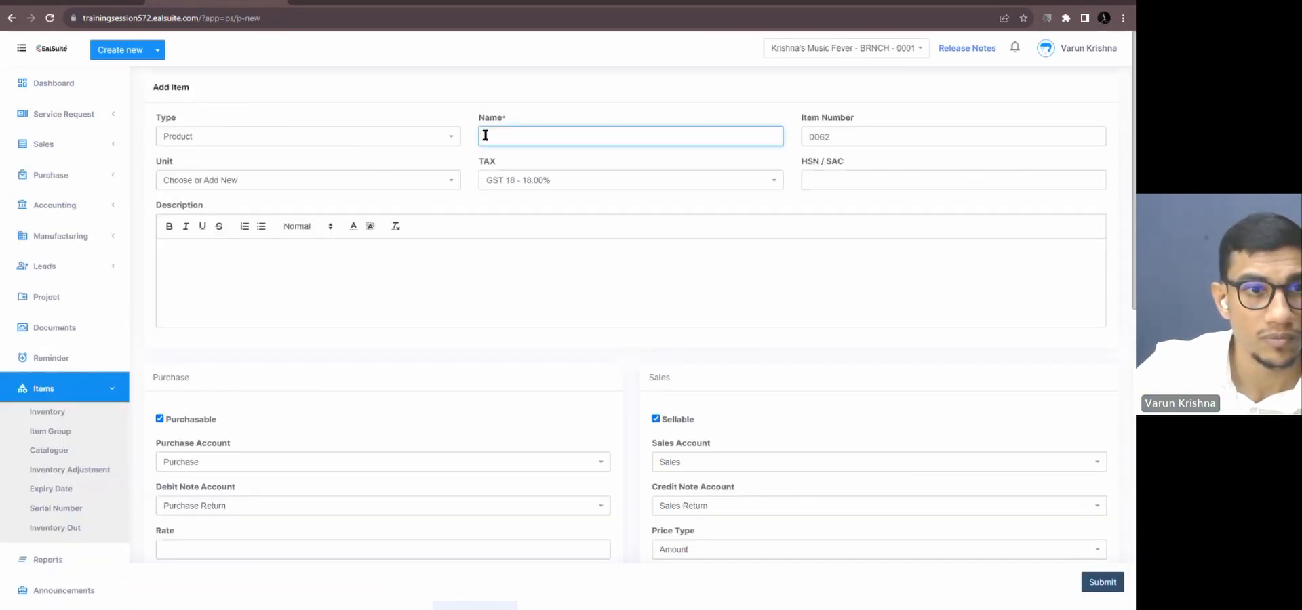
pyautogui.write('Jam')
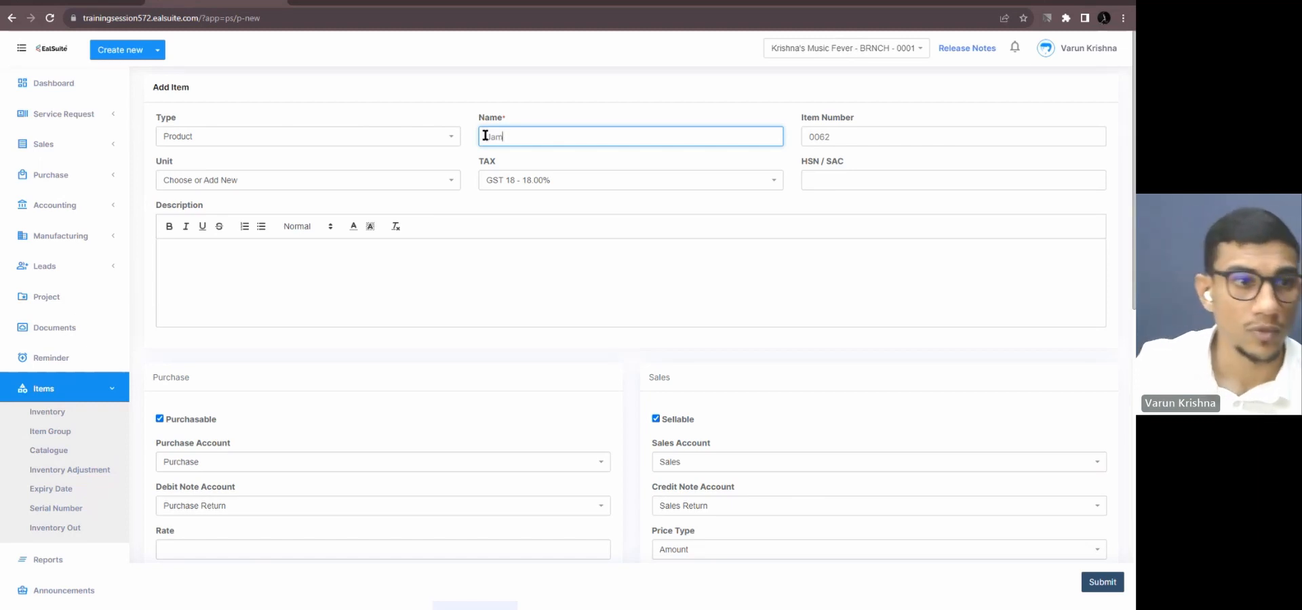
pyautogui.click(285, 179)
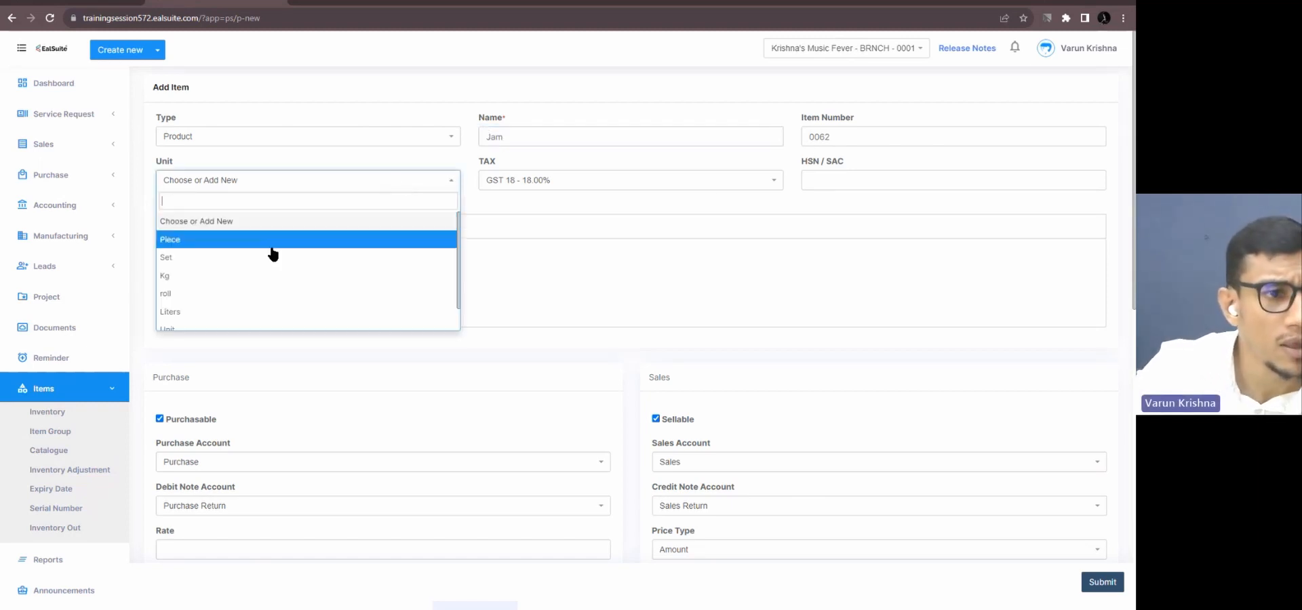
pyautogui.click(210, 244)
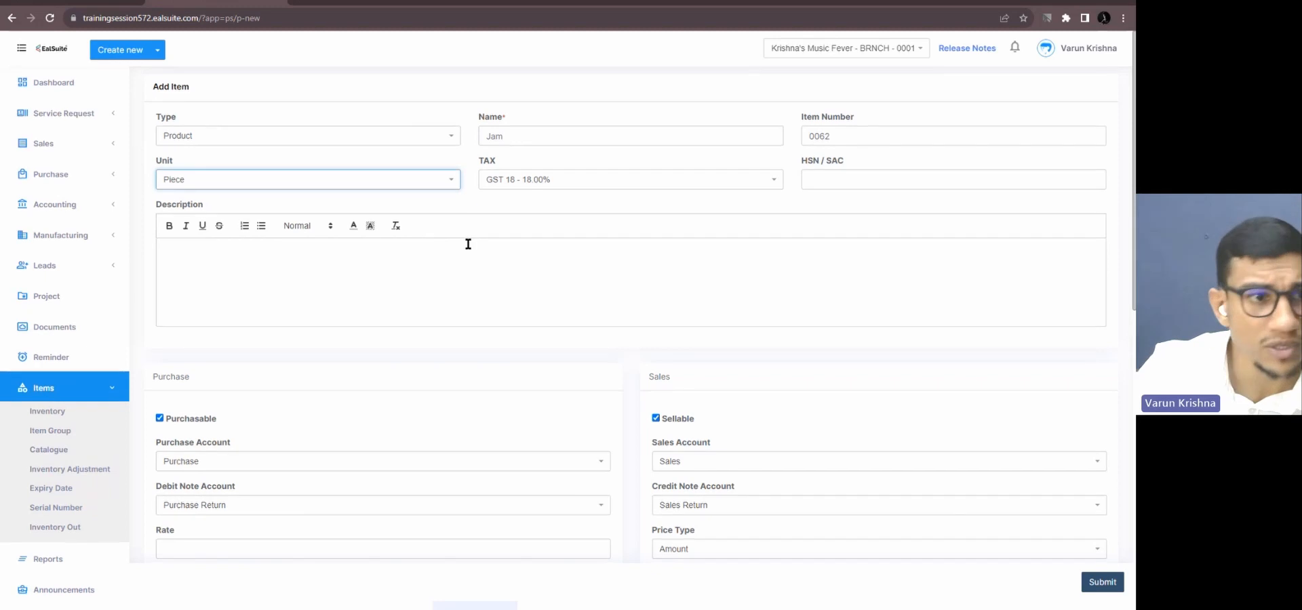
pyautogui.scroll(-10, 467, 241)
pyautogui.click(1099, 581)
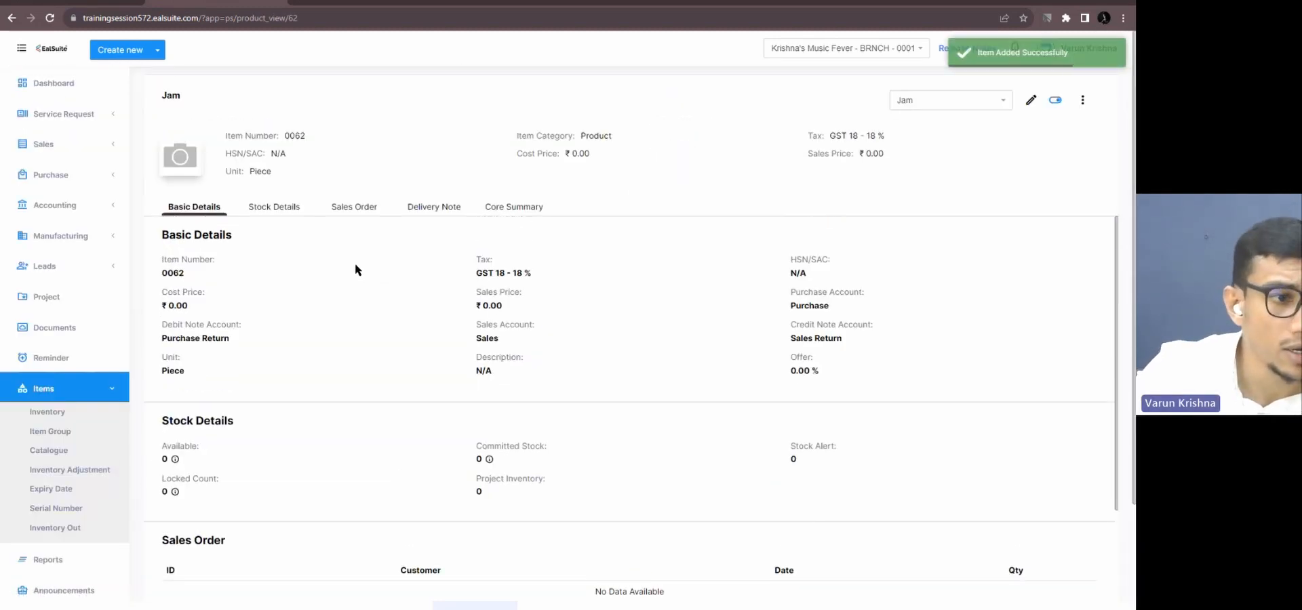
# - Return to the inventory list and search the items by name for Jam
pyautogui.click(46, 412)
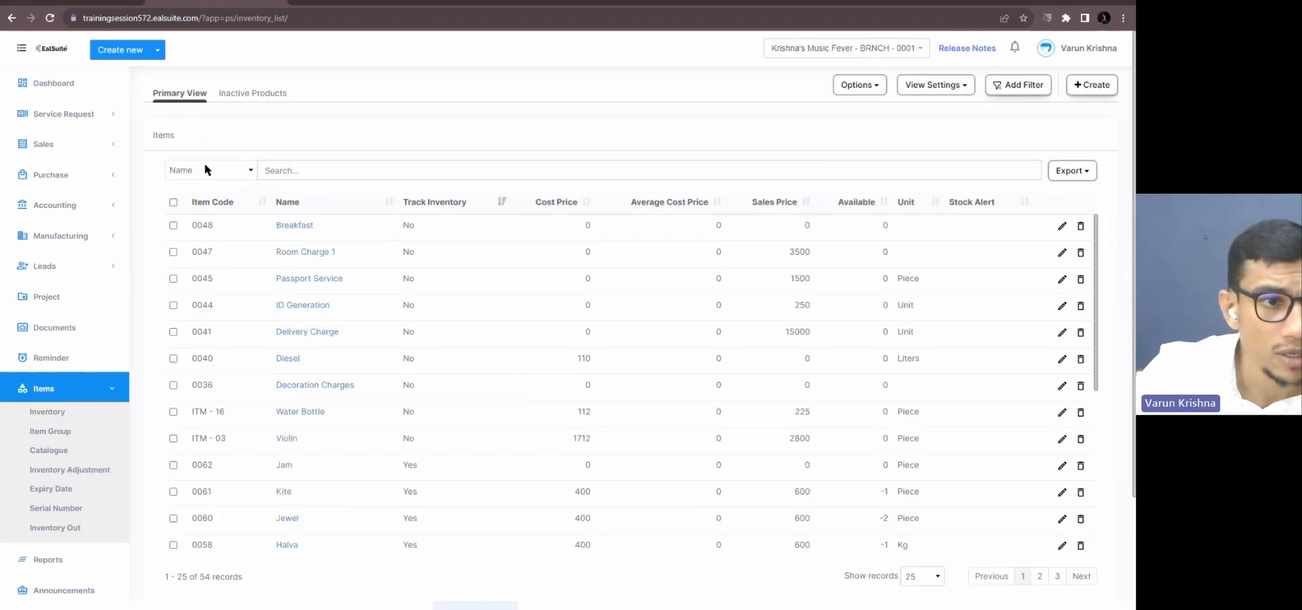
pyautogui.click(206, 168)
pyautogui.click(206, 197)
pyautogui.click(315, 175)
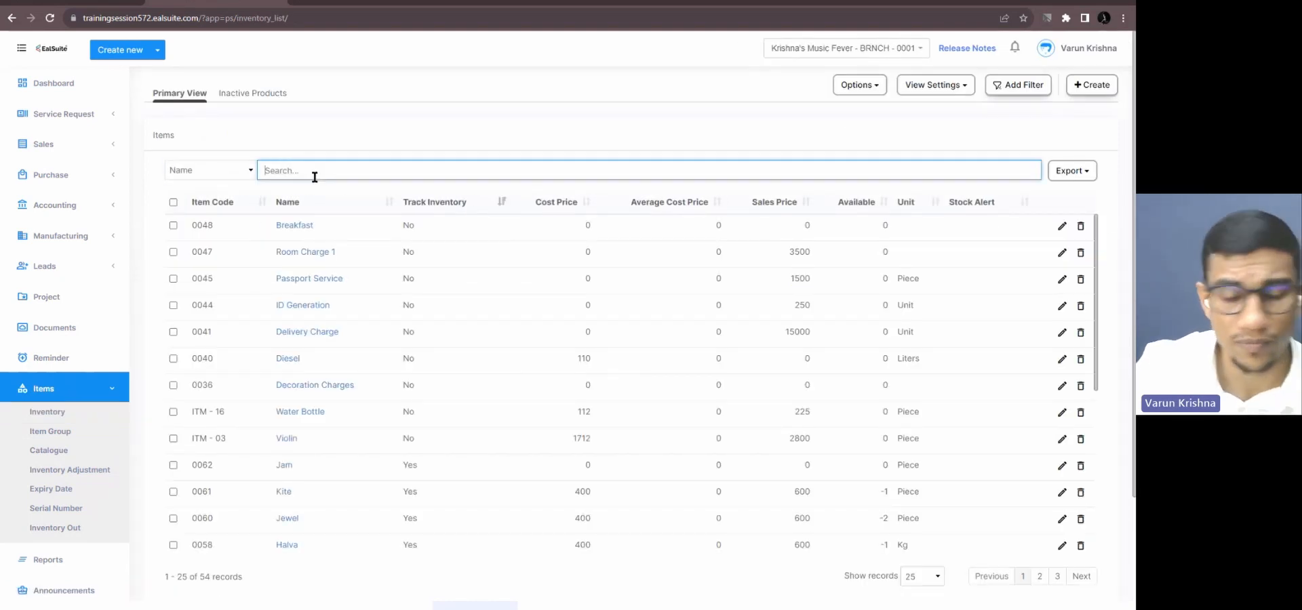
pyautogui.write('Jam')
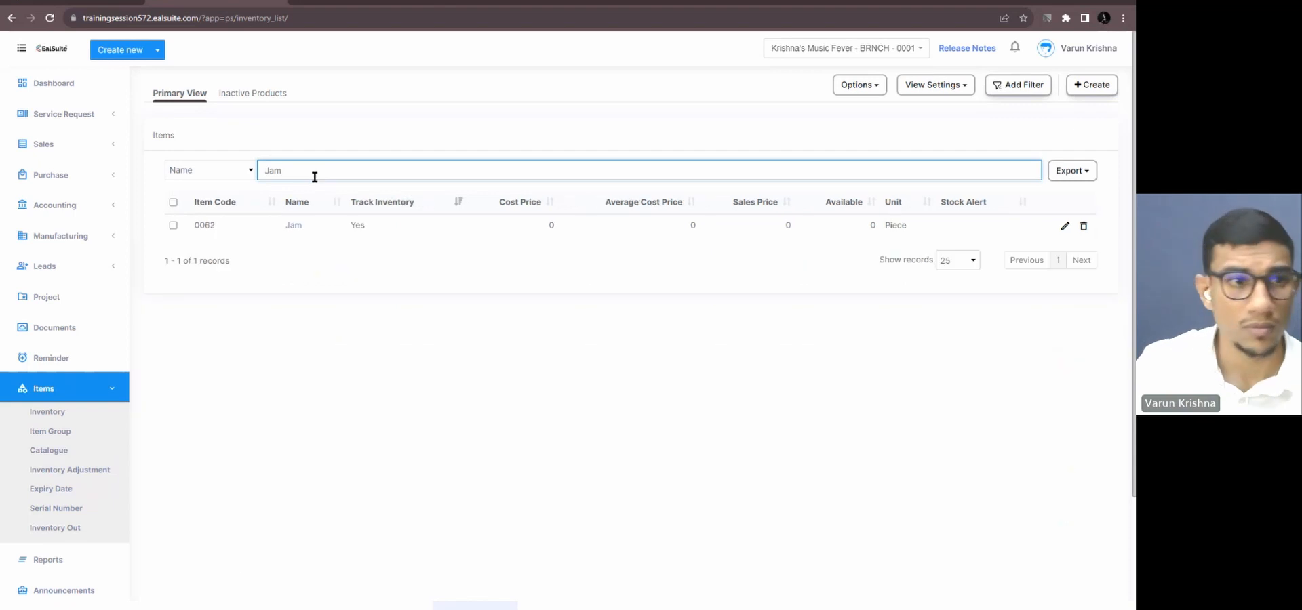
# - Select the Jam item, check the available bulk options, and delete the item individually with confirmation
pyautogui.click(173, 226)
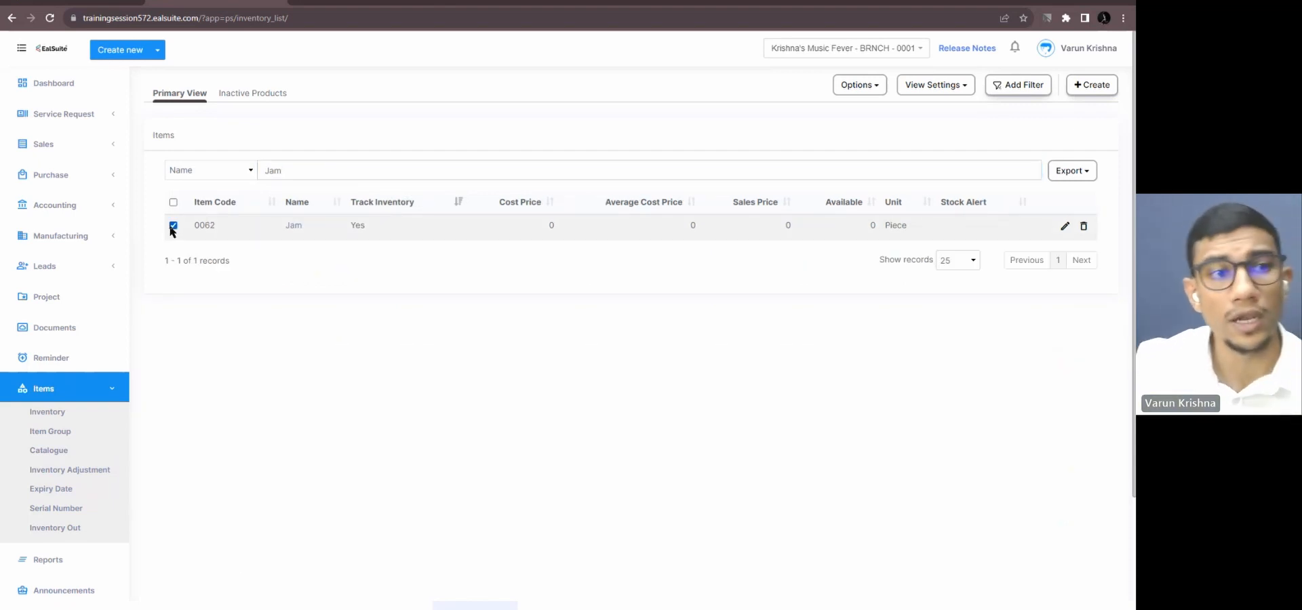
pyautogui.click(875, 87)
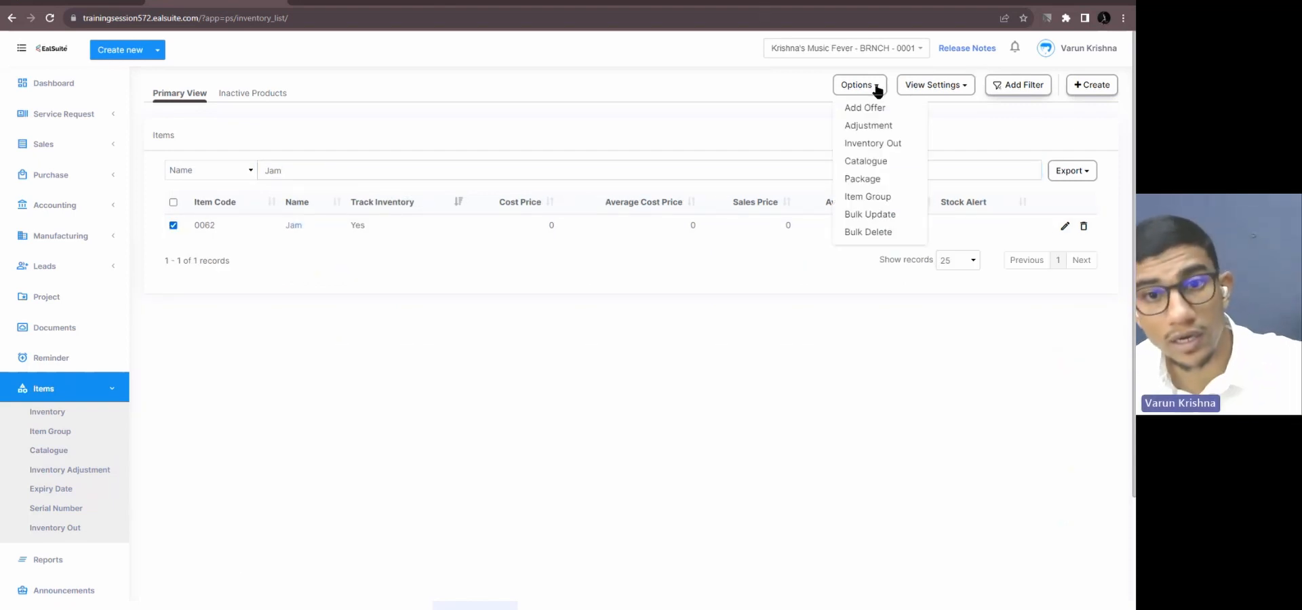
pyautogui.click(876, 89)
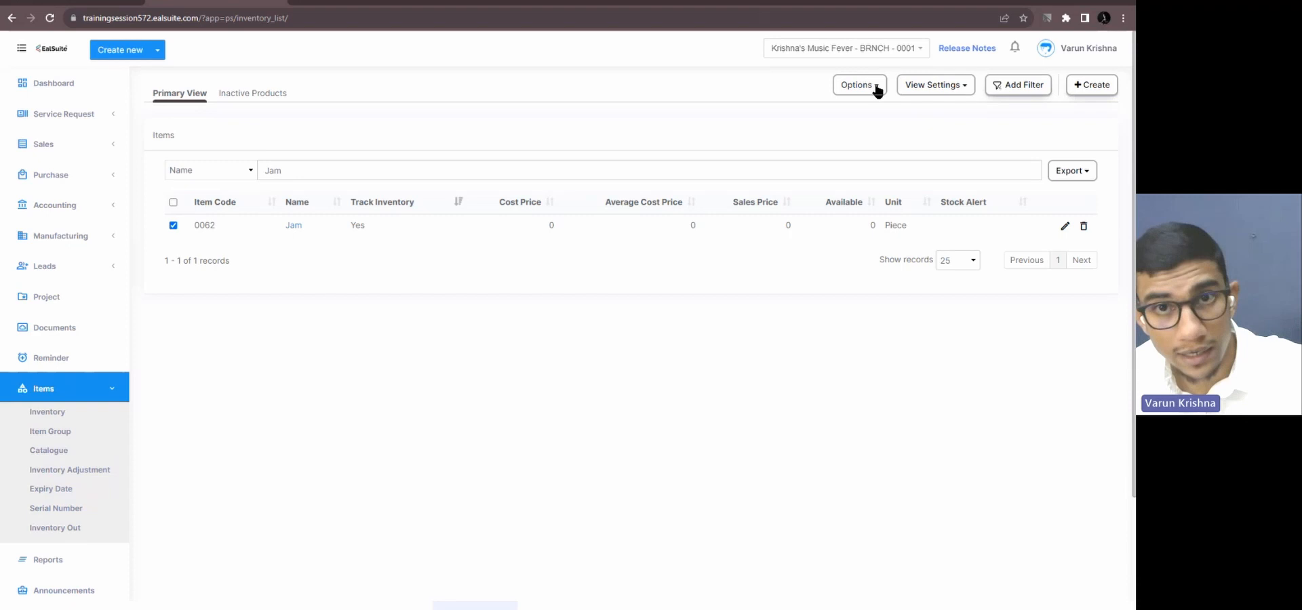
pyautogui.click(1082, 225)
pyautogui.click(719, 338)
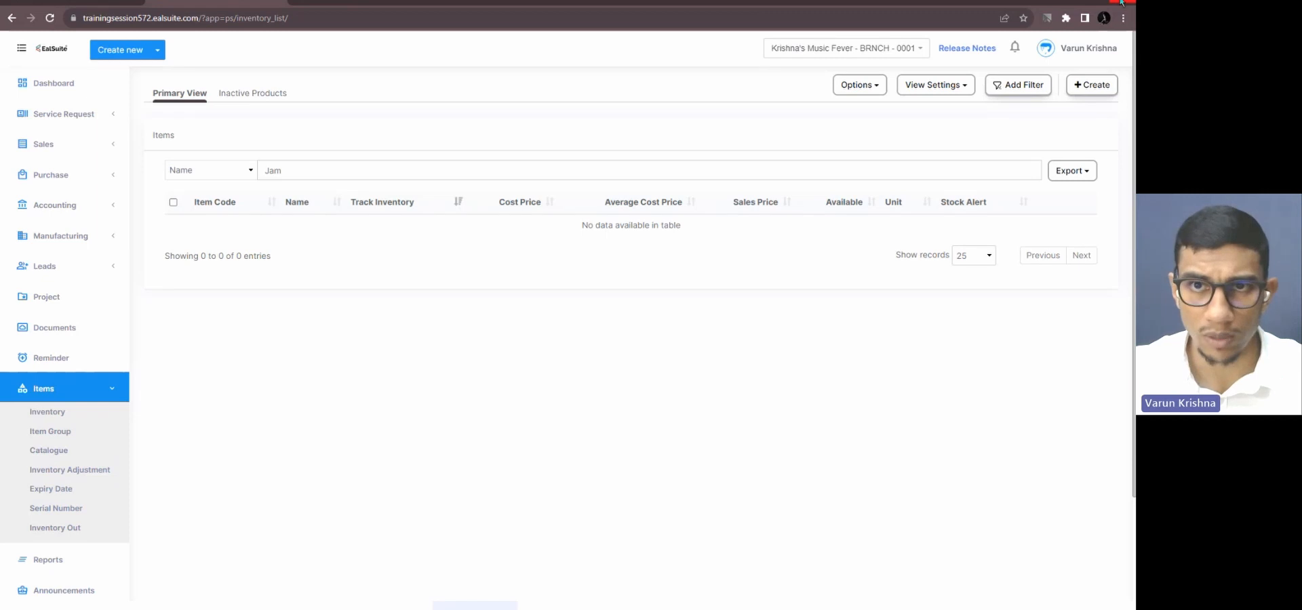
pyautogui.click(1121, 2)
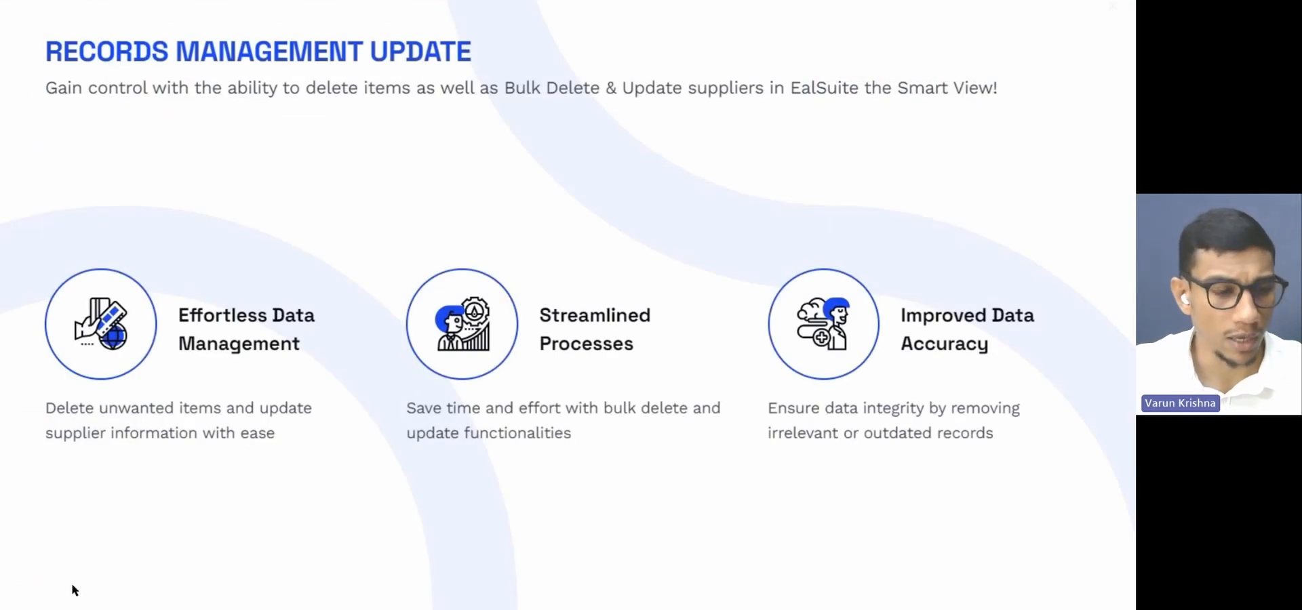
pyautogui.click(32, 608)
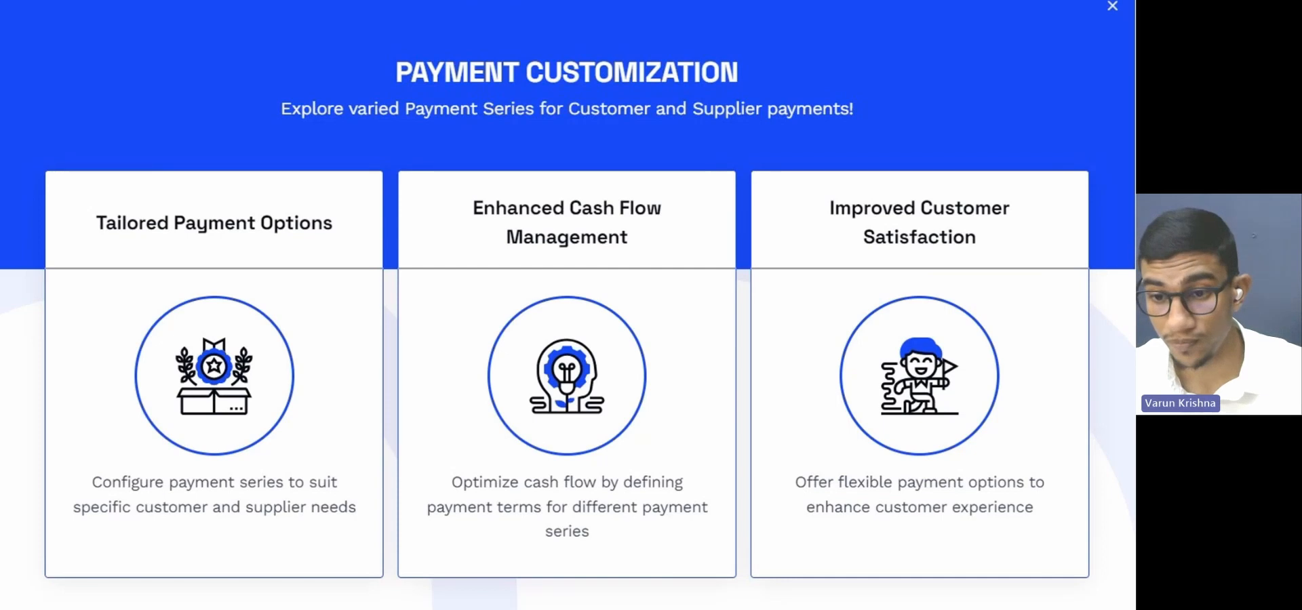
pyautogui.moveTo(1134, 177); pyautogui.dragTo(302, 2)
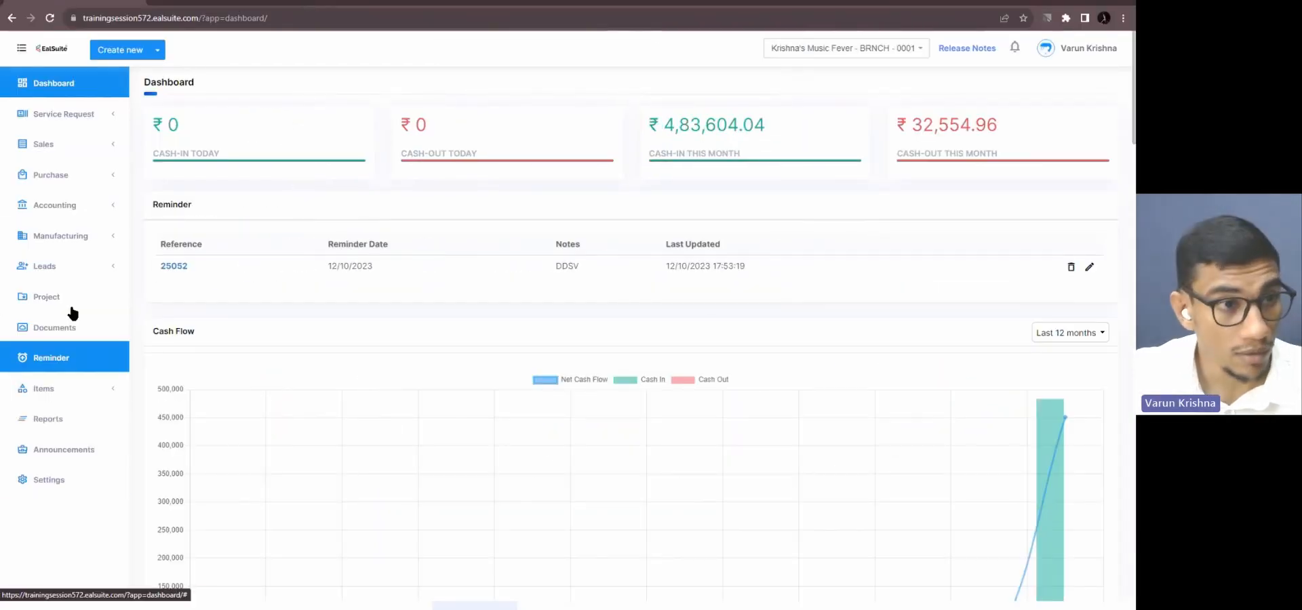
# - Open the Series Manager in the settings of the master branch
pyautogui.click(91, 489)
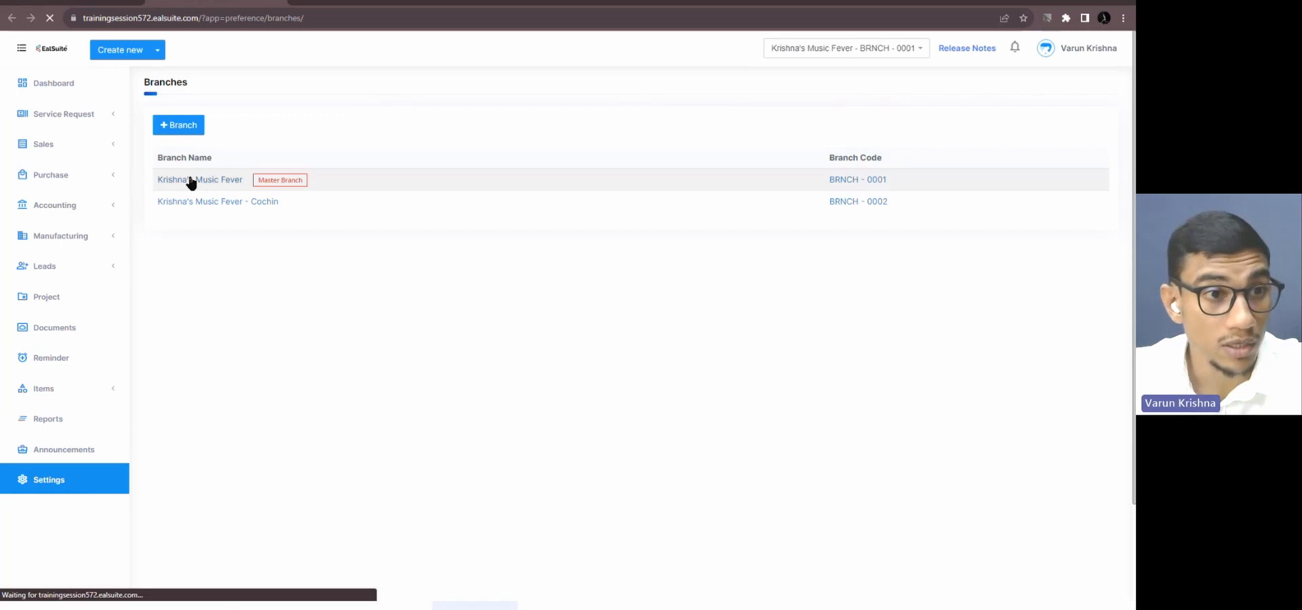
pyautogui.click(187, 179)
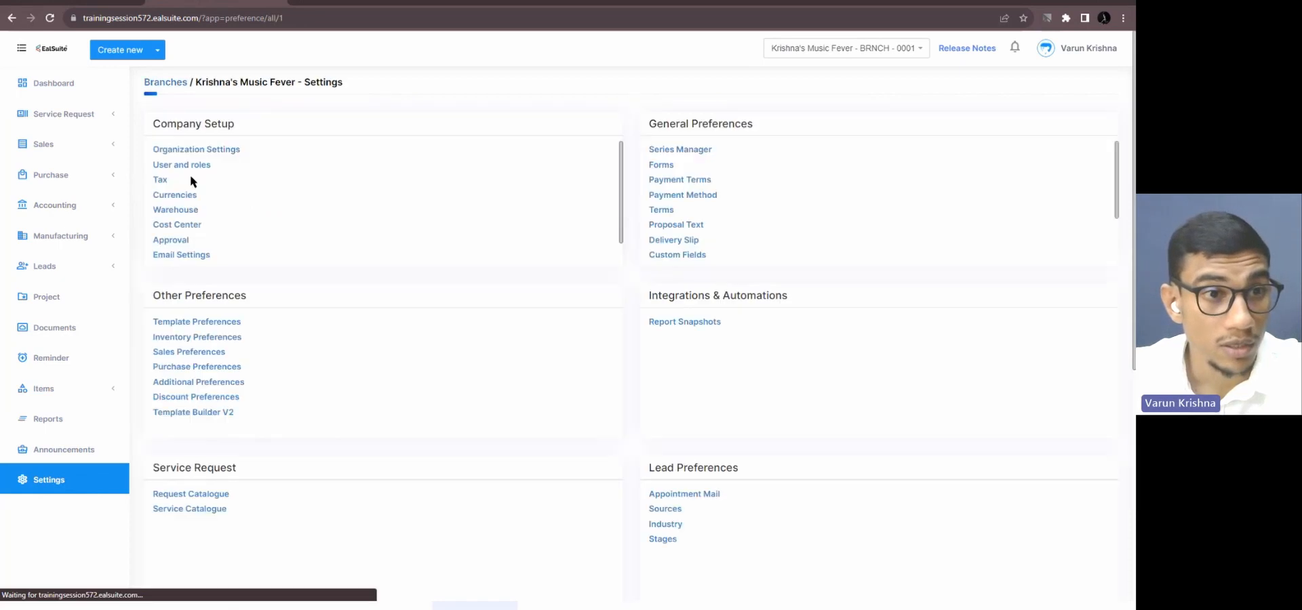
pyautogui.click(706, 155)
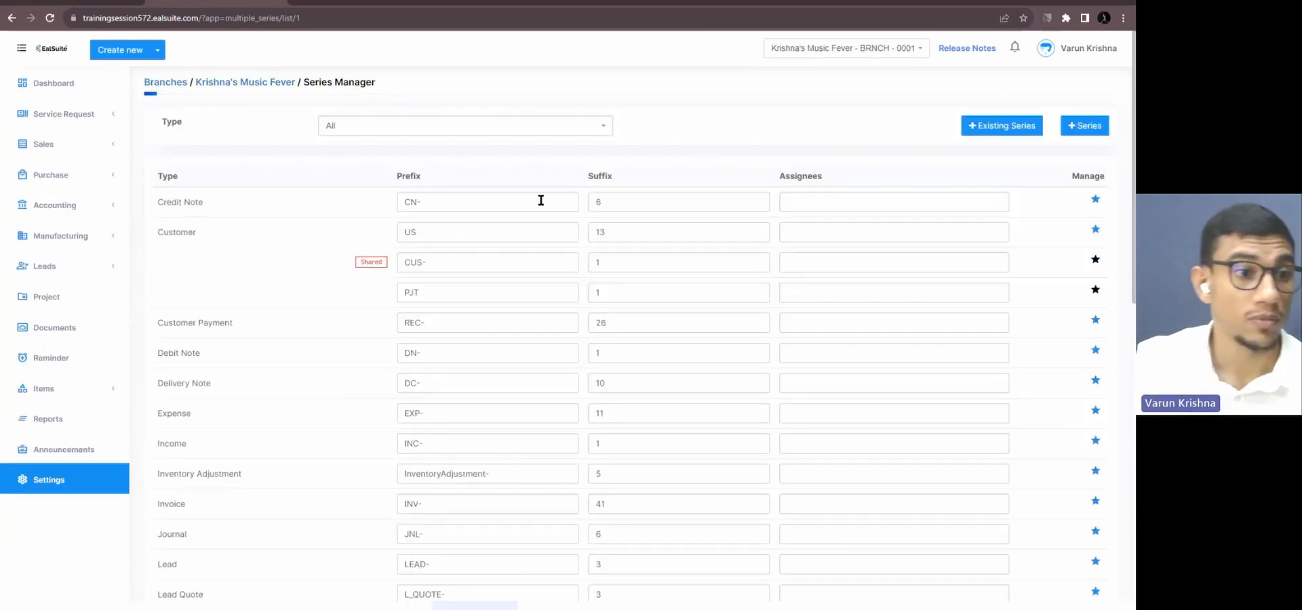
# - Examine the Customer Payment and Supplier Payment entries in the series list
pyautogui.moveTo(243, 323); pyautogui.dragTo(154, 326)
pyautogui.scroll(-10, 254, 324)
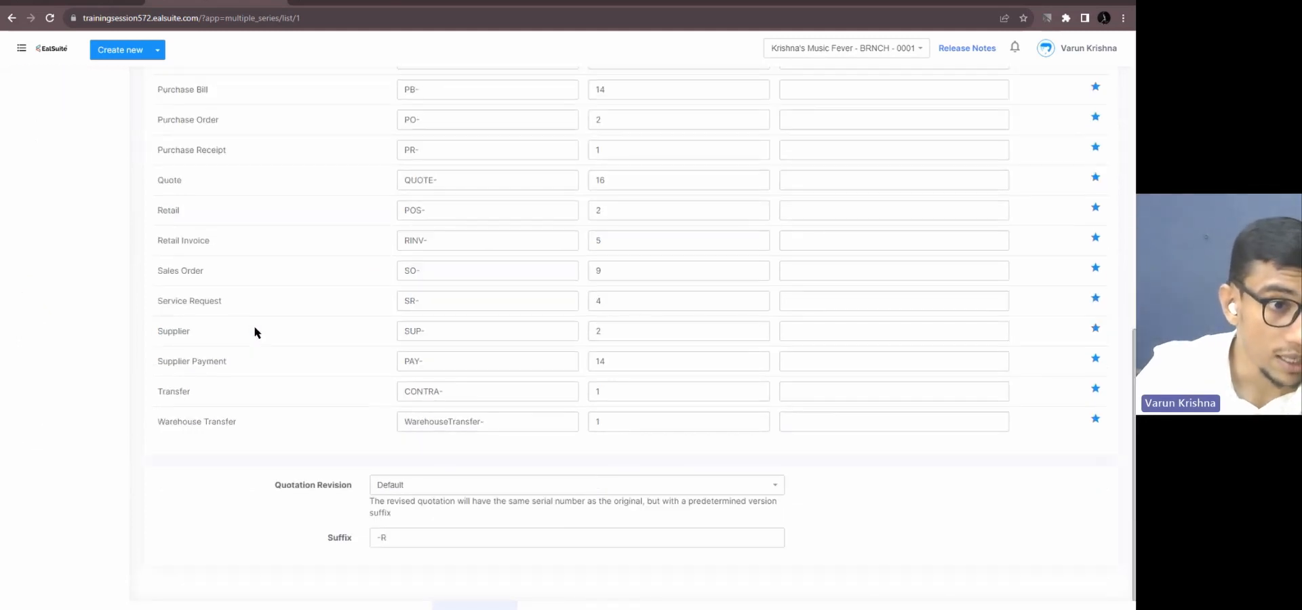
pyautogui.moveTo(238, 364); pyautogui.dragTo(155, 363)
pyautogui.click(240, 371)
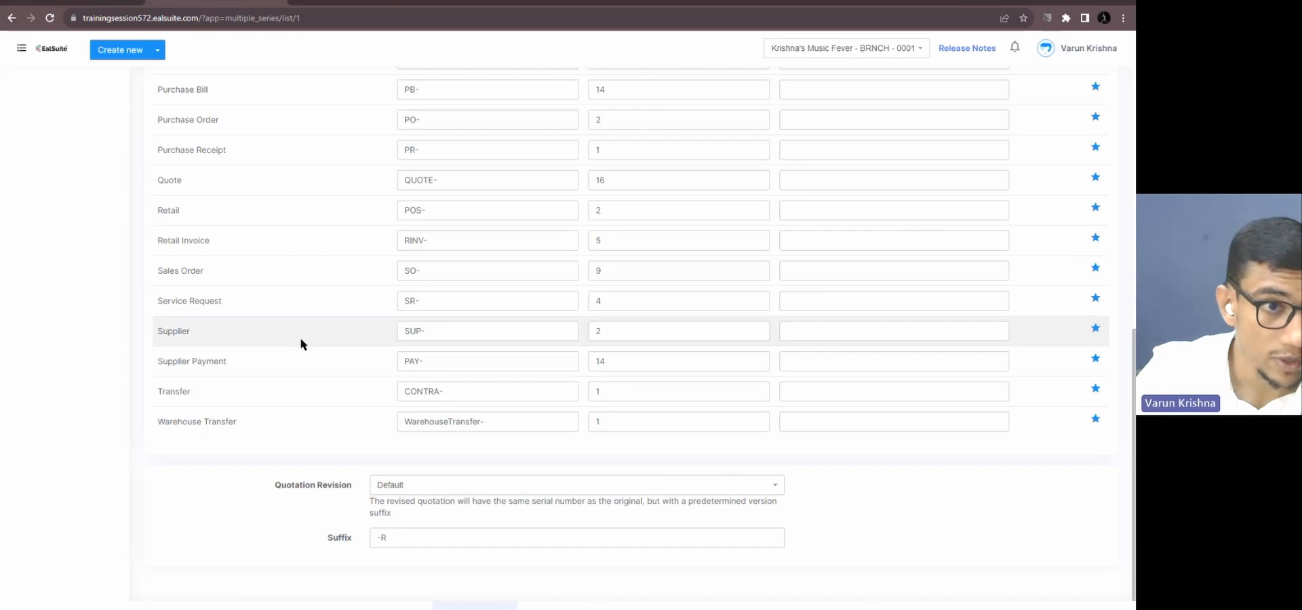
# - Look up the customer and supplier payment types in the series type filter, and leave the filter at All
pyautogui.scroll(10, 300, 333)
pyautogui.click(380, 127)
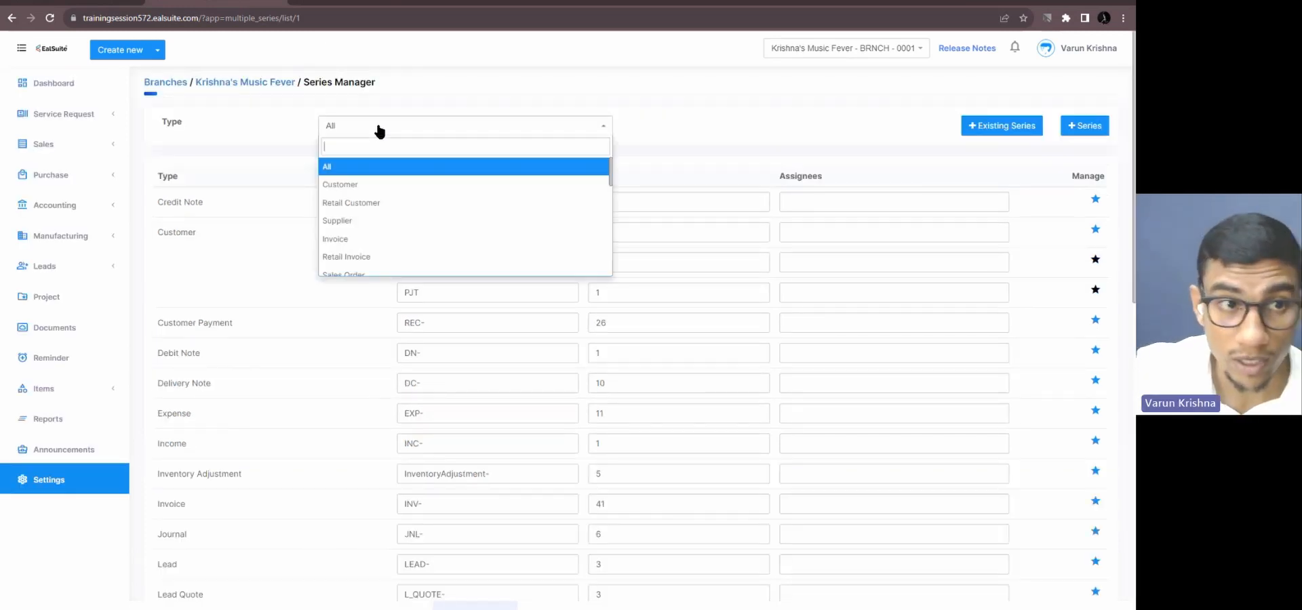
pyautogui.write('cus')
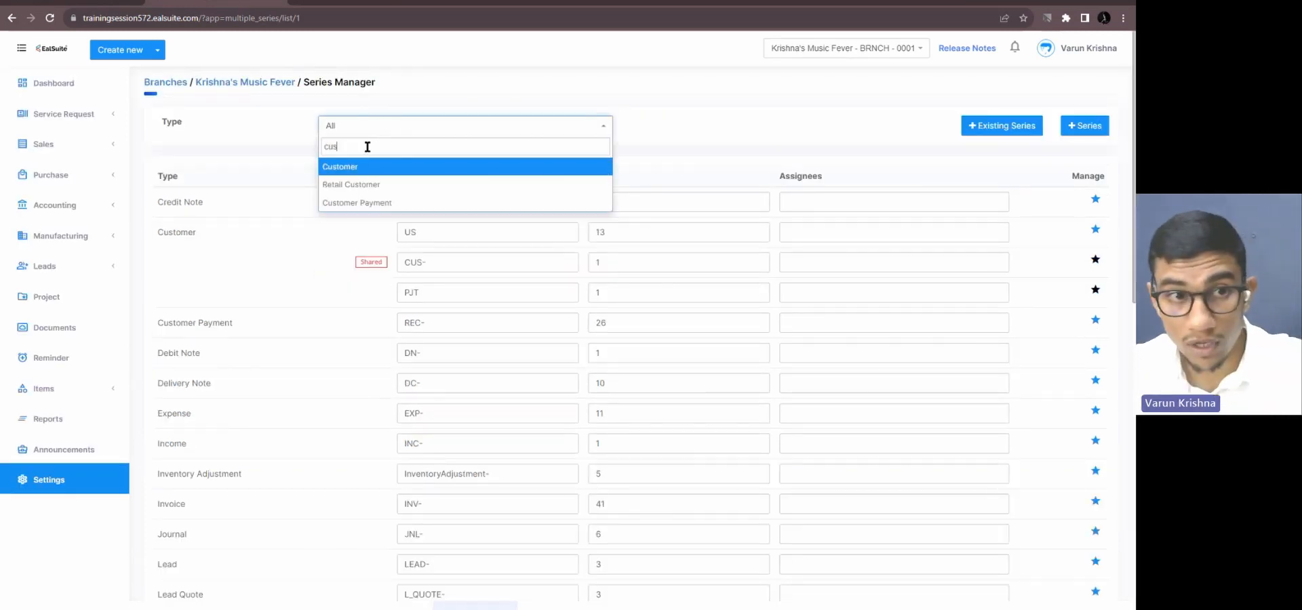
pyautogui.press('BackSpace')
pyautogui.press('BackSpace')
pyautogui.press('BackSpace')
pyautogui.write('sup')
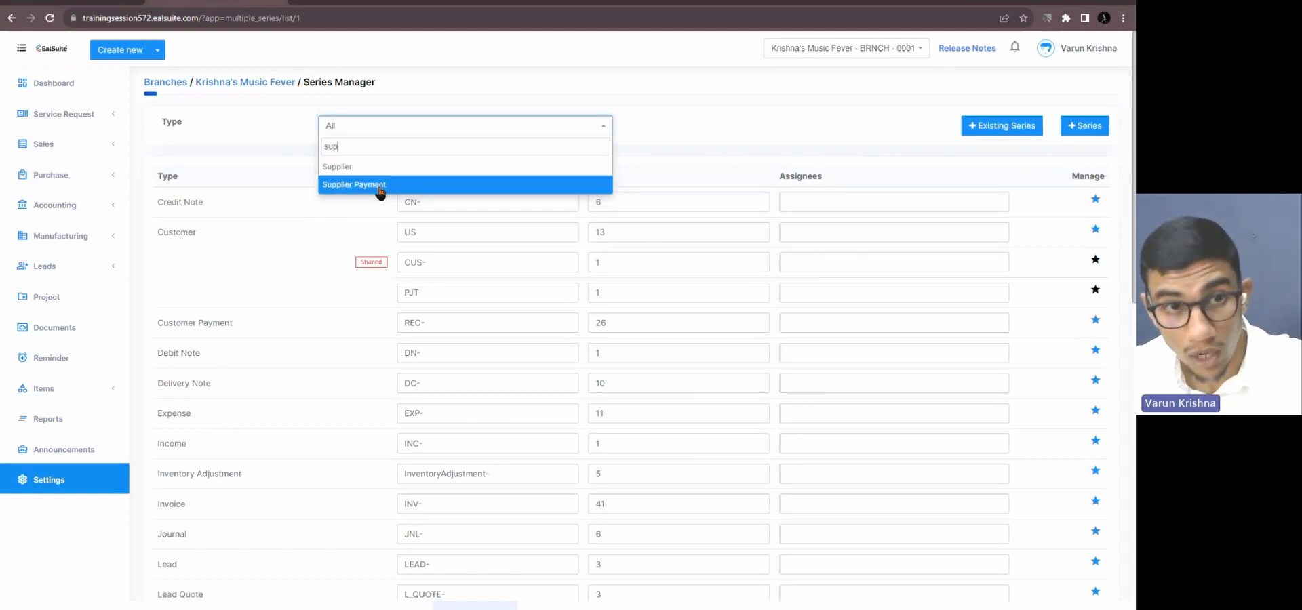
pyautogui.click(741, 126)
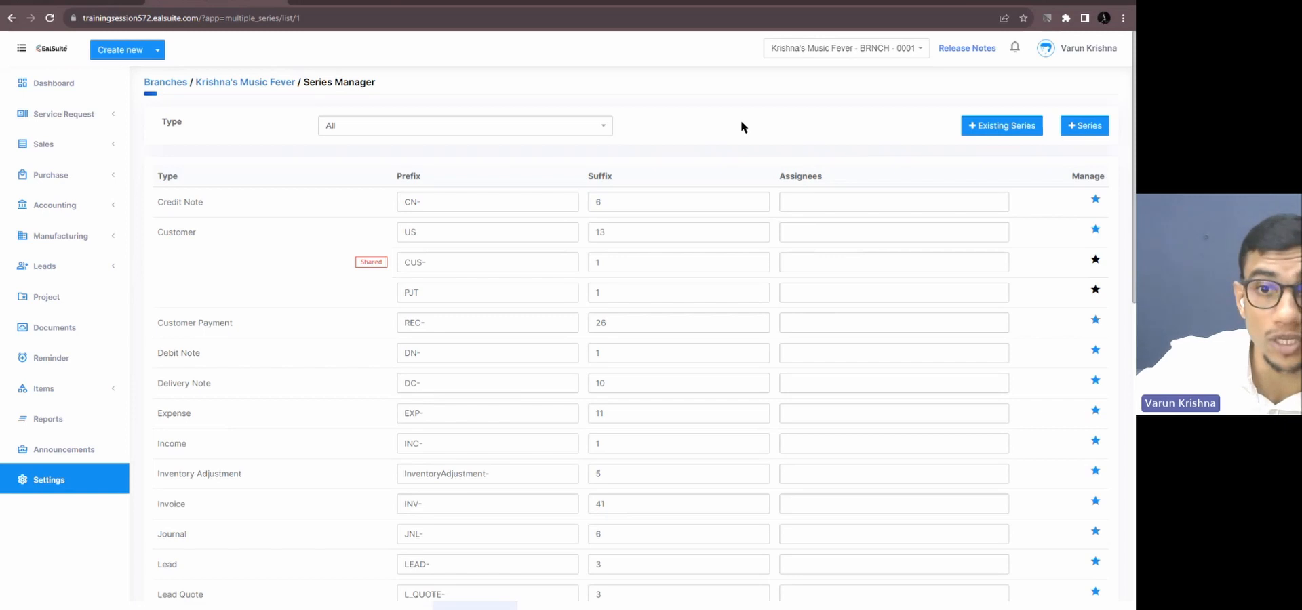
# - Preview adding a series with the type Customer Payment and with Supplier Payment, and close the form without submitting
pyautogui.click(1082, 125)
pyautogui.click(444, 285)
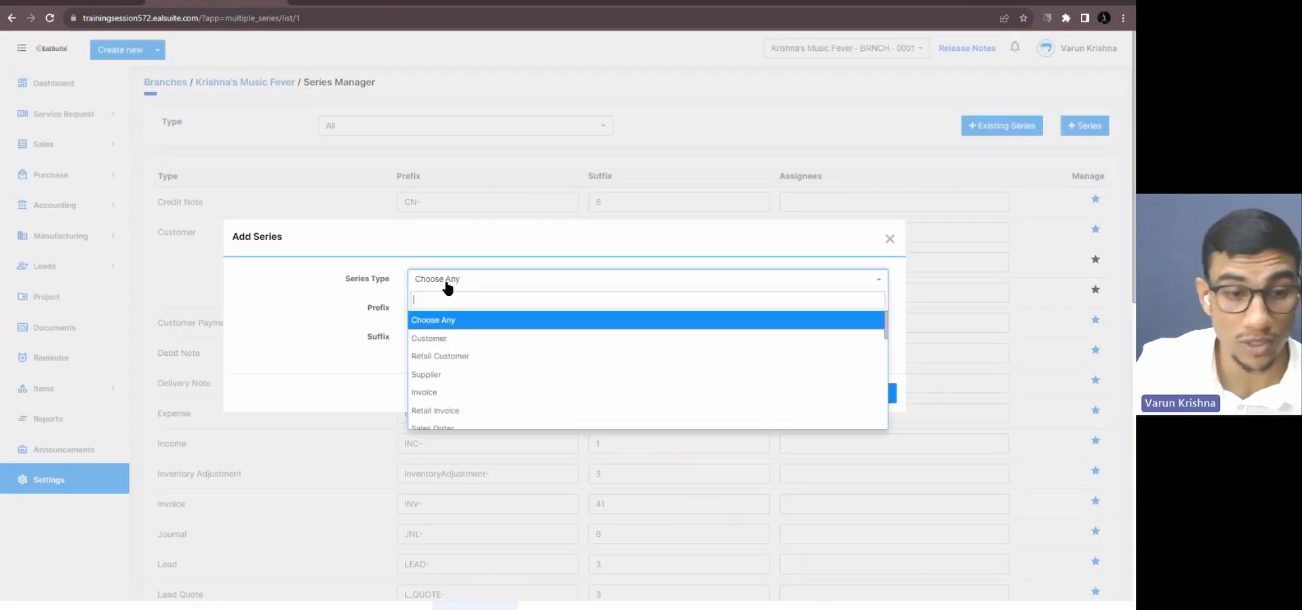
pyautogui.write('cus')
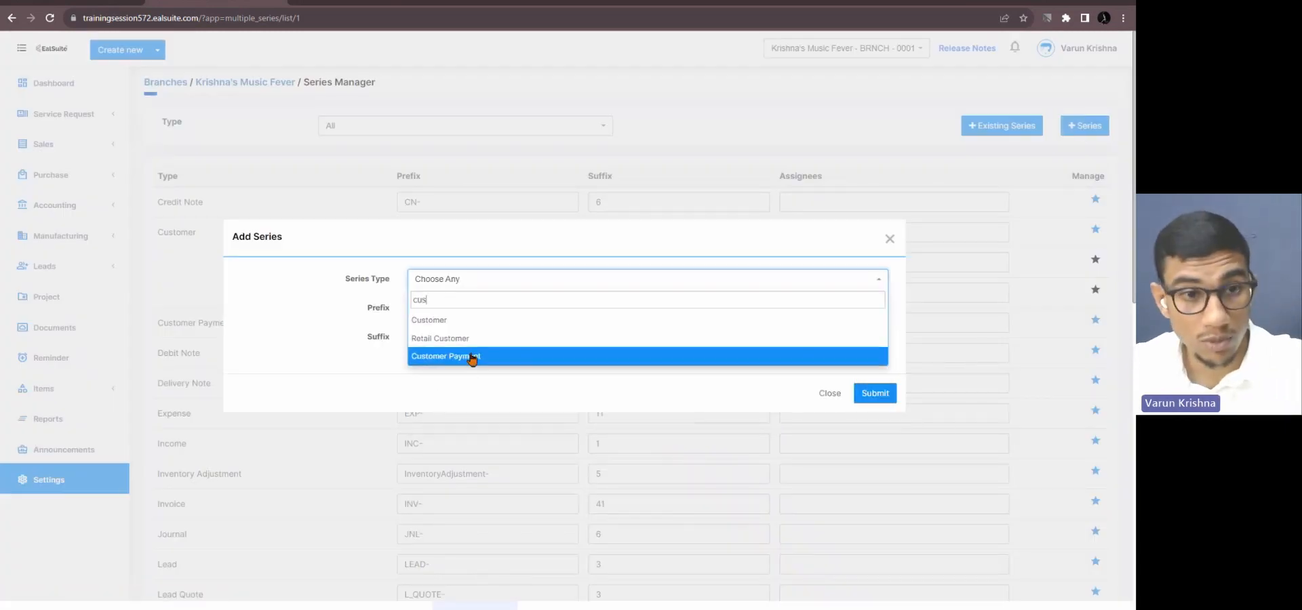
pyautogui.click(465, 354)
pyautogui.click(474, 286)
pyautogui.write('sup')
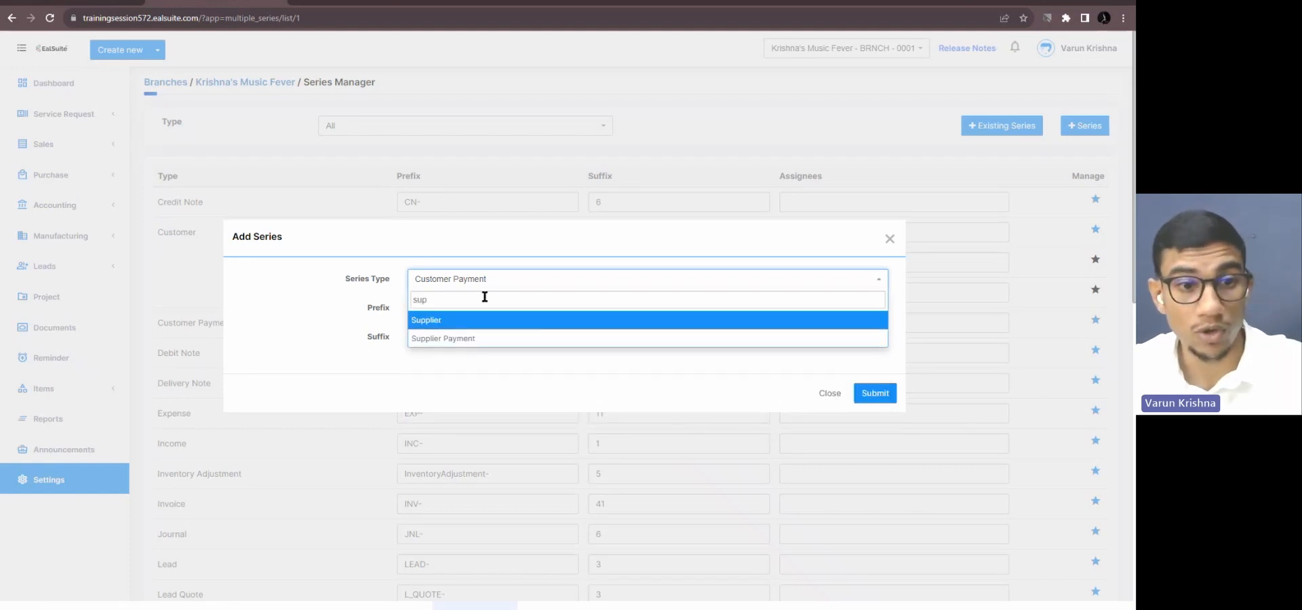
pyautogui.click(476, 336)
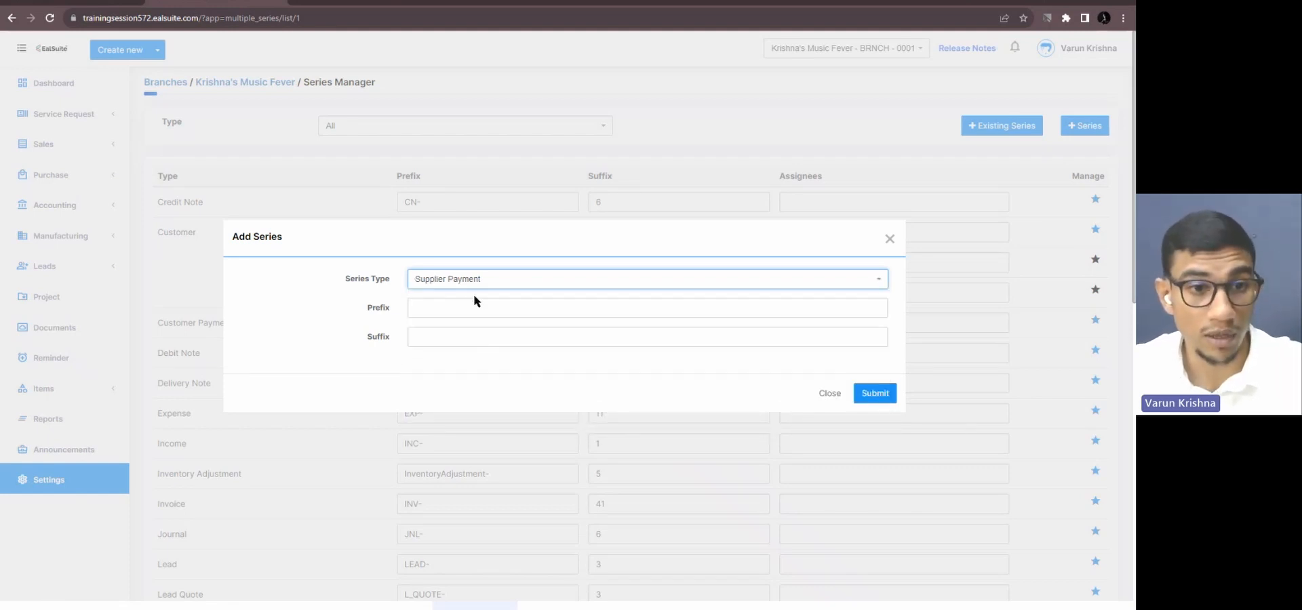
pyautogui.click(475, 303)
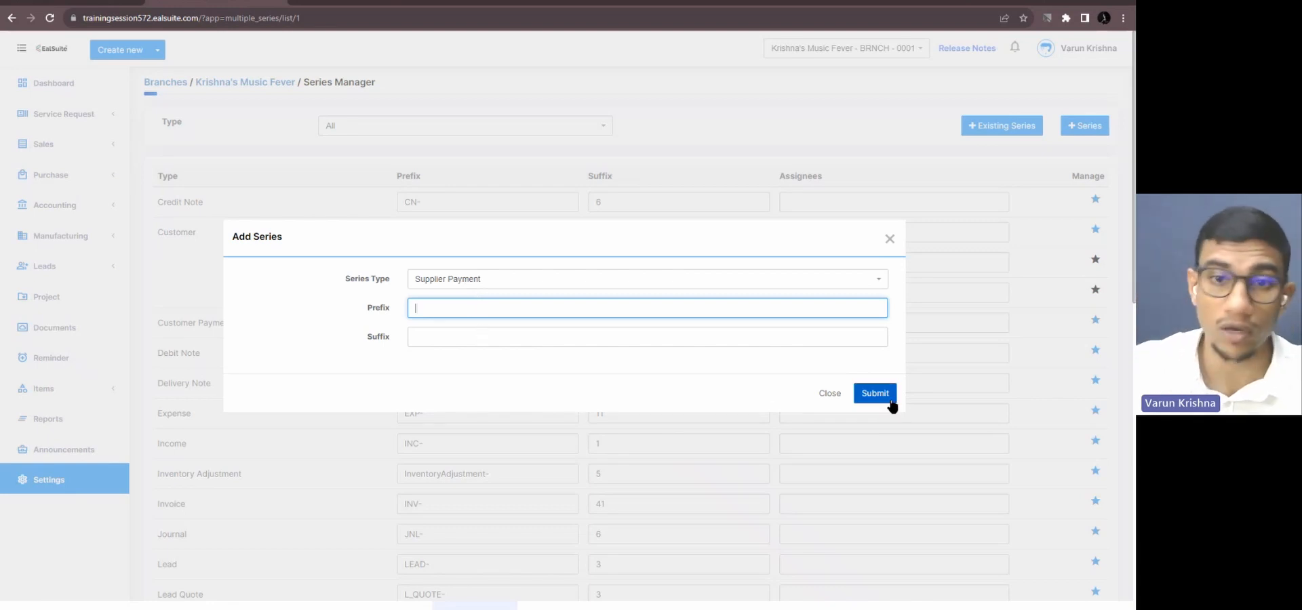
pyautogui.click(890, 239)
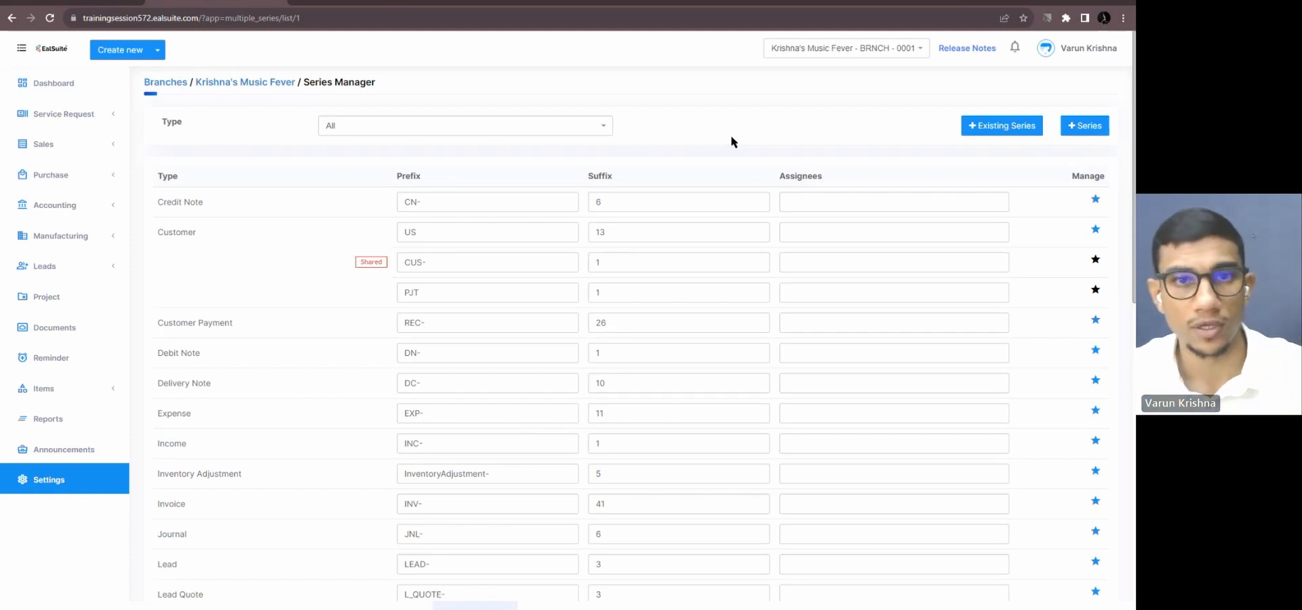
# - Leave the Series Manager window and advance the presentation to the Stock Insight at a Glance slide
pyautogui.click(1096, 1)
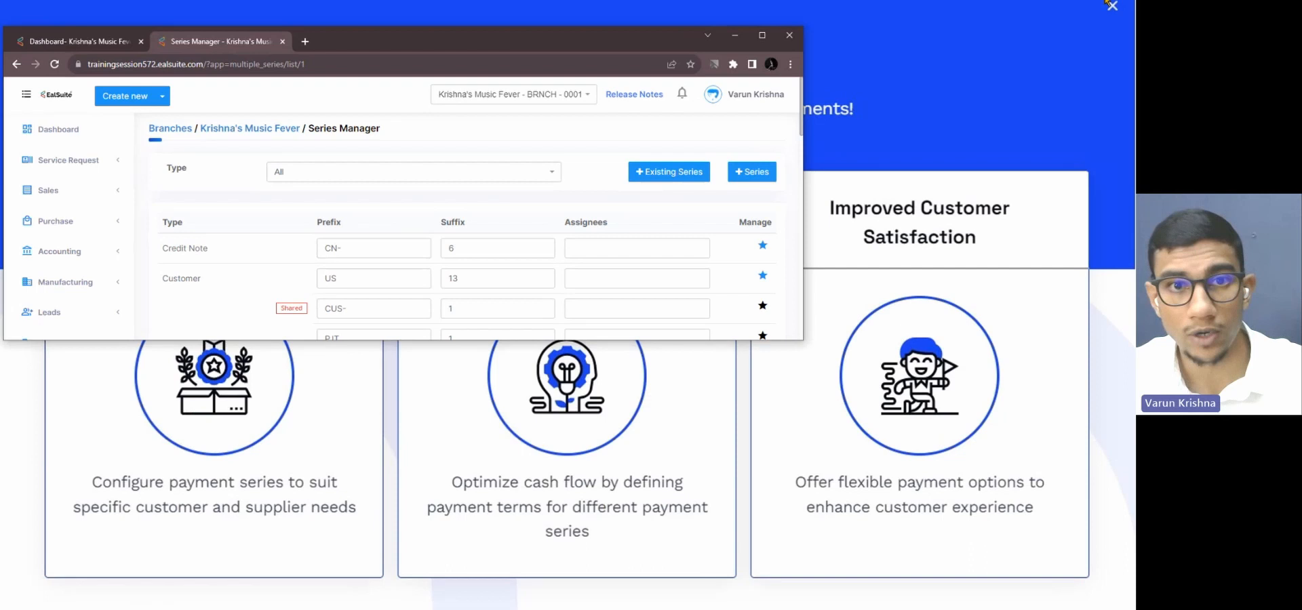
pyautogui.click(791, 36)
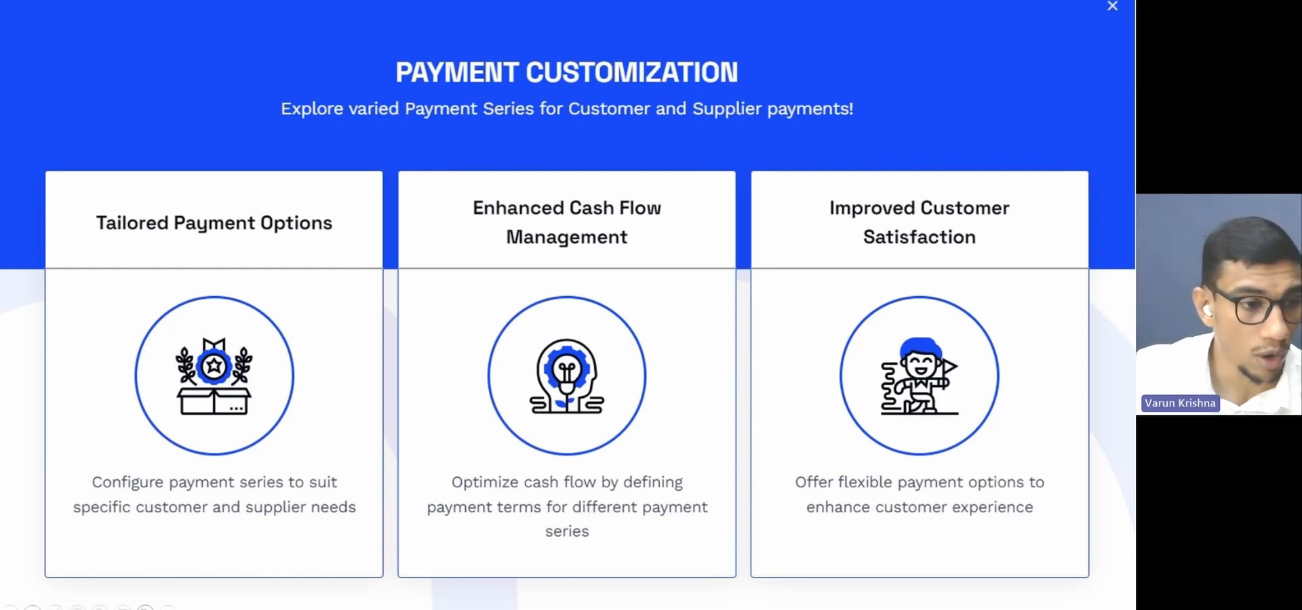
pyautogui.click(314, 408)
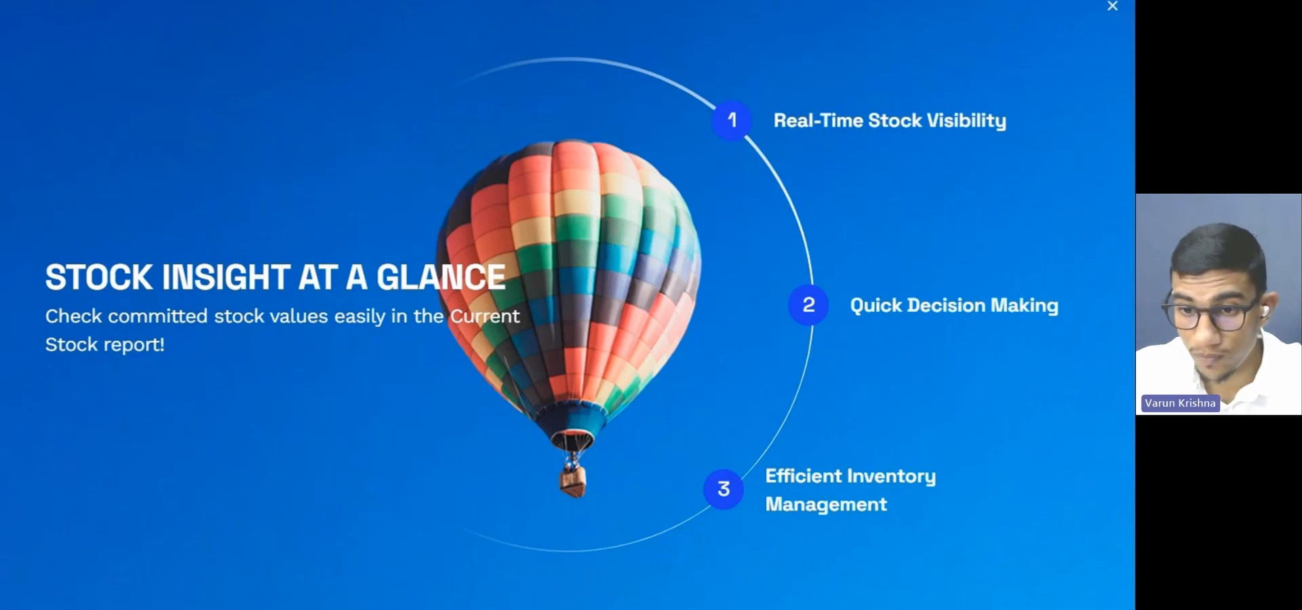
pyautogui.moveTo(1134, 173); pyautogui.dragTo(1135, 174)
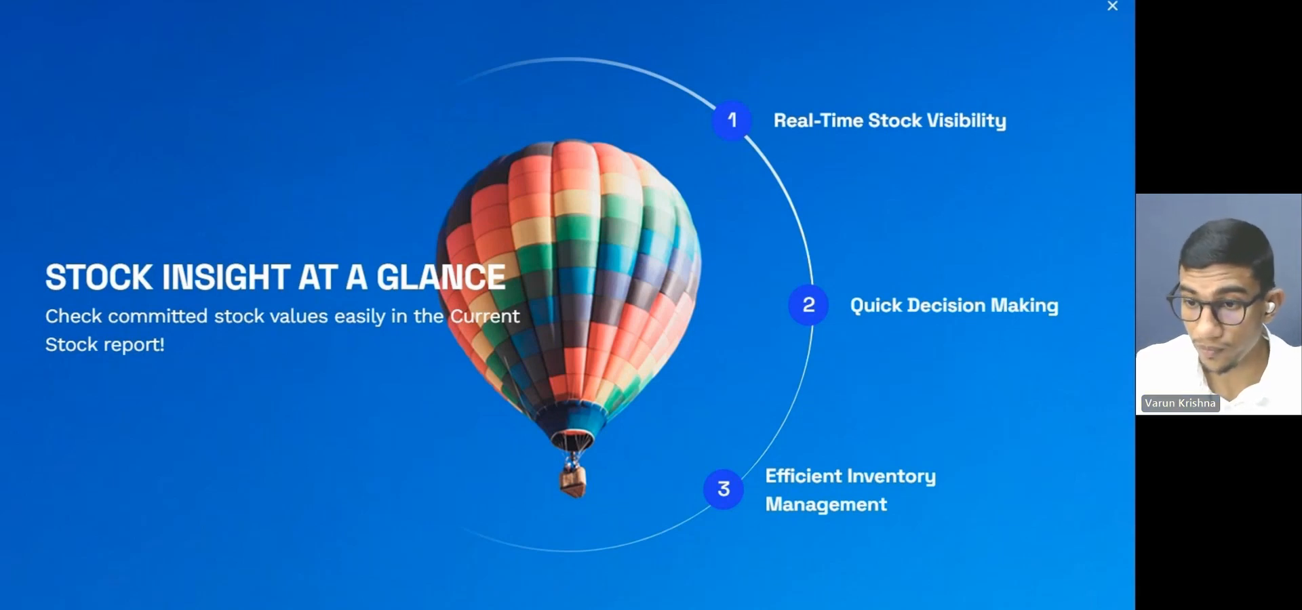
# - Switch to the EalSuite demo dashboard, open the Reports list, and locate the Committed Stock Report and Current Stock report under Inventory
pyautogui.moveTo(1134, 379); pyautogui.dragTo(478, 0)
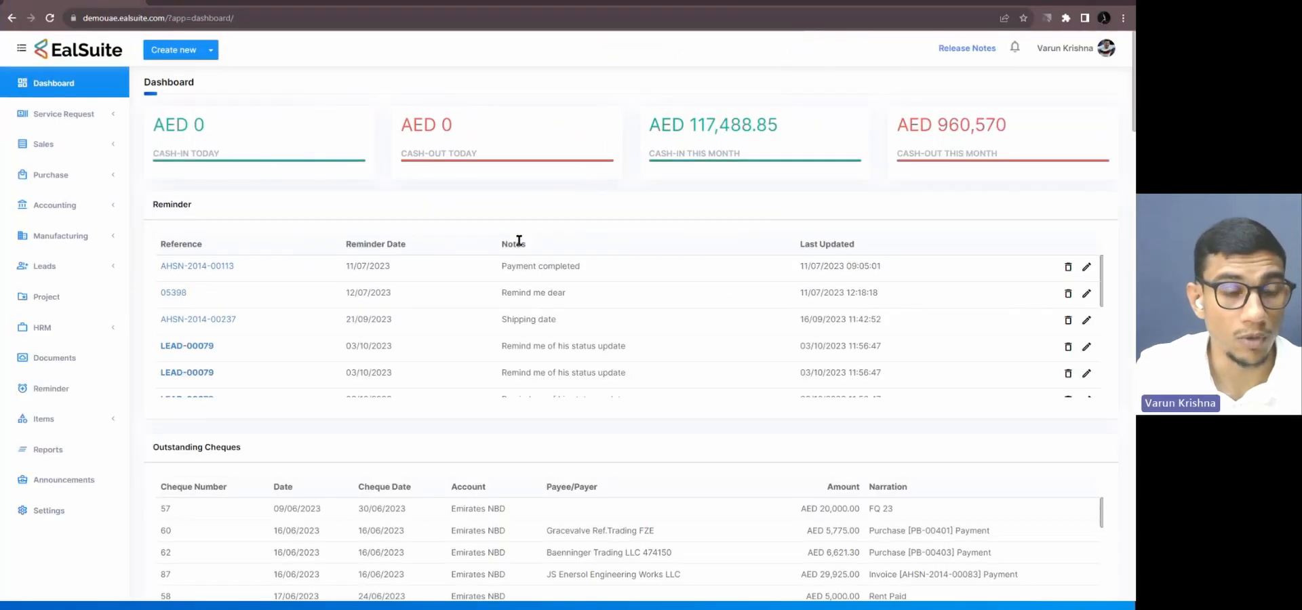
pyautogui.click(47, 449)
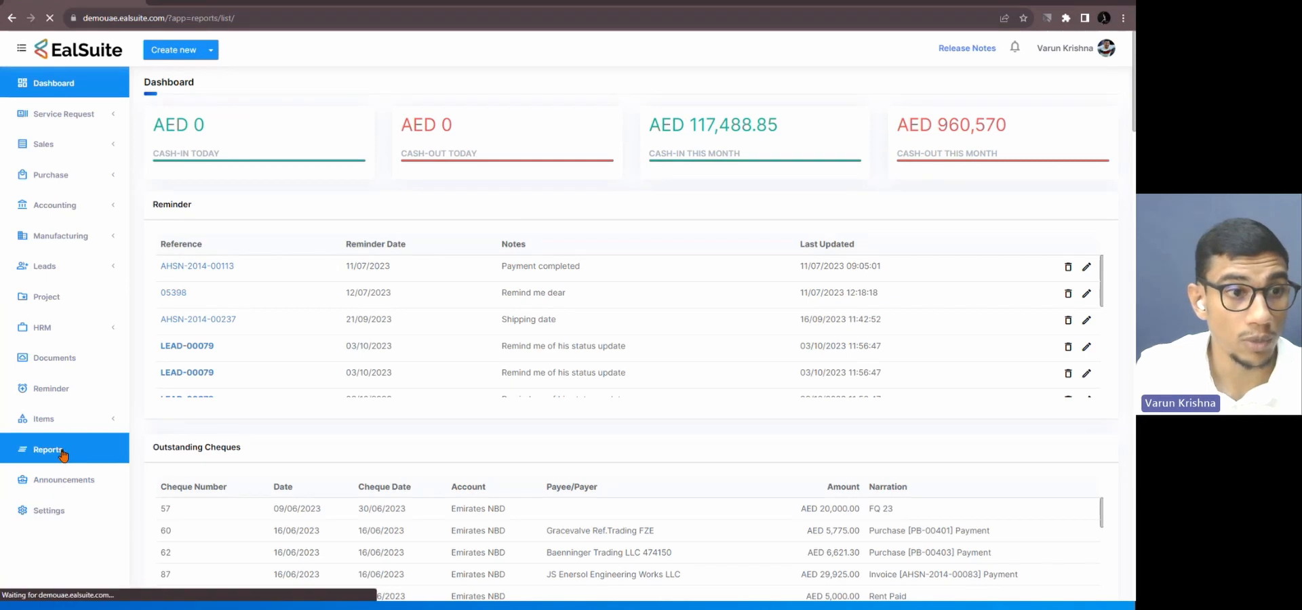
pyautogui.scroll(-4, 293, 322)
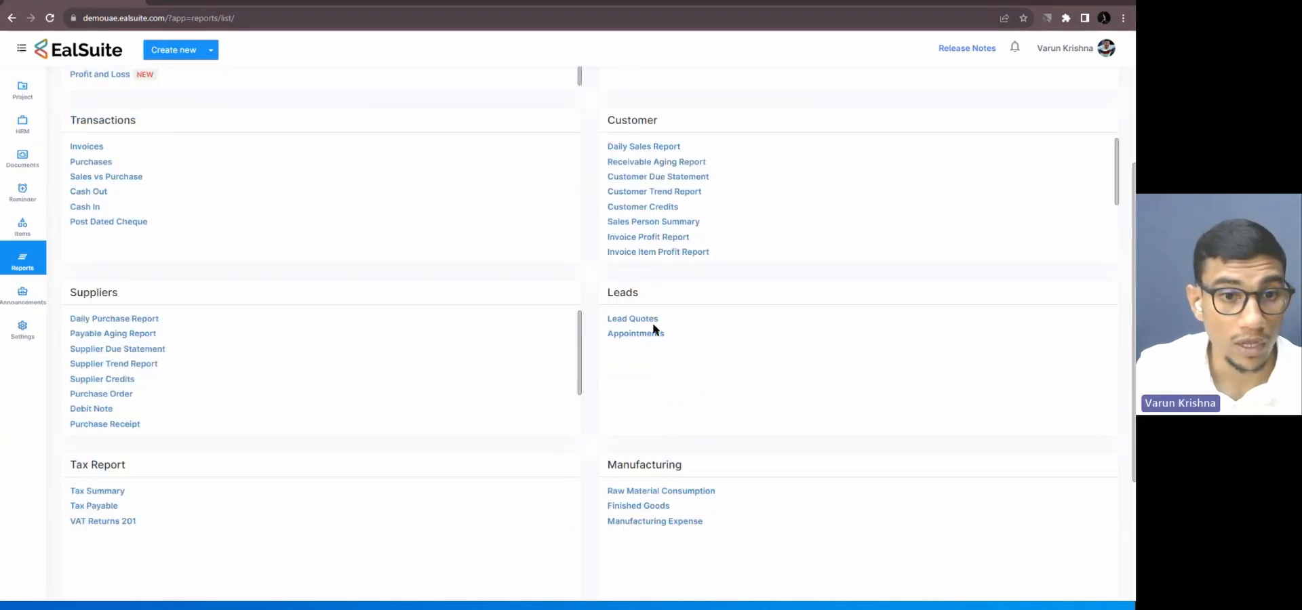
pyautogui.scroll(-1, 484, 347)
pyautogui.scroll(-3, 484, 347)
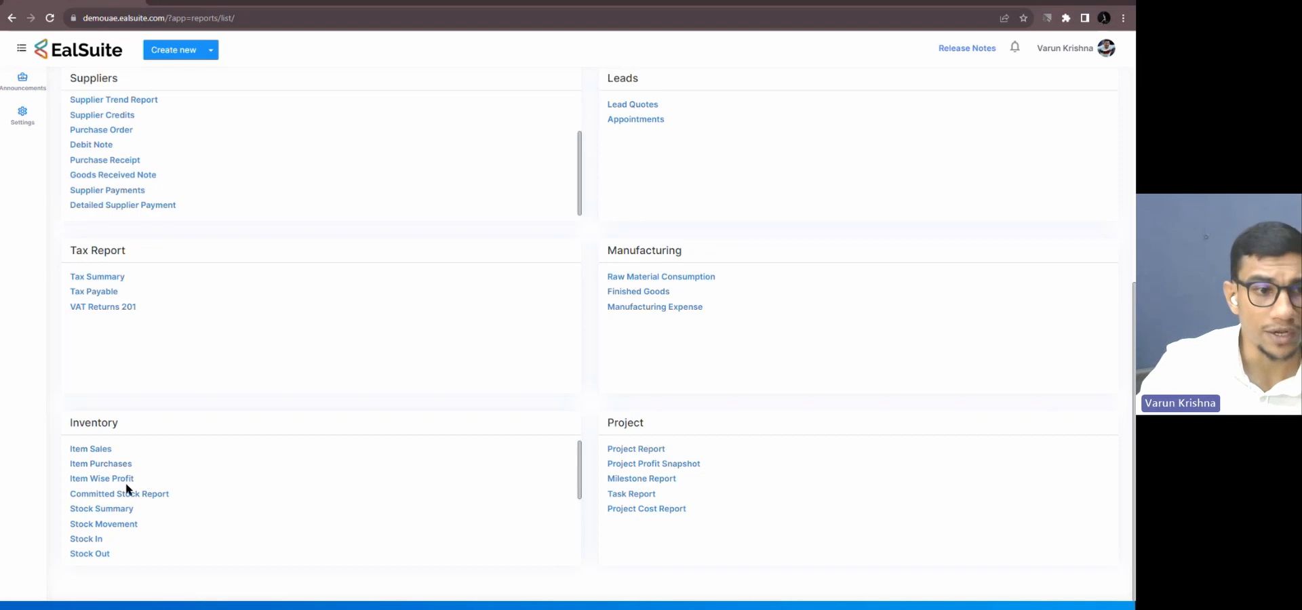
pyautogui.moveTo(132, 502)
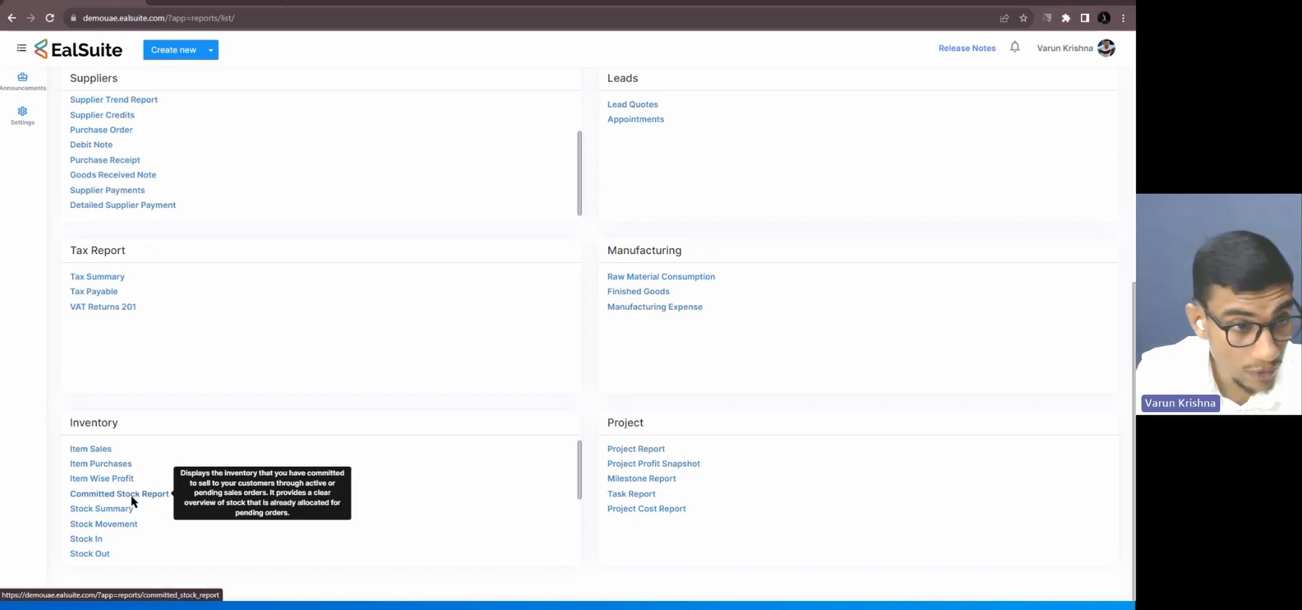
pyautogui.scroll(-4, 149, 517)
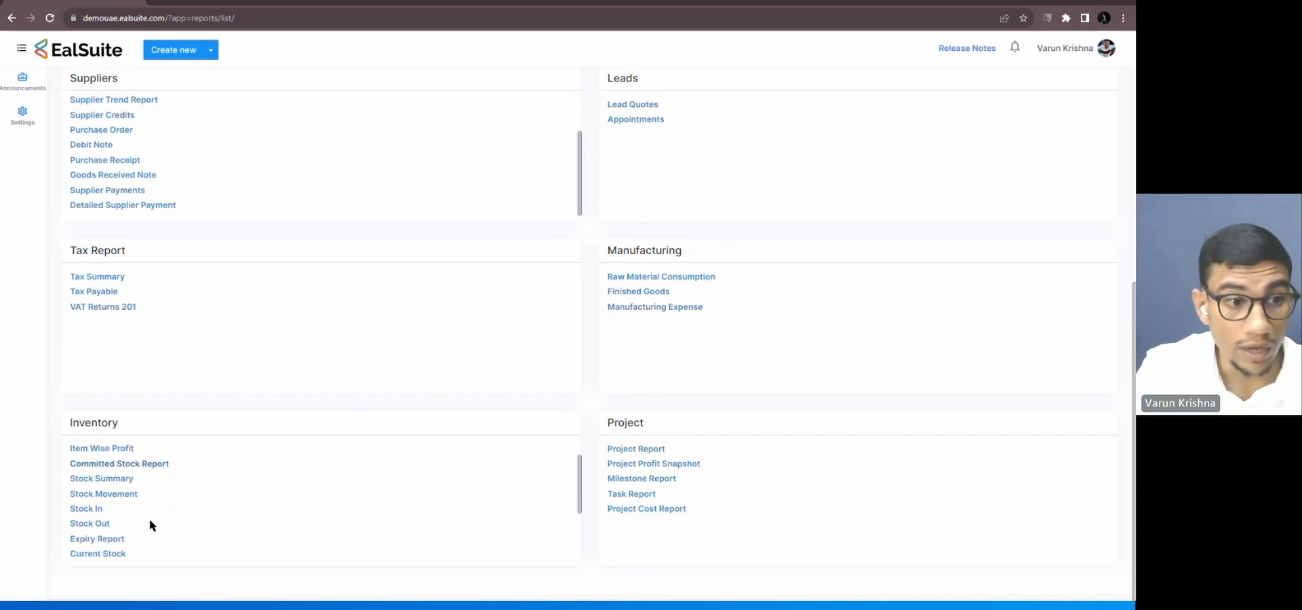
pyautogui.scroll(4, 145, 493)
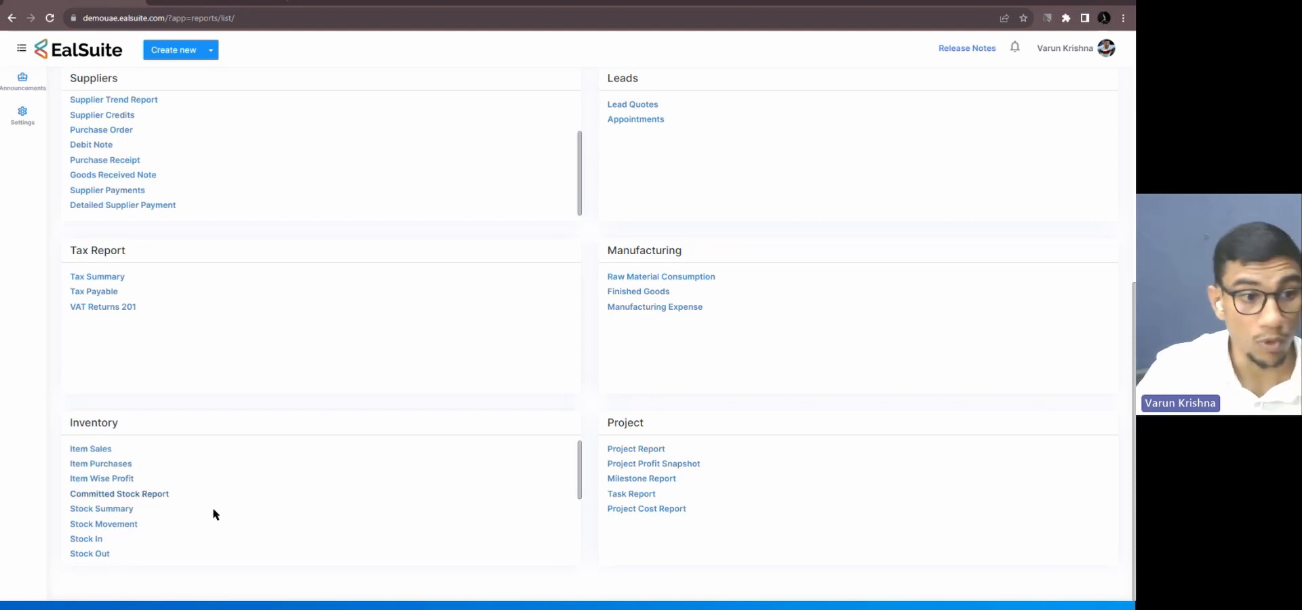
pyautogui.scroll(-3, 213, 510)
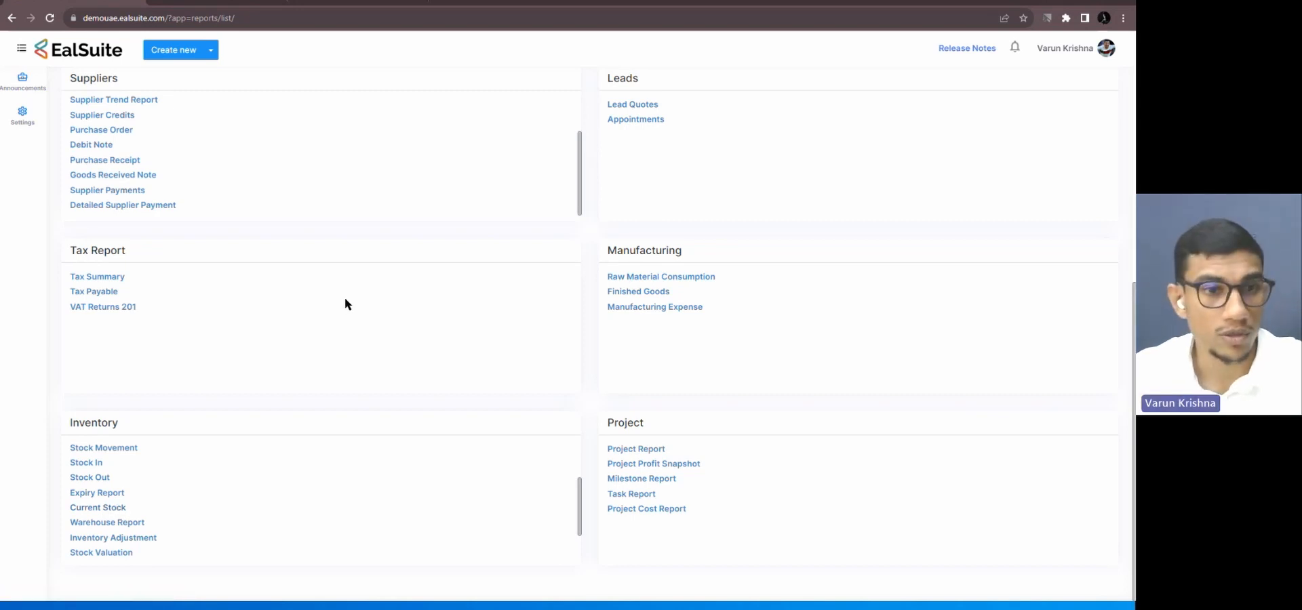
# - Open the Current Stock report and sort its items by committed stock in descending order
pyautogui.hotkey('alt', 'Tab')
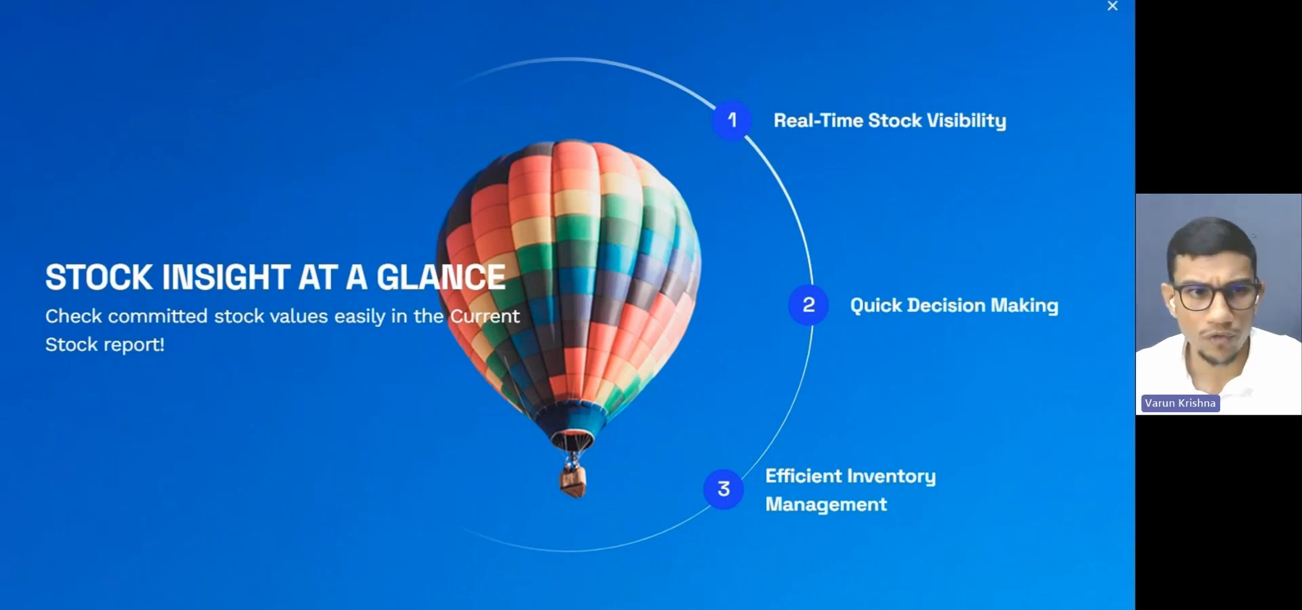
pyautogui.hotkey('alt', 'Tab')
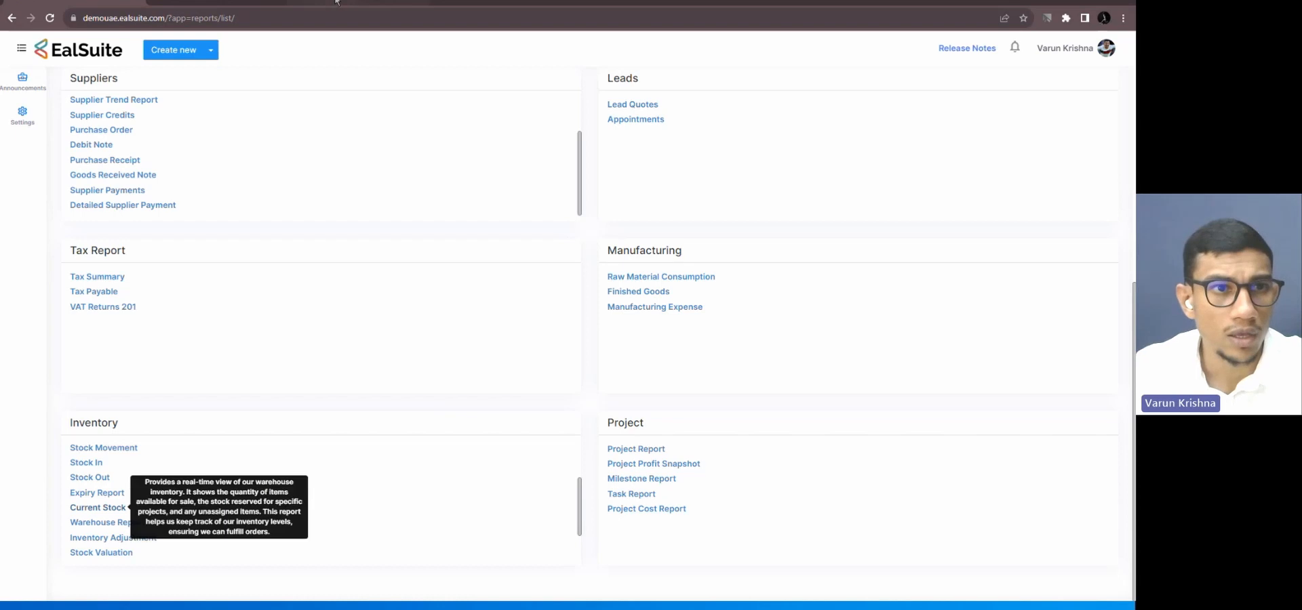
pyautogui.click(97, 507)
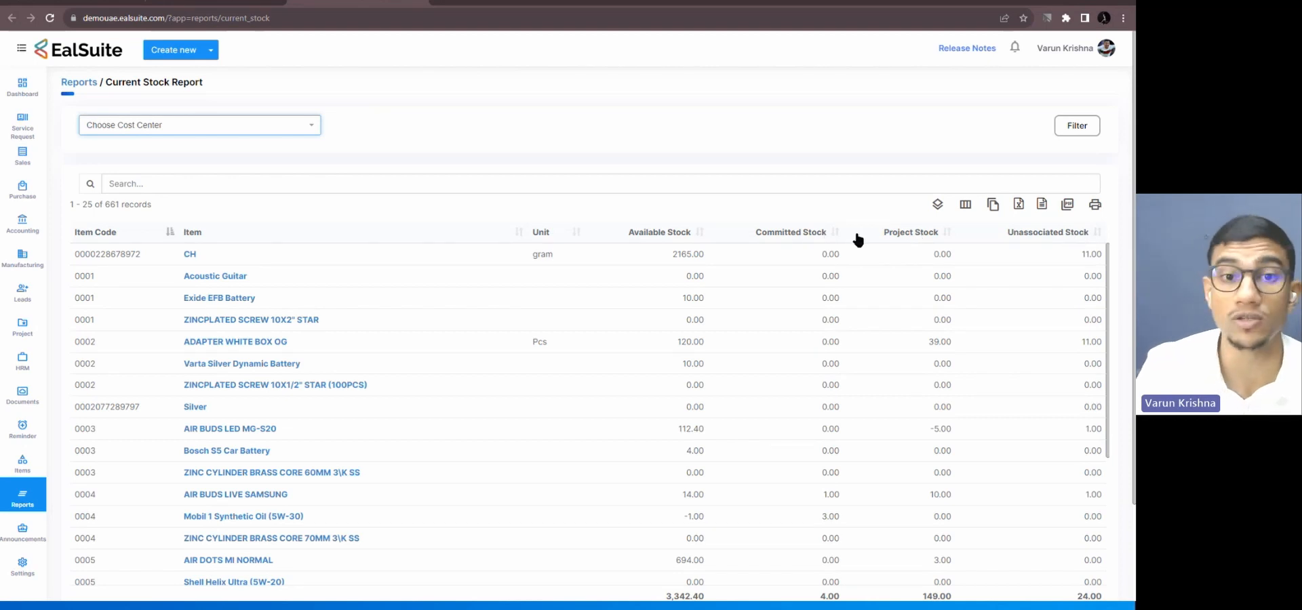
pyautogui.click(834, 233)
pyautogui.click(833, 233)
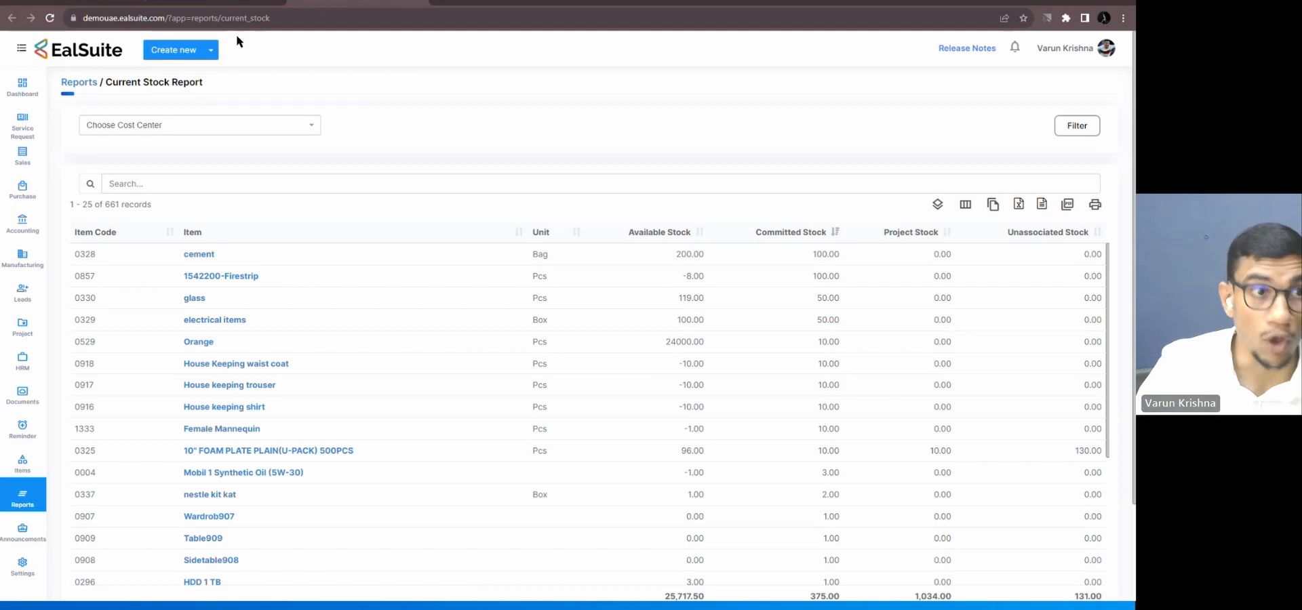
# - Filter the Committed Stock report to this fiscal year, keeping the date basis By Order Date
pyautogui.click(218, 4)
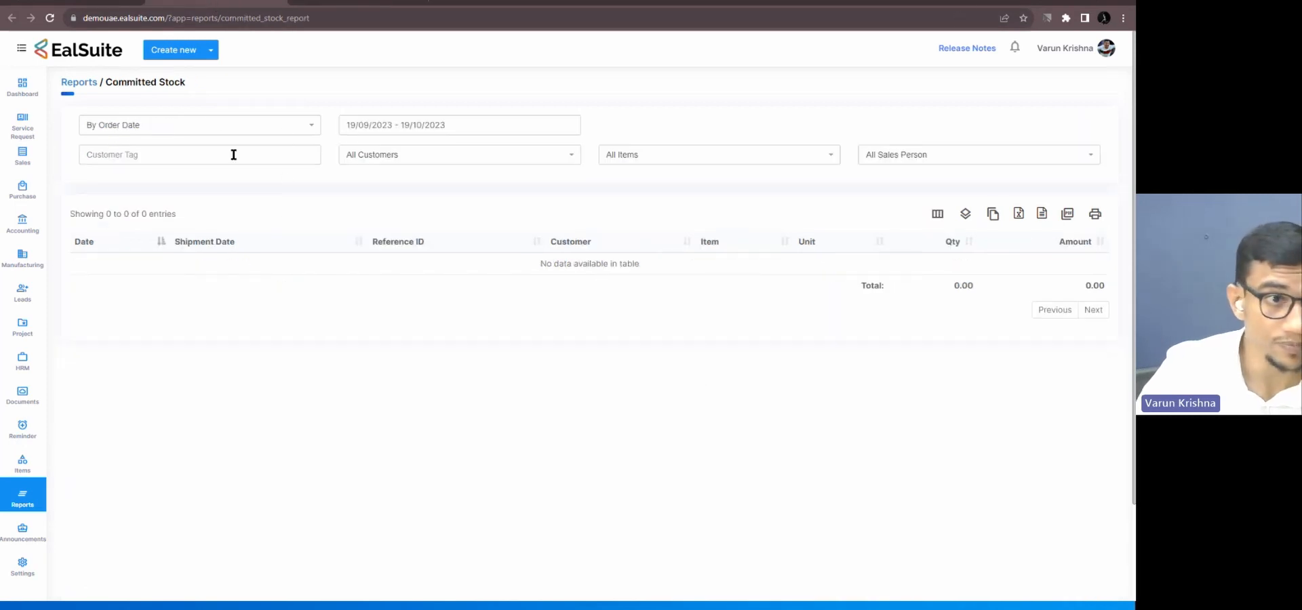
pyautogui.click(360, 122)
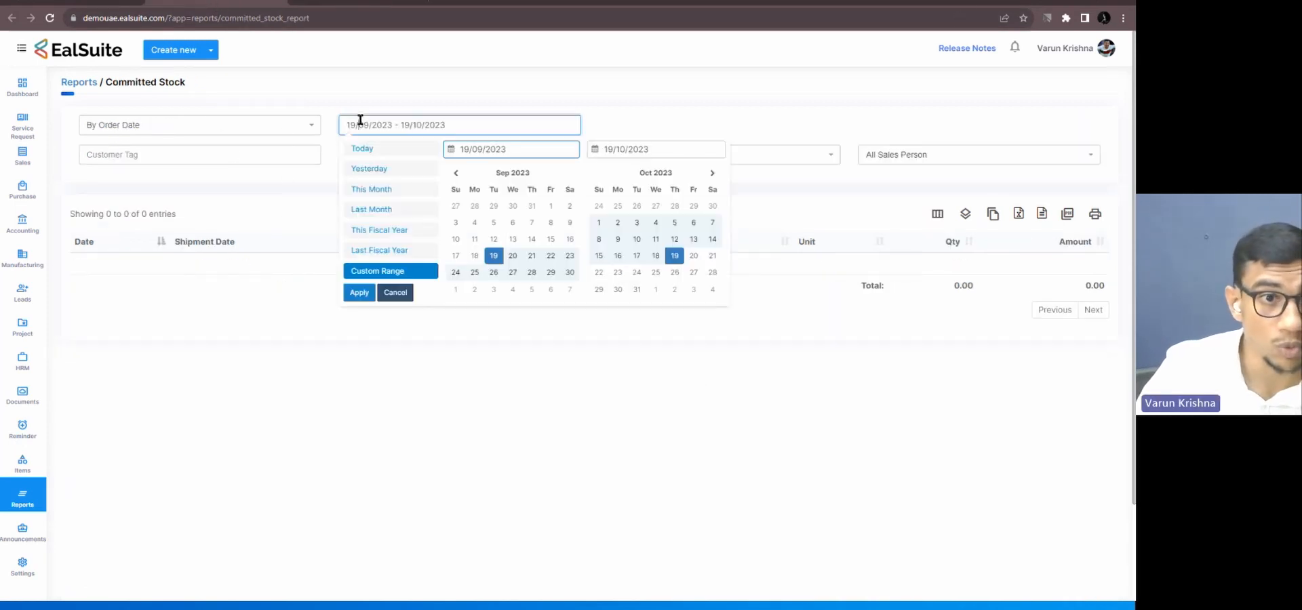
pyautogui.click(383, 231)
pyautogui.click(274, 126)
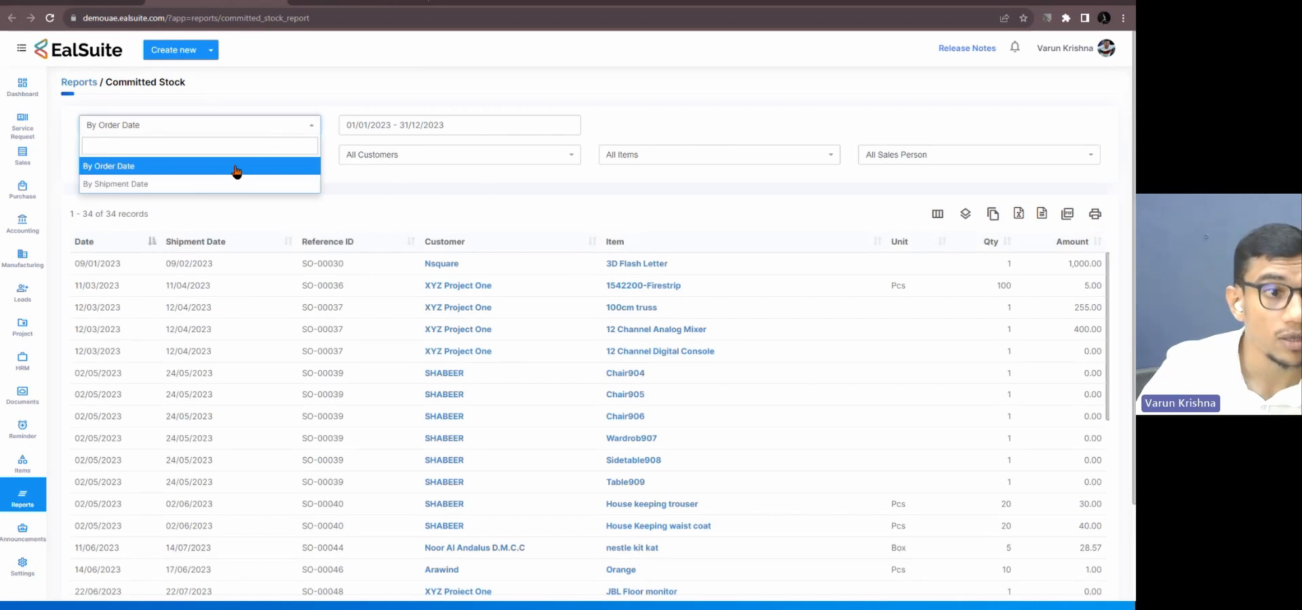
pyautogui.click(214, 170)
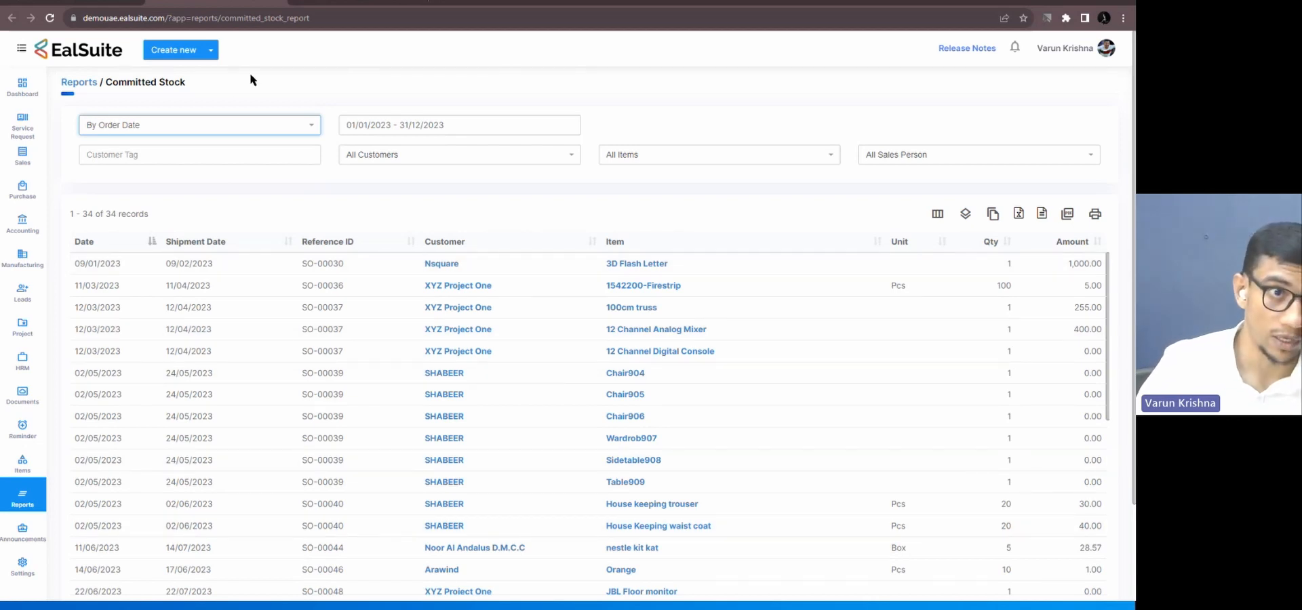
# - Leave the Committed Stock report and advance the presentation to the Seamless Previewing slide
pyautogui.click(343, 4)
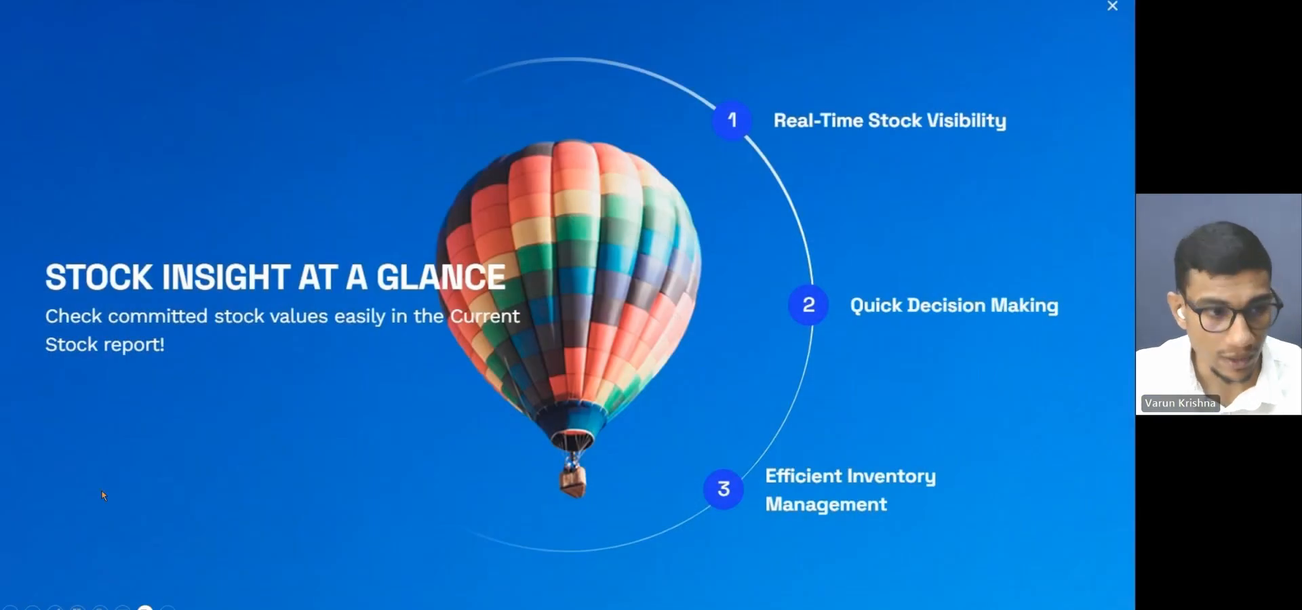
pyautogui.click(33, 607)
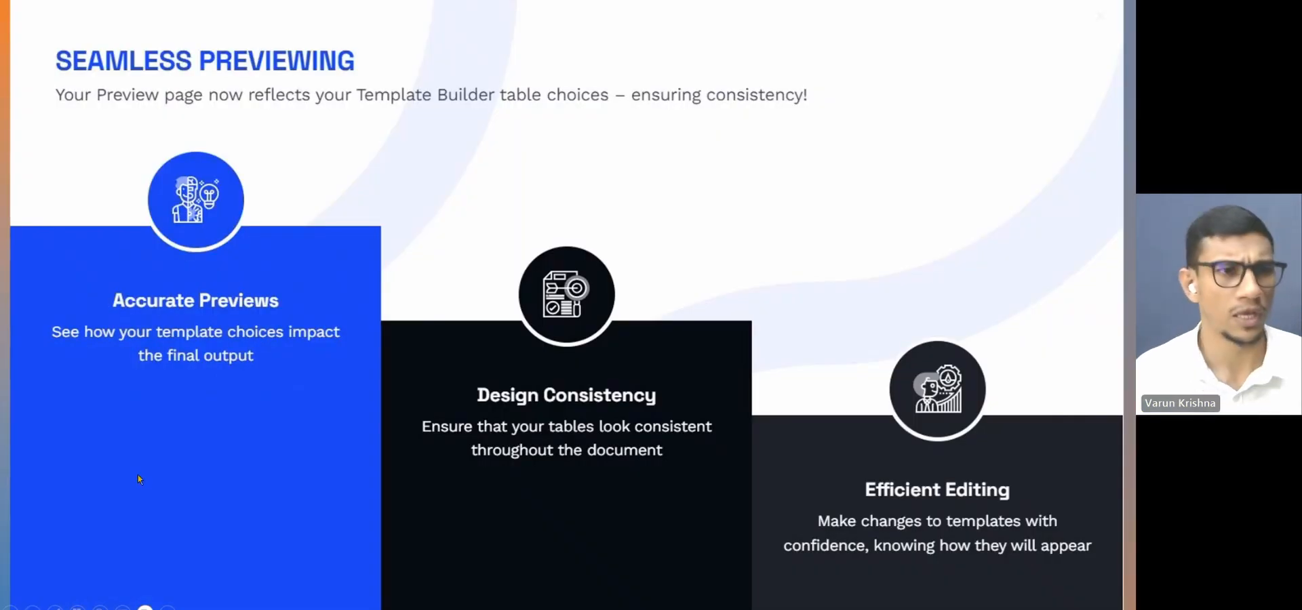
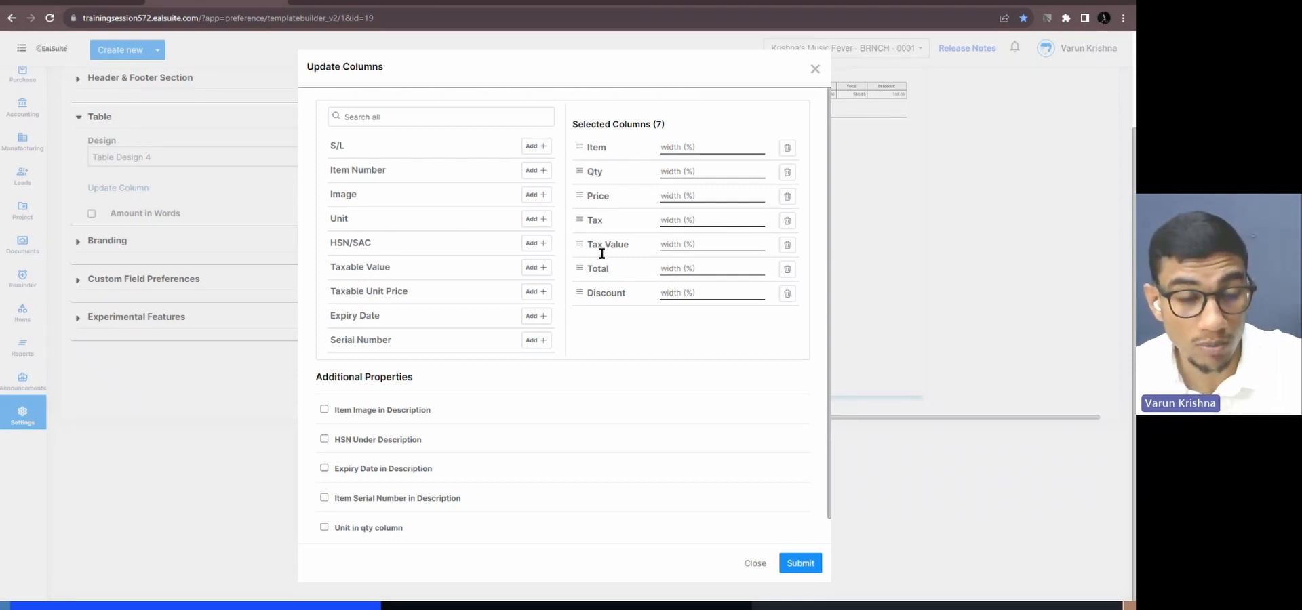
# - Review the table columns and additional properties of the Custom Invoice template, close them without submitting, and return to the template list
pyautogui.scroll(-2, 342, 474)
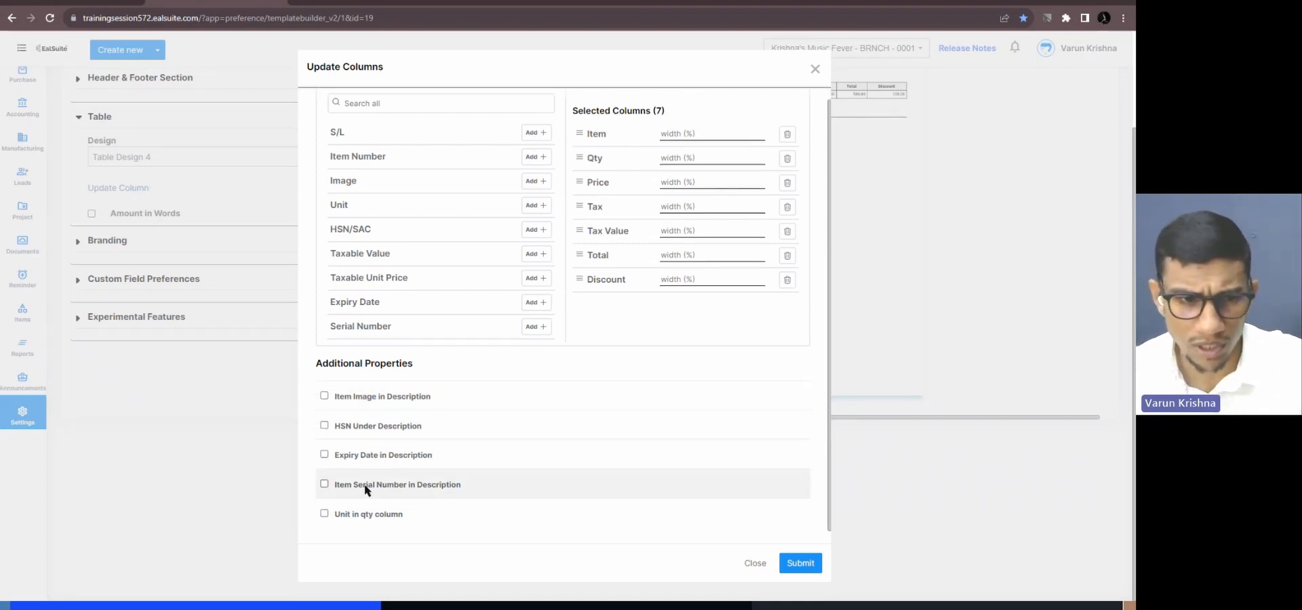
pyautogui.scroll(1, 741, 404)
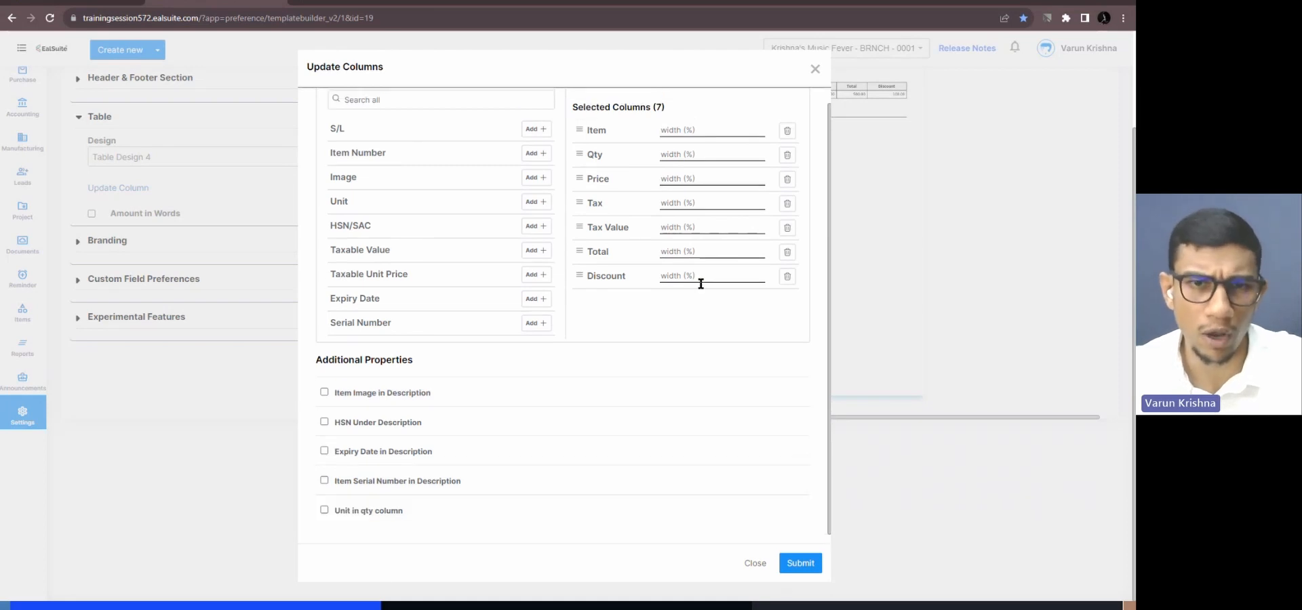
pyautogui.click(814, 69)
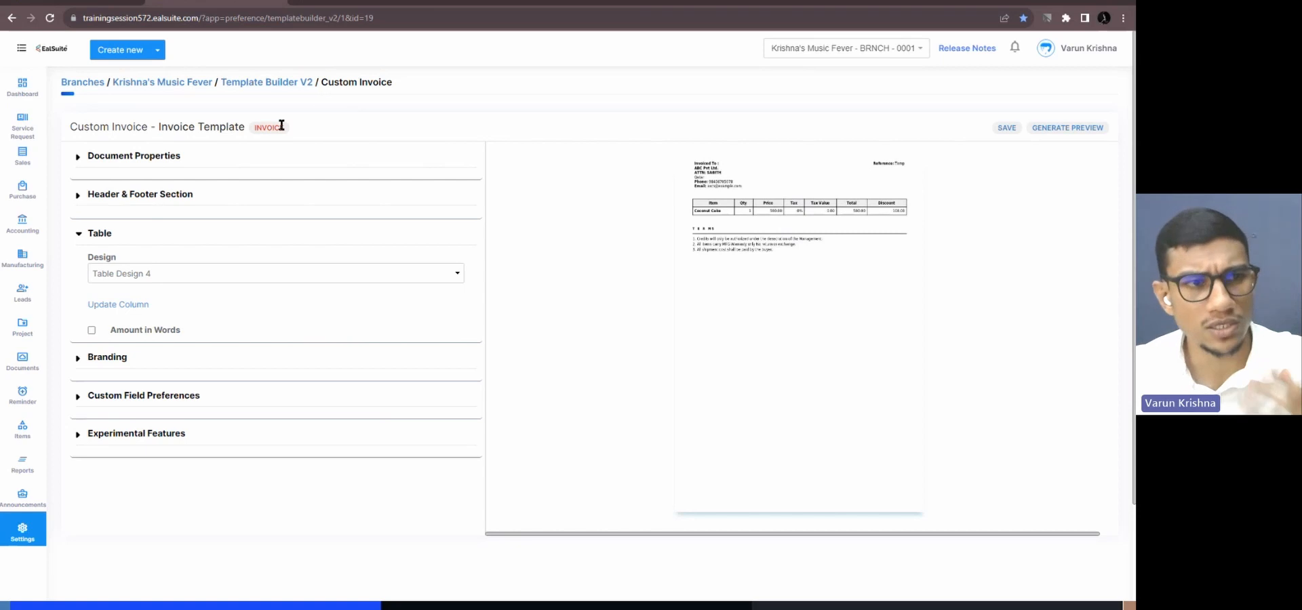
pyautogui.doubleClick(287, 84)
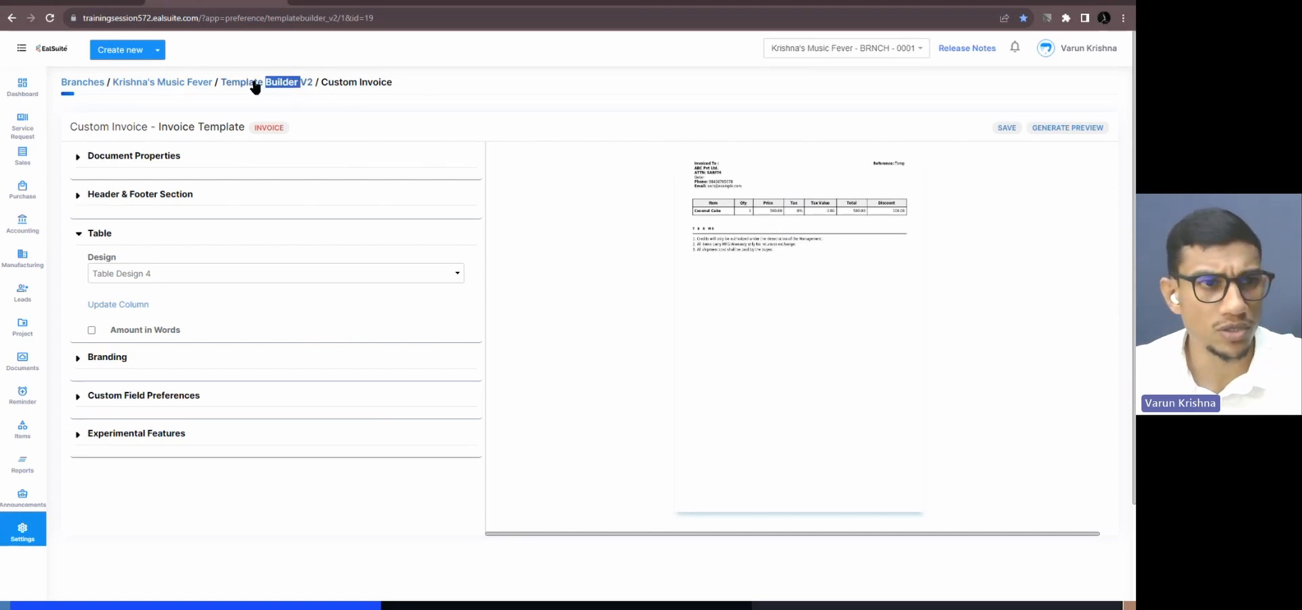
pyautogui.click(255, 84)
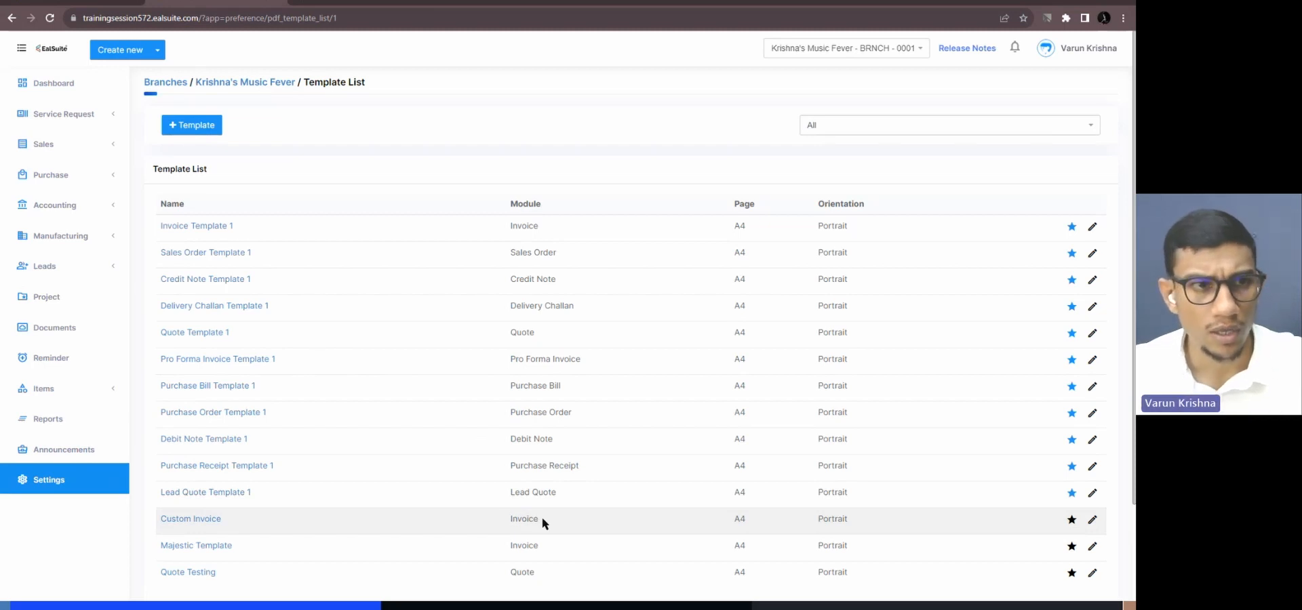
# - Open the paid invoice for ₹ 39,360.08 from the sales invoice list and examine its item table
pyautogui.click(57, 154)
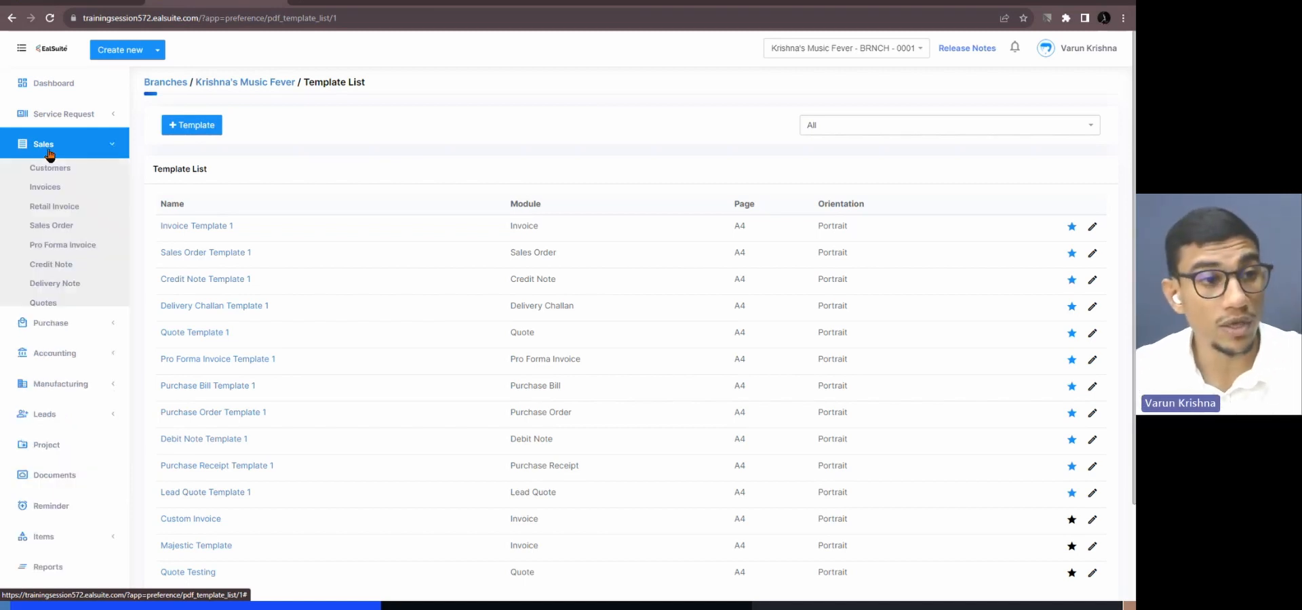
pyautogui.click(45, 187)
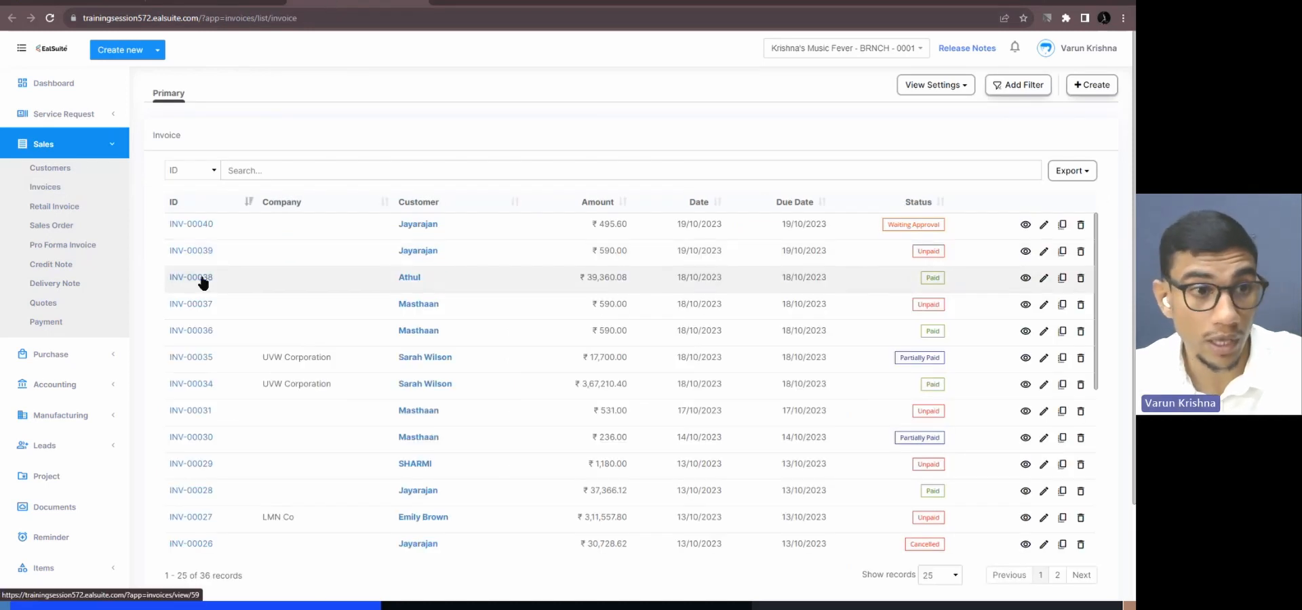
pyautogui.click(202, 280)
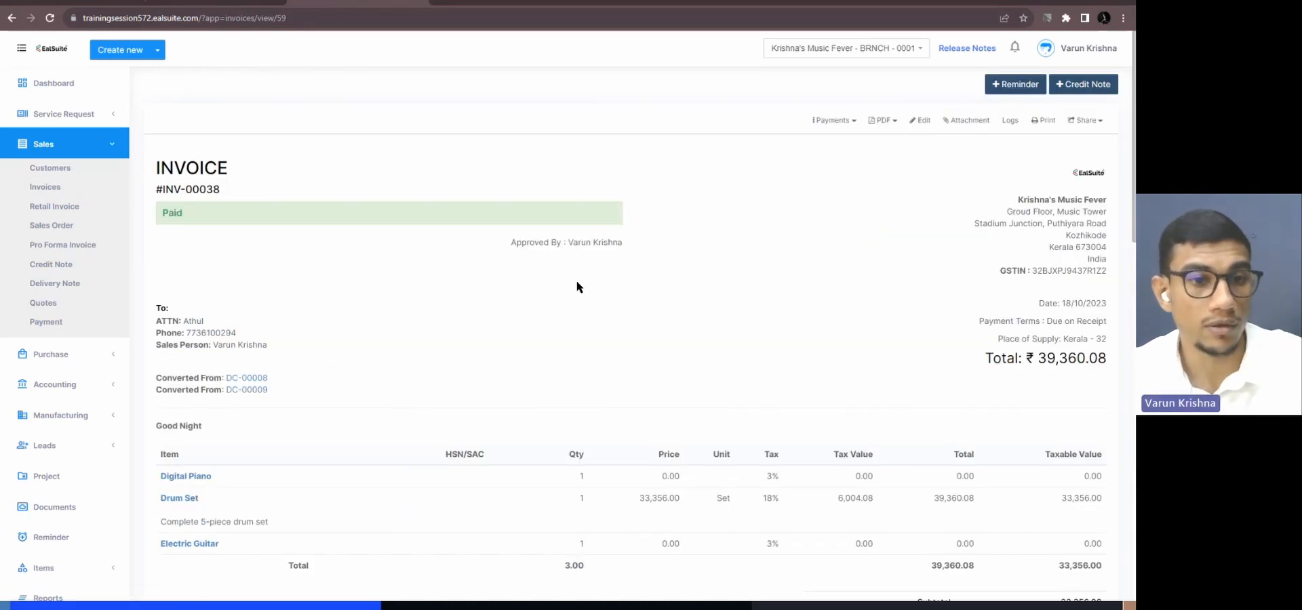
pyautogui.scroll(-2, 577, 282)
pyautogui.scroll(2, 761, 251)
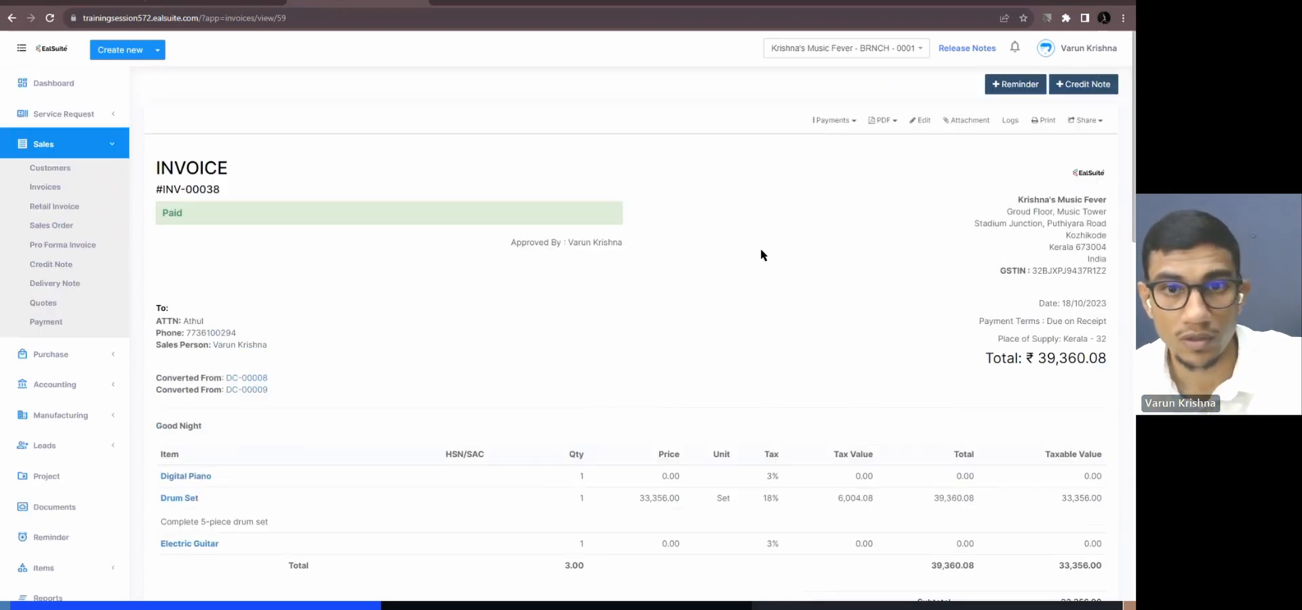
# - Set Custom Invoice as the default PDF template on the invoice and check the item table columns
pyautogui.click(881, 120)
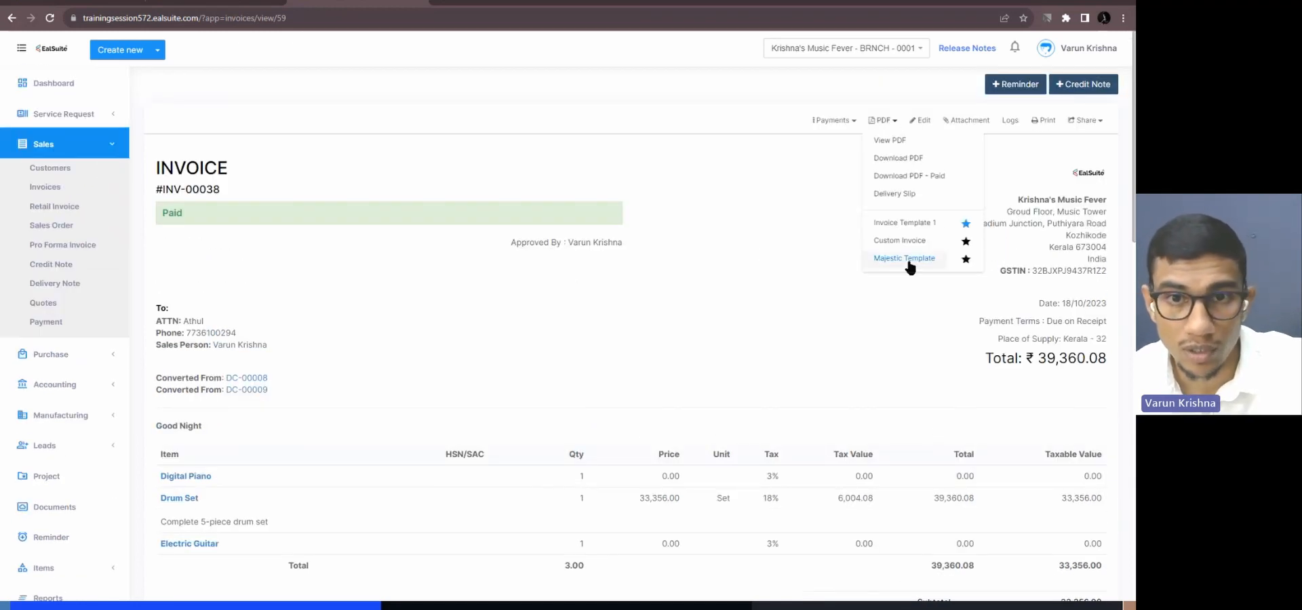
pyautogui.click(964, 244)
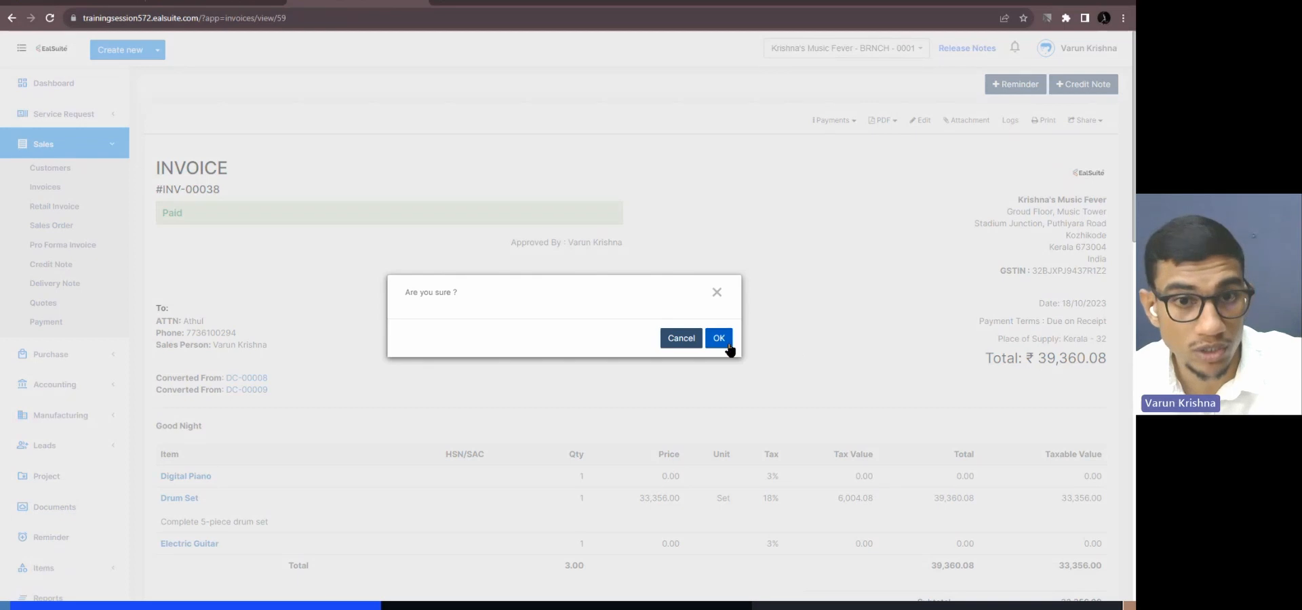
pyautogui.click(716, 337)
pyautogui.scroll(-1, 743, 287)
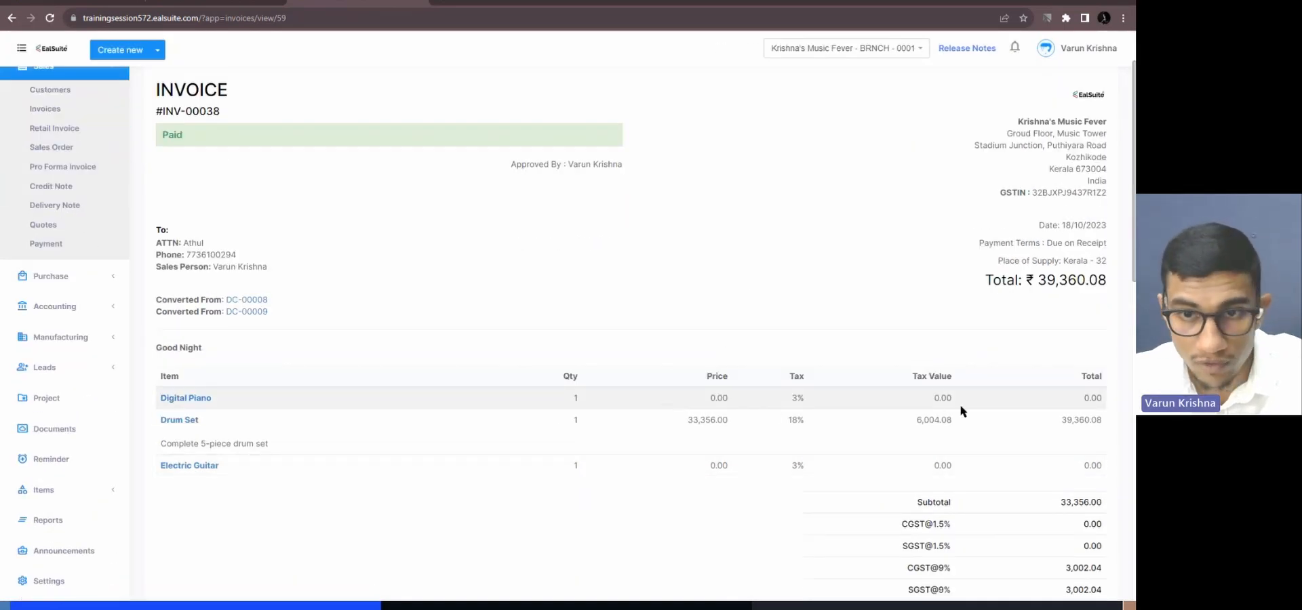
# - Review the paid invoice and open its bill preview to compare the item table columns
pyautogui.scroll(-1, 460, 261)
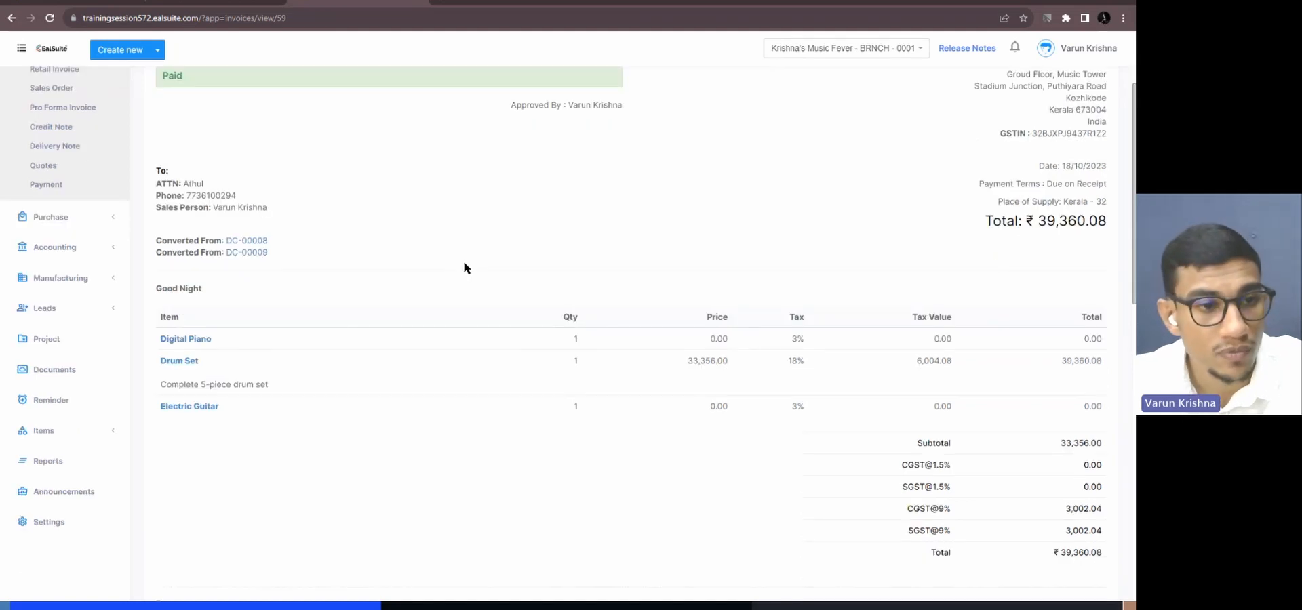
pyautogui.scroll(1, 465, 267)
pyautogui.scroll(1, 468, 285)
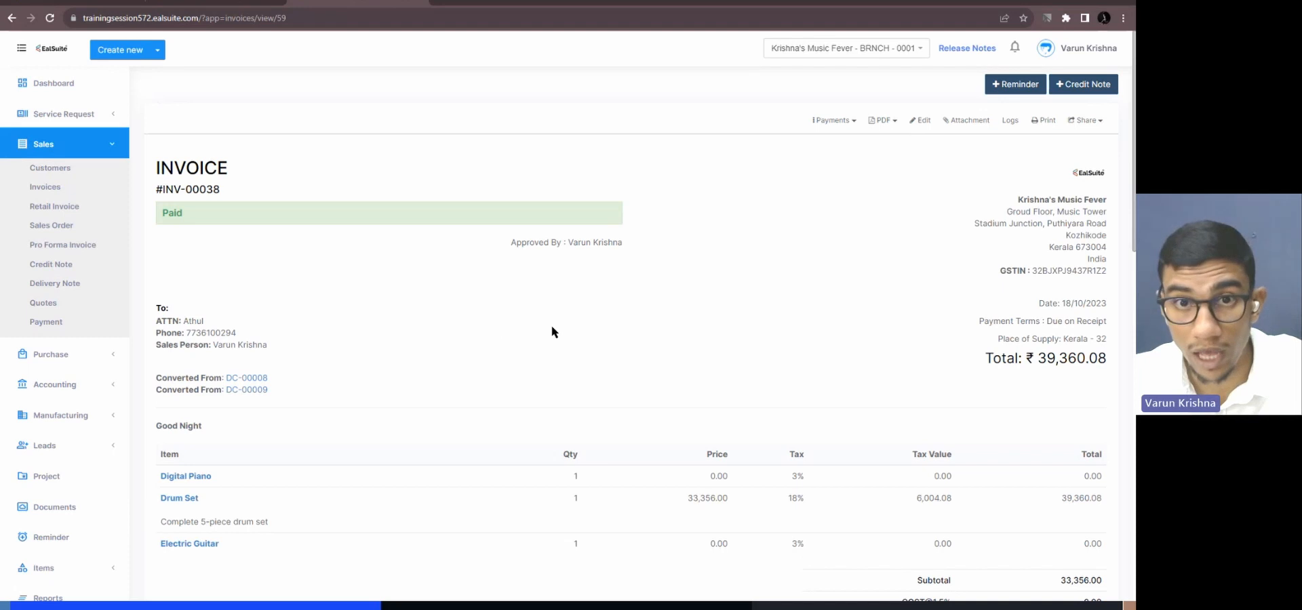
pyautogui.click(893, 122)
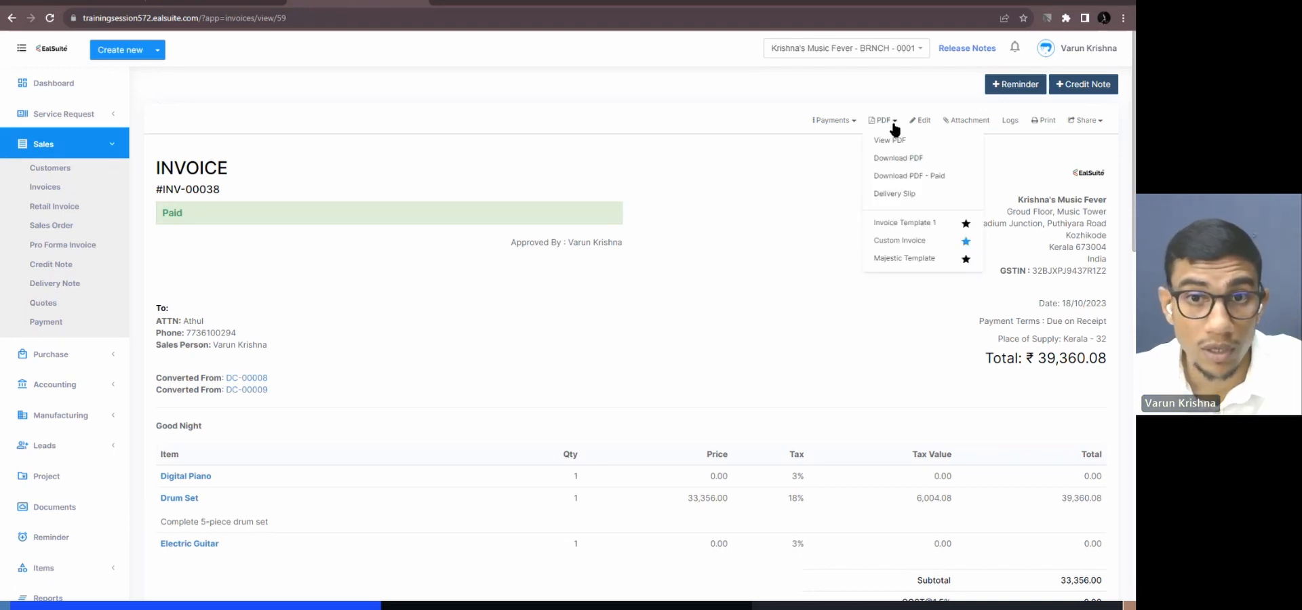
pyautogui.click(1087, 121)
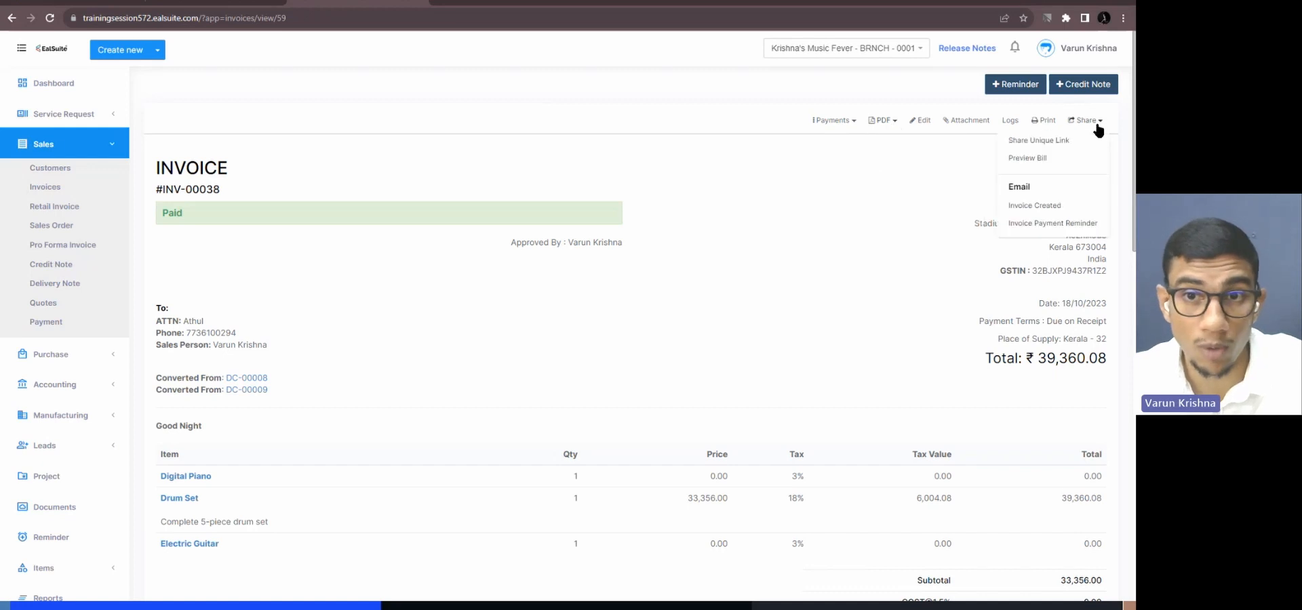
pyautogui.click(1037, 160)
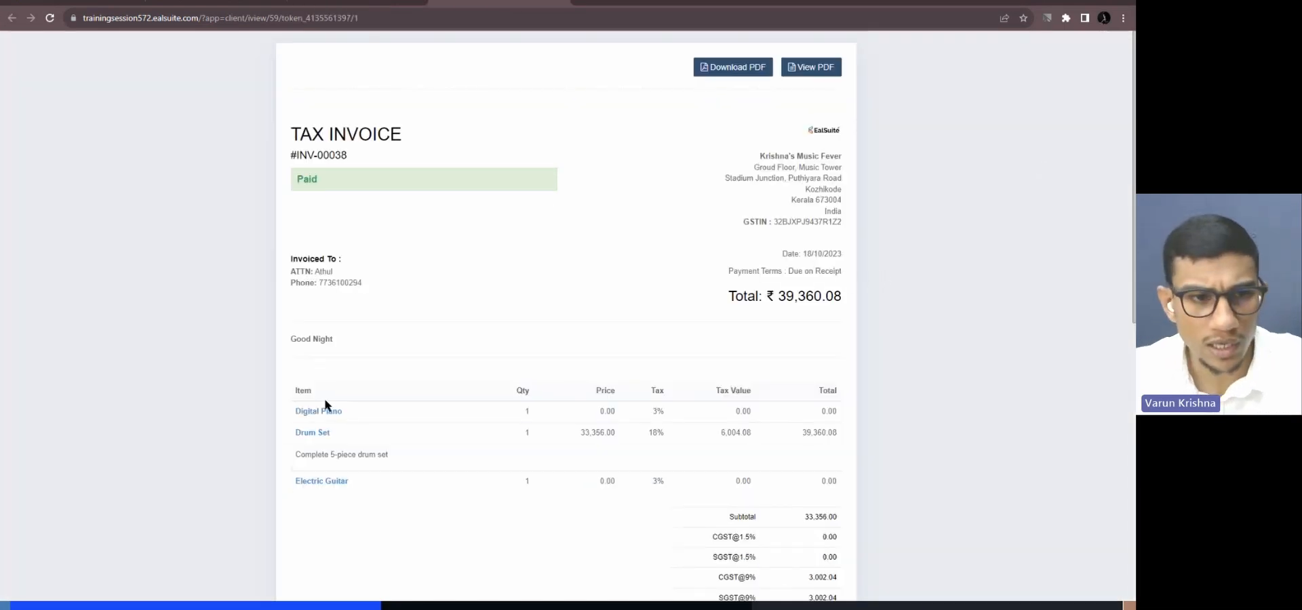
# - Leave the bill preview, return to the presentation and advance it to the Totaling Made slide
pyautogui.click(348, 2)
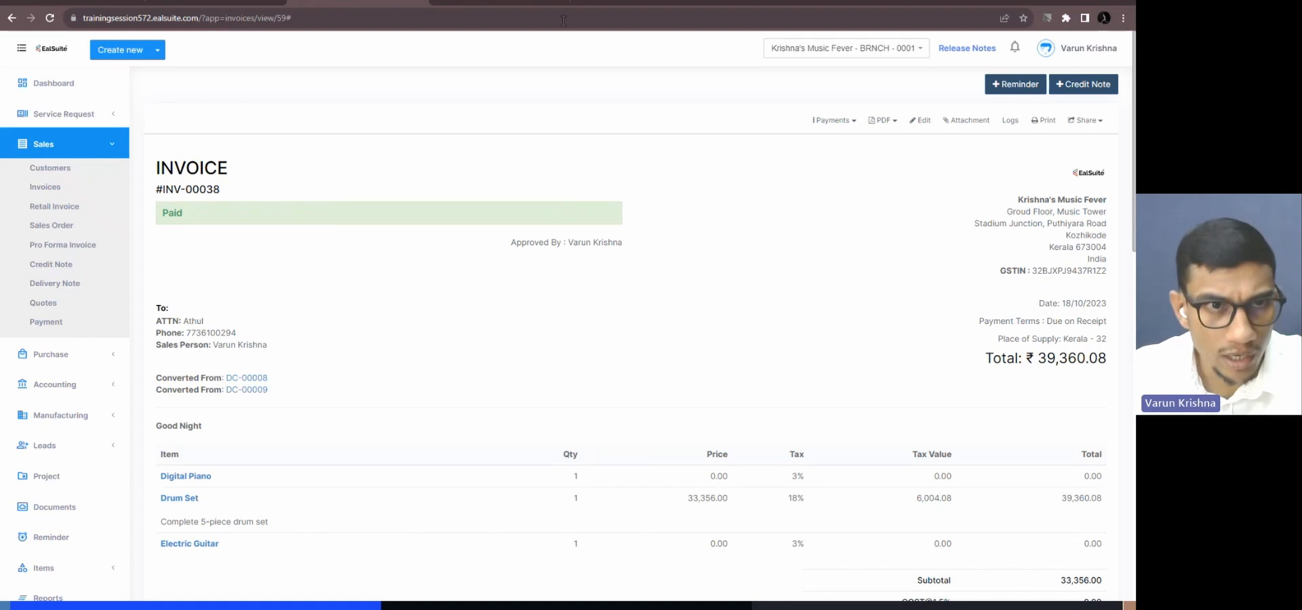
pyautogui.click(505, 3)
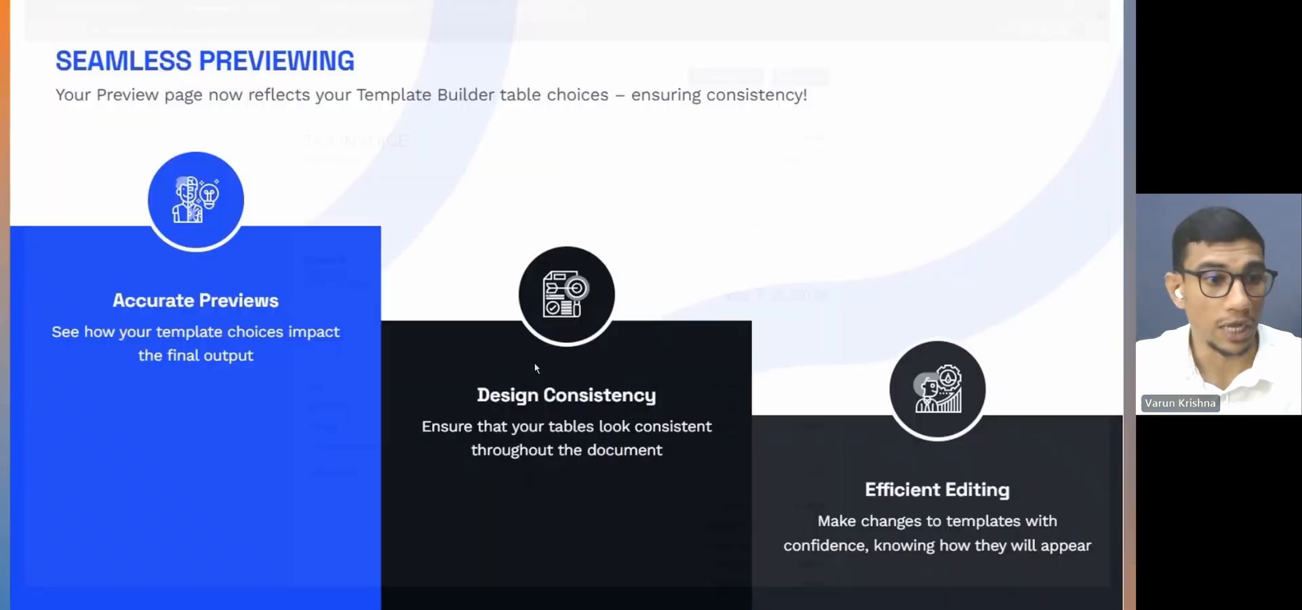
pyautogui.click(33, 608)
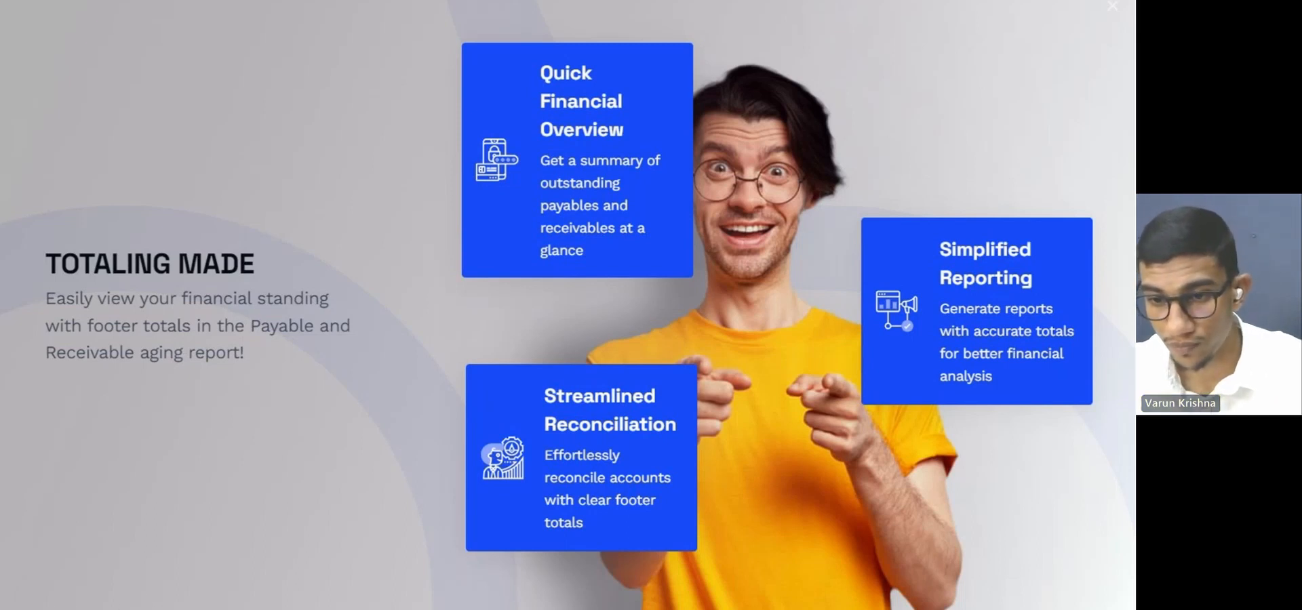
# - Switch to EalSuite, open the Receivable Aging Report and examine the footer totals across all aging columns
pyautogui.moveTo(1133, 291); pyautogui.dragTo(279, 1)
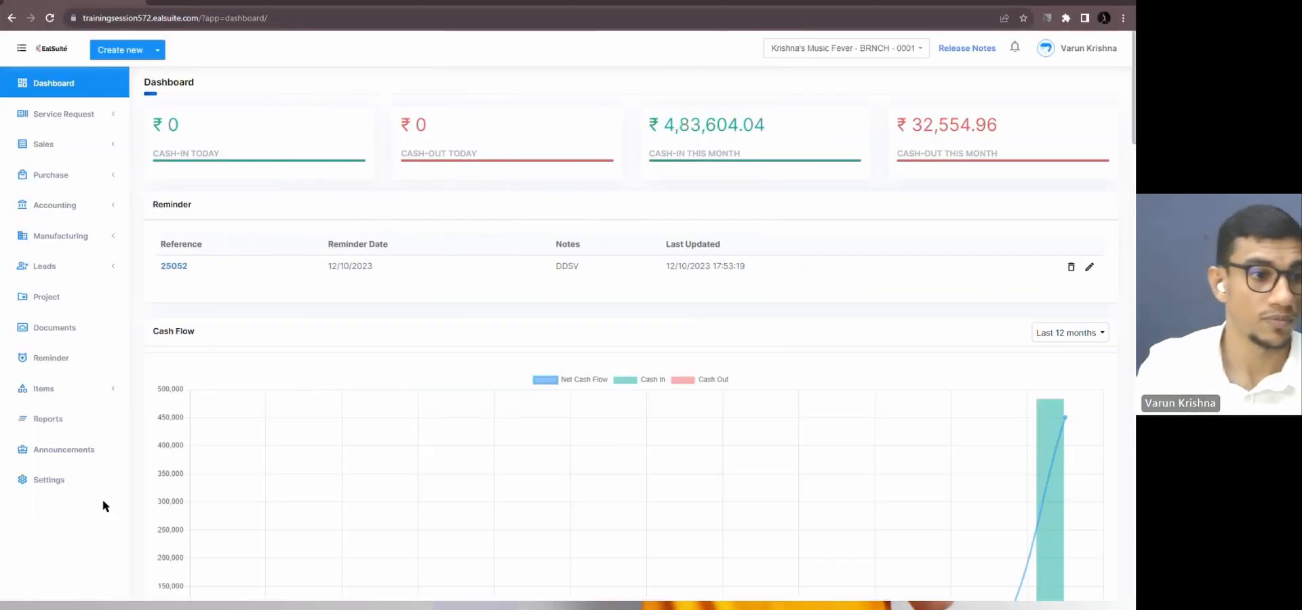
pyautogui.scroll(-1, 102, 497)
pyautogui.click(68, 375)
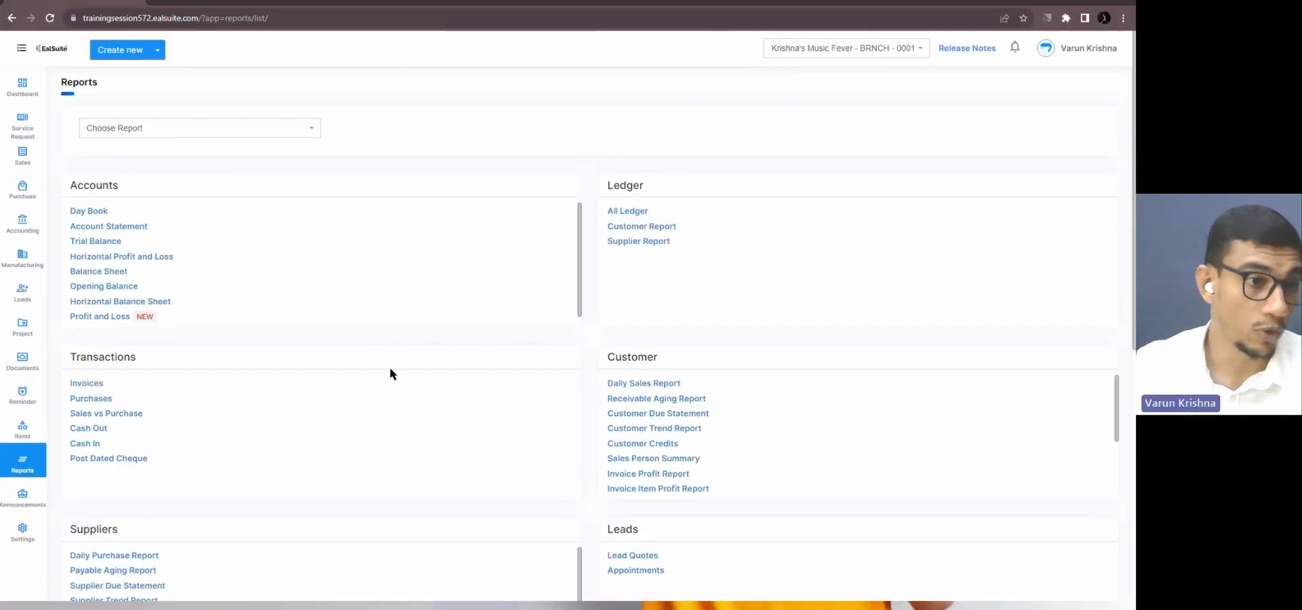
pyautogui.click(688, 401)
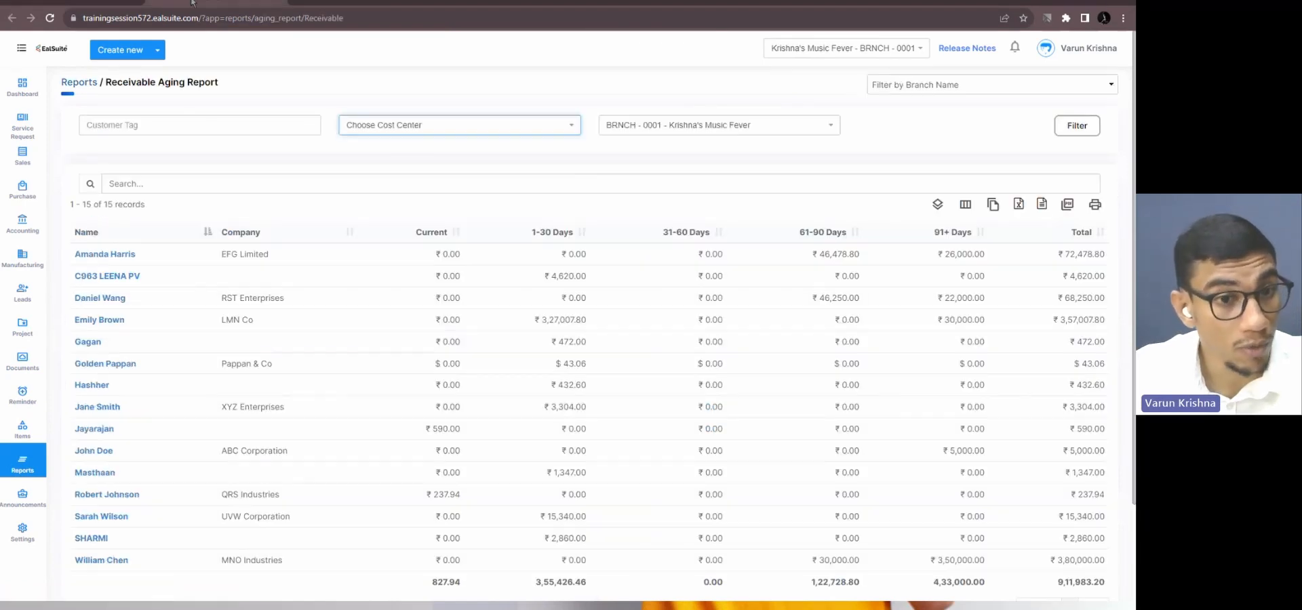
pyautogui.scroll(-2, 502, 414)
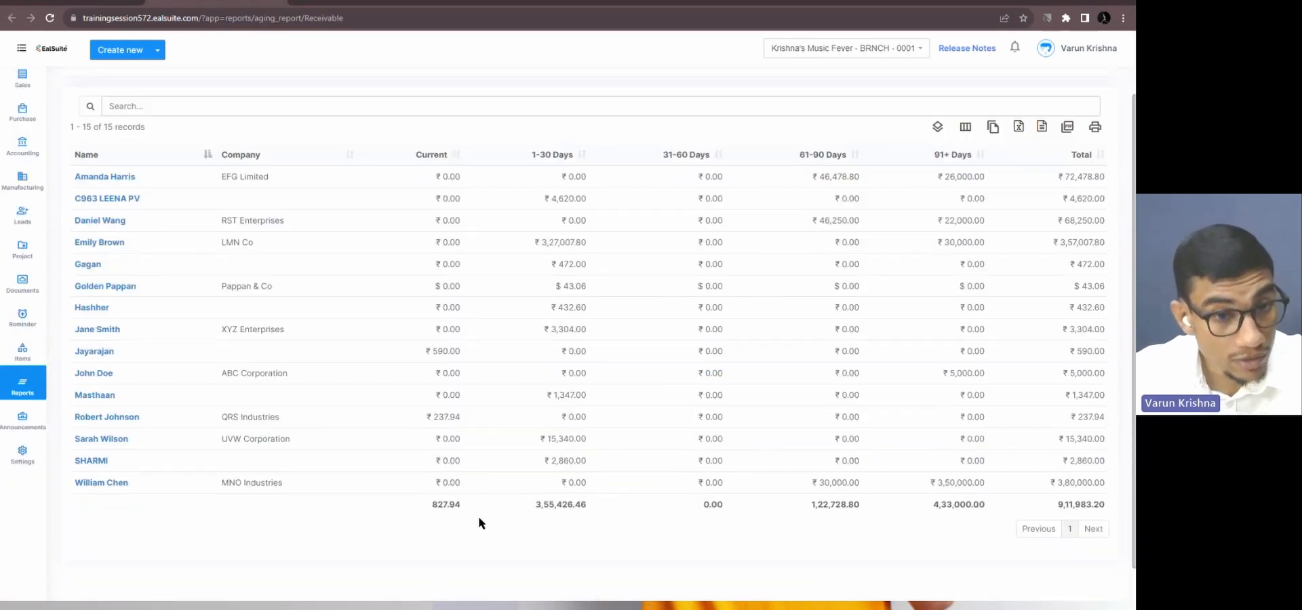
pyautogui.moveTo(424, 503); pyautogui.dragTo(1120, 507)
pyautogui.click(589, 522)
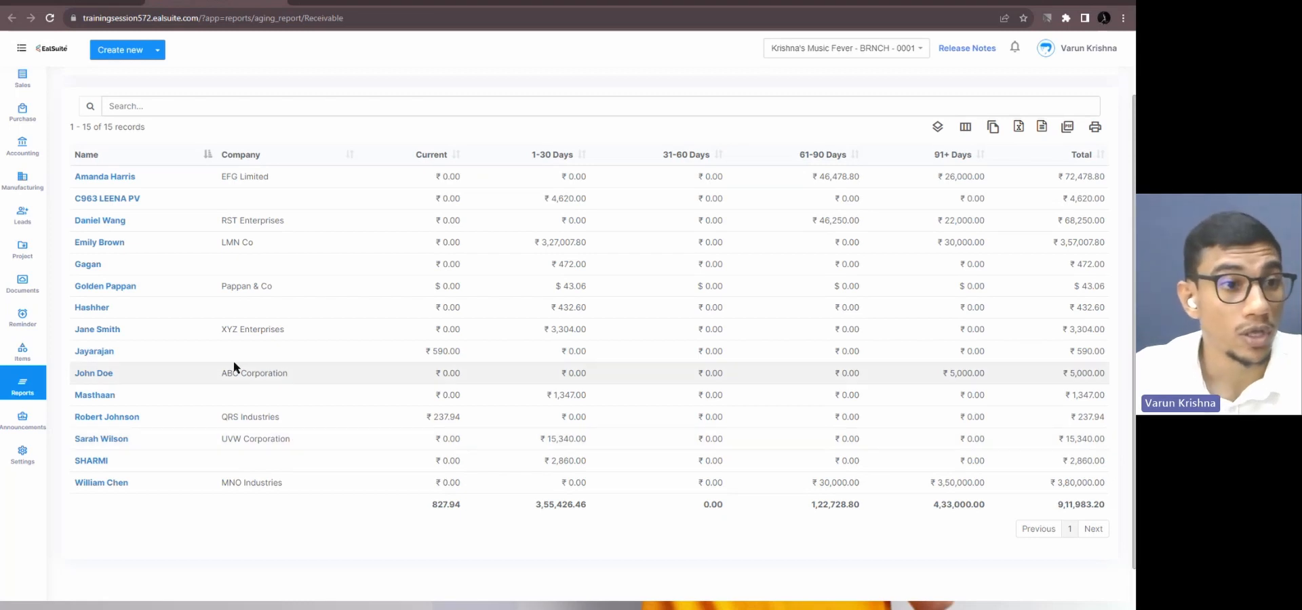
# - Return to the report list and open the Payable Aging Report under Suppliers
pyautogui.scroll(1, 115, 129)
pyautogui.click(75, 82)
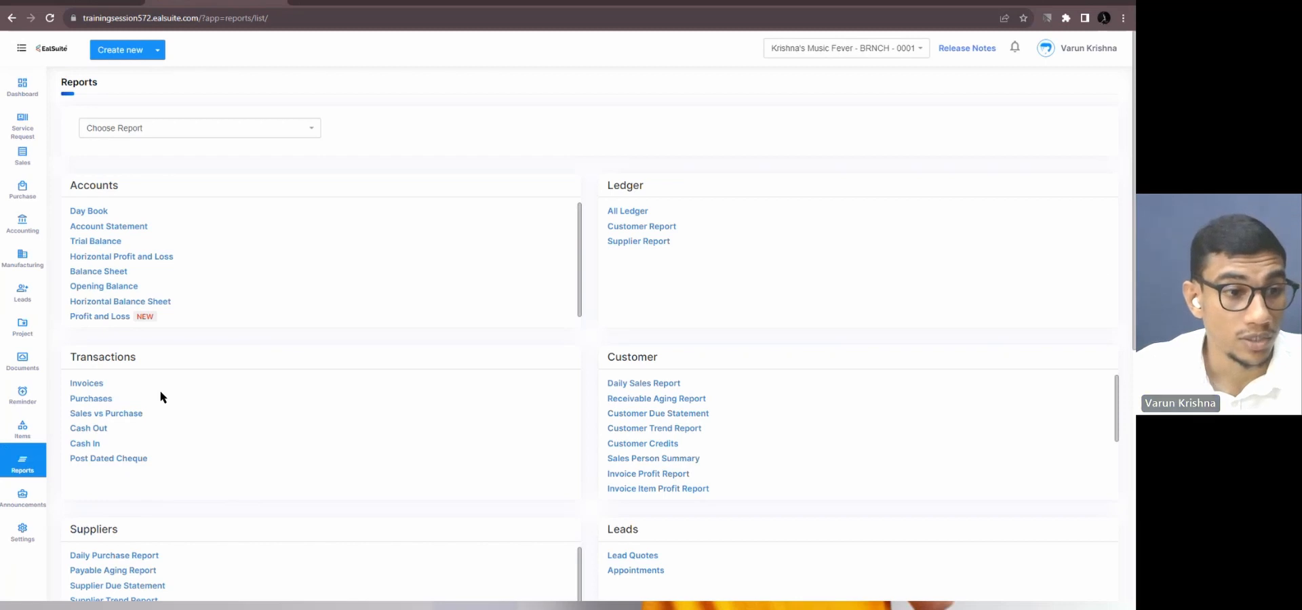
pyautogui.scroll(-2, 160, 393)
pyautogui.click(128, 461)
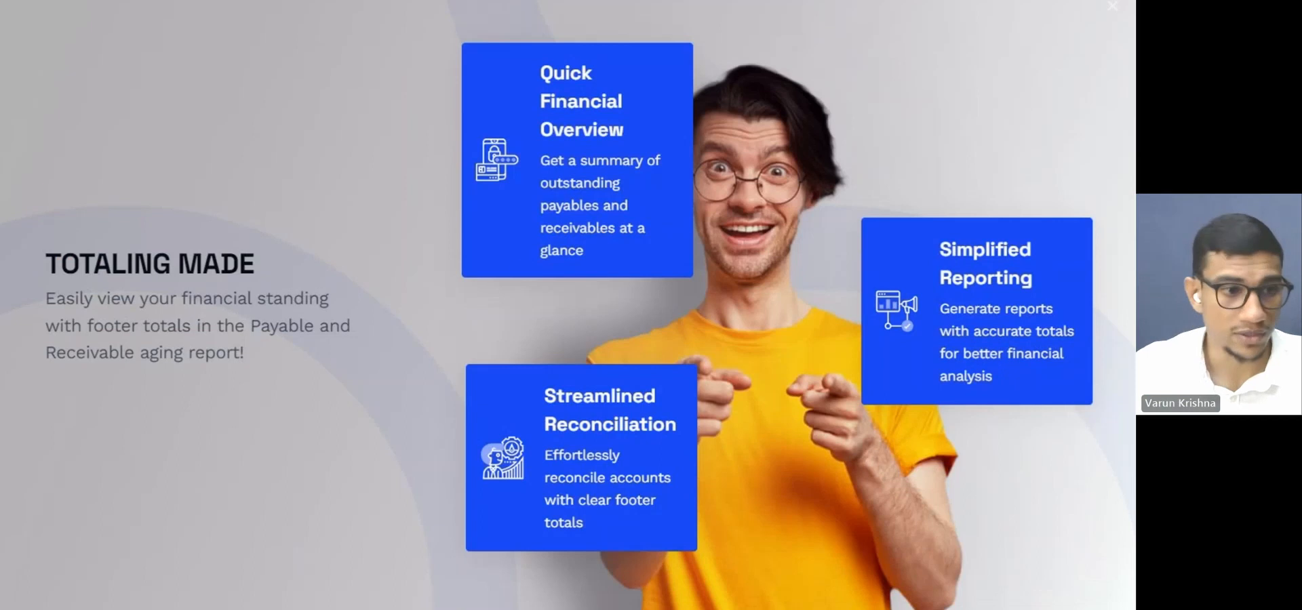
# - Advance the presentation from the Totaling Made slide to the Fluid Account Navigation slide
pyautogui.click(225, 252)
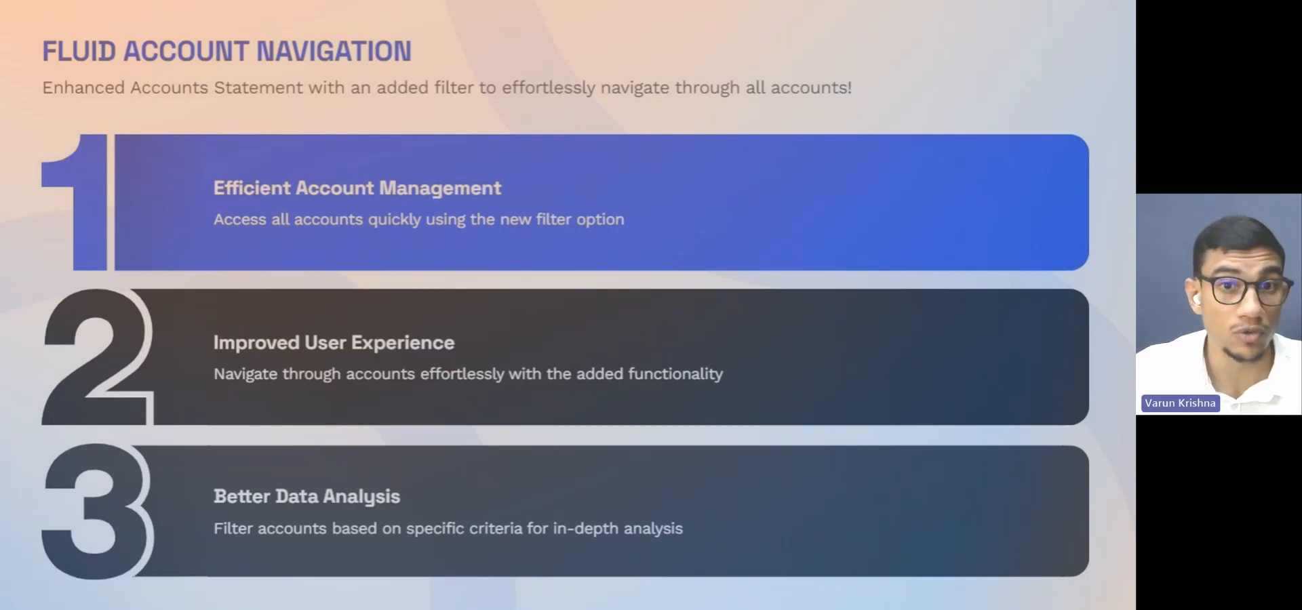
pyautogui.press('Right')
pyautogui.press('Left')
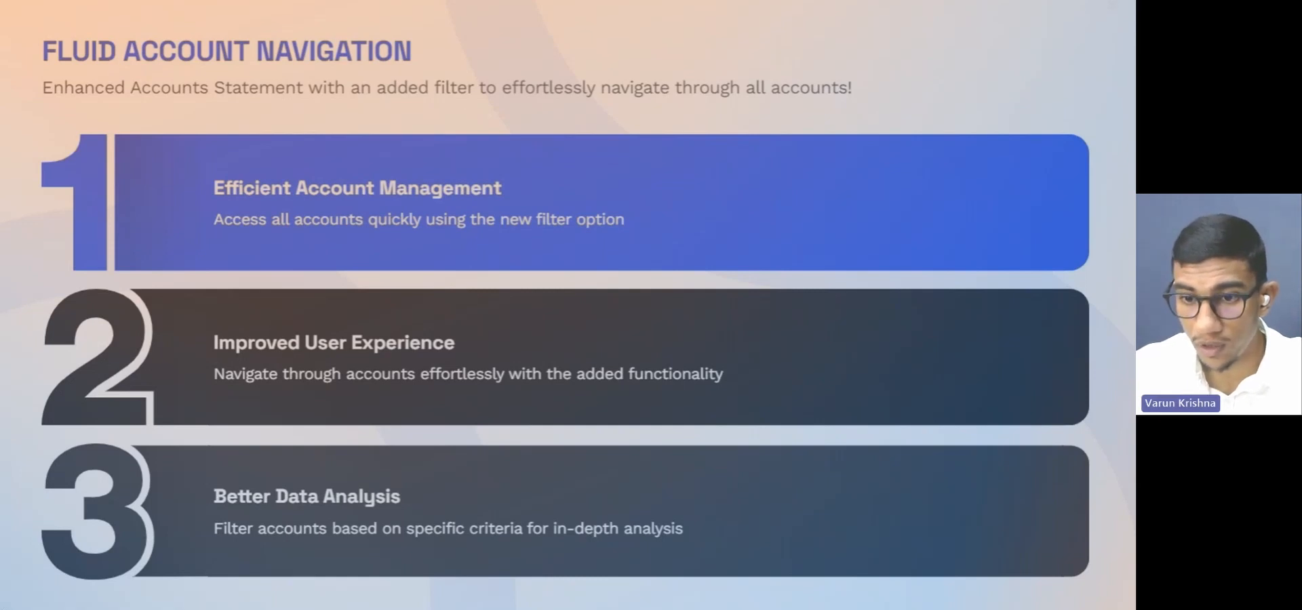
# - Switch to EalSuite, open the Account Statement report and filter it to the HDFC Bank account
pyautogui.hotkey('alt', 'Tab')
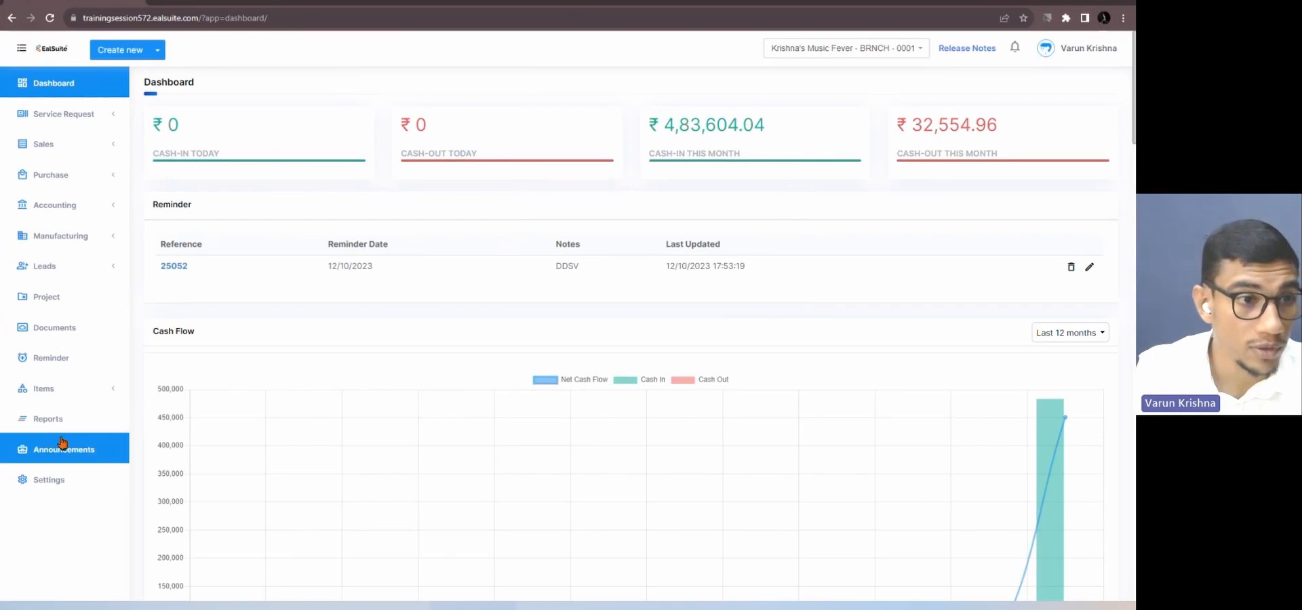
pyautogui.click(63, 426)
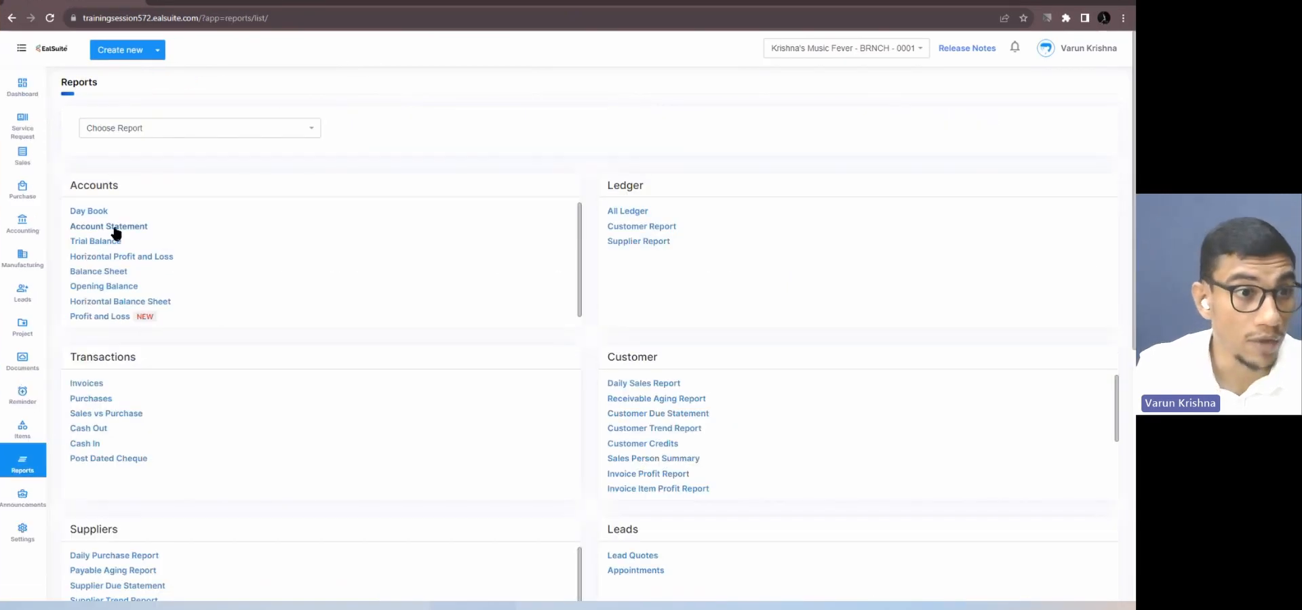
pyautogui.click(116, 228)
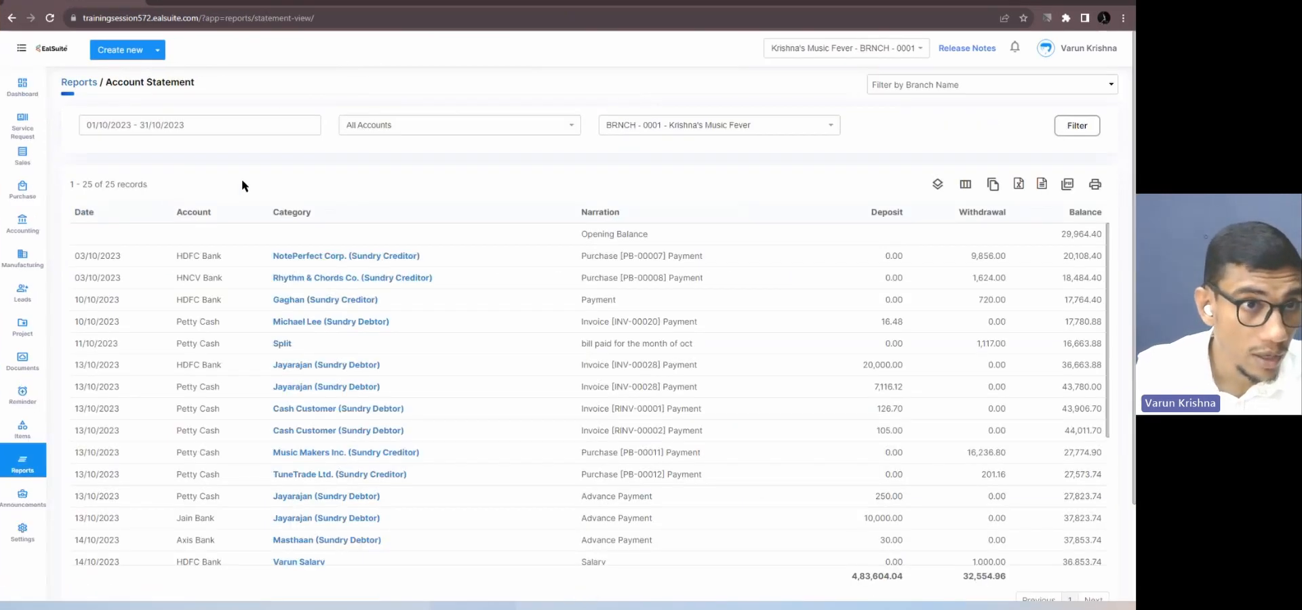
pyautogui.click(388, 126)
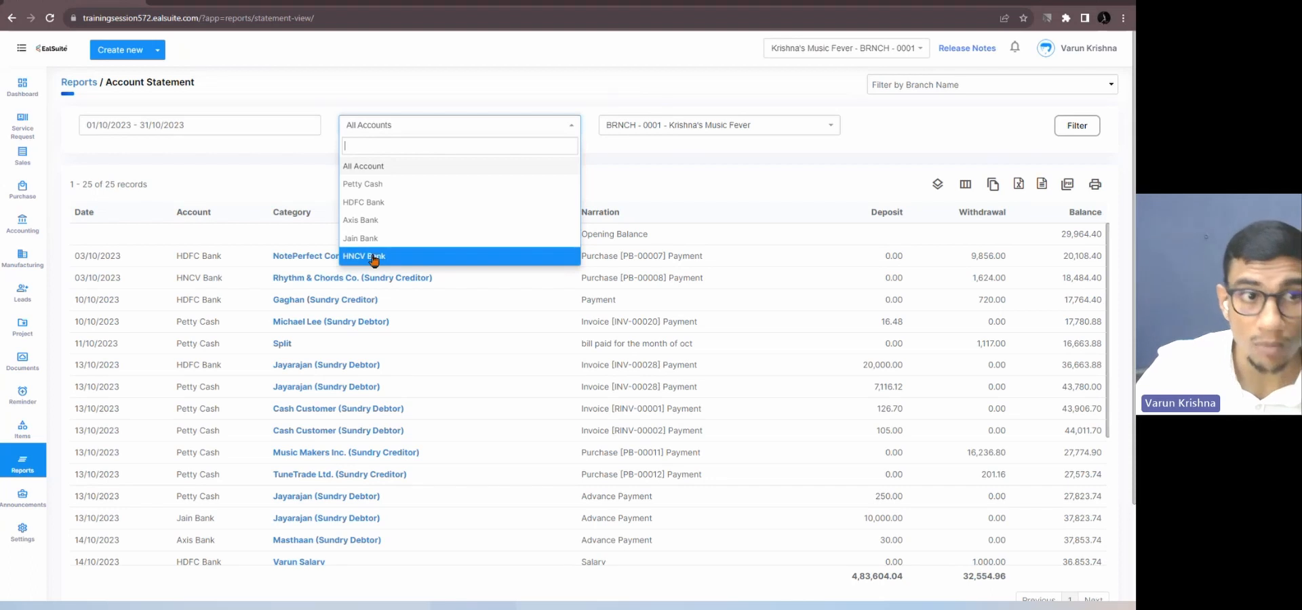
pyautogui.click(363, 202)
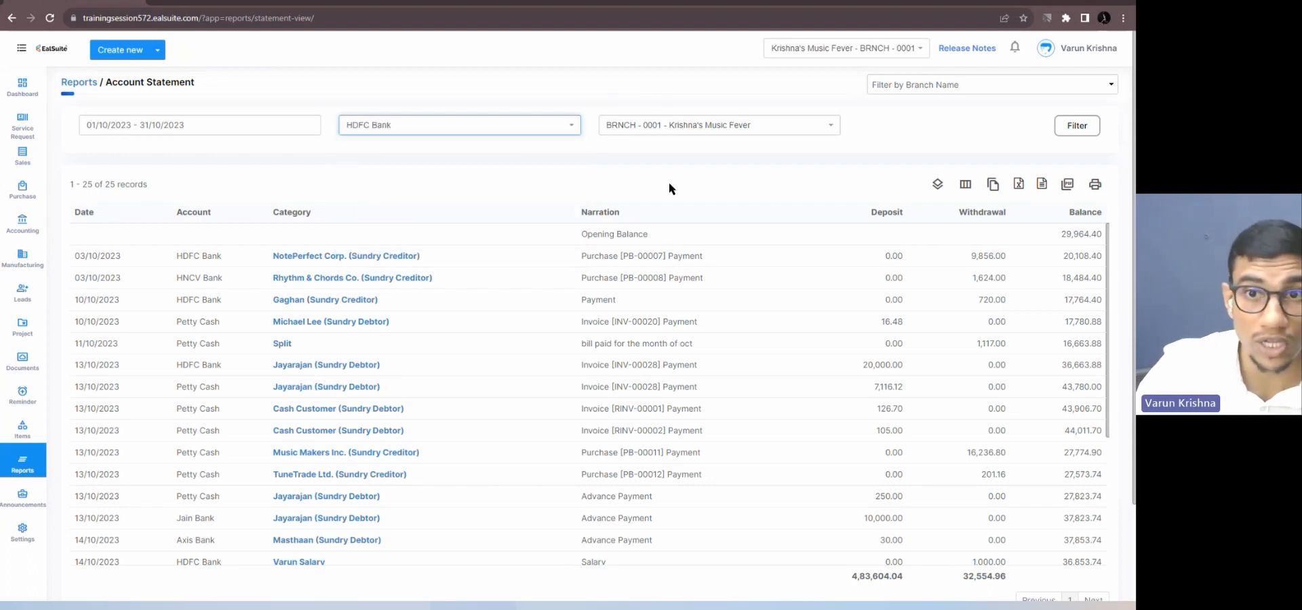
pyautogui.click(1071, 129)
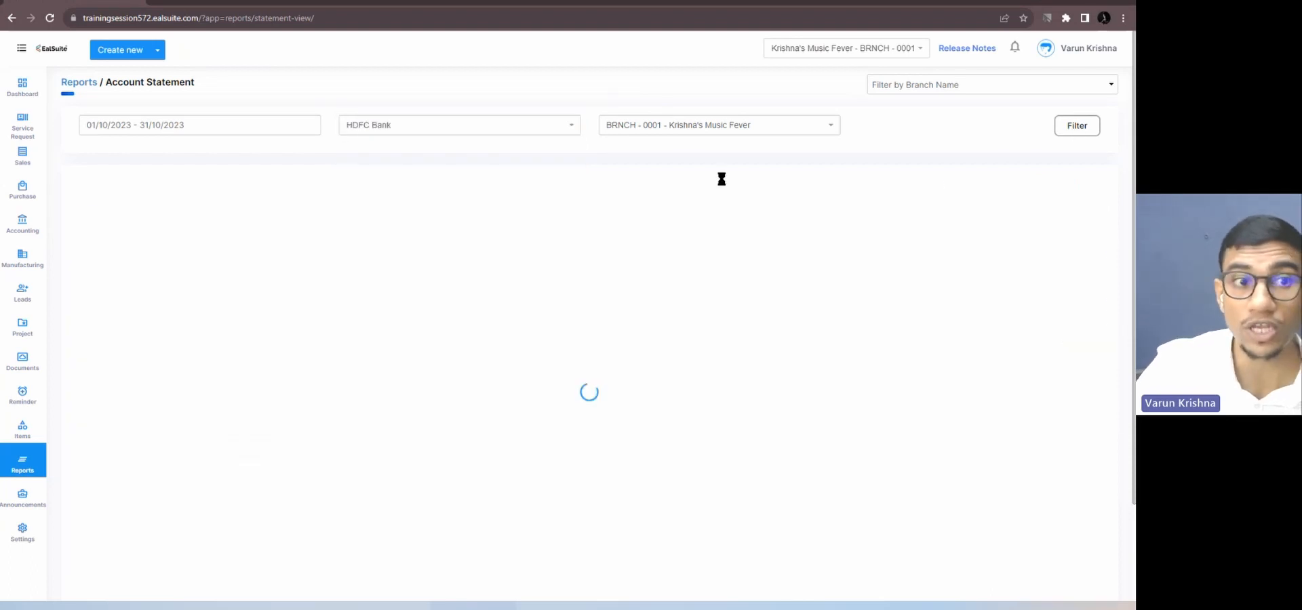
# - Filter the Account Statement for all accounts and review the account of each listed transaction
pyautogui.click(468, 133)
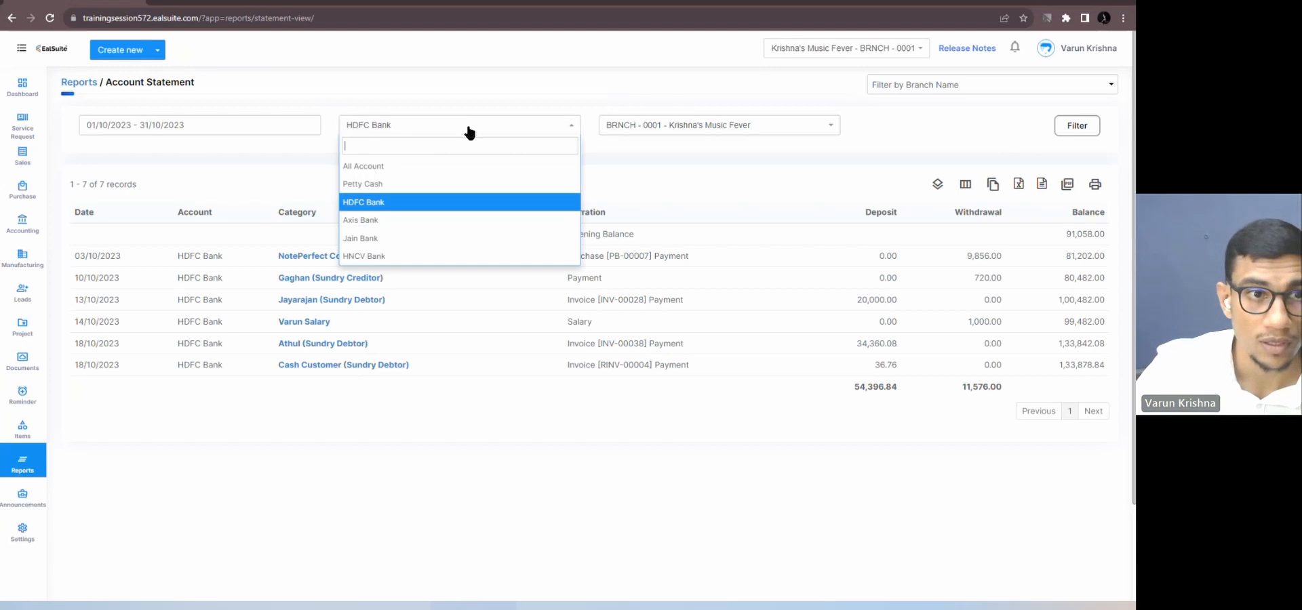
pyautogui.click(423, 169)
pyautogui.click(1074, 133)
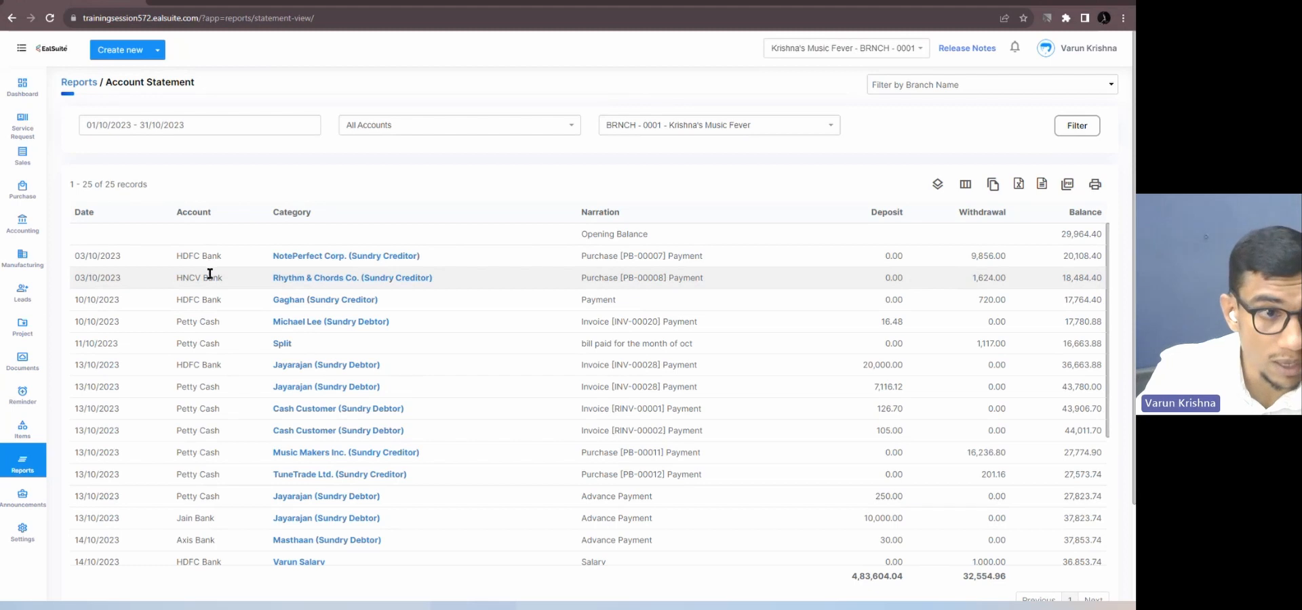
pyautogui.scroll(-1, 206, 325)
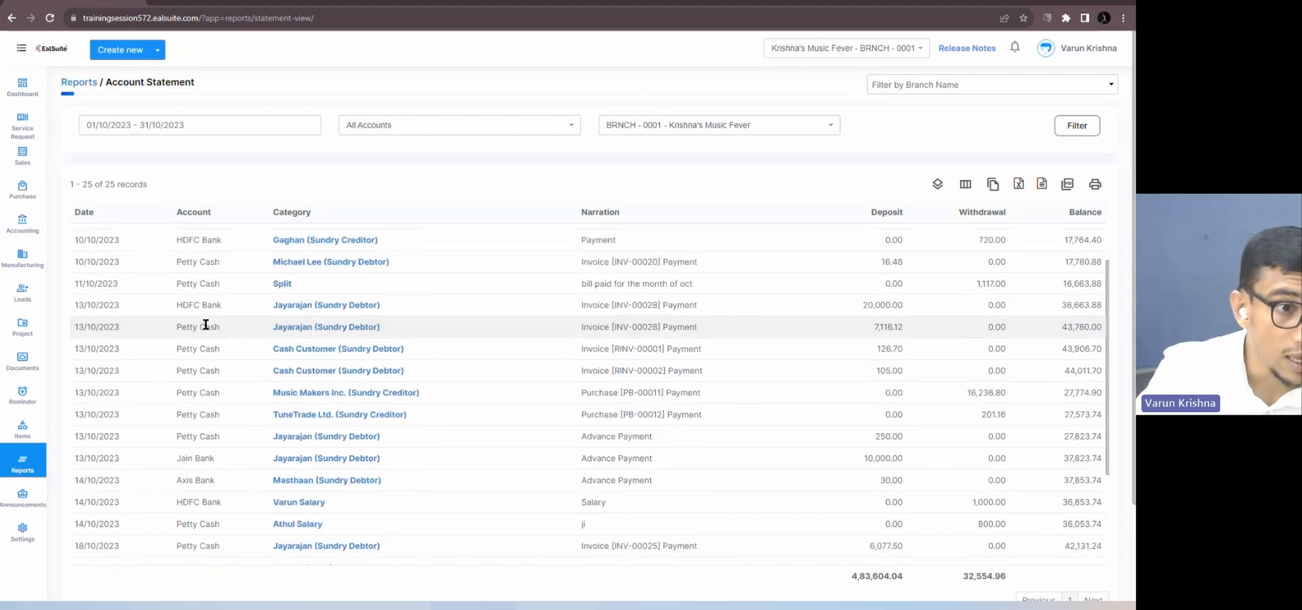
pyautogui.scroll(-2, 205, 325)
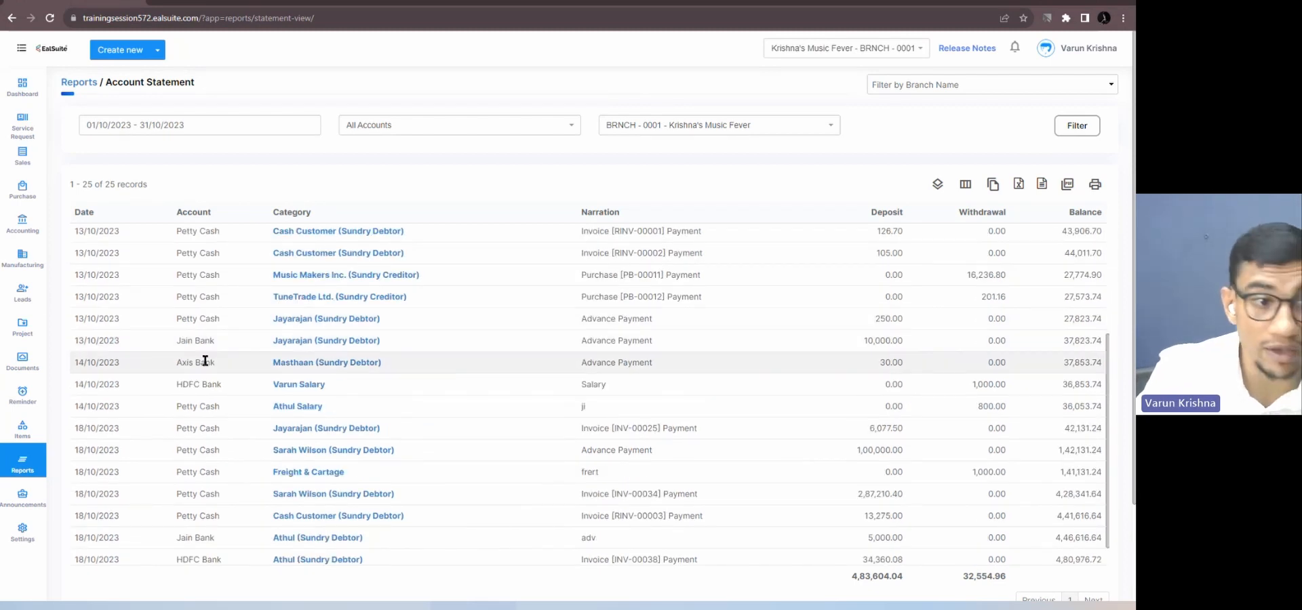
pyautogui.scroll(3, 205, 362)
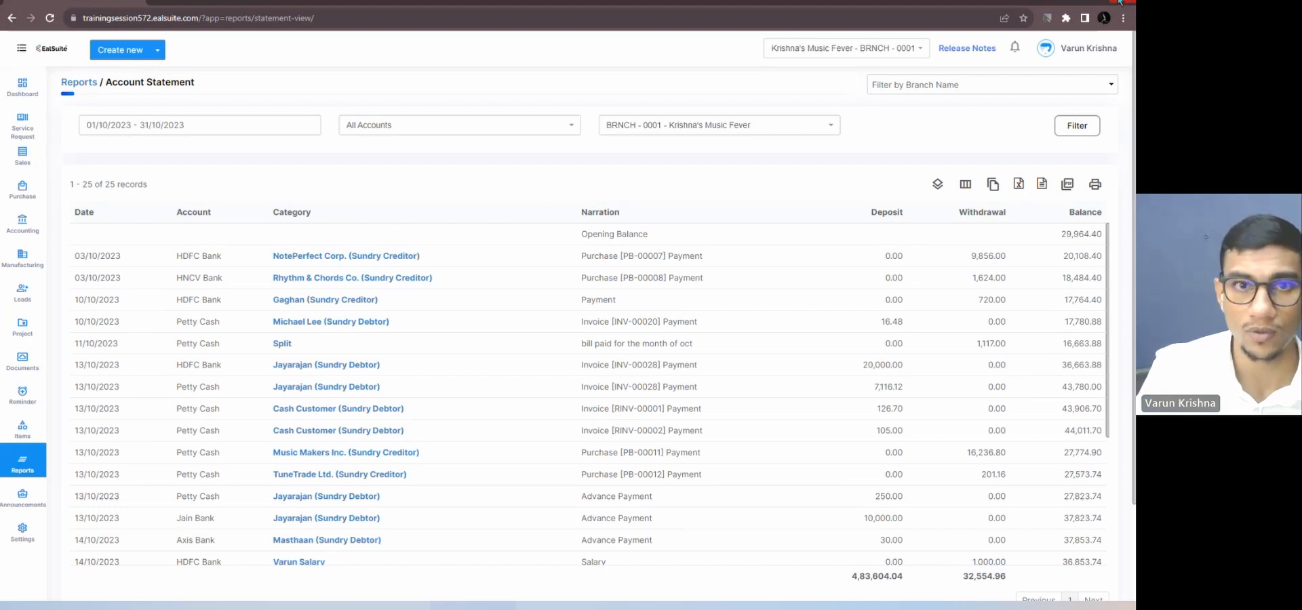
# - Leave the Account Statement report and advance the presentation to the Resolved Issues slide
pyautogui.click(1119, 1)
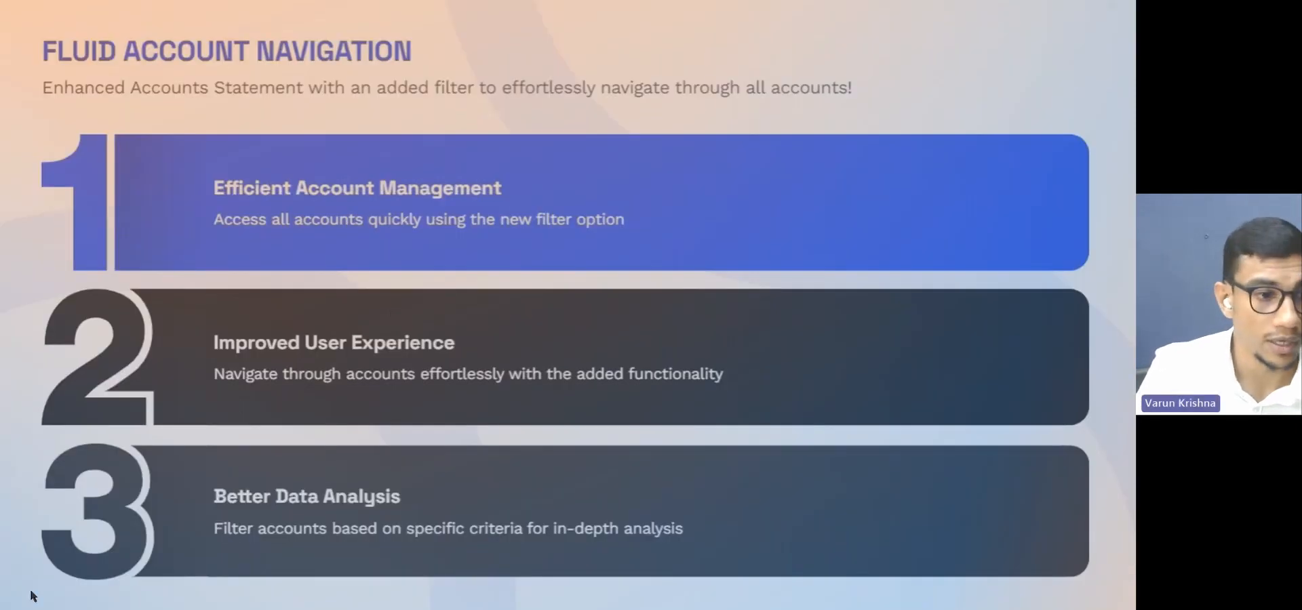
pyautogui.click(33, 608)
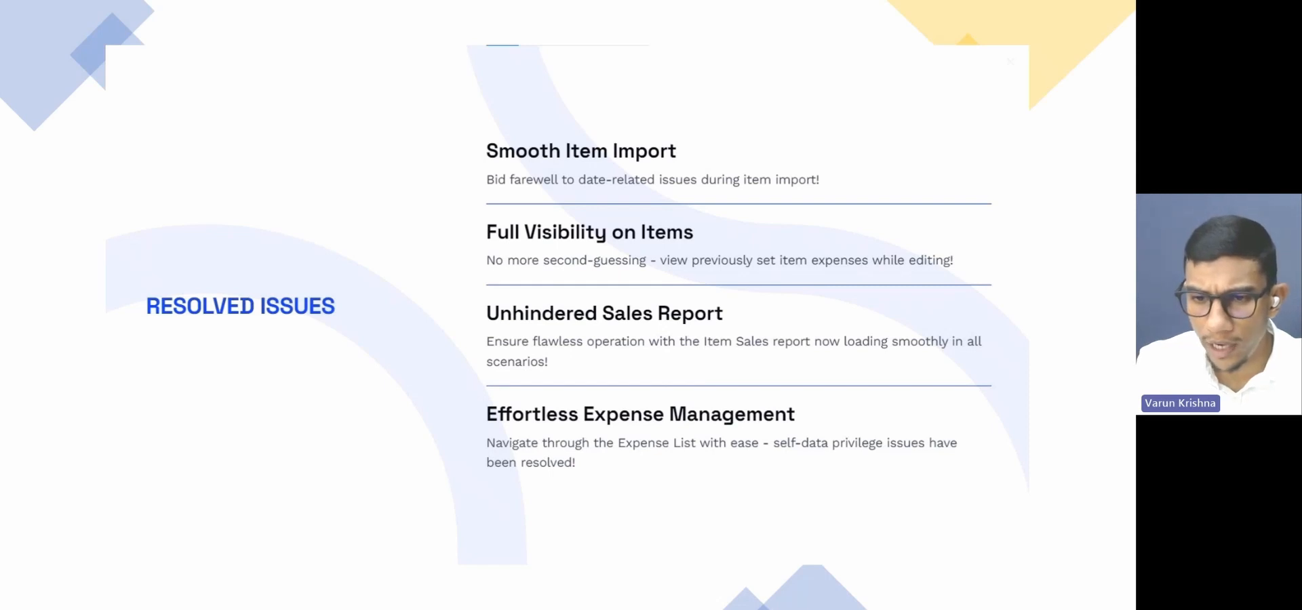
# - Switch to EalSuite, open the sales invoice list and examine the date of the first listed invoice
pyautogui.moveTo(1134, 238); pyautogui.dragTo(163, 1)
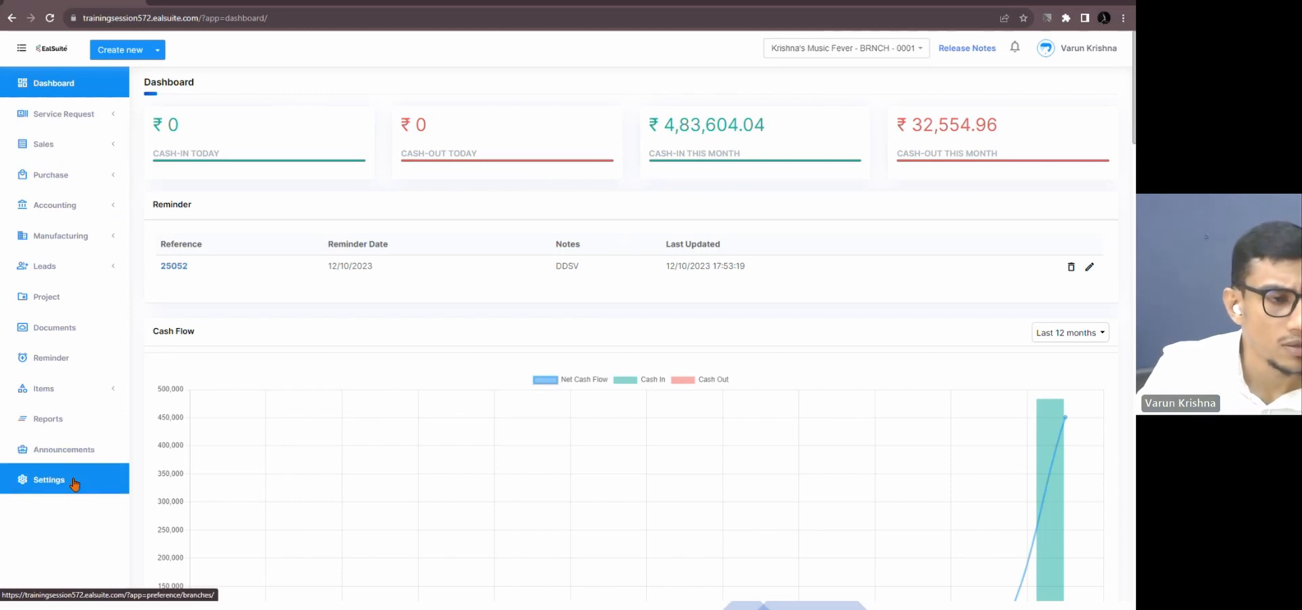
pyautogui.click(81, 143)
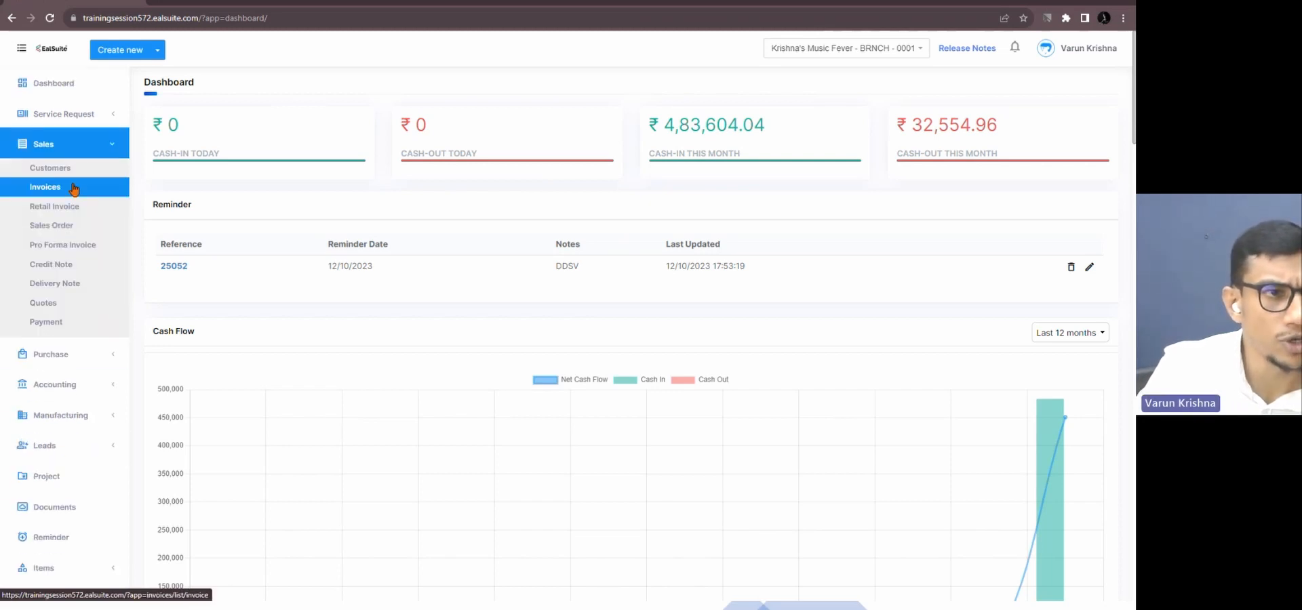
pyautogui.click(72, 186)
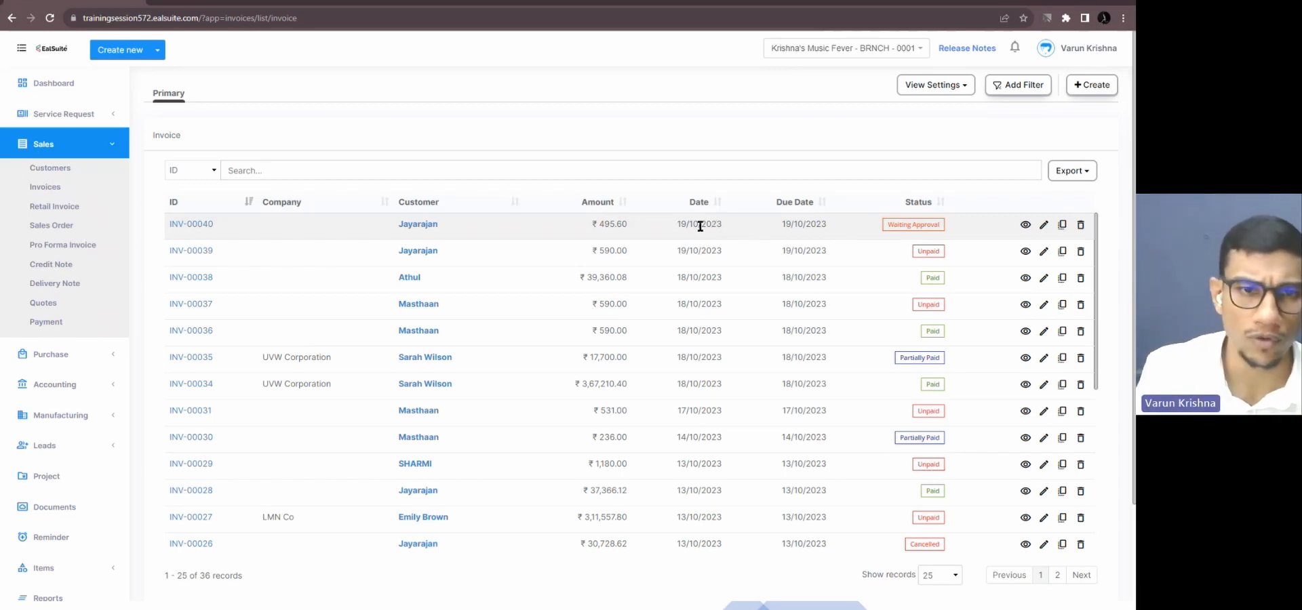
pyautogui.moveTo(677, 222); pyautogui.dragTo(723, 223)
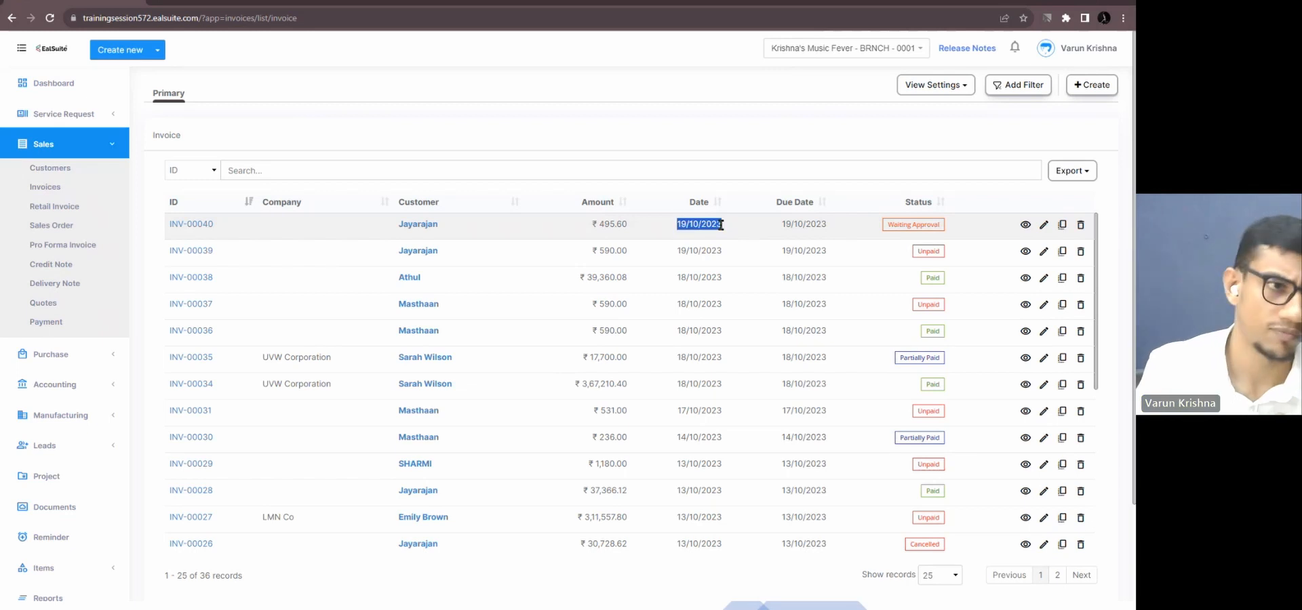
pyautogui.click(721, 225)
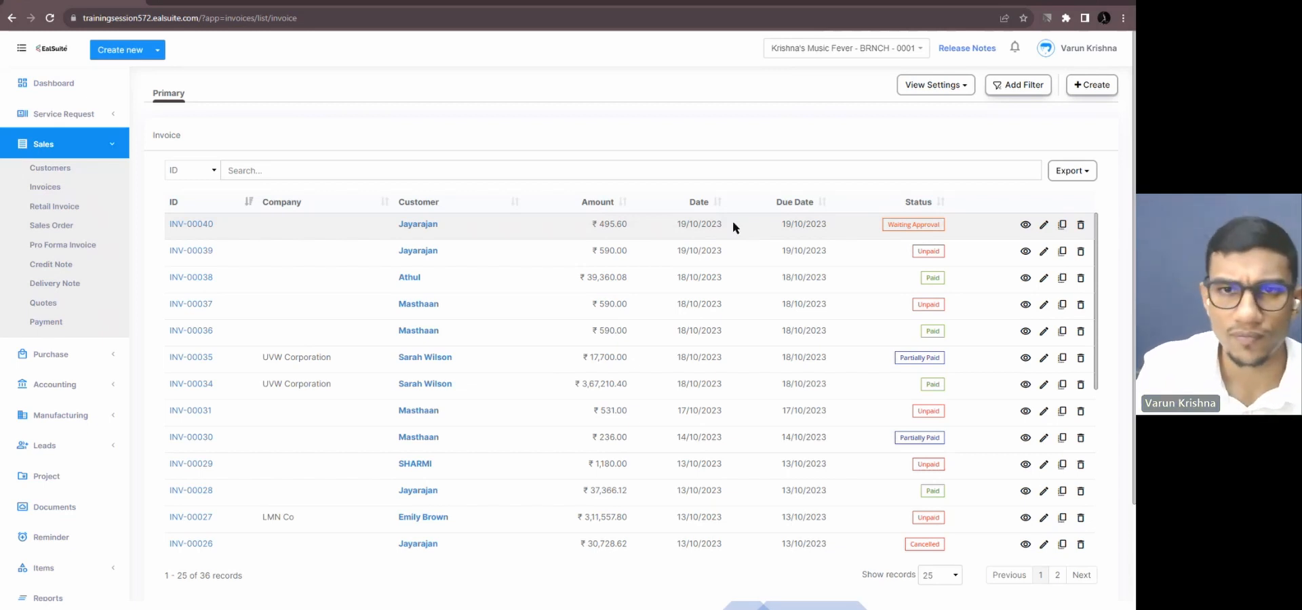
# - Return briefly to the presentation, switch back to EalSuite and open the form for a new inventory item
pyautogui.click(1113, 3)
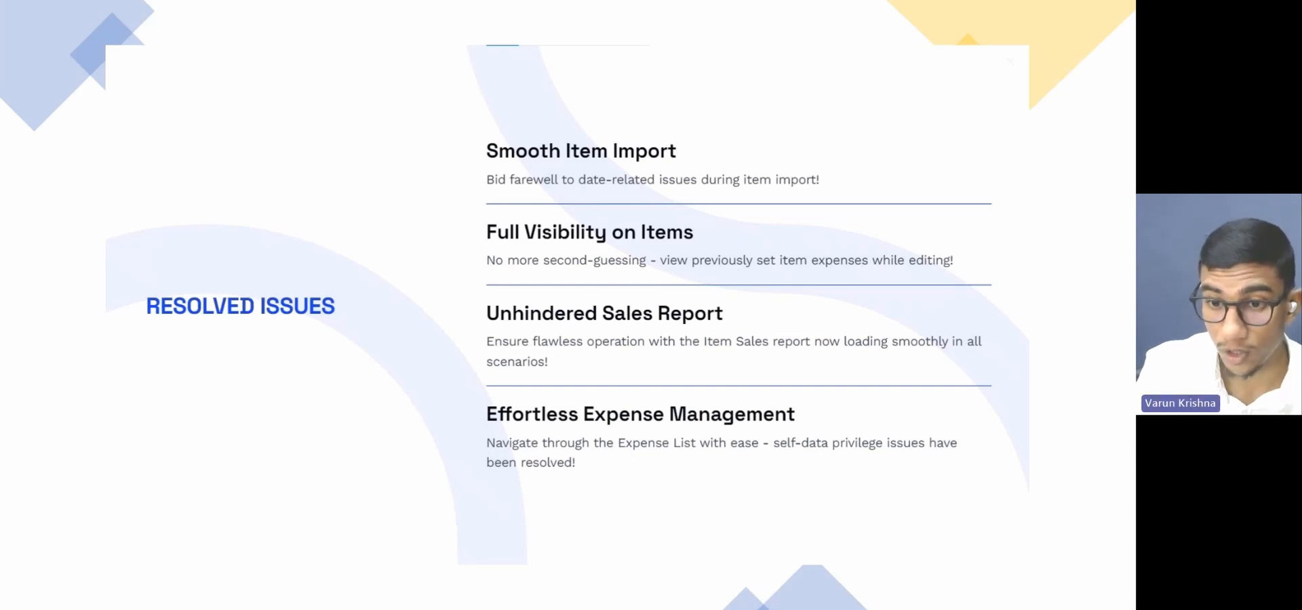
pyautogui.moveTo(1135, 258); pyautogui.dragTo(288, 1)
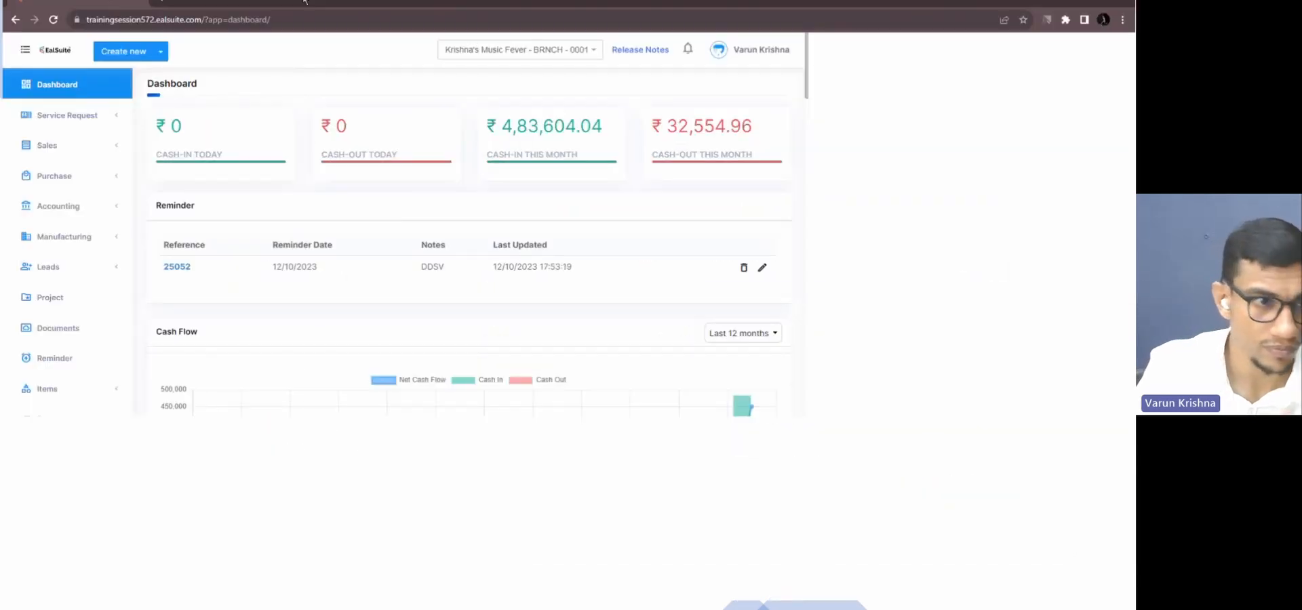
pyautogui.click(80, 383)
pyautogui.click(63, 413)
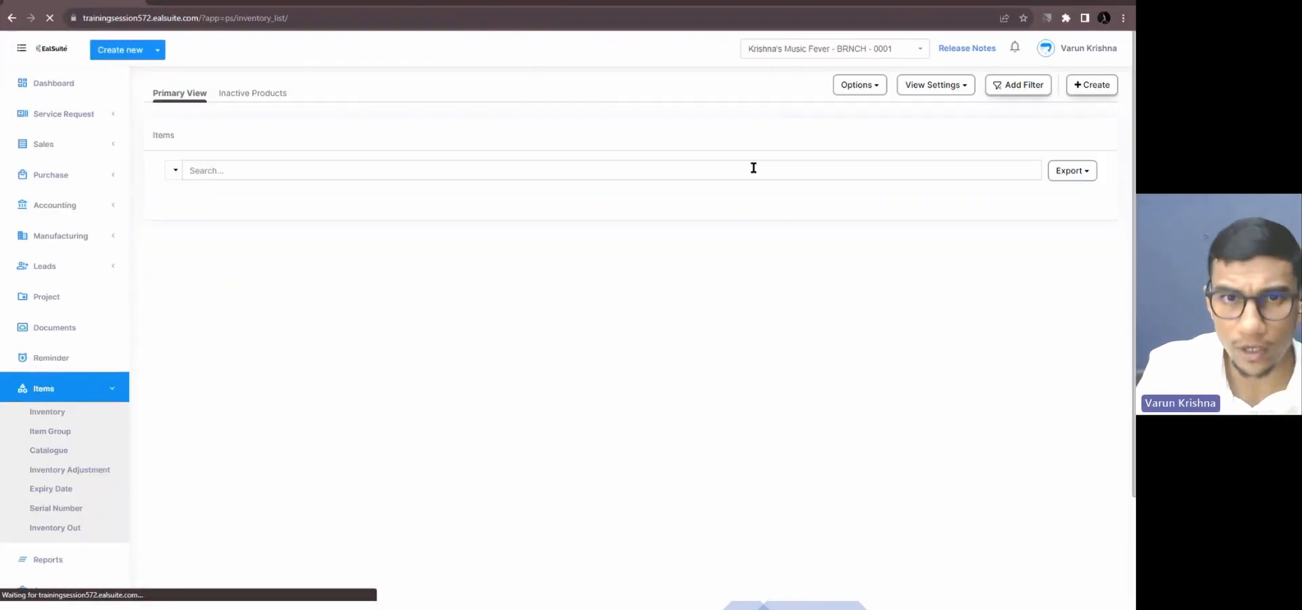
pyautogui.click(1103, 85)
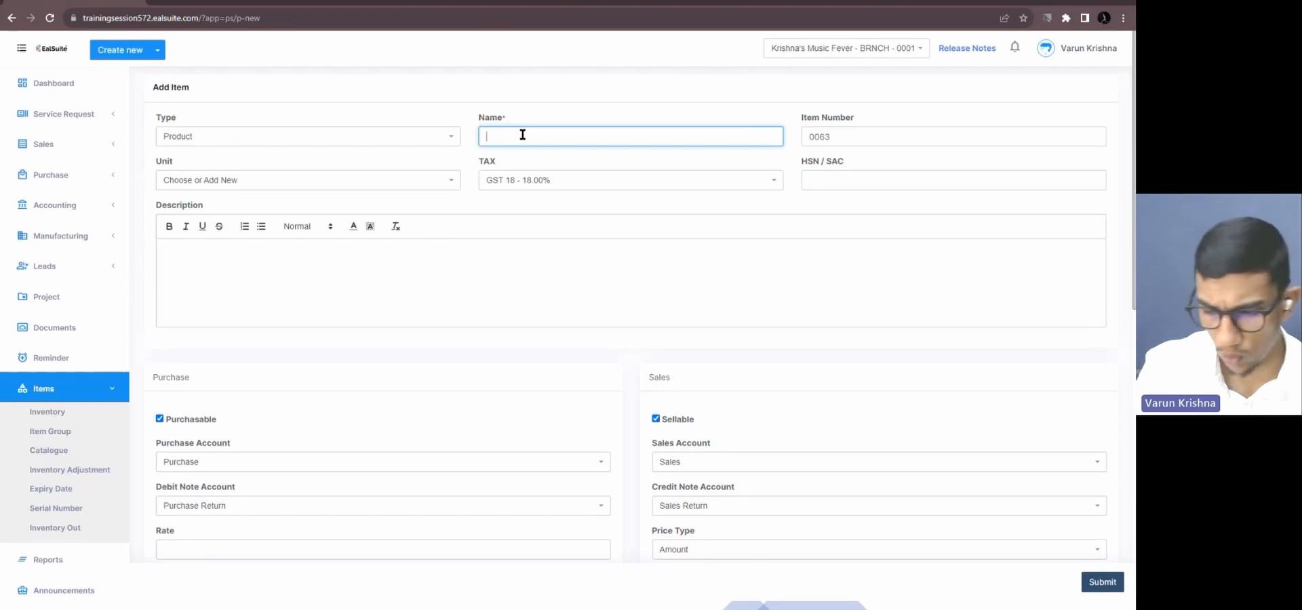
# - Name the new item Level and set its unit to Set
pyautogui.write('L')
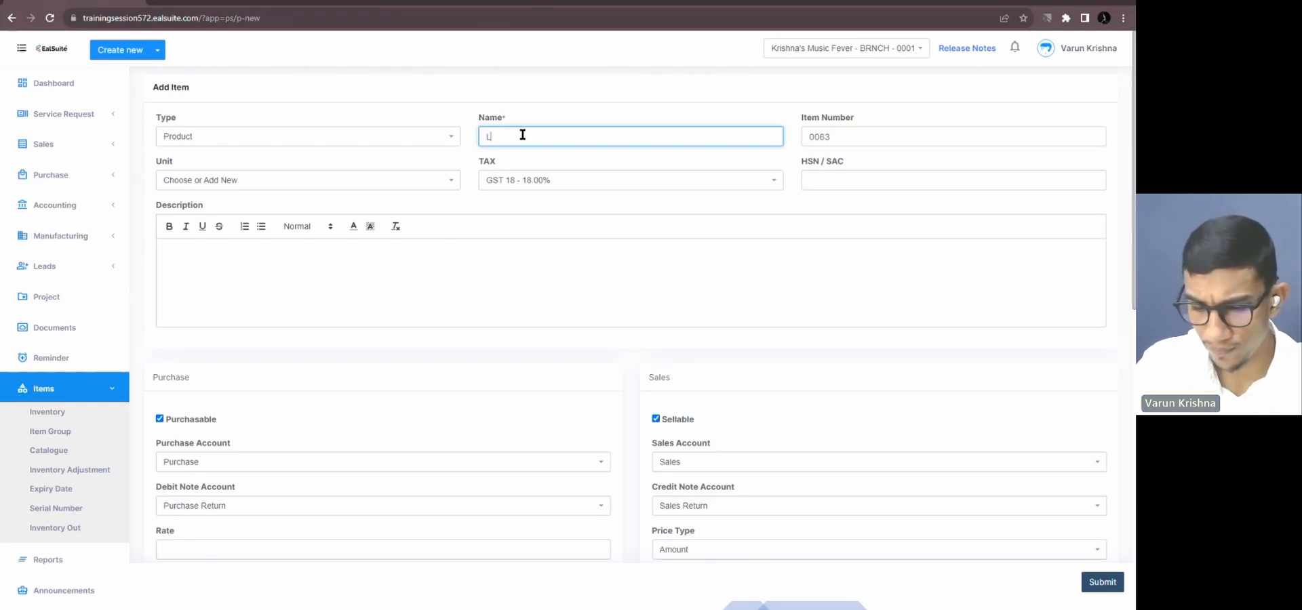
pyautogui.write('evel')
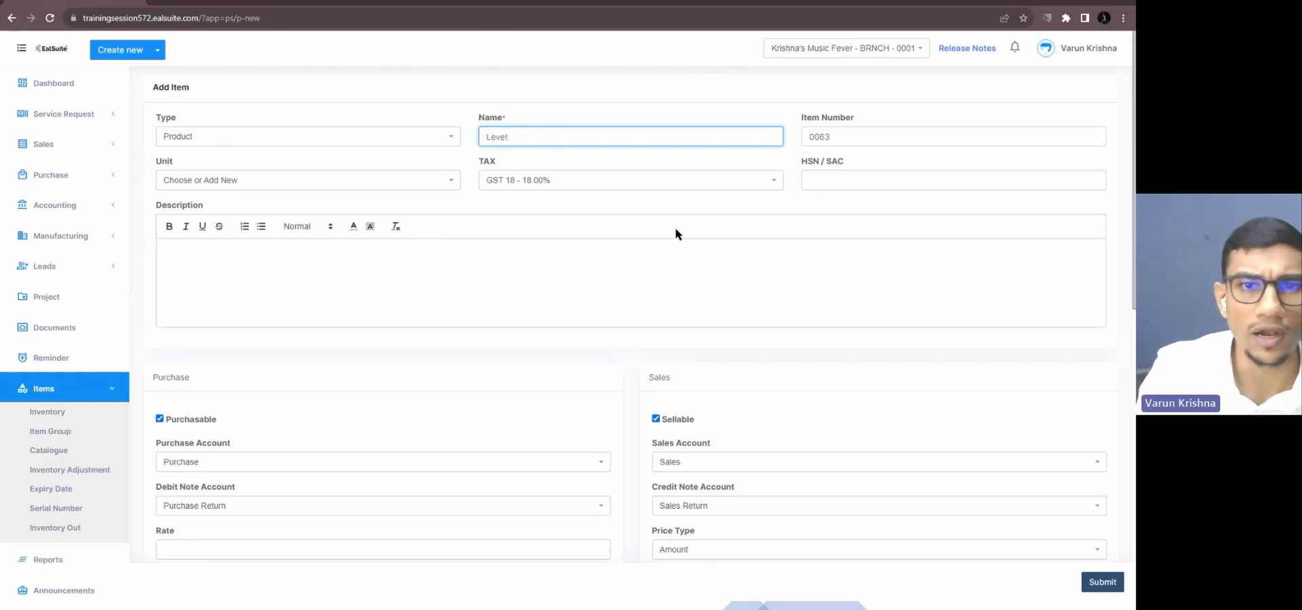
pyautogui.click(451, 180)
pyautogui.click(311, 258)
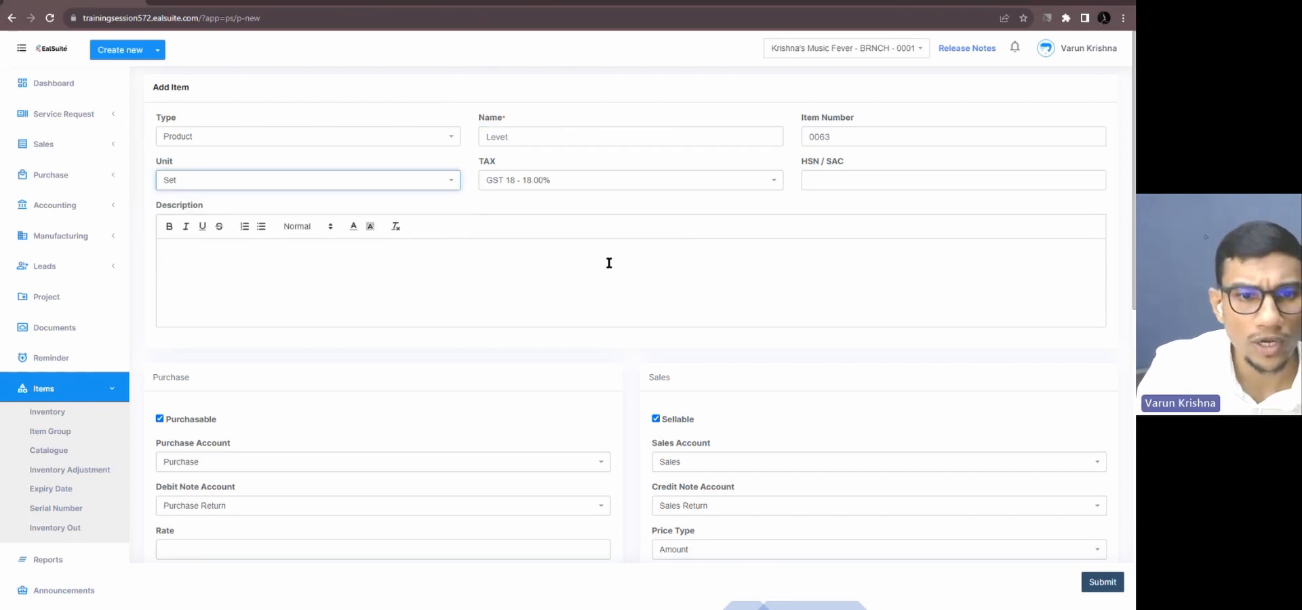
# - Enable Item Expenses for the new item, choosing the Jain Bank account and the Electricity category
pyautogui.scroll(-4, 609, 263)
pyautogui.scroll(-4, 583, 263)
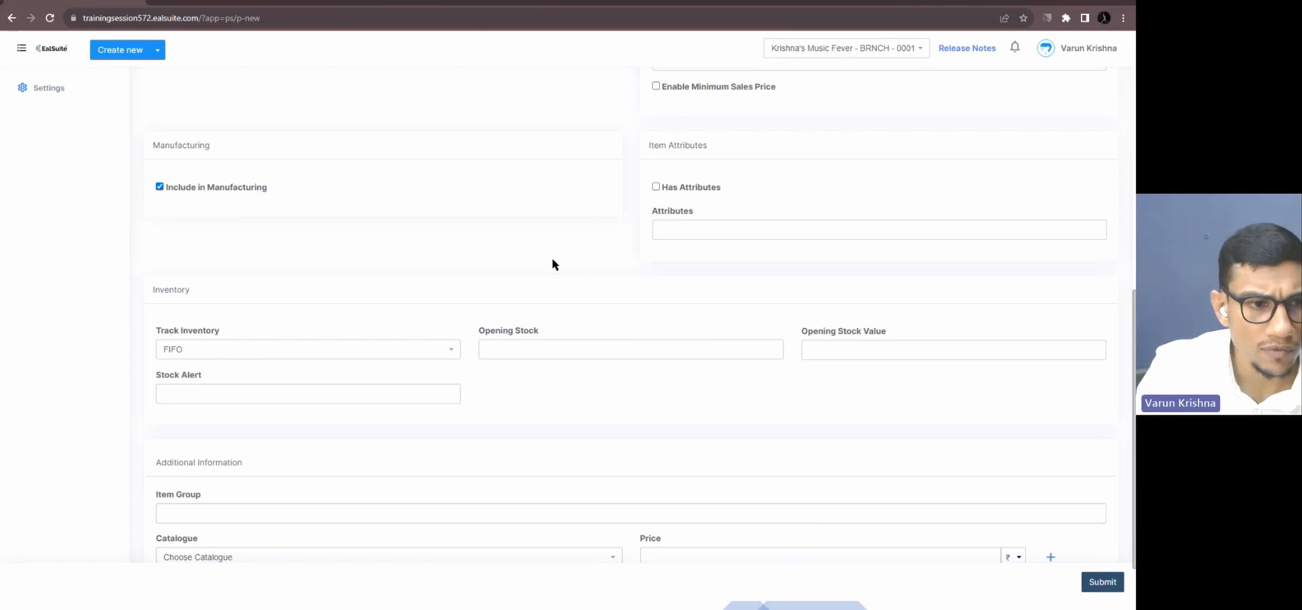
pyautogui.scroll(-1, 478, 329)
pyautogui.click(160, 526)
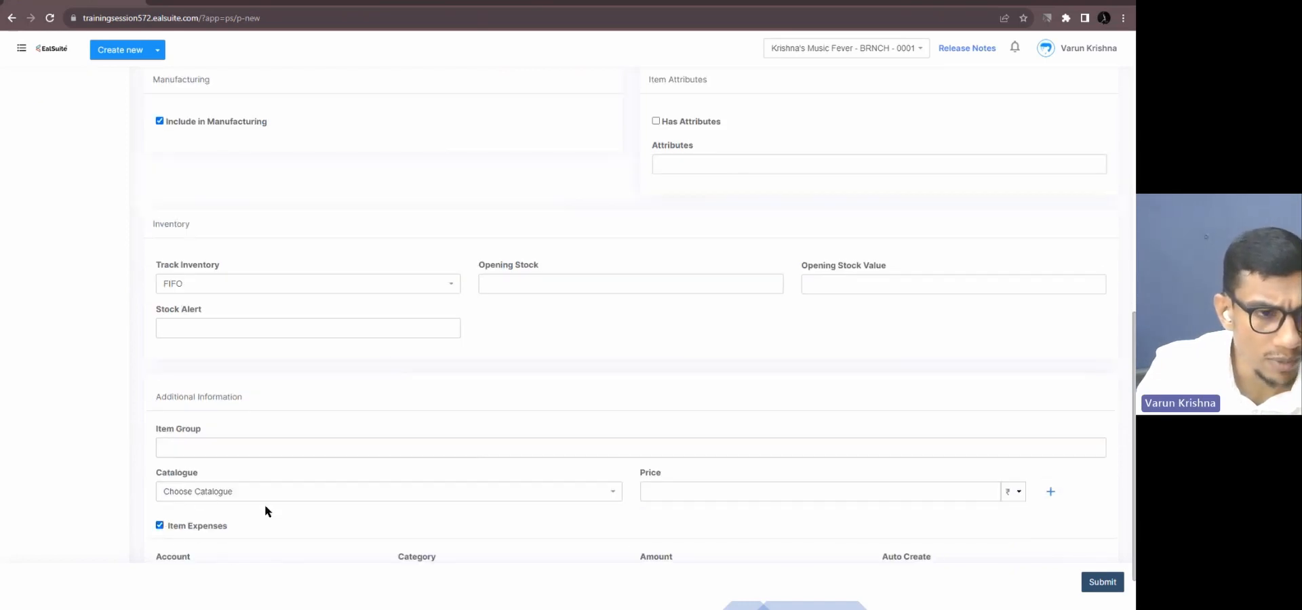
pyautogui.scroll(-1, 278, 501)
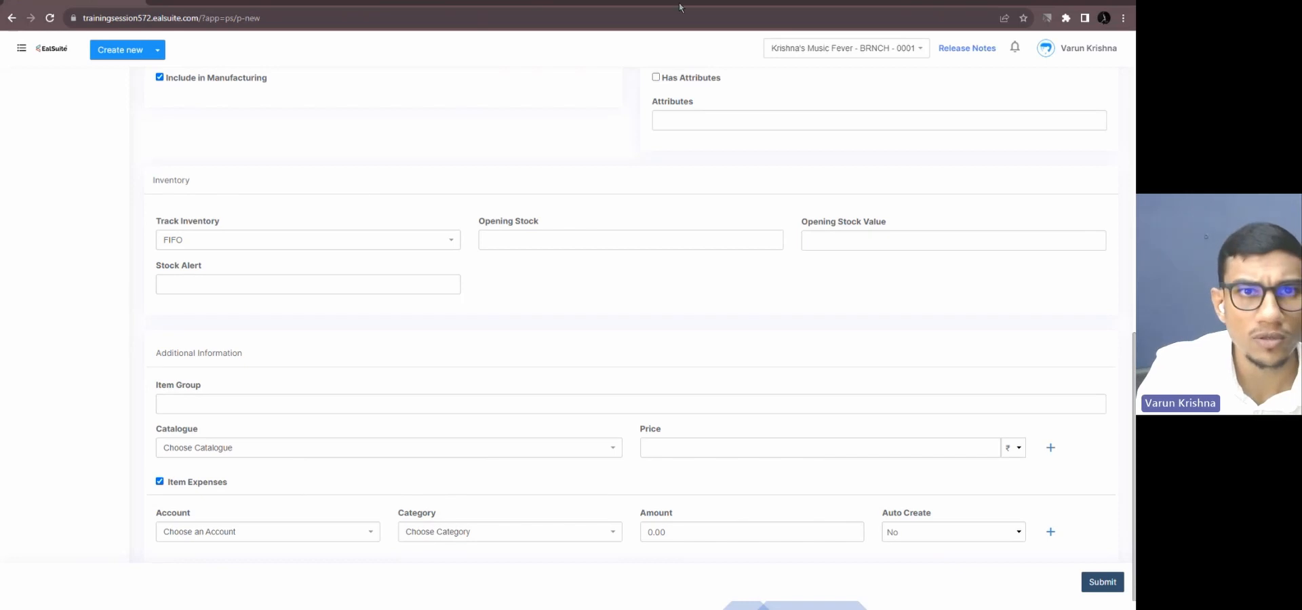
pyautogui.click(242, 535)
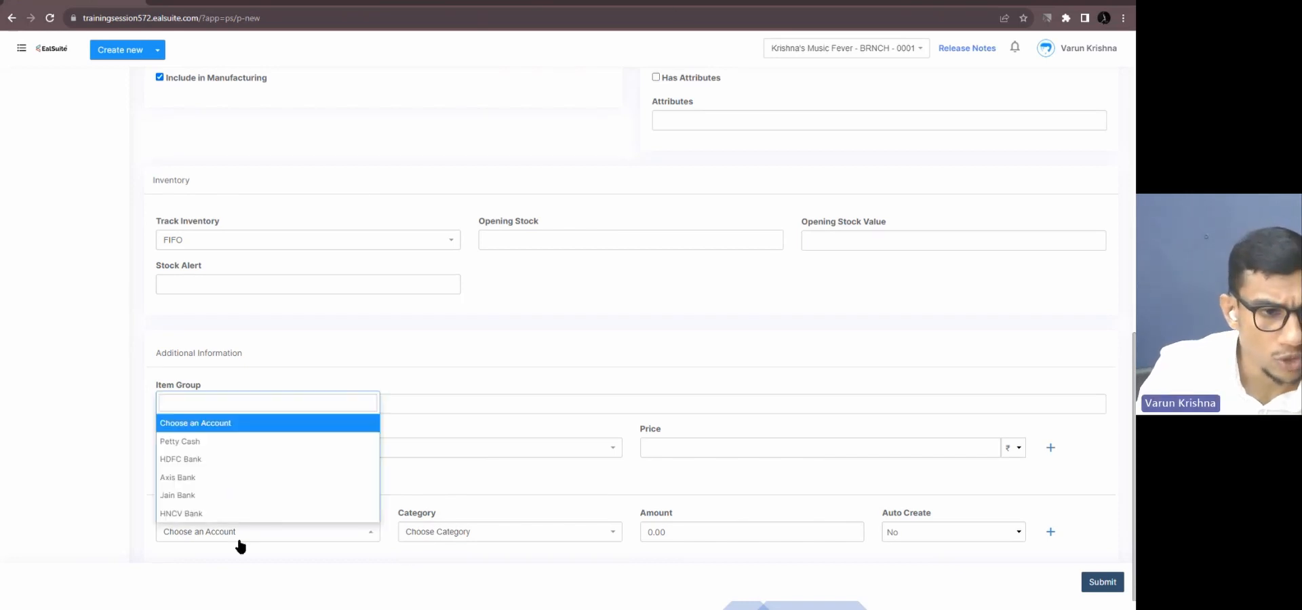
pyautogui.click(262, 511)
pyautogui.click(421, 534)
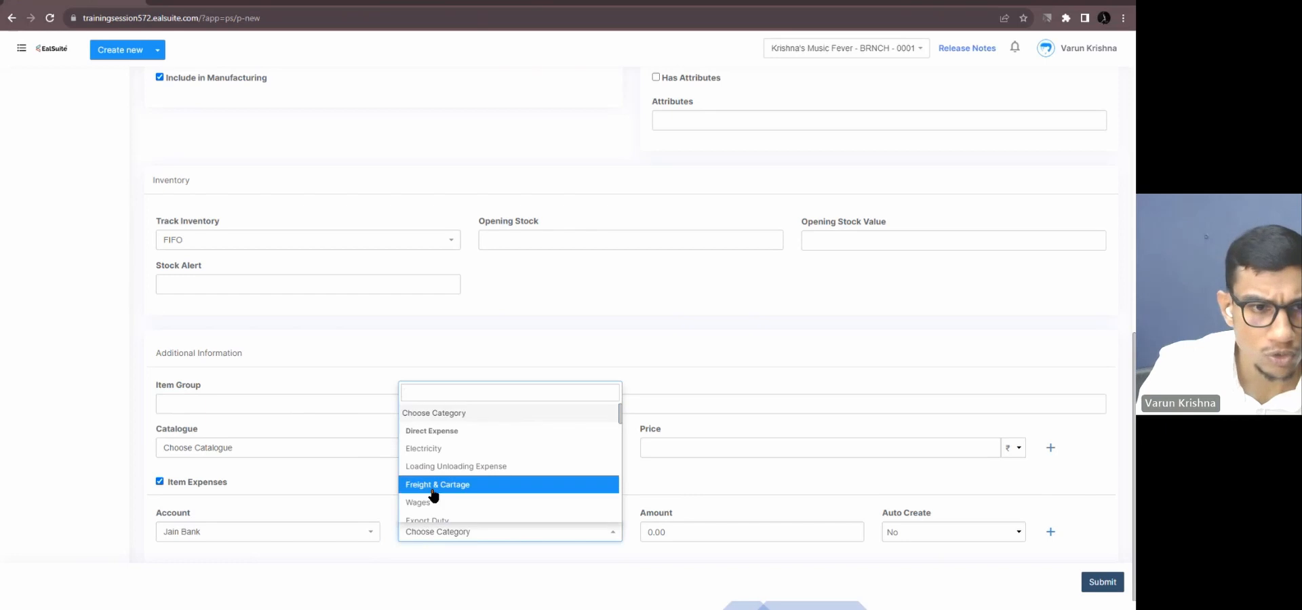
pyautogui.click(431, 449)
# - Set the item expense amount to 100 and submit the new item
pyautogui.click(680, 526)
pyautogui.moveTo(680, 526); pyautogui.dragTo(625, 529)
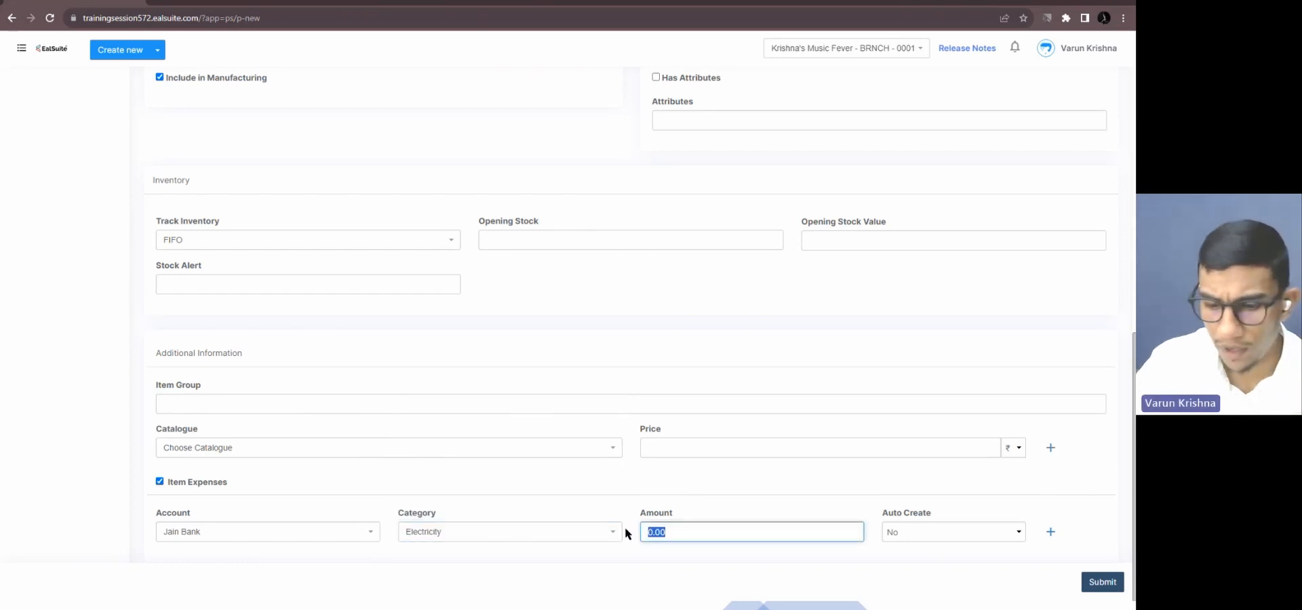
pyautogui.write('100')
pyautogui.click(624, 524)
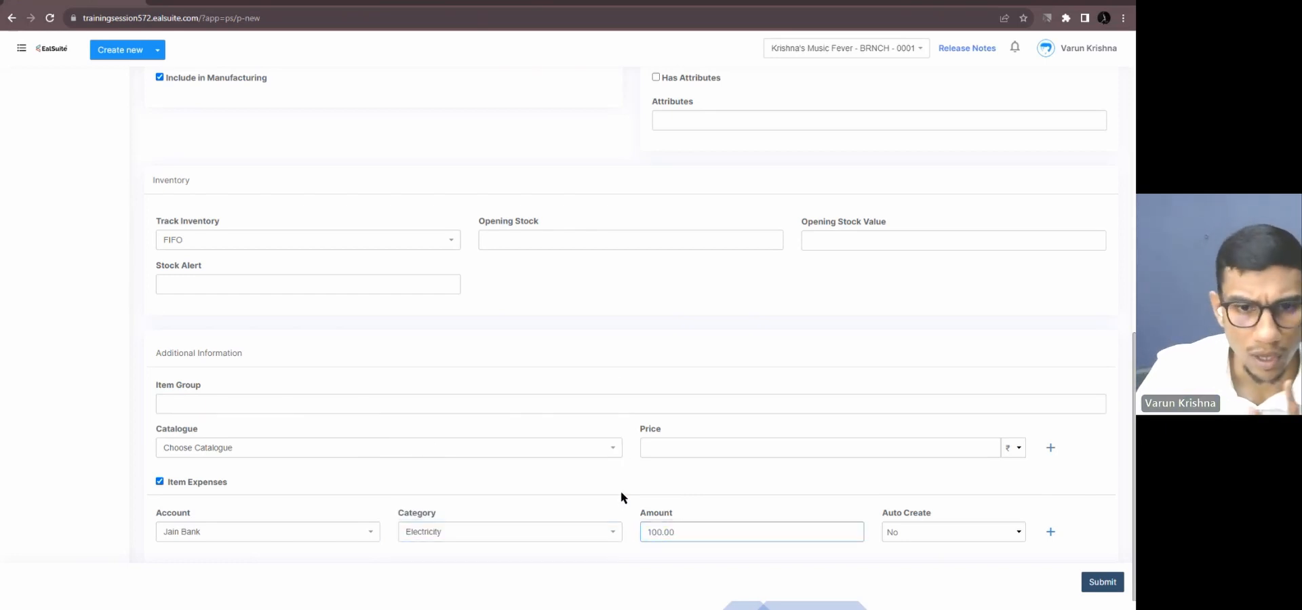
pyautogui.click(1101, 582)
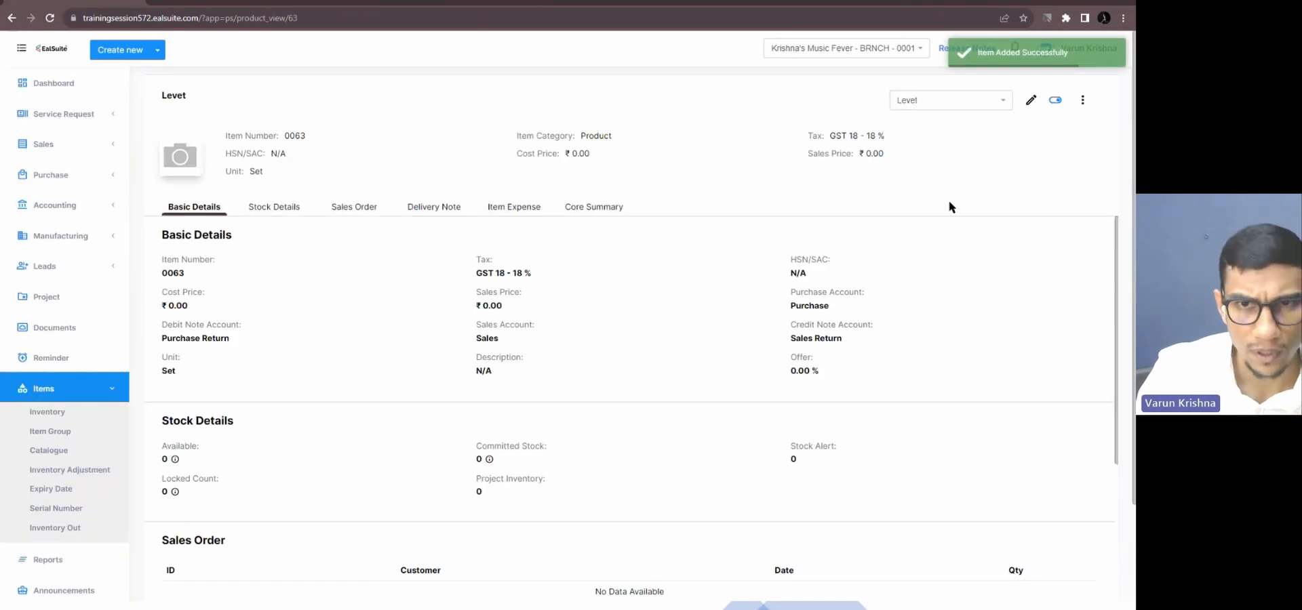
# - Open the saved Level item for editing and examine the account, category and amount of its item expense
pyautogui.click(1030, 99)
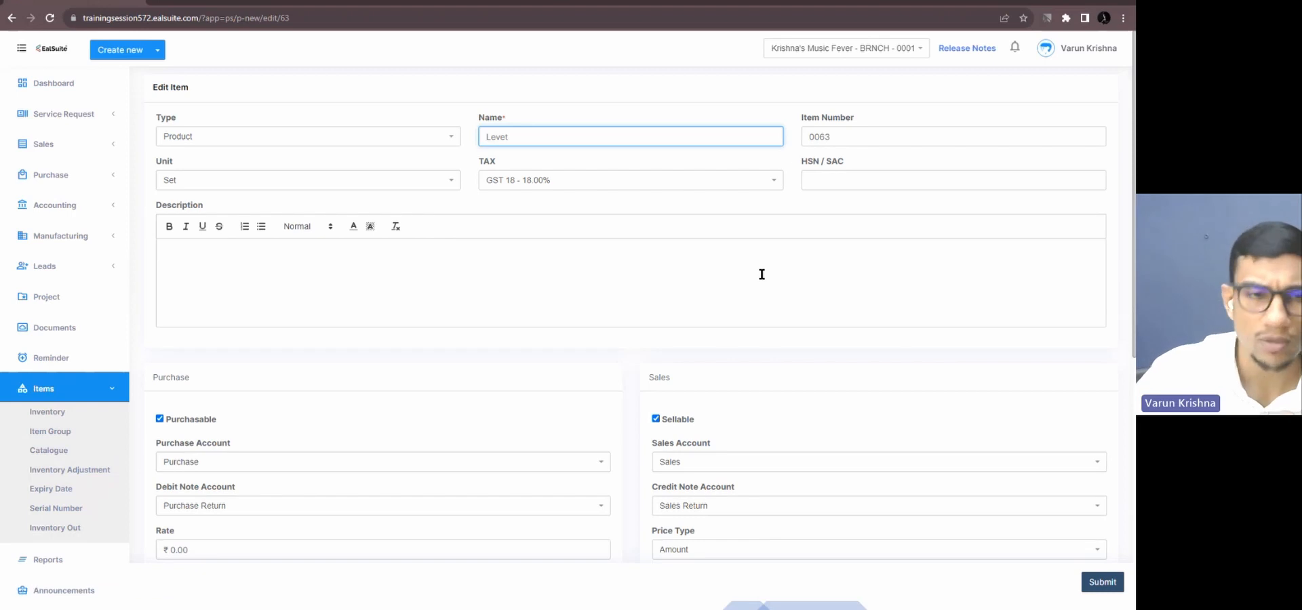
pyautogui.scroll(-6, 762, 274)
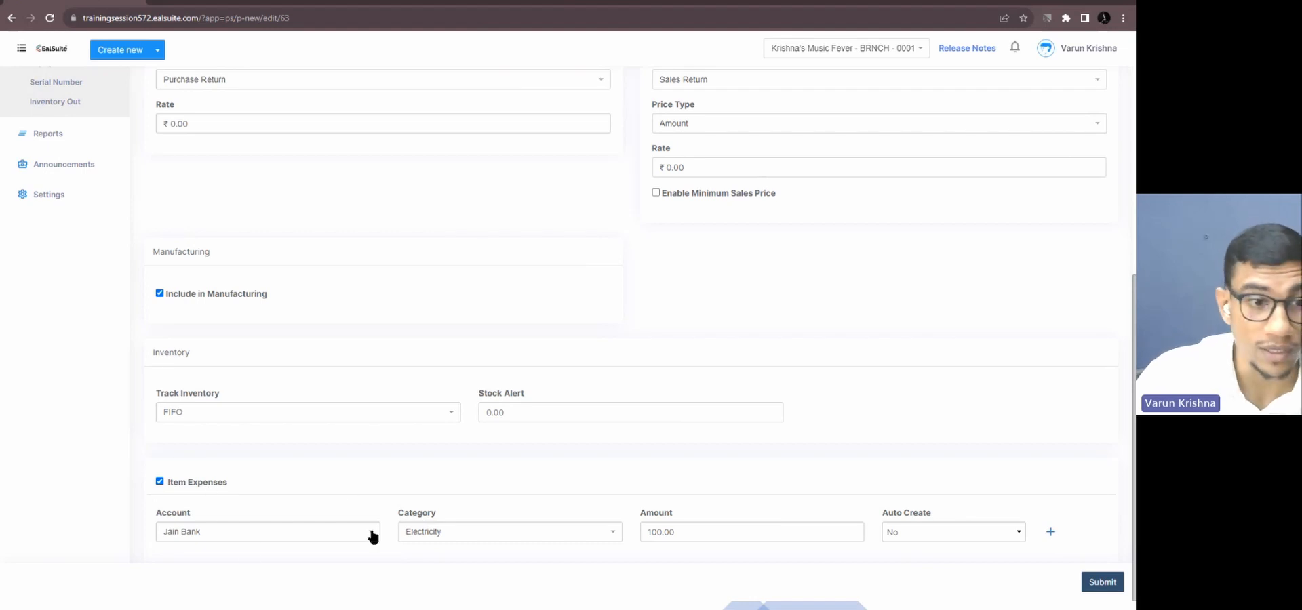
pyautogui.click(310, 530)
pyautogui.click(461, 457)
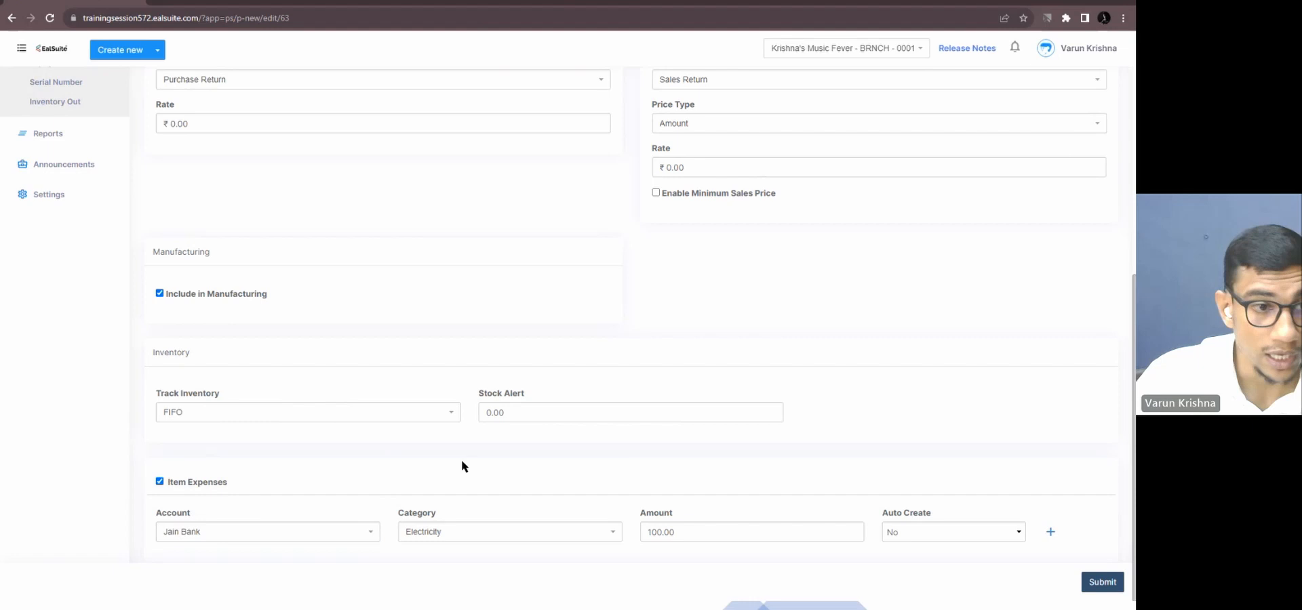
# - Disable and re-enable Item Expenses on the Level item to clear its expense details, and submit the item
pyautogui.click(209, 483)
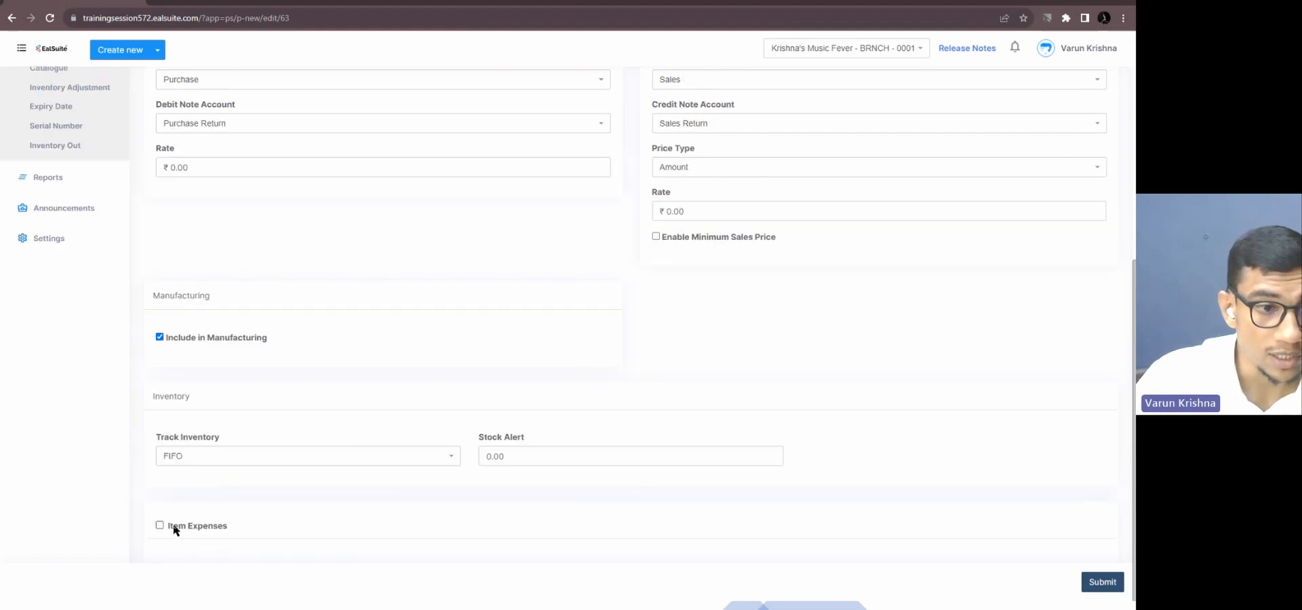
pyautogui.click(174, 532)
pyautogui.scroll(-1, 309, 463)
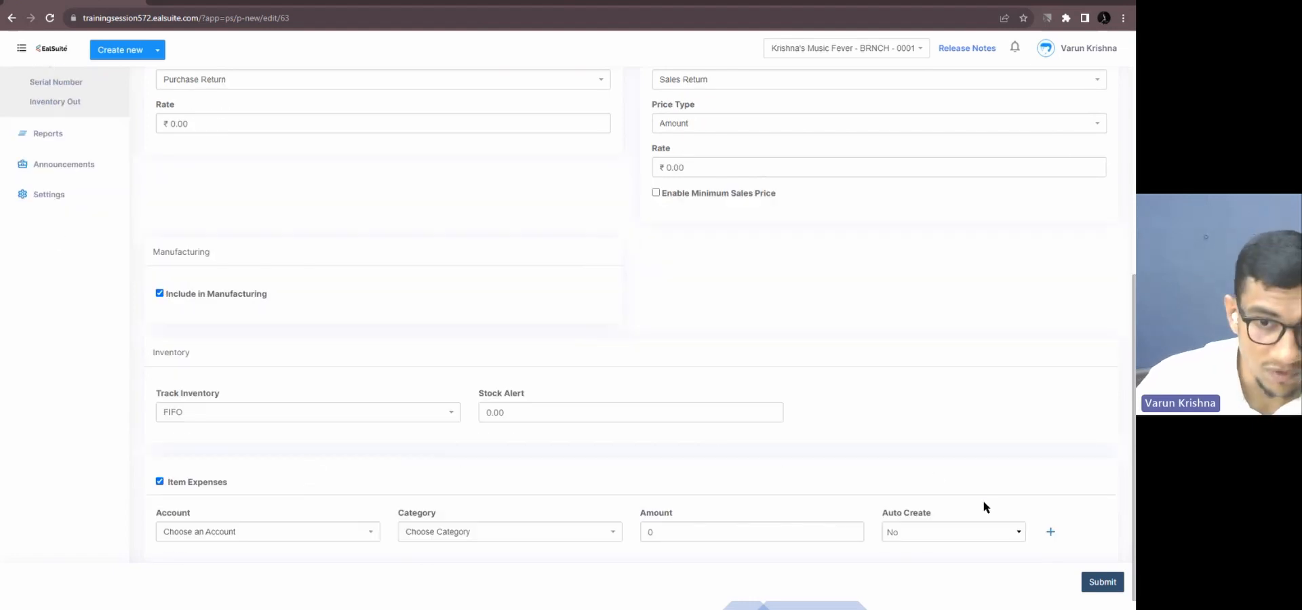
pyautogui.click(1093, 590)
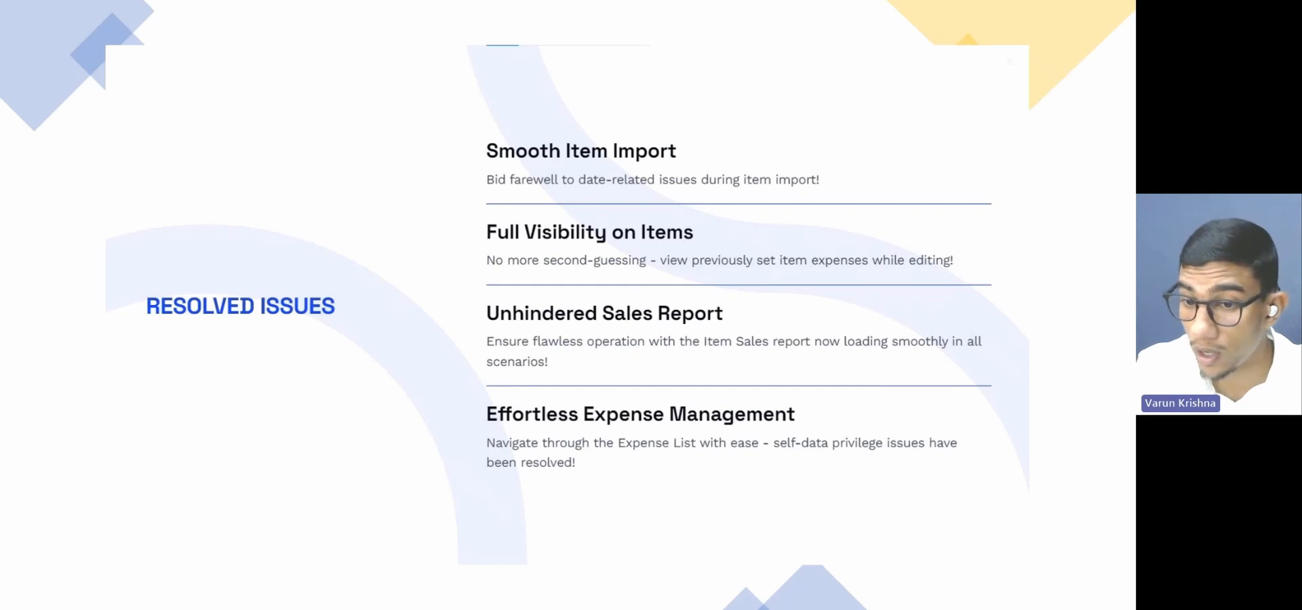
# - Switch from the presentation to EalSuite and open the Item Sales report from the inventory reports
pyautogui.moveTo(1134, 230); pyautogui.dragTo(243, 0)
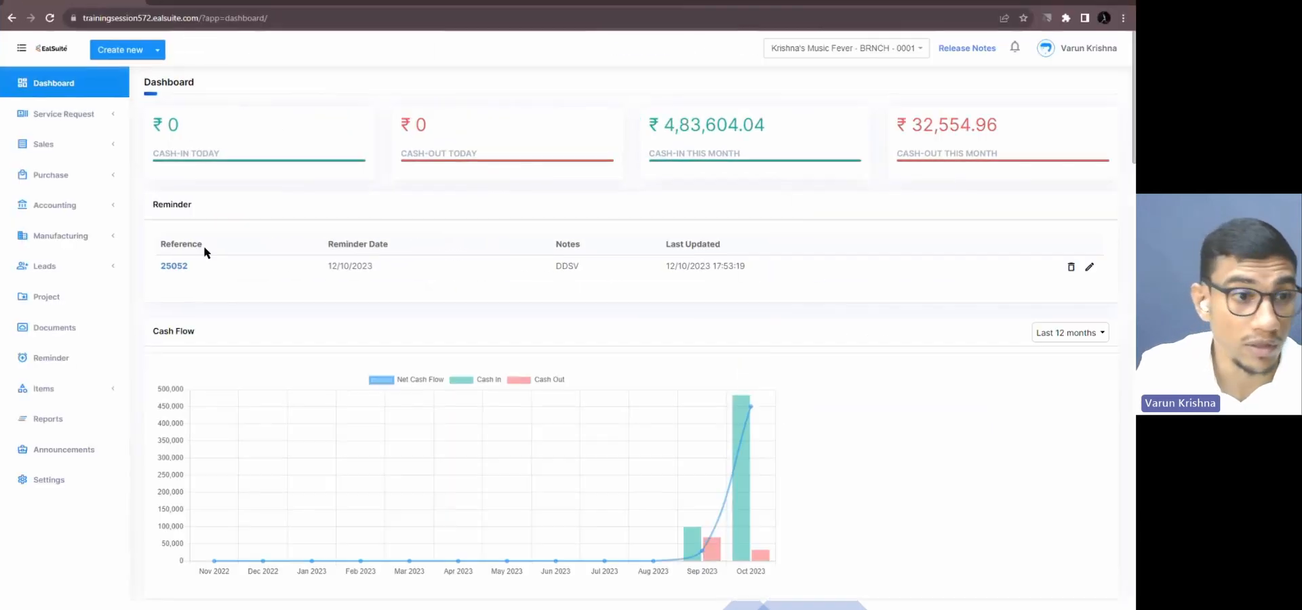
pyautogui.click(74, 419)
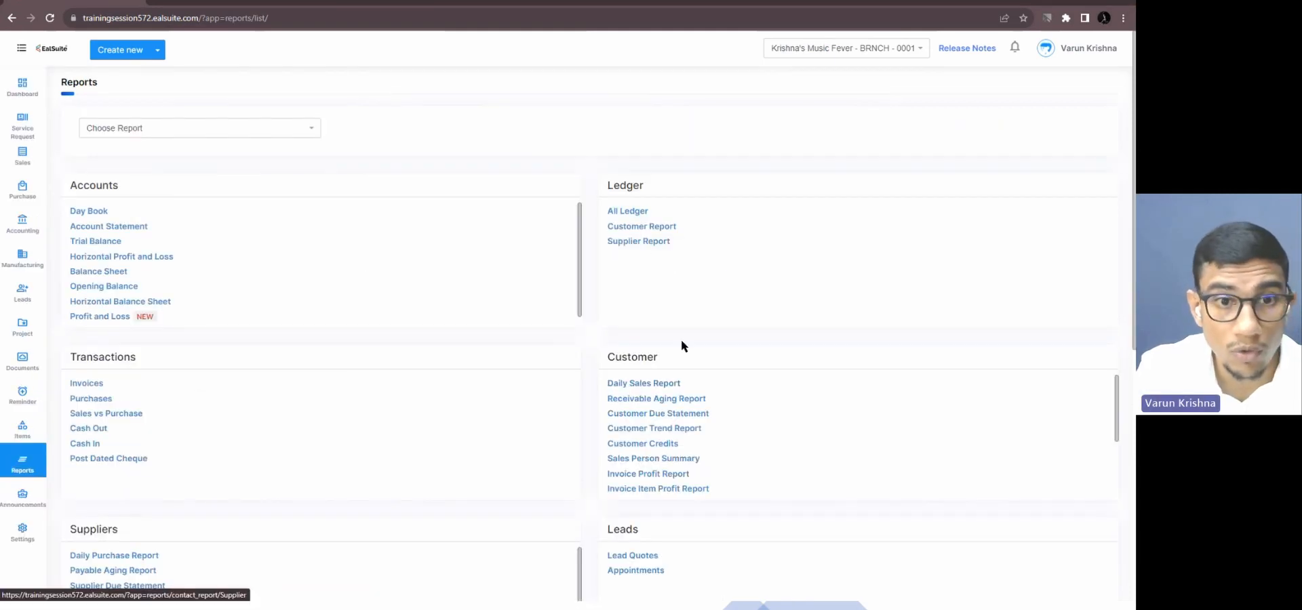
pyautogui.scroll(-1, 682, 352)
pyautogui.scroll(-5, 371, 473)
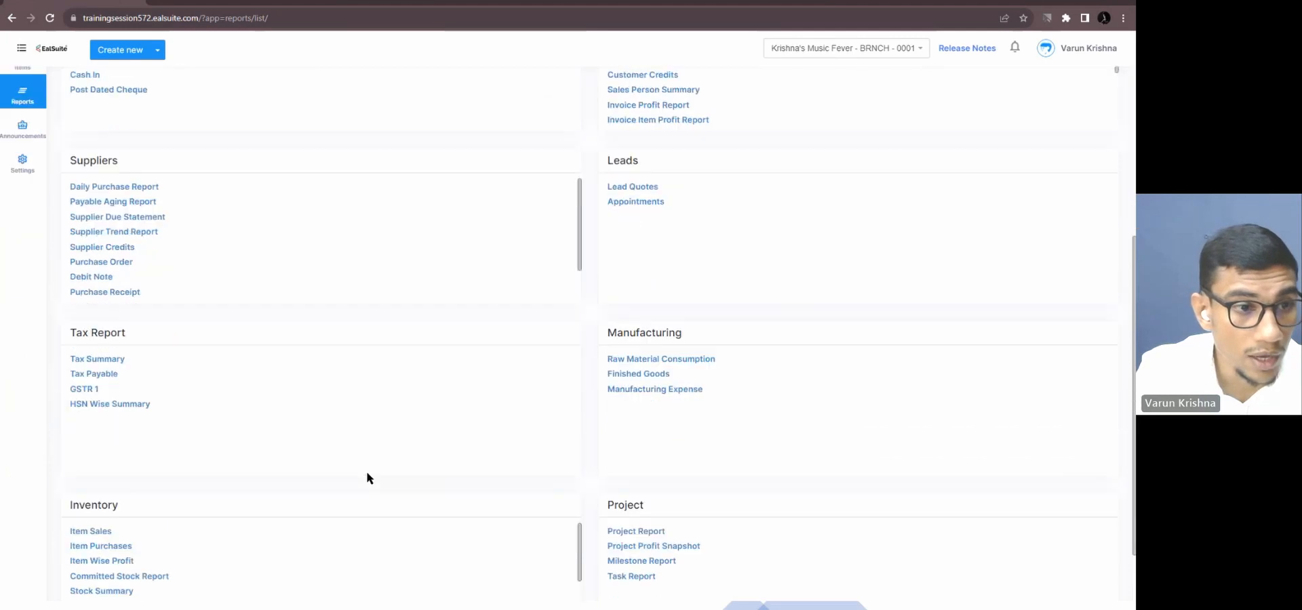
pyautogui.click(95, 451)
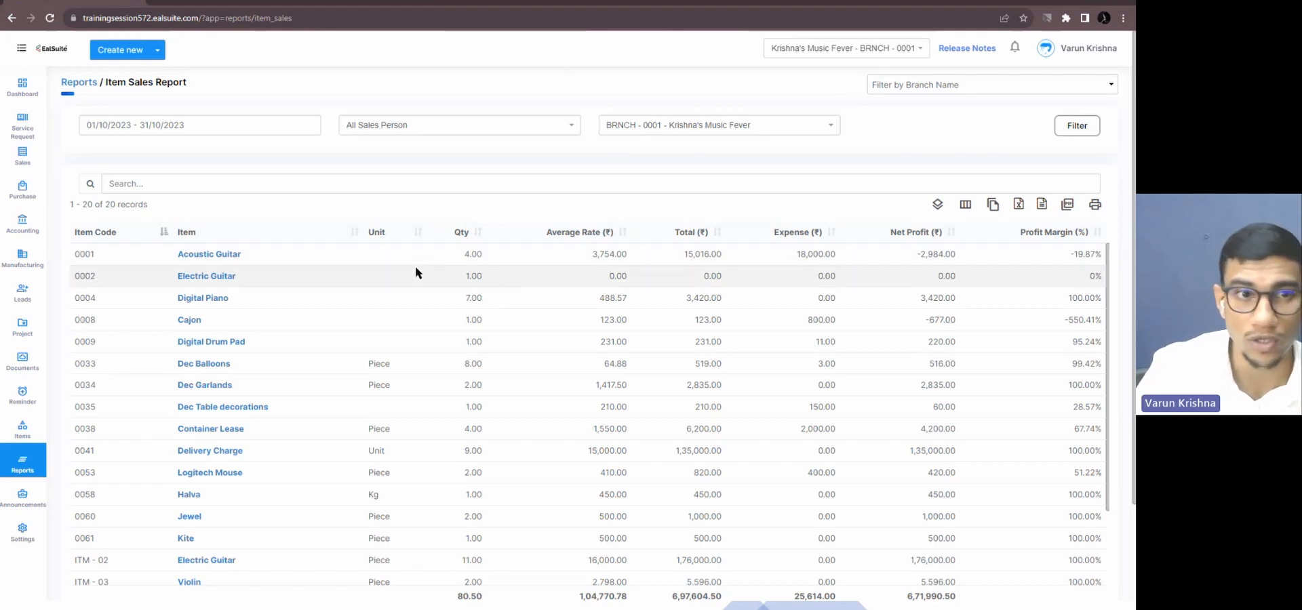
# - Filter the Item Sales report from 01/04/2023 to 31/03/2024 for BRNCH - 0002 - Krishna's Music Fever - Cochin and all sales persons
pyautogui.click(384, 129)
pyautogui.click(380, 204)
pyautogui.click(634, 125)
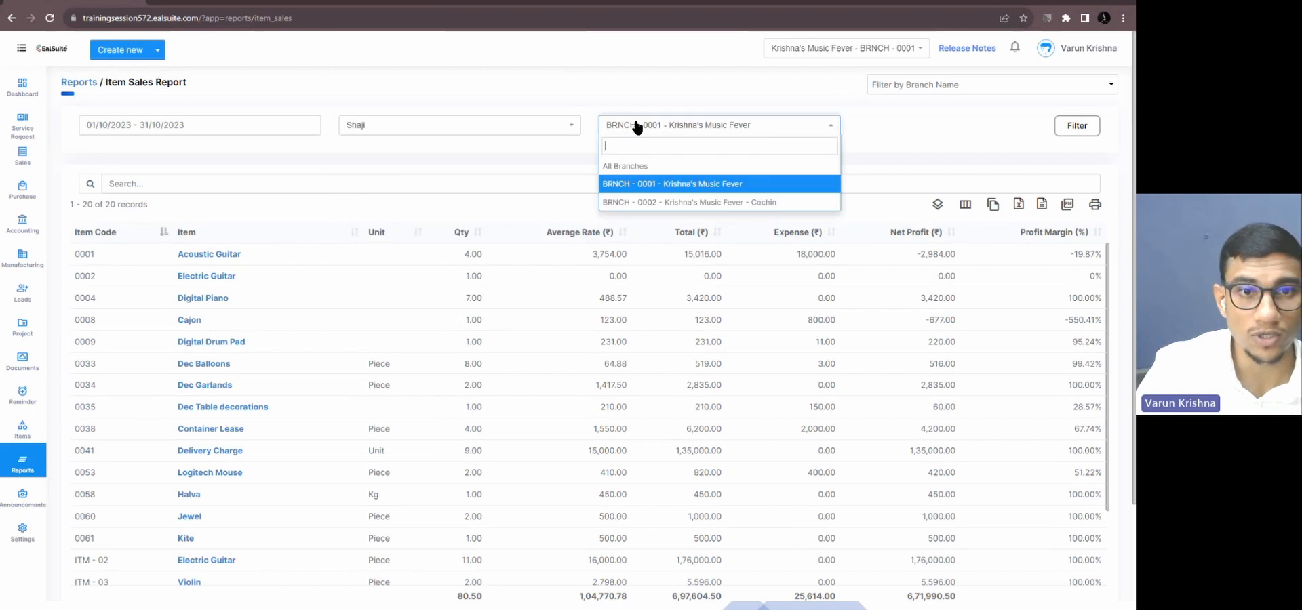
pyautogui.click(620, 201)
pyautogui.click(235, 129)
pyautogui.click(128, 238)
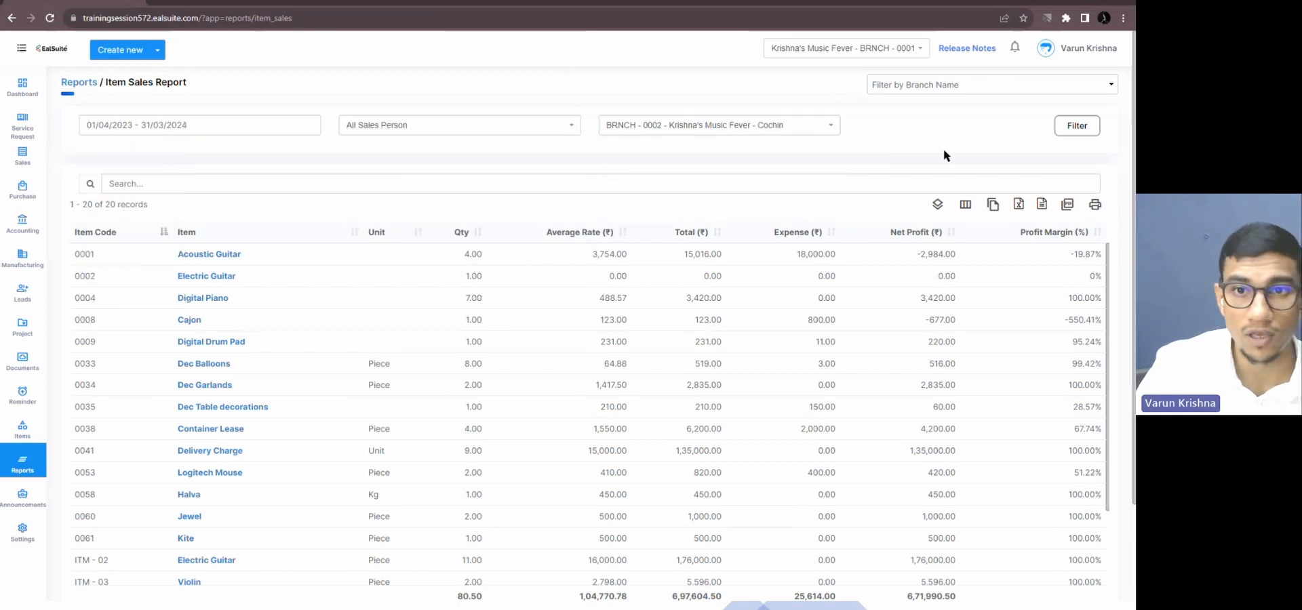
pyautogui.click(1077, 128)
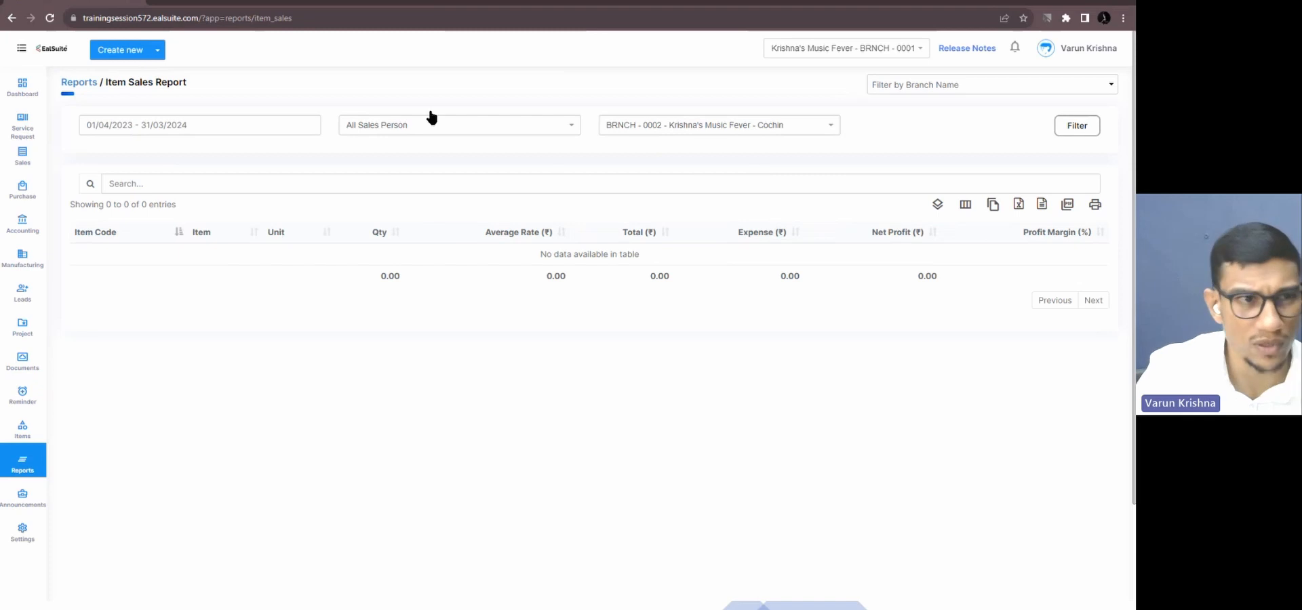
# - Filter the Item Sales report for all sales persons and all branches, and return to the presentation
pyautogui.click(273, 127)
pyautogui.click(368, 132)
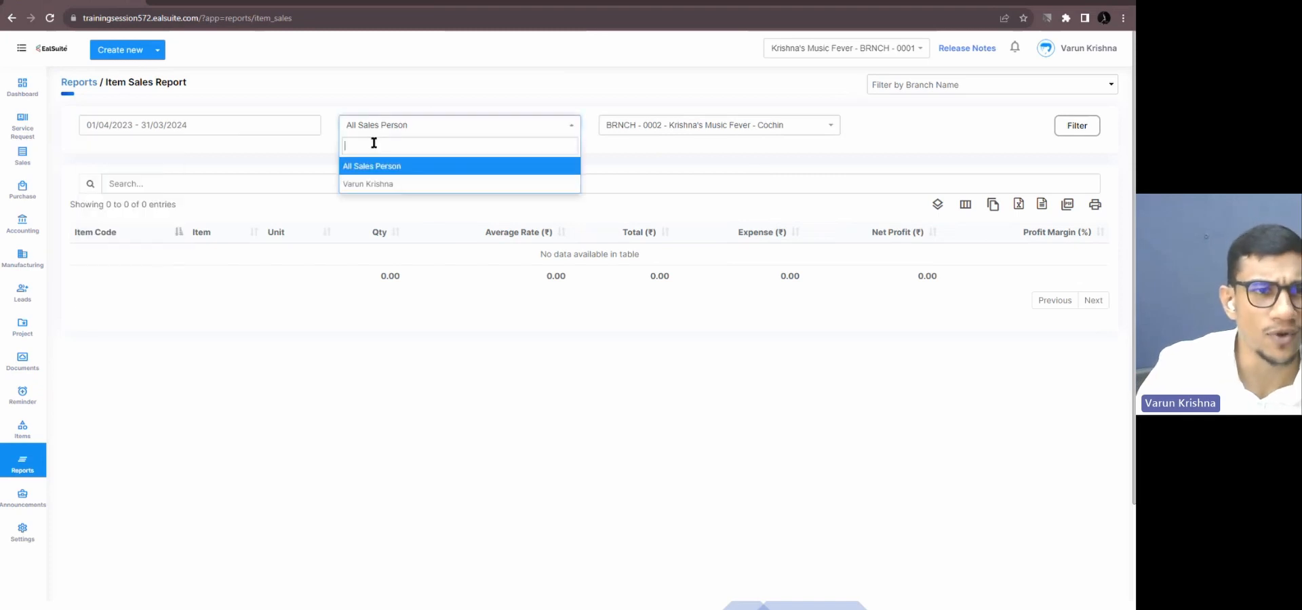
pyautogui.click(372, 168)
pyautogui.click(726, 132)
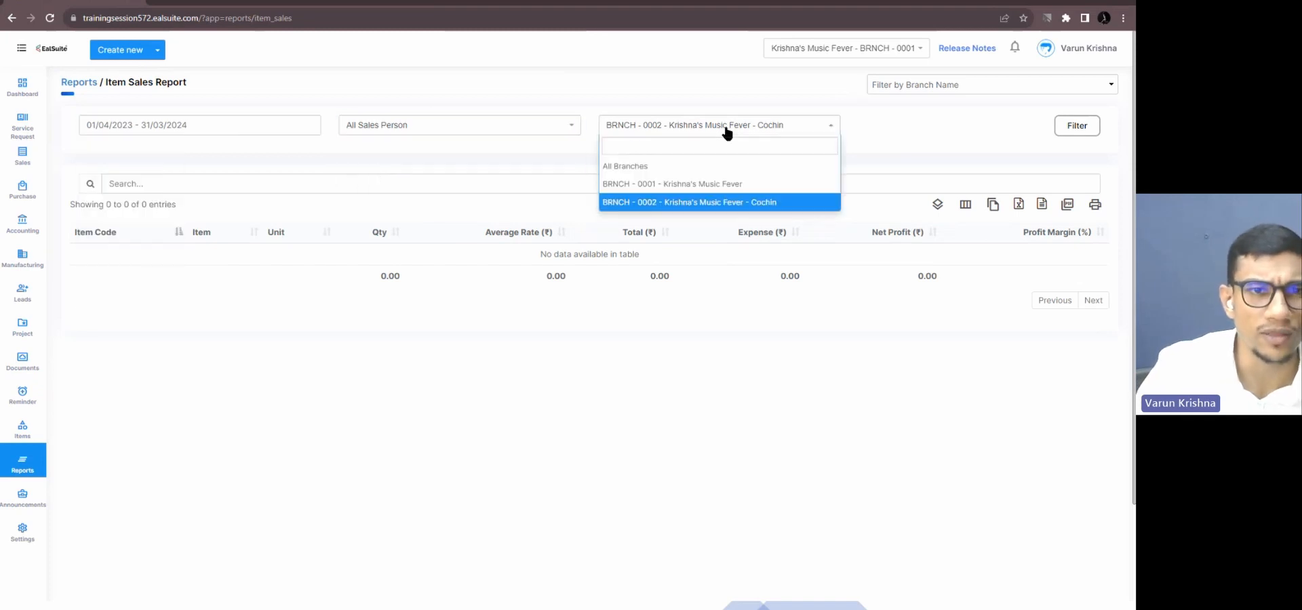
pyautogui.click(681, 168)
pyautogui.click(1074, 128)
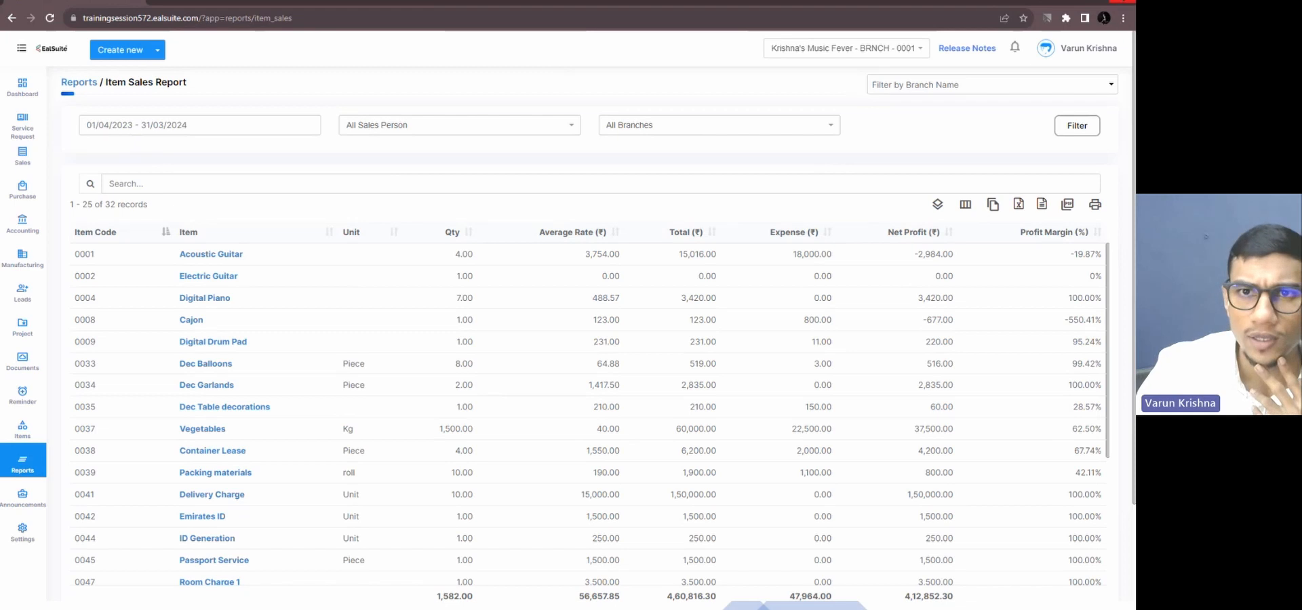
pyautogui.click(1122, 1)
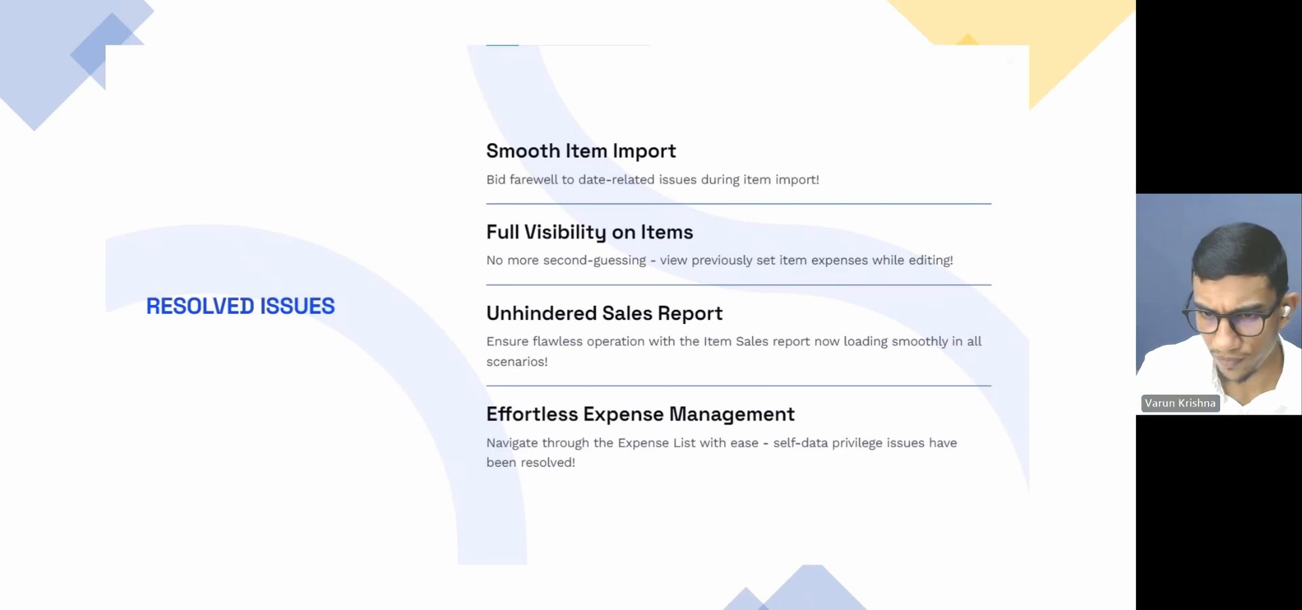
# - Switch to EalSuite, open the accounting expense list, view expense EXP-00009 and go back to the list
pyautogui.moveTo(1129, 397); pyautogui.dragTo(332, 0)
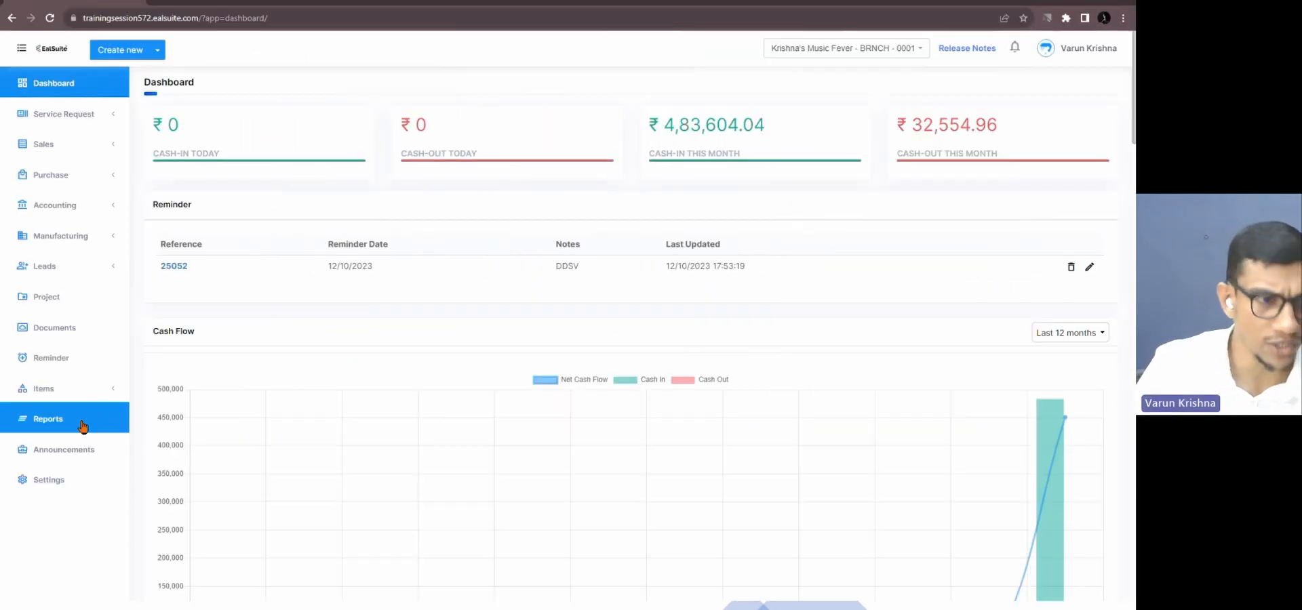
pyautogui.click(54, 205)
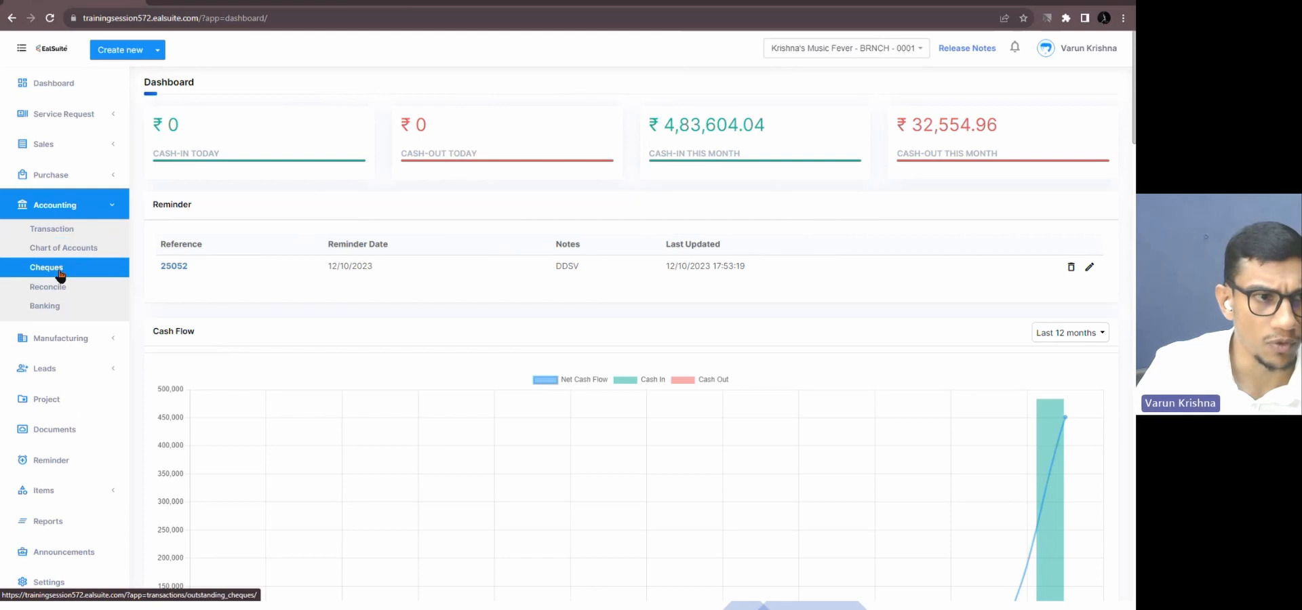
pyautogui.click(58, 232)
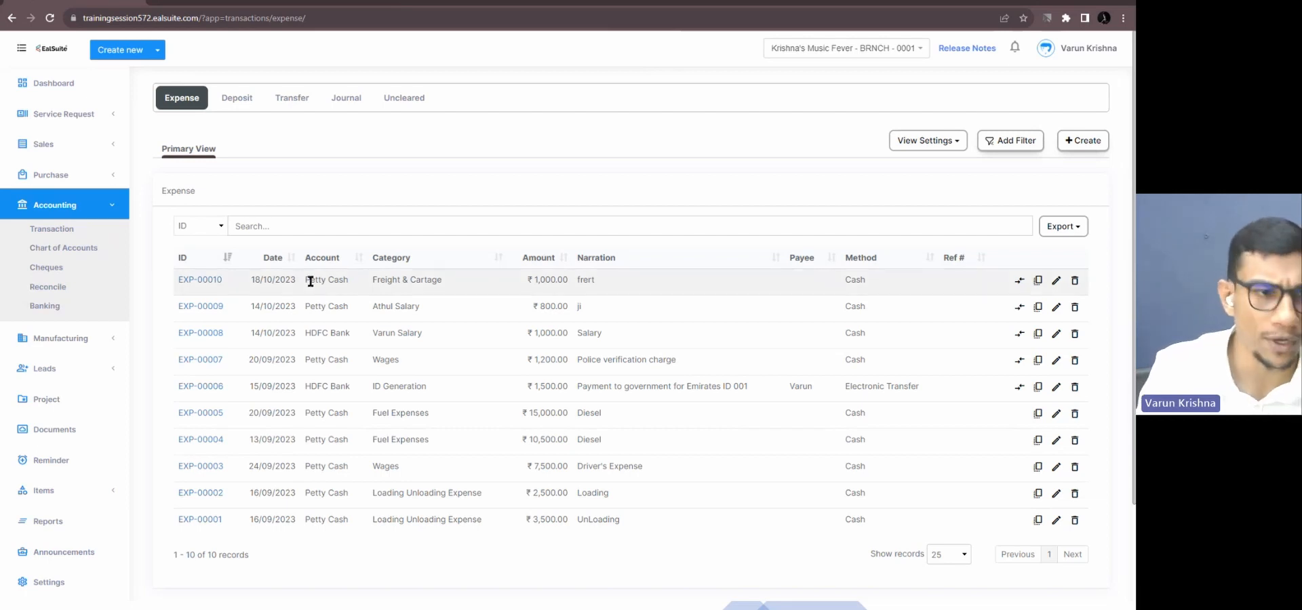
pyautogui.click(201, 306)
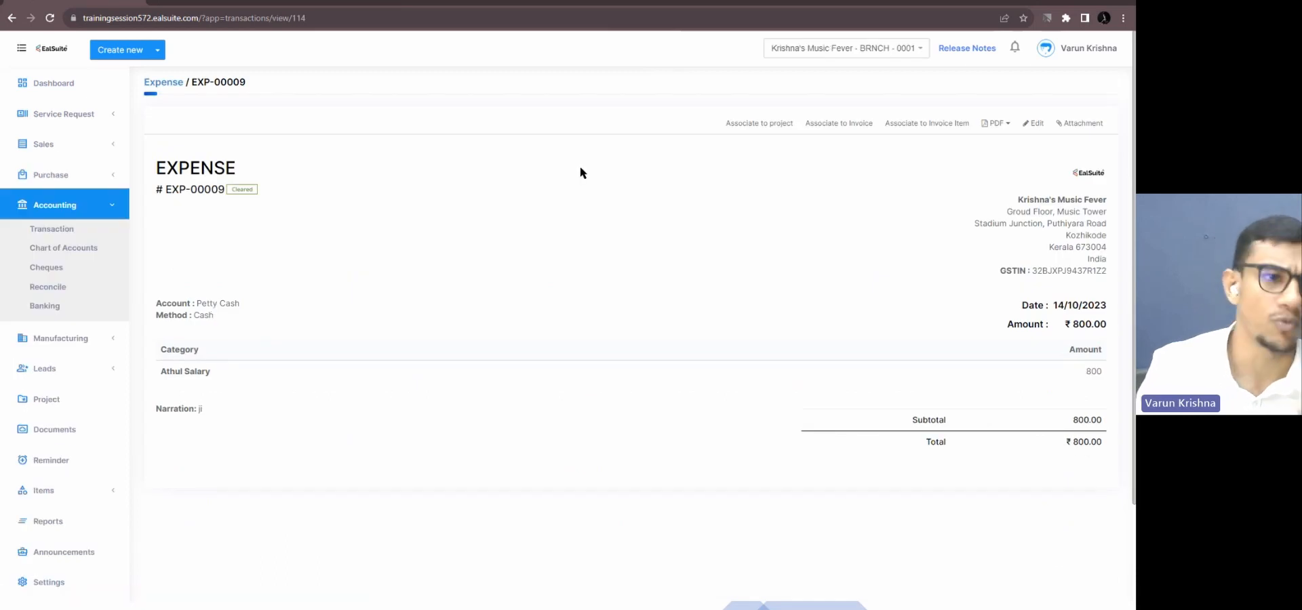
pyautogui.click(83, 233)
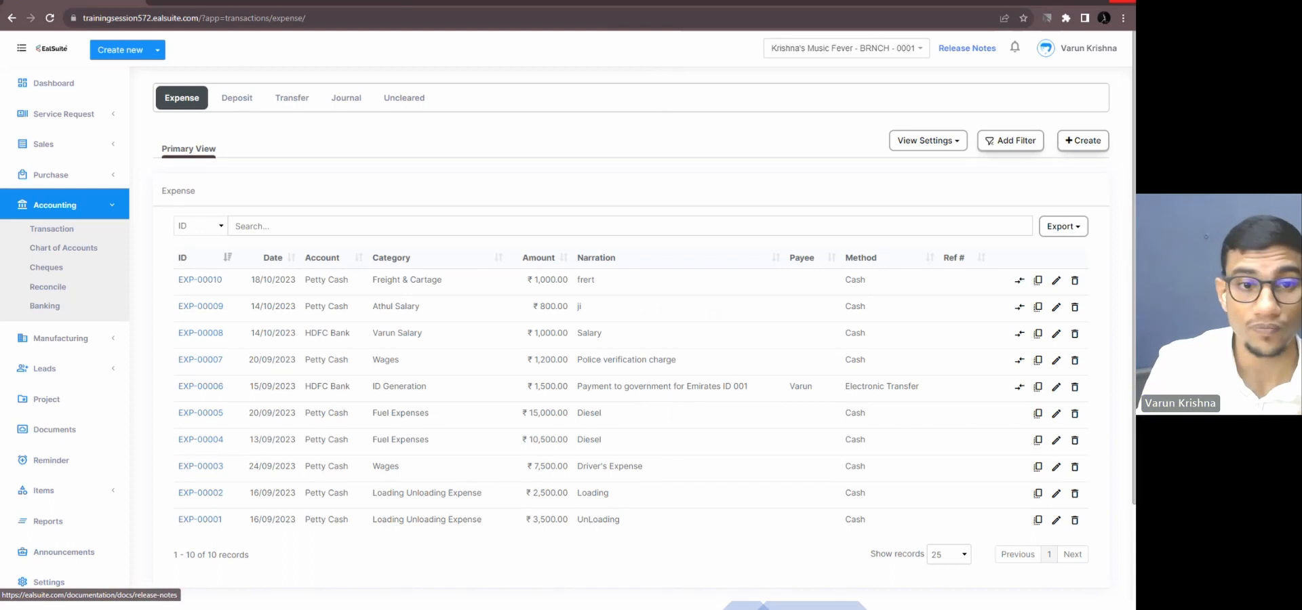
# - Return to the presentation and move through the slides to the Easy Role Assigning slide
pyautogui.click(1122, 1)
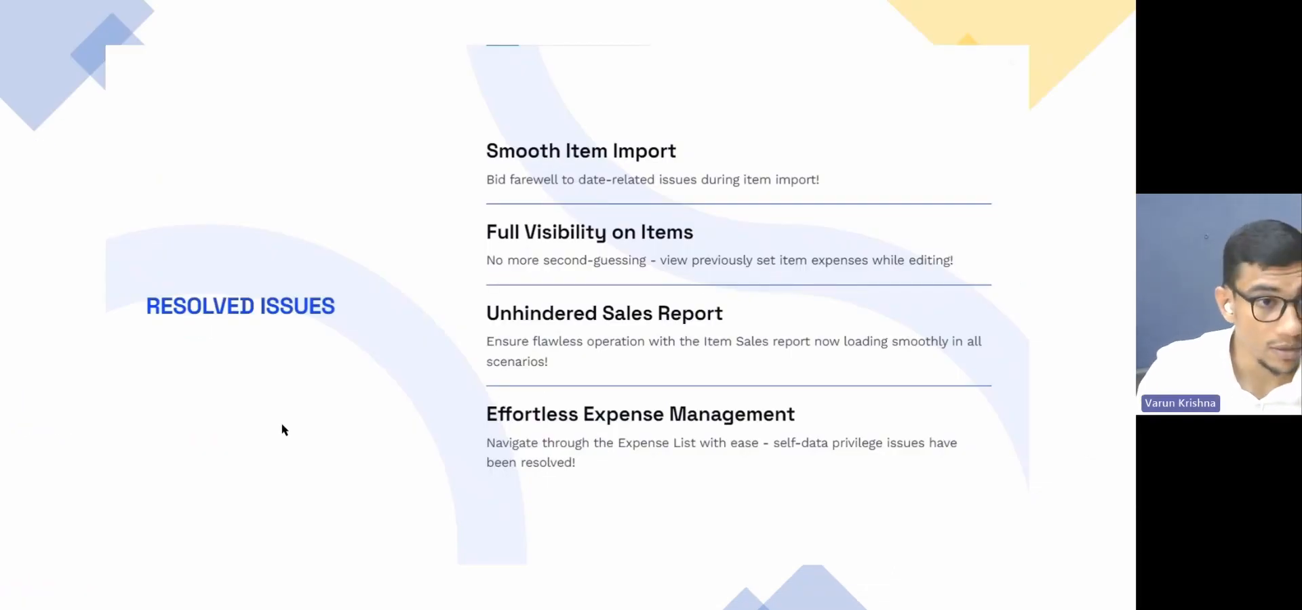
pyautogui.press('Right')
pyautogui.press('Right')
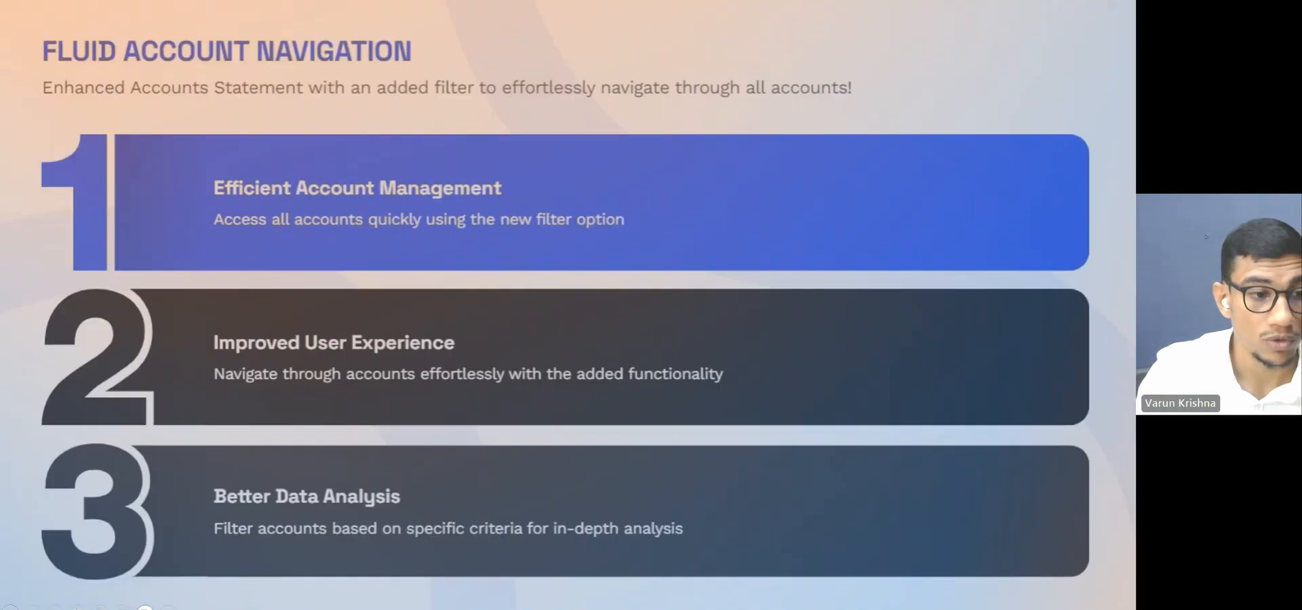
pyautogui.press('Right')
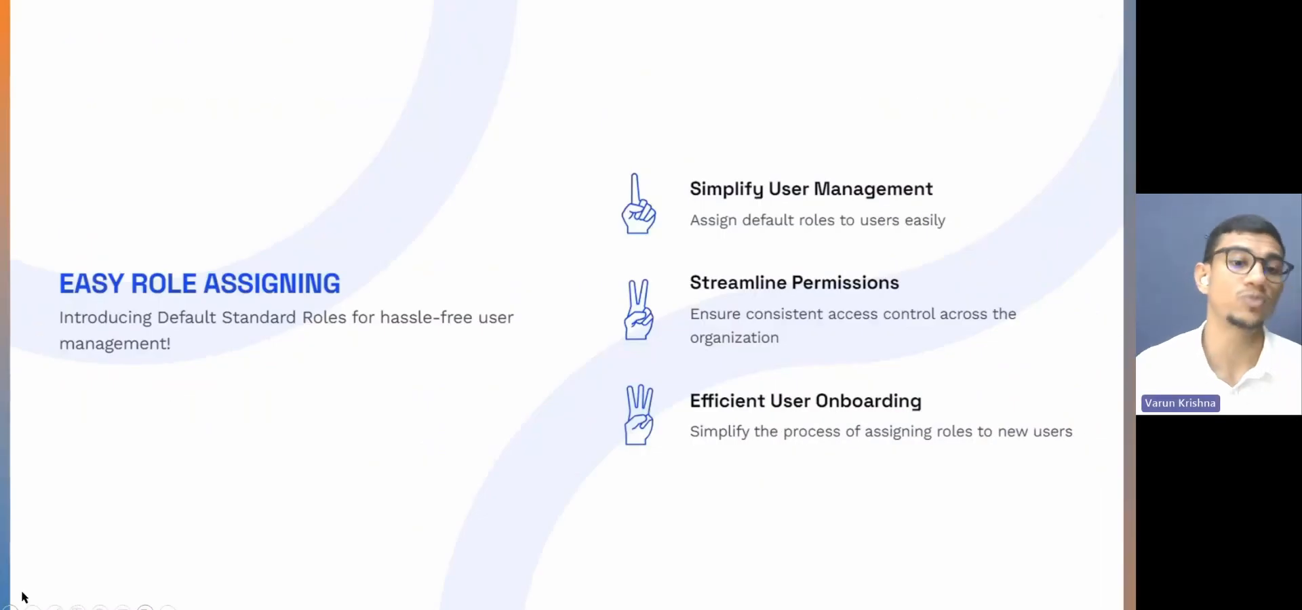